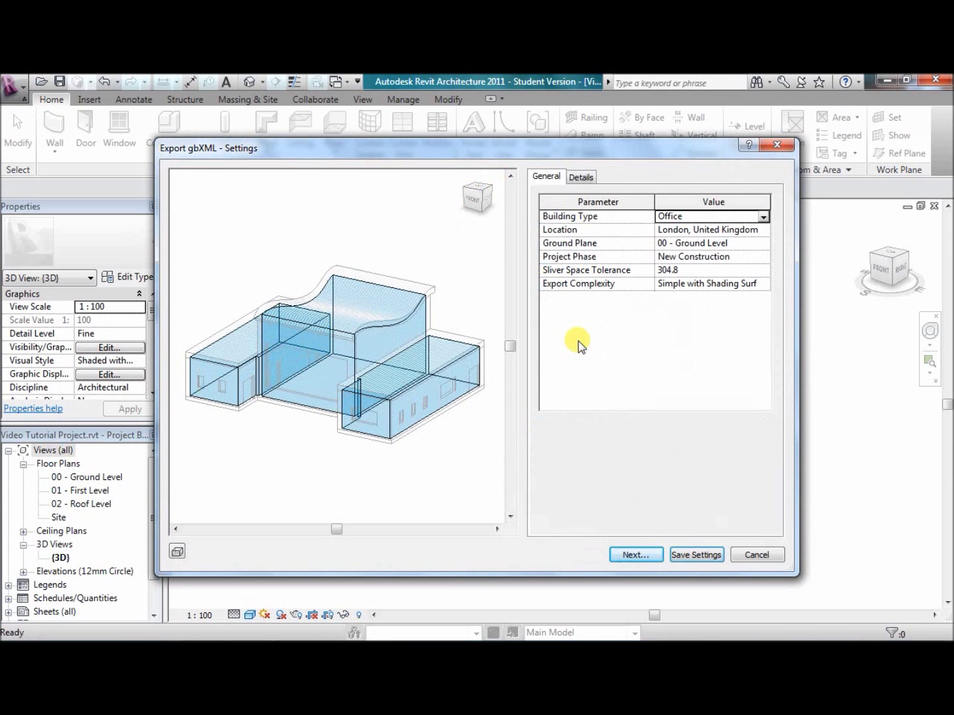
Step: Set the building type to Office in the gbXML export settings
{"action": "left_click", "coordinate": [716, 217]}
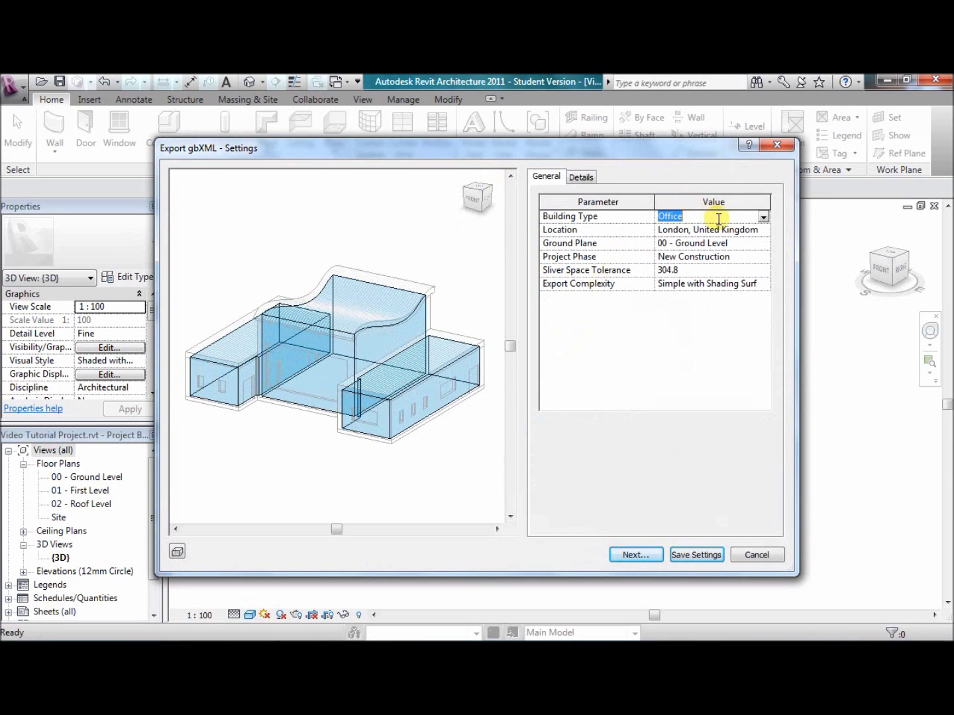
{"action": "left_click", "coordinate": [763, 217]}
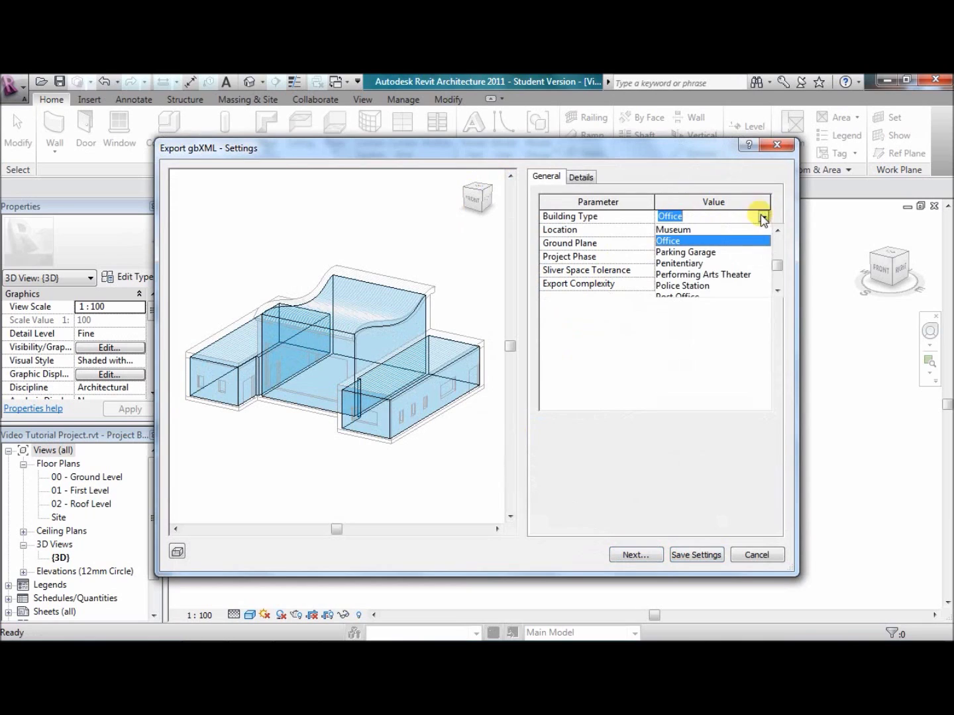
{"action": "left_click", "coordinate": [703, 240]}
Step: Open the project location settings for editing and enlarge the dialog so the map fits
{"action": "left_click", "coordinate": [697, 232]}
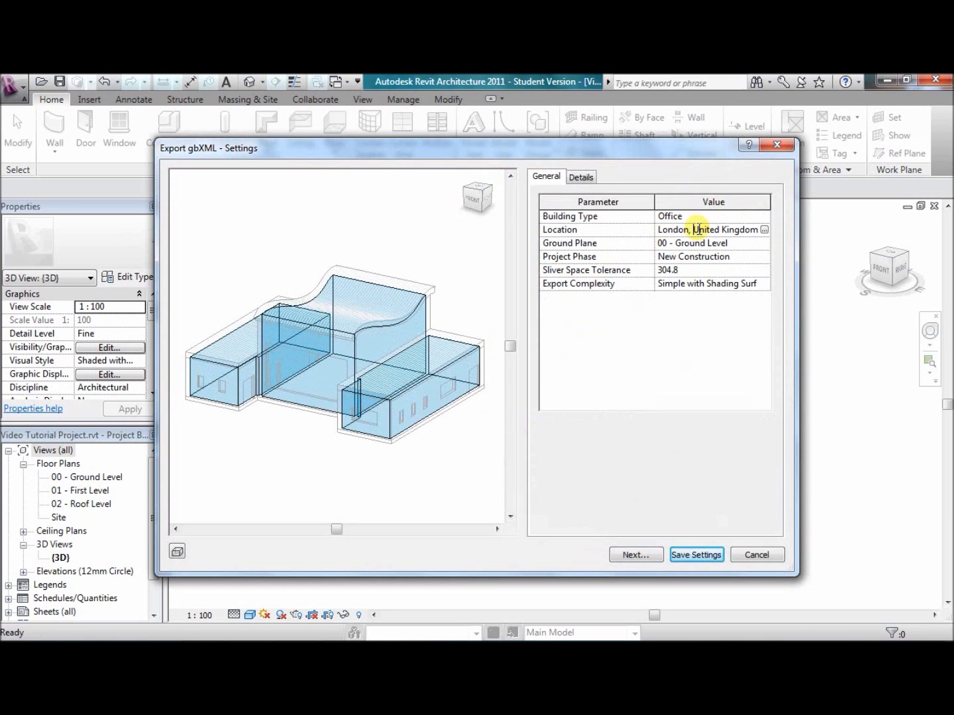
{"action": "left_click", "coordinate": [764, 230]}
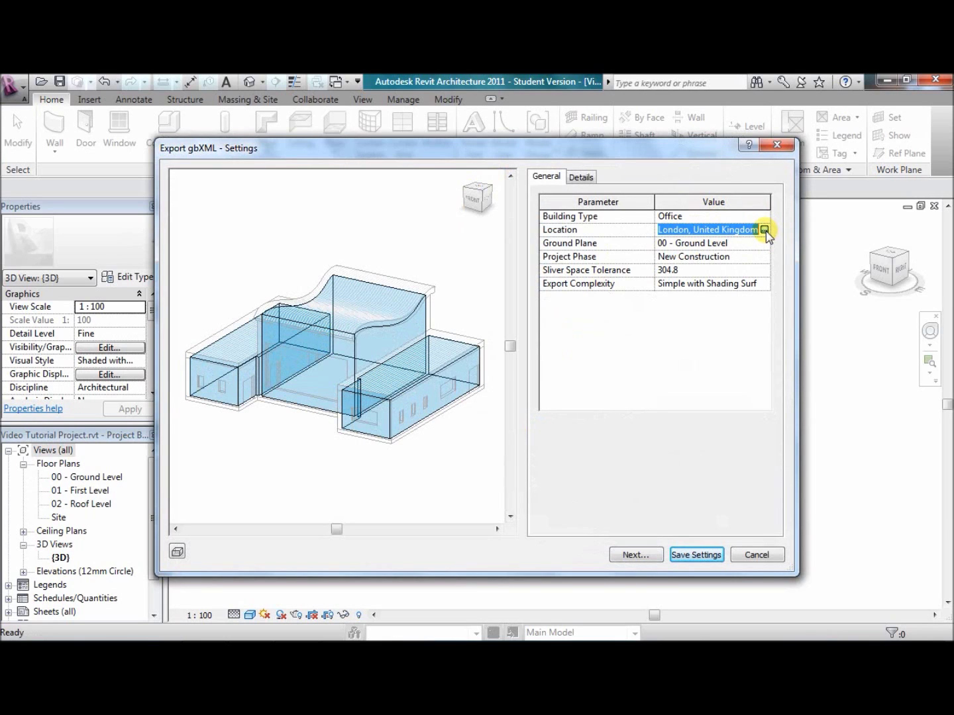
{"action": "left_click", "coordinate": [764, 230]}
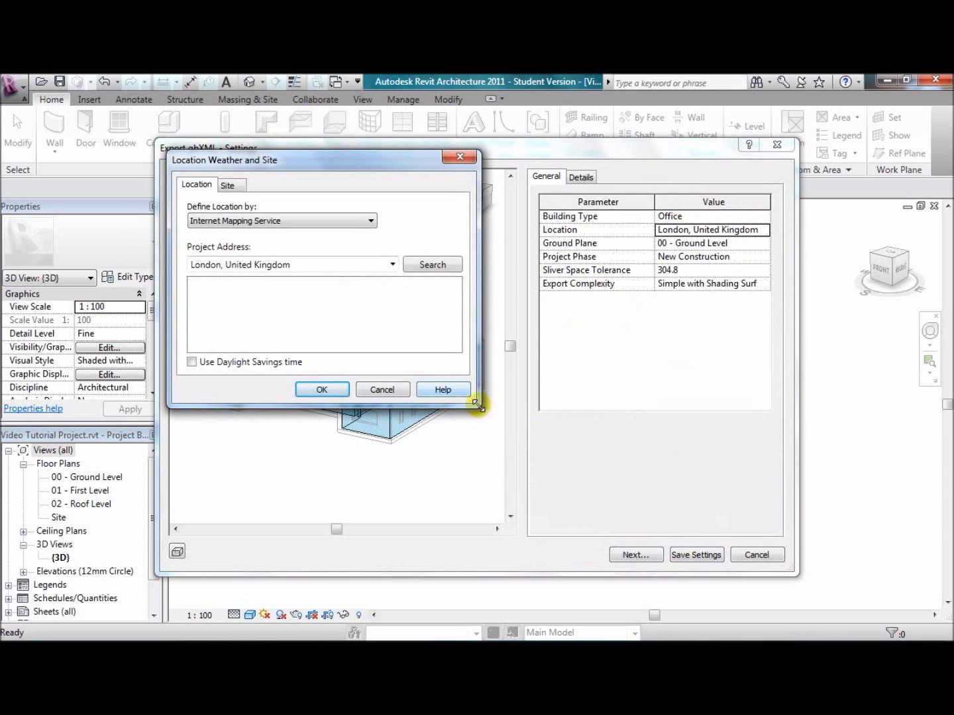
{"action": "left_click_drag", "start_coordinate": [478, 405], "coordinate": [707, 571]}
Step: Relocate the project marker on the map from London to Leeds
{"action": "left_click_drag", "start_coordinate": [354, 443], "coordinate": [464, 456]}
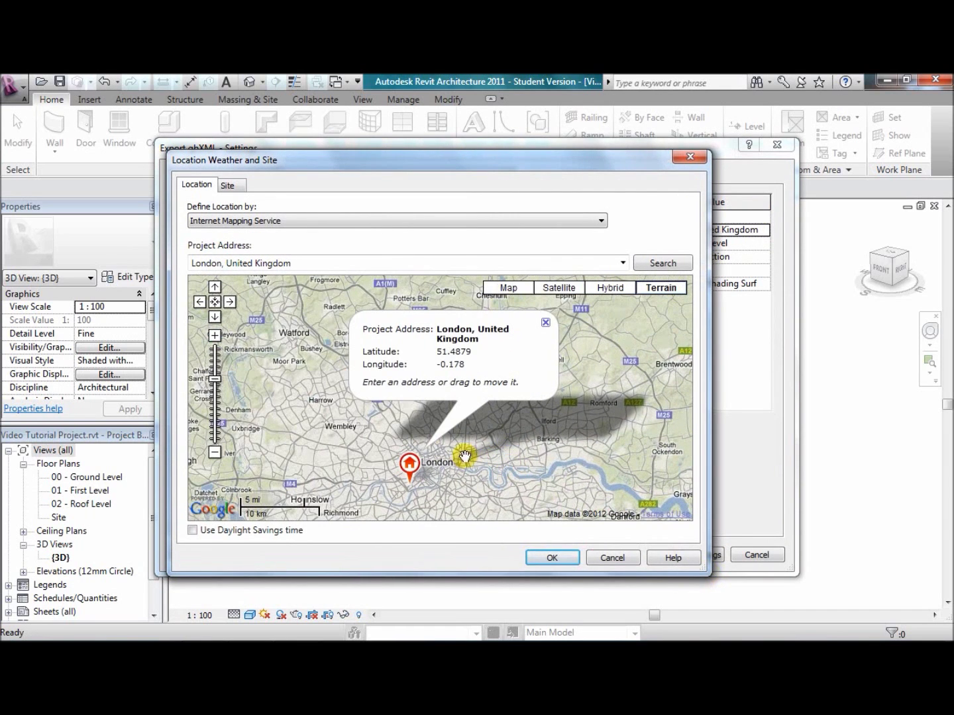
{"action": "left_click_drag", "start_coordinate": [404, 458], "coordinate": [400, 411]}
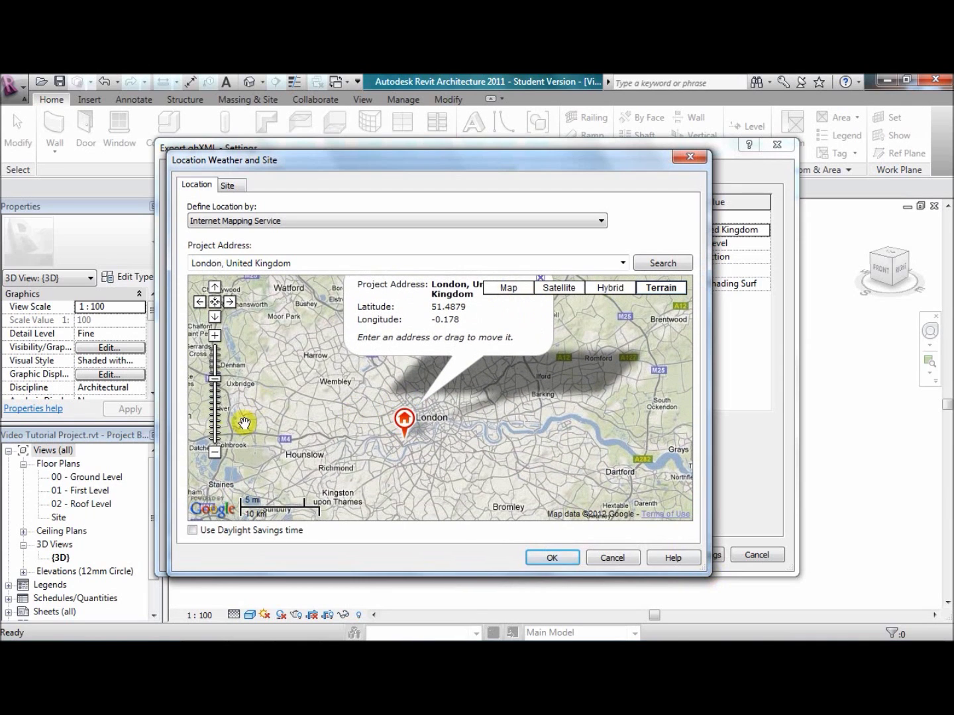
{"action": "left_click", "coordinate": [214, 452]}
{"action": "left_click", "coordinate": [214, 453]}
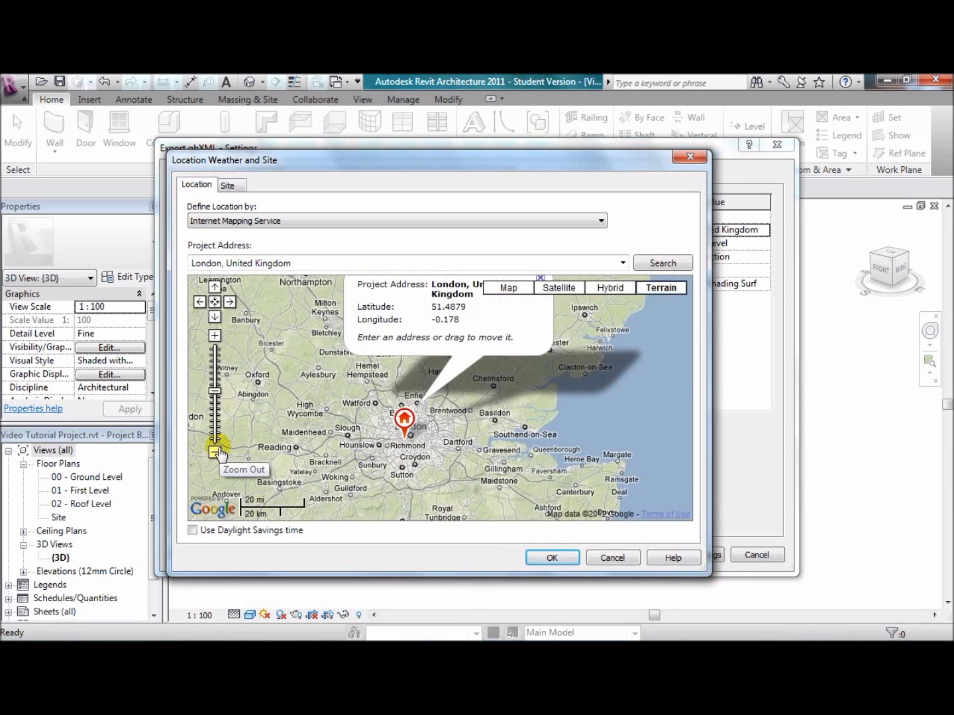
{"action": "left_click", "coordinate": [215, 452]}
{"action": "left_click", "coordinate": [215, 452]}
{"action": "left_click", "coordinate": [401, 434]}
{"action": "left_click_drag", "start_coordinate": [402, 436], "coordinate": [367, 424]}
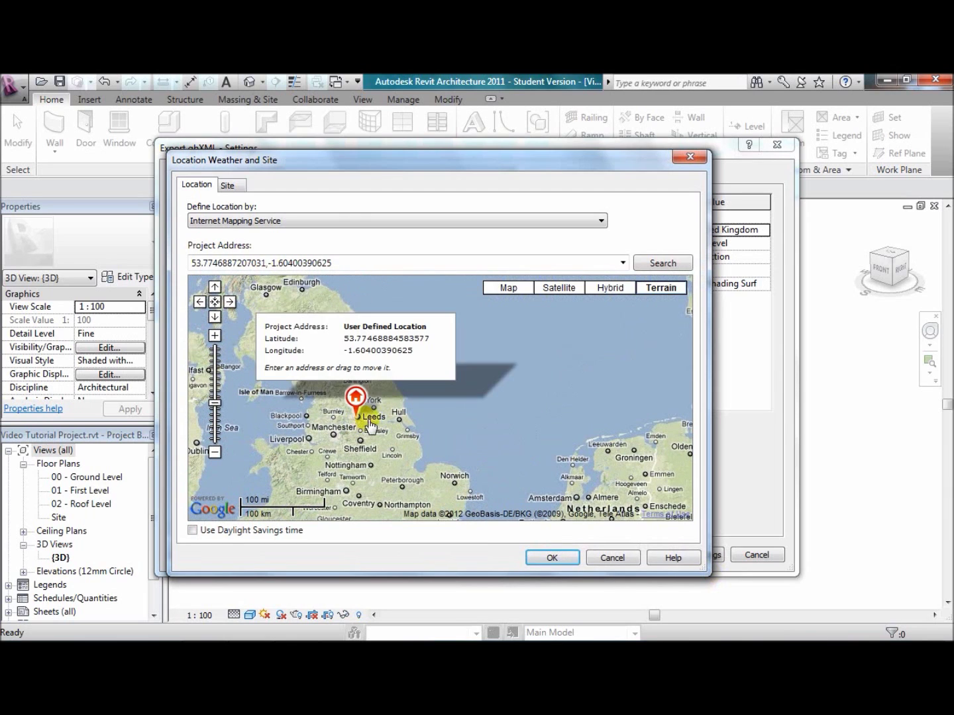
Step: Refine the project marker's position to beside Woodhouse Moor, just north of the University of Leeds, and accept the new location
{"action": "left_click", "coordinate": [214, 335]}
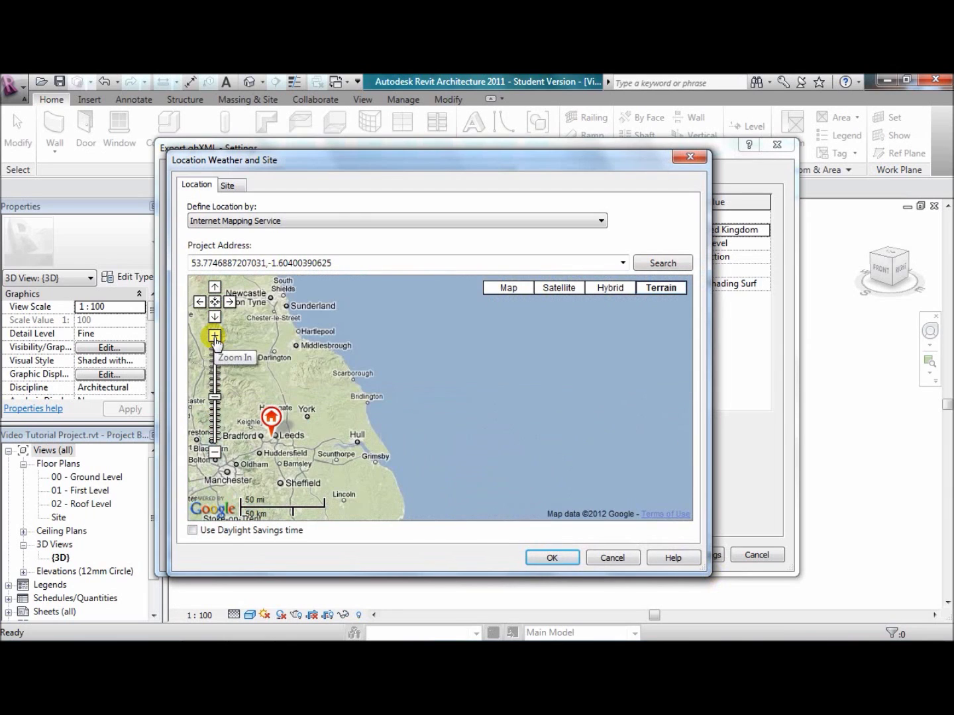
{"action": "left_click", "coordinate": [215, 335]}
{"action": "left_click_drag", "start_coordinate": [340, 441], "coordinate": [586, 371]}
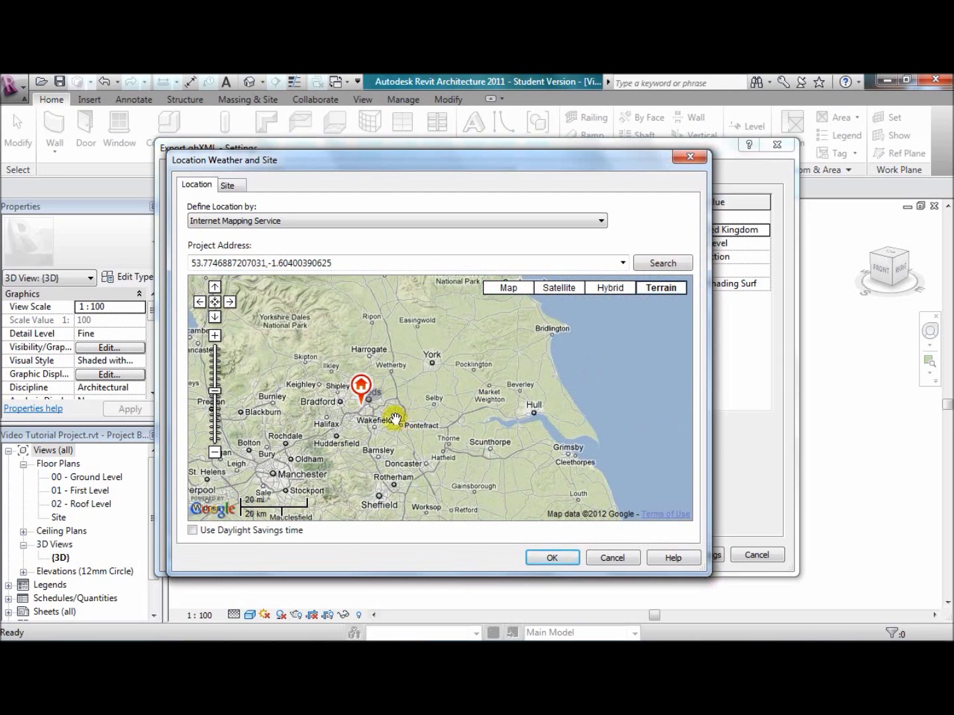
{"action": "left_click_drag", "start_coordinate": [392, 418], "coordinate": [430, 400]}
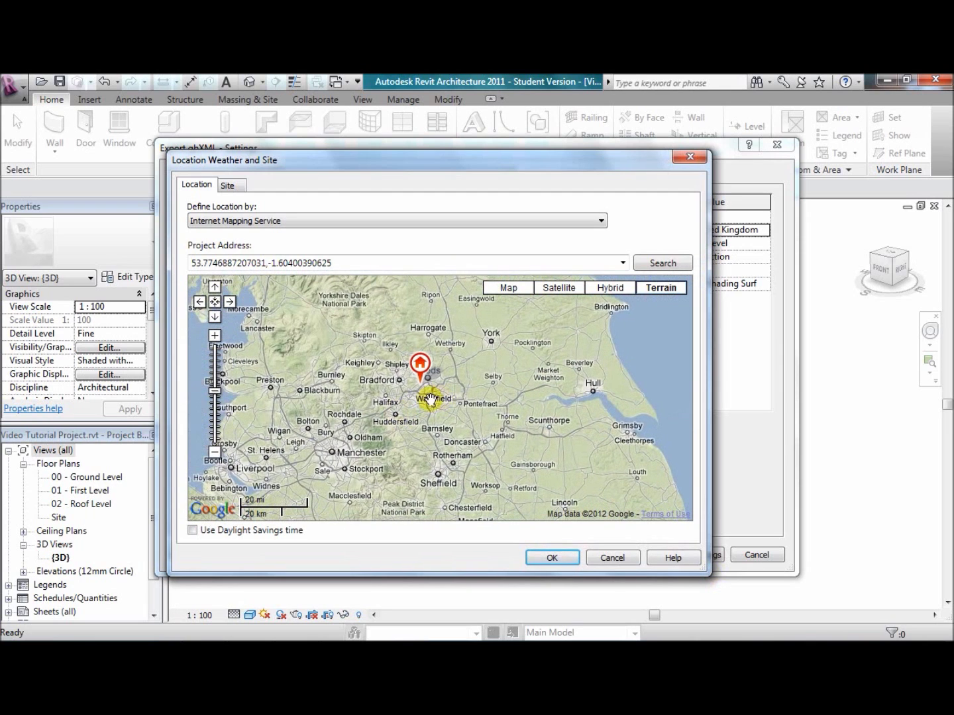
{"action": "left_click", "coordinate": [215, 335]}
{"action": "left_click", "coordinate": [215, 336]}
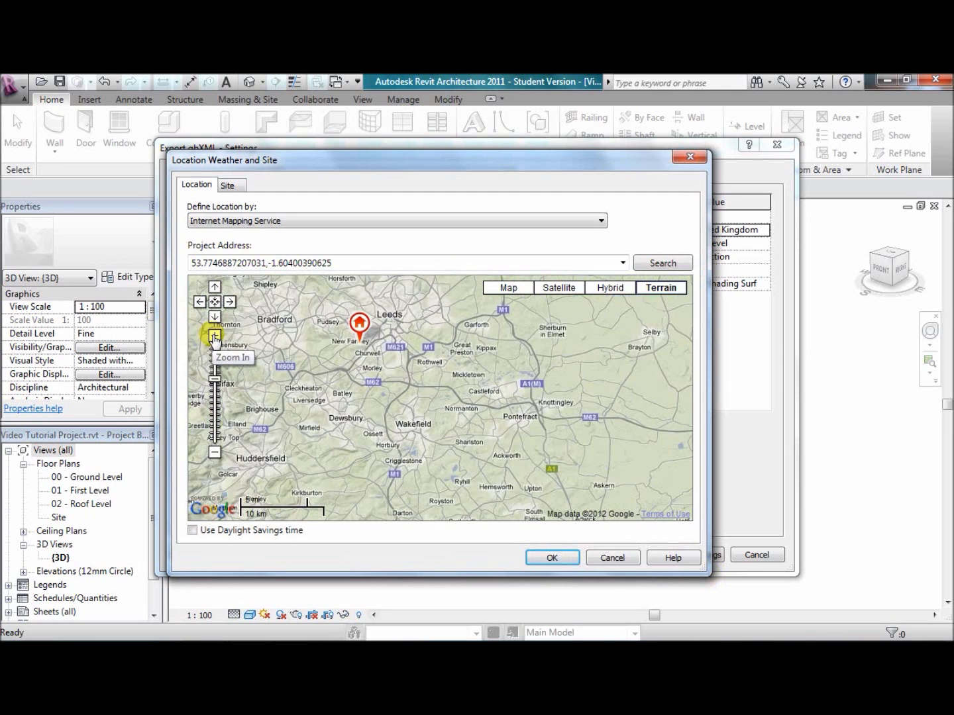
{"action": "left_click", "coordinate": [215, 336]}
{"action": "left_click_drag", "start_coordinate": [312, 377], "coordinate": [429, 498]}
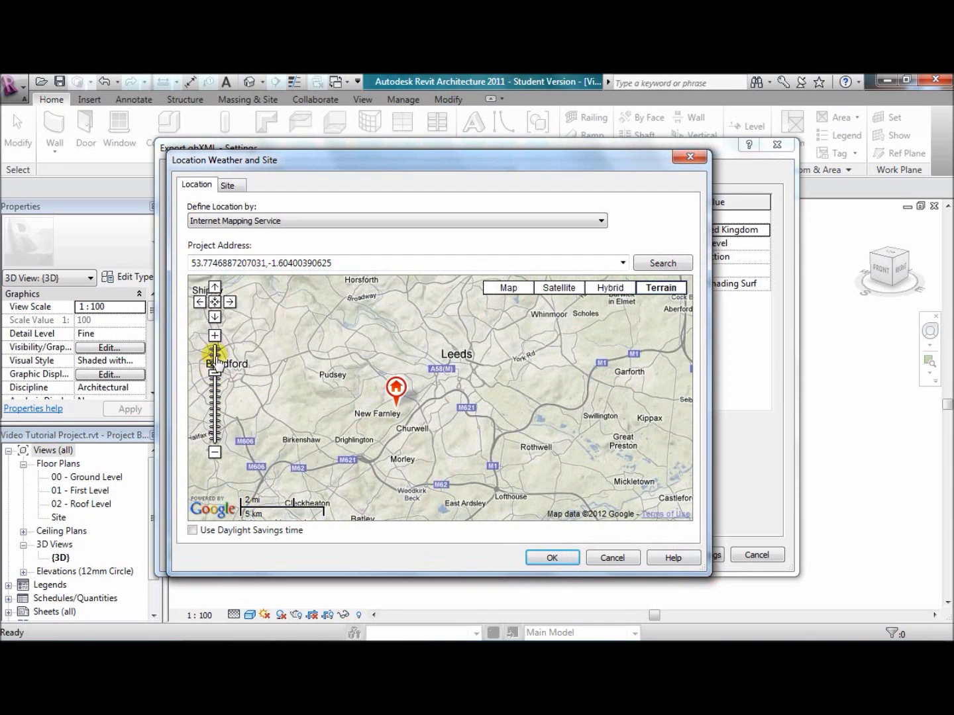
{"action": "left_click", "coordinate": [215, 336]}
{"action": "left_click", "coordinate": [215, 335]}
{"action": "left_click_drag", "start_coordinate": [411, 416], "coordinate": [404, 518]}
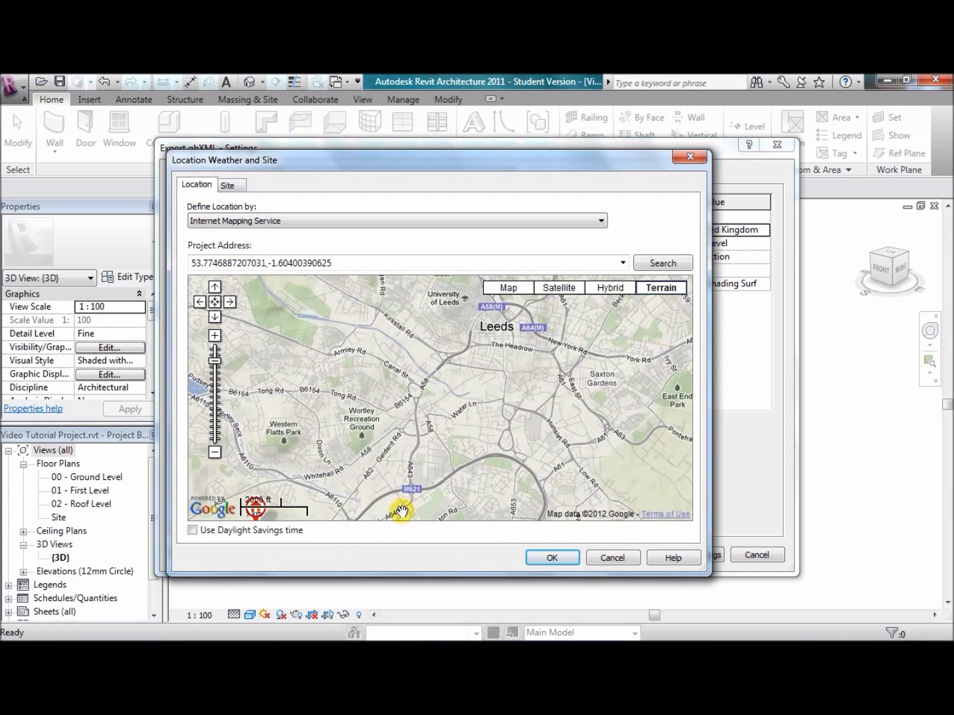
{"action": "left_click_drag", "start_coordinate": [276, 487], "coordinate": [441, 361]}
{"action": "left_click", "coordinate": [277, 489]}
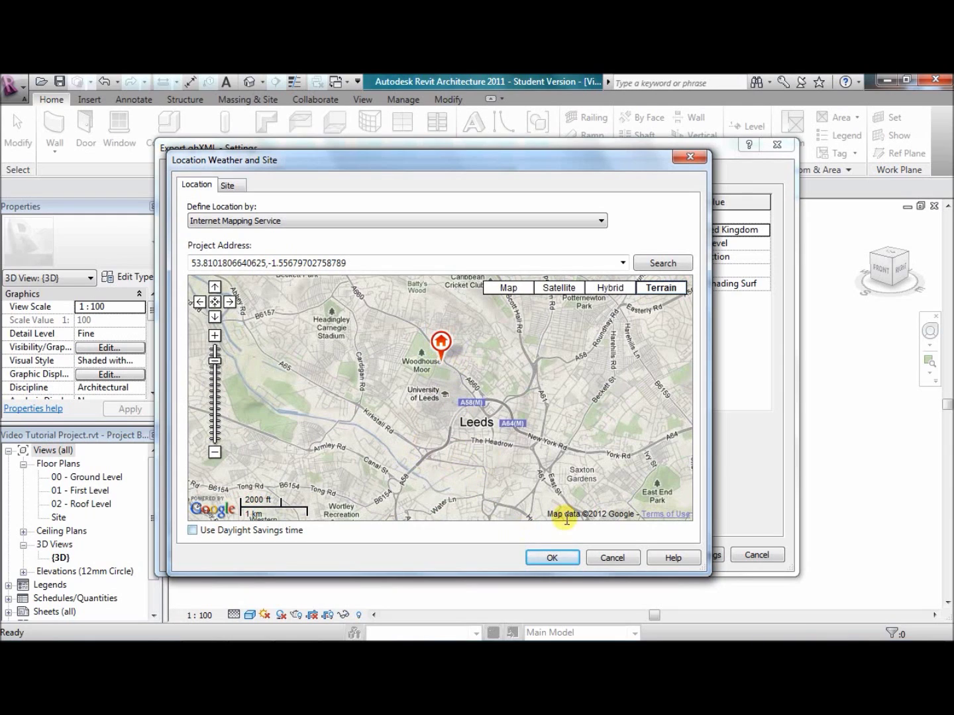
{"action": "left_click", "coordinate": [570, 559]}
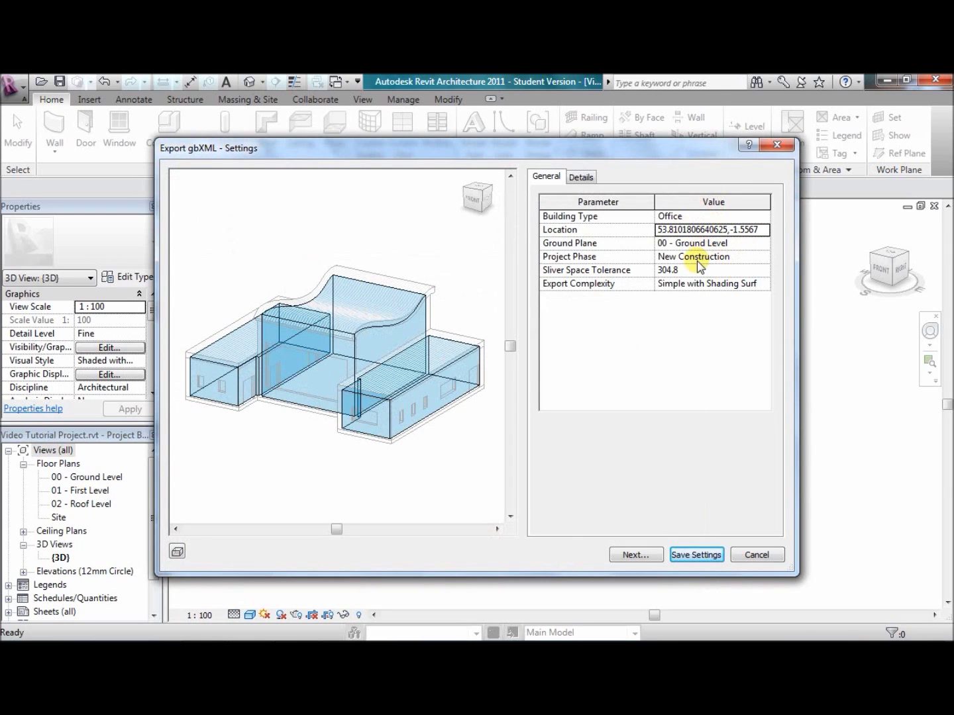
Step: Set the export complexity to Simple with Shading Surfaces
{"action": "left_click", "coordinate": [710, 283]}
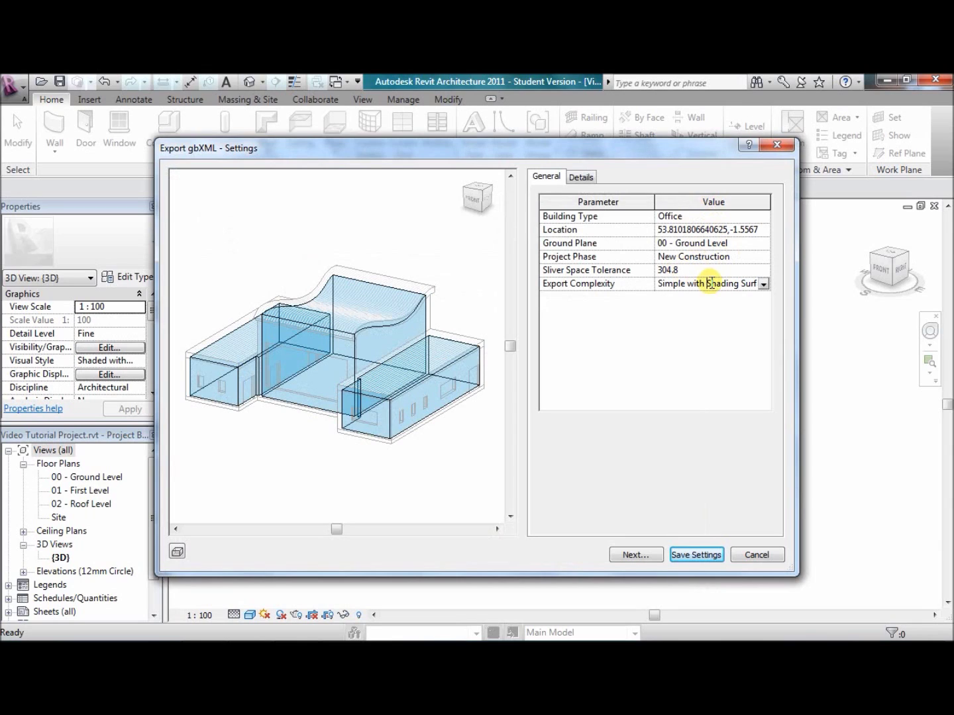
{"action": "left_click", "coordinate": [764, 285]}
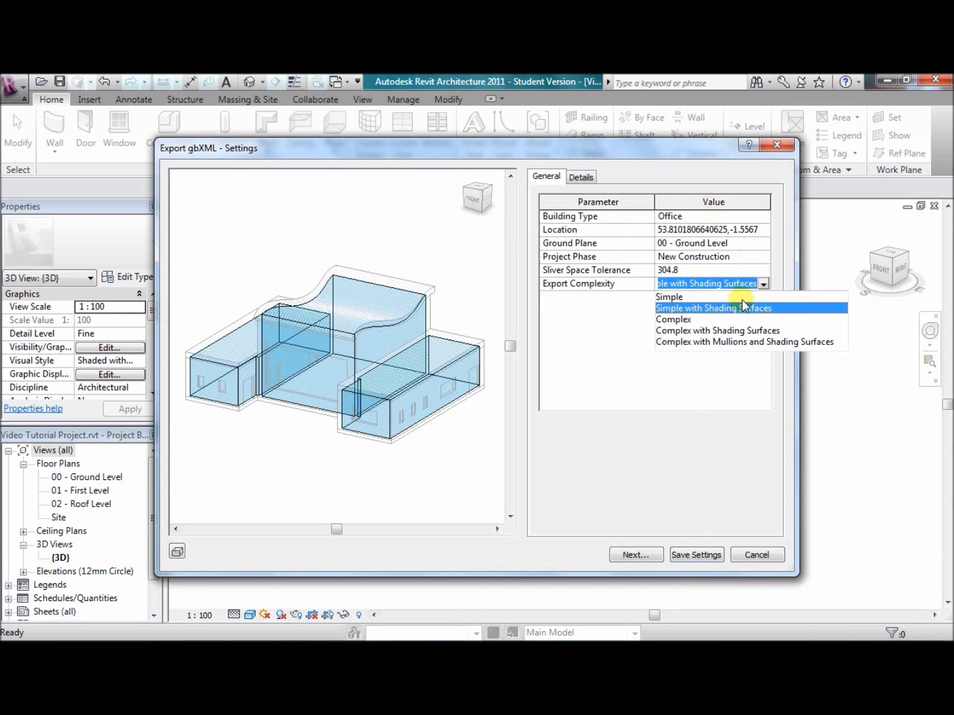
{"action": "left_click", "coordinate": [737, 308]}
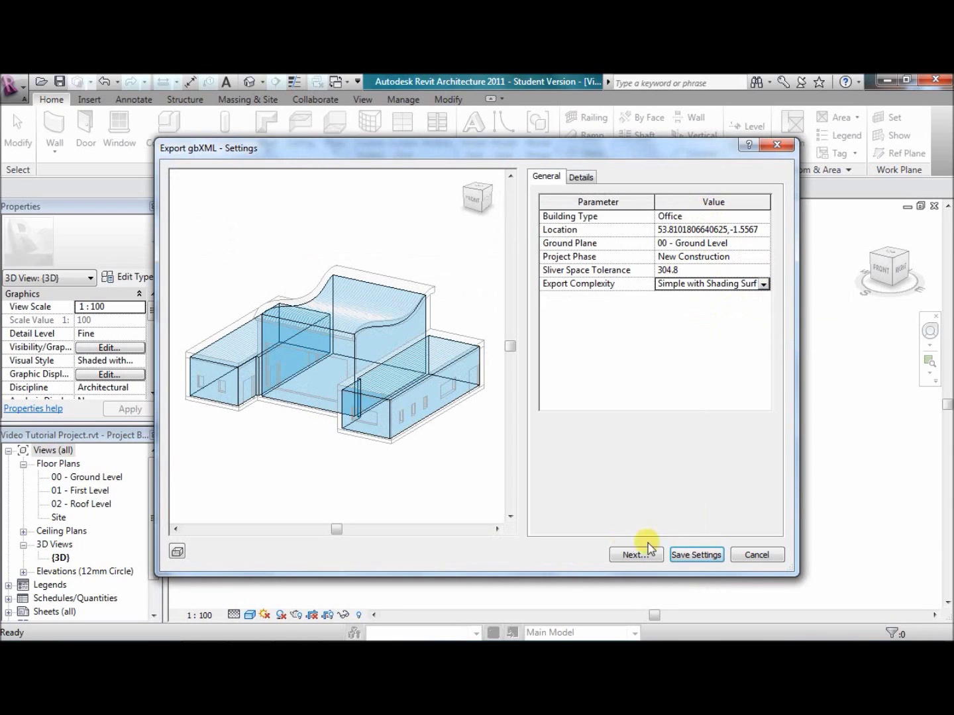
Step: Inspect ground-level rooms 2, 3 and 4 in isolation within the export details, and restore the full building preview
{"action": "left_click", "coordinate": [573, 178]}
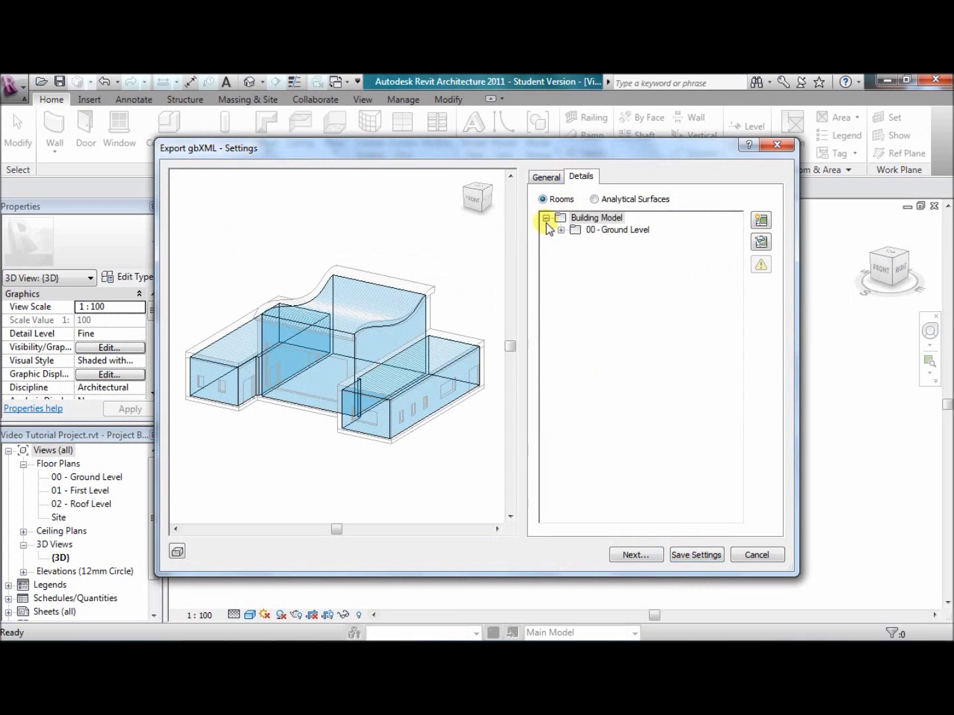
{"action": "left_click", "coordinate": [560, 230]}
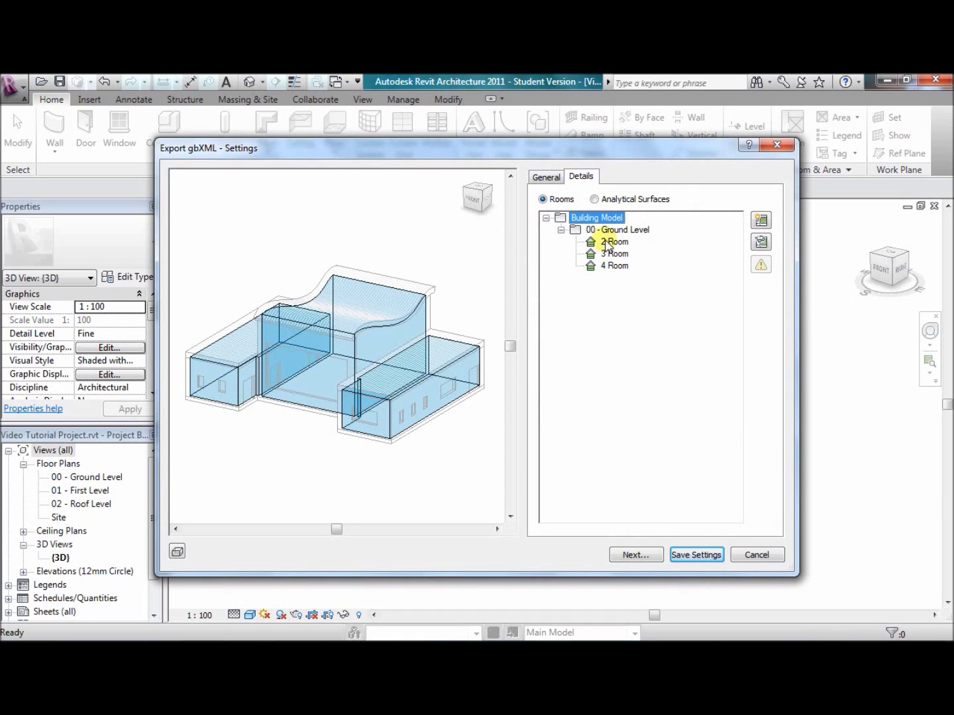
{"action": "left_click", "coordinate": [607, 243]}
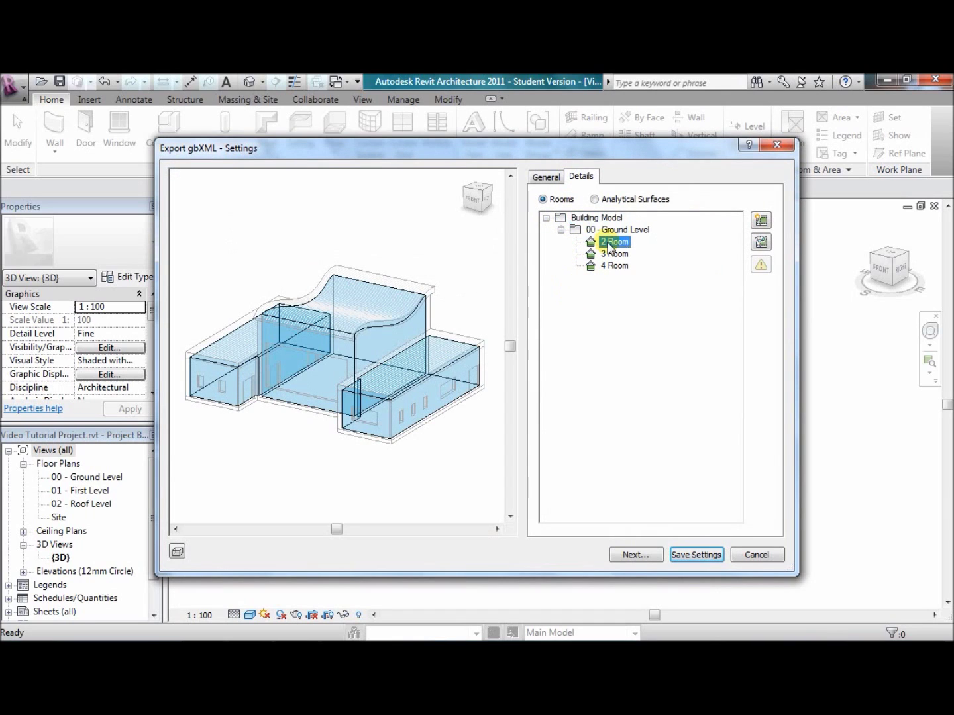
{"action": "left_click", "coordinate": [761, 243]}
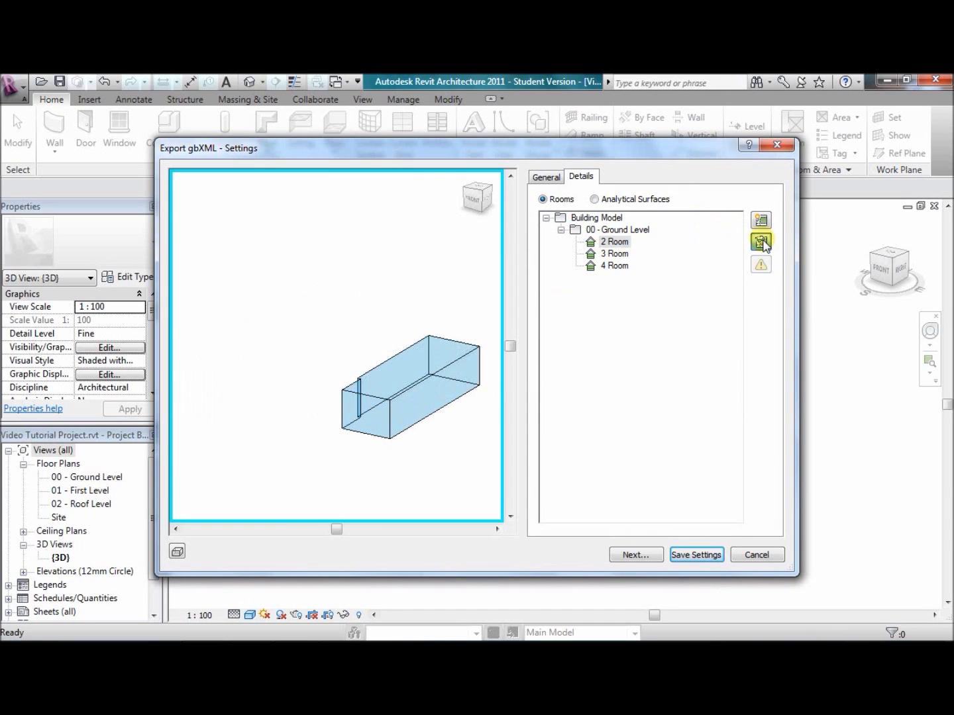
{"action": "left_click", "coordinate": [616, 254]}
{"action": "left_click", "coordinate": [615, 268]}
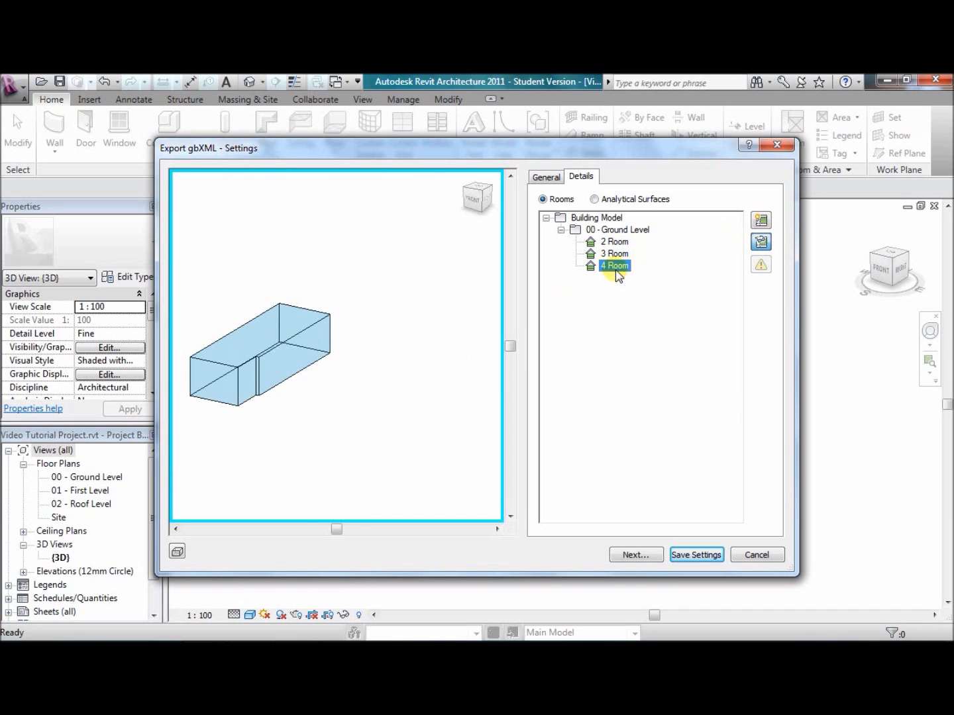
{"action": "left_click", "coordinate": [616, 254]}
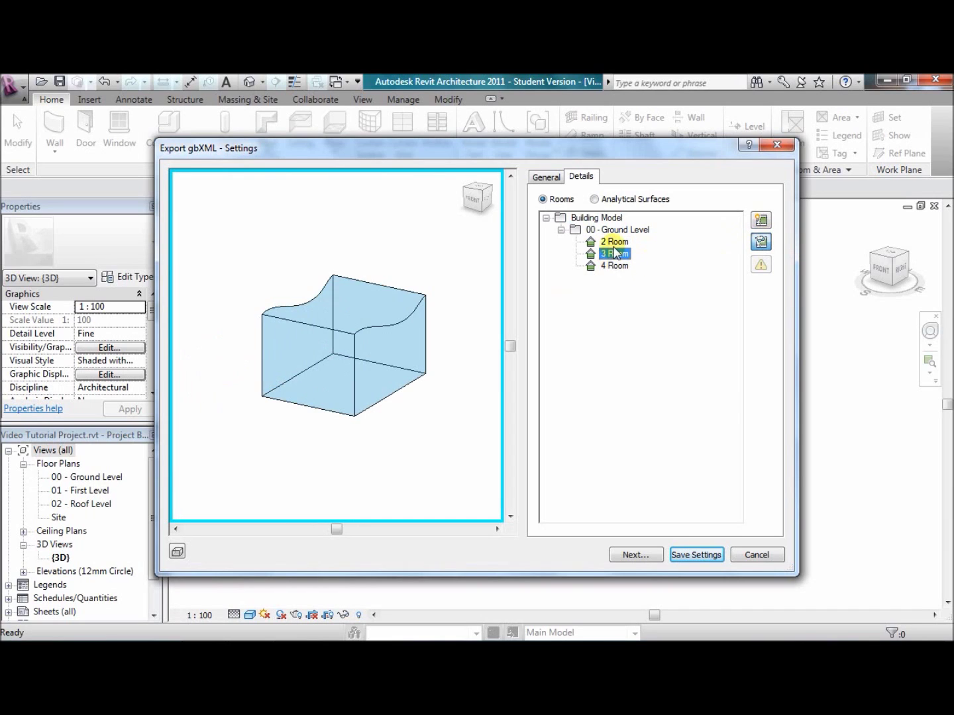
{"action": "left_click", "coordinate": [614, 242]}
{"action": "left_click", "coordinate": [761, 242]}
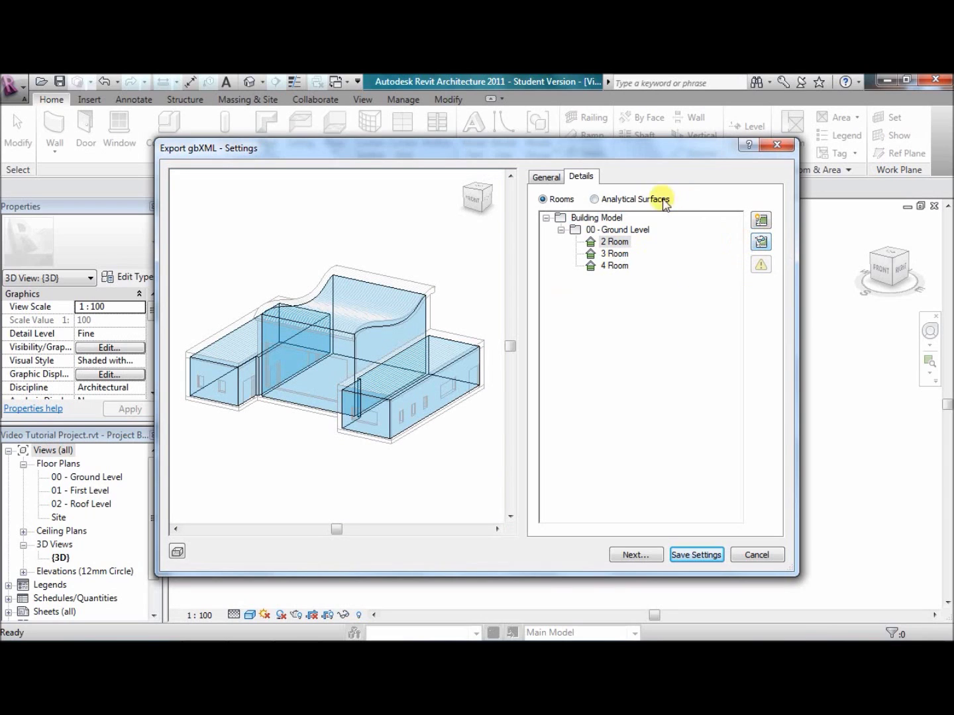
Step: Switch the export details to analytical surfaces and expand the surface categories of rooms 2, 3 and 4
{"action": "left_click", "coordinate": [594, 199]}
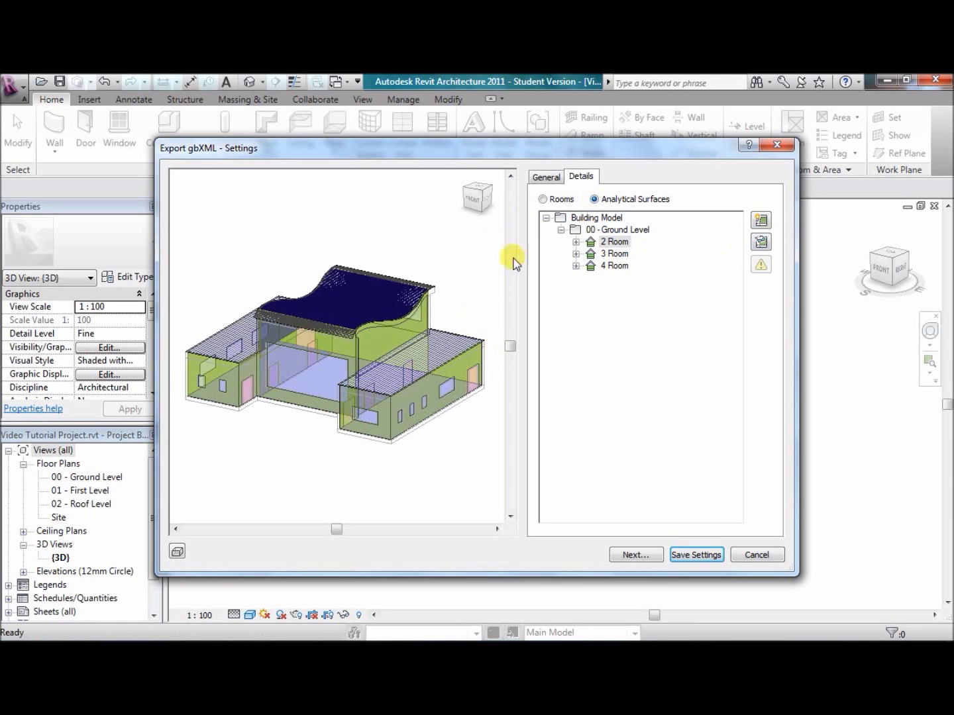
{"action": "left_click", "coordinate": [575, 243]}
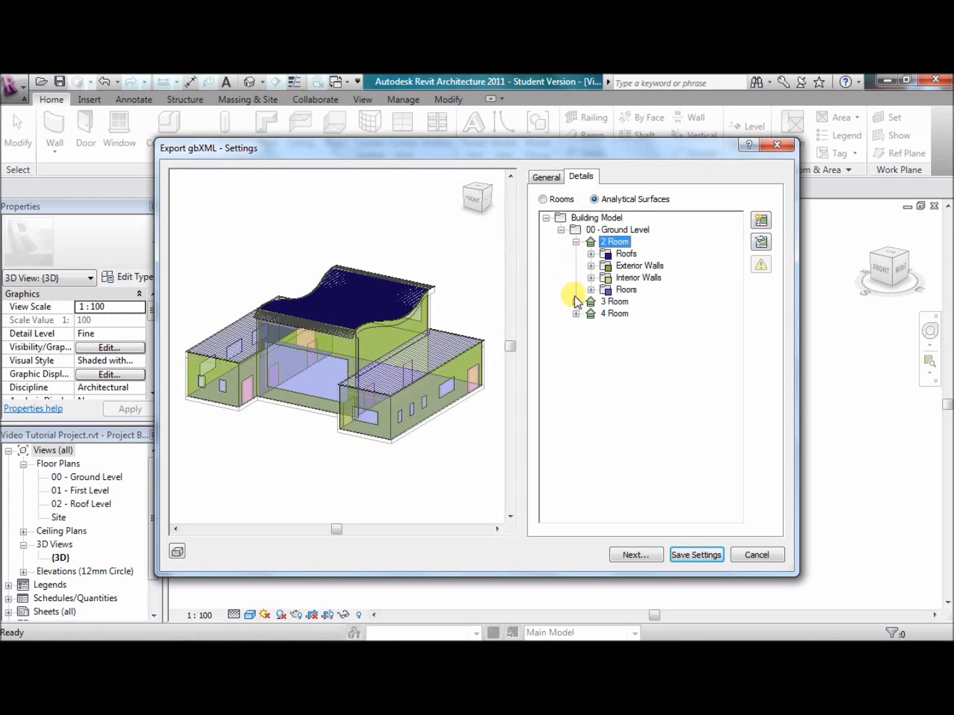
{"action": "left_click", "coordinate": [576, 302]}
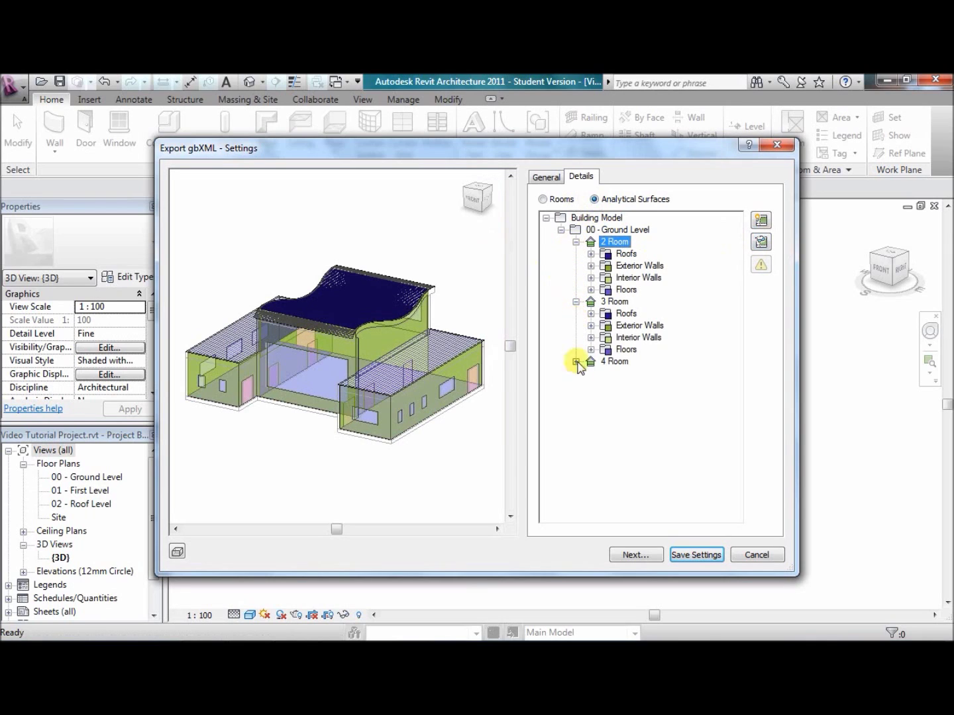
{"action": "left_click", "coordinate": [575, 362]}
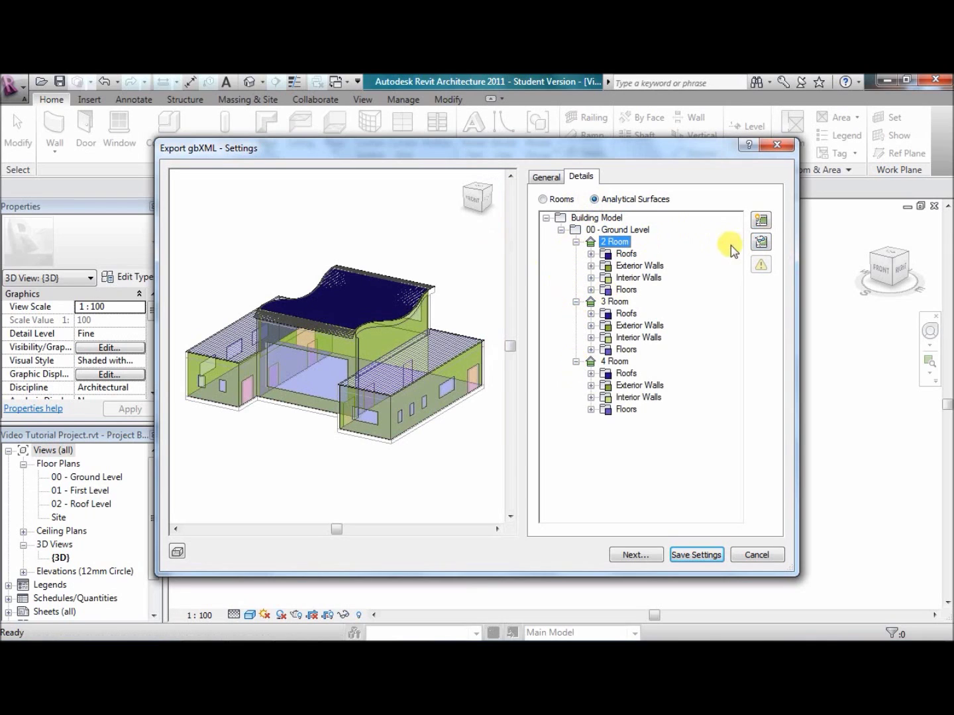
Step: Isolate and examine the roofs, exterior walls, interior walls and floors of room 2 in the preview
{"action": "left_click", "coordinate": [763, 245]}
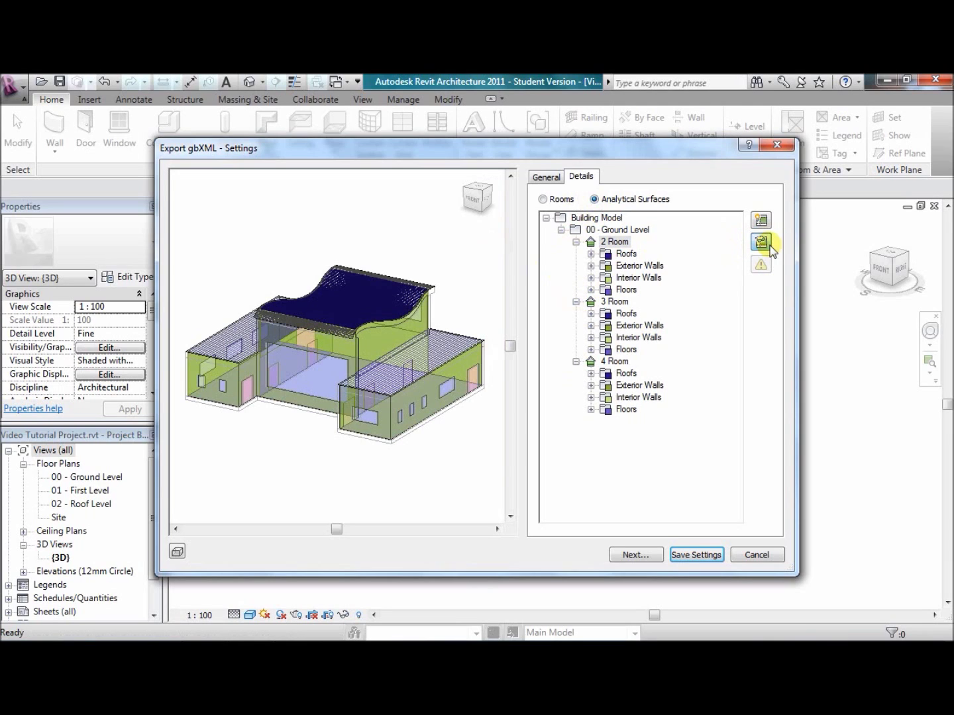
{"action": "left_click", "coordinate": [627, 254]}
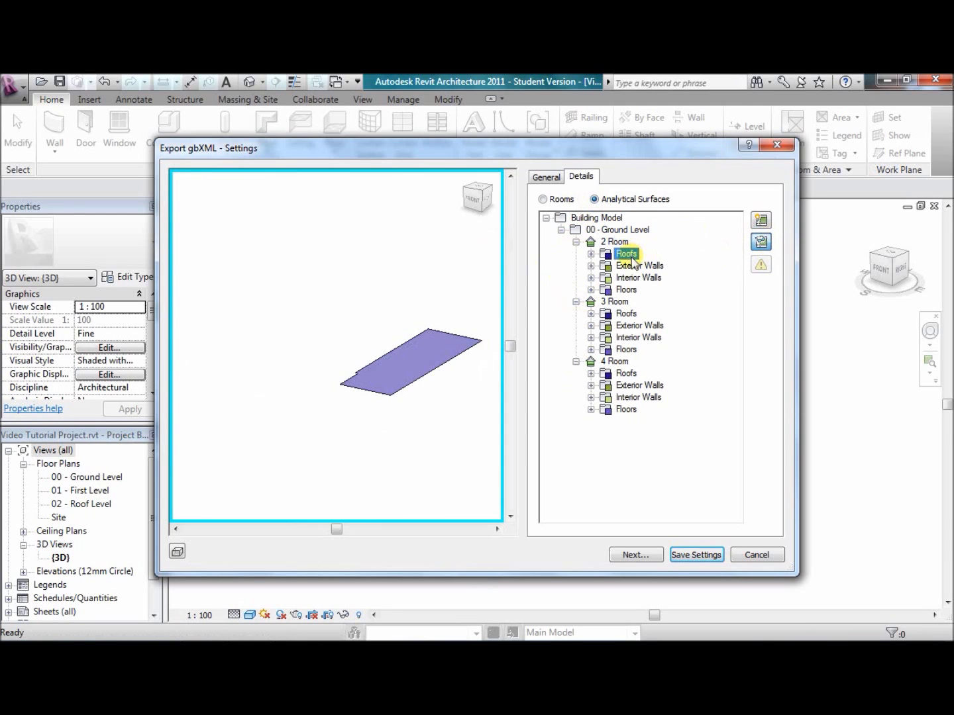
{"action": "left_click", "coordinate": [632, 266]}
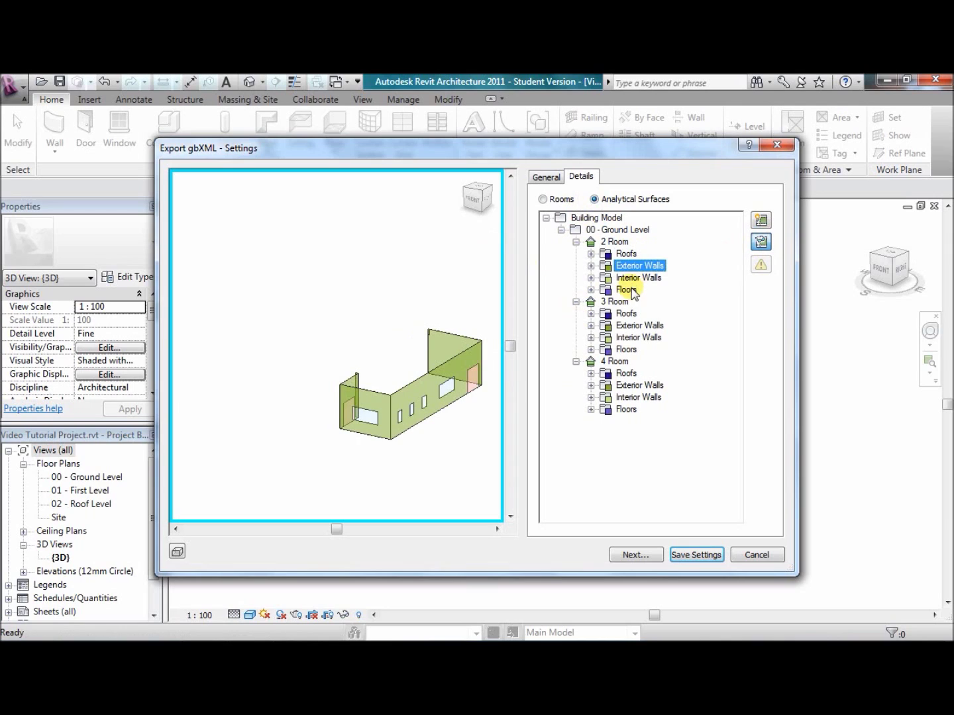
{"action": "left_click", "coordinate": [635, 278]}
{"action": "left_click", "coordinate": [627, 290]}
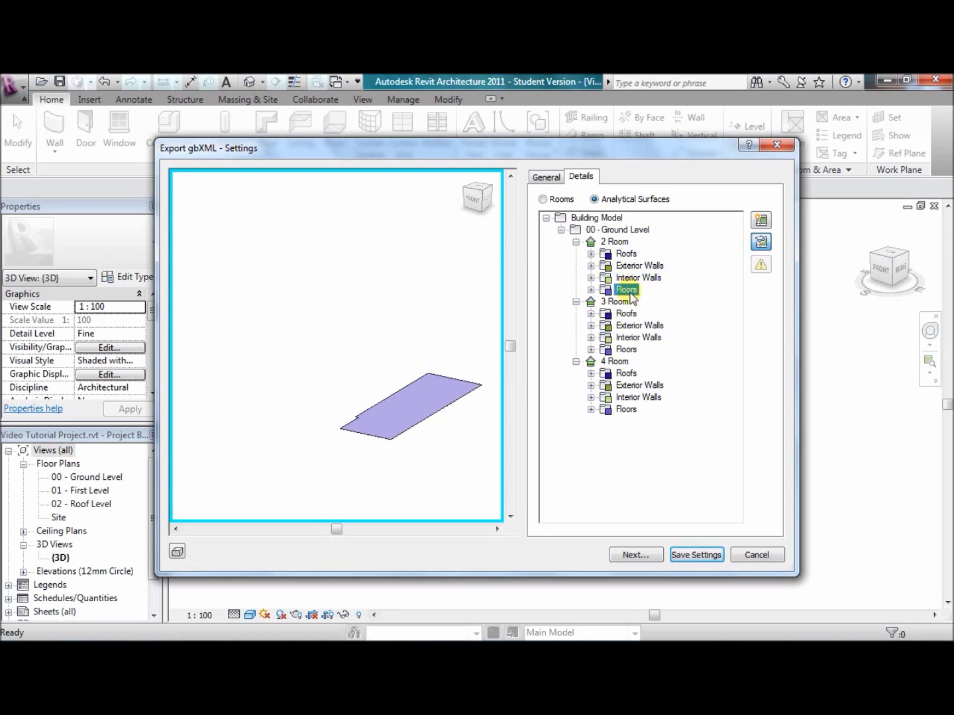
Step: Isolate and examine the roofs, exterior walls, interior walls and floors of room 3 in the preview
{"action": "left_click", "coordinate": [616, 302]}
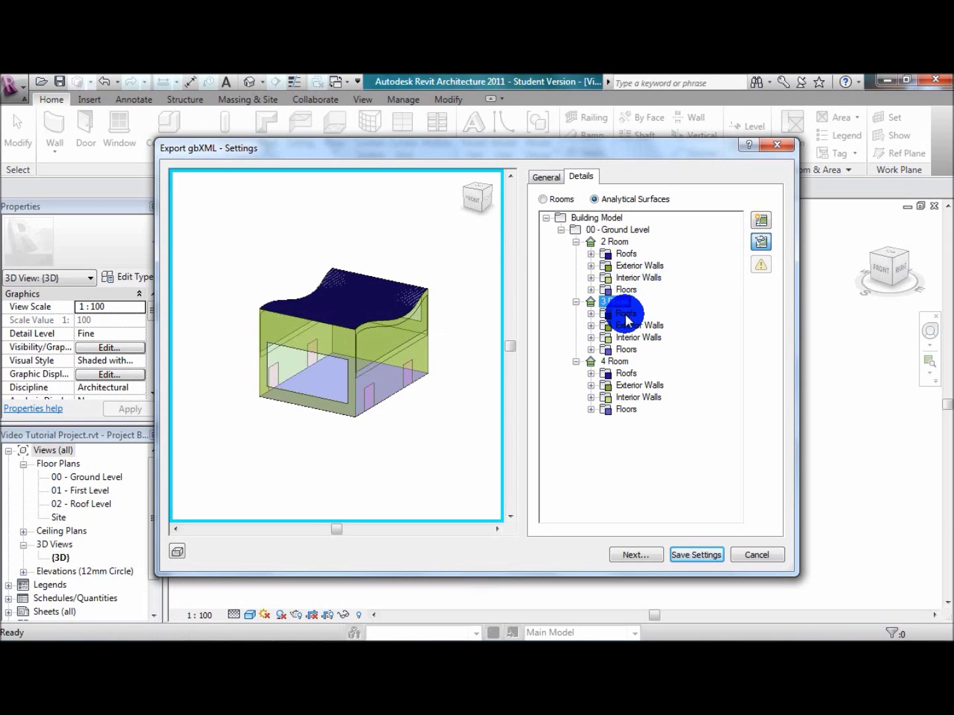
{"action": "left_click", "coordinate": [626, 314]}
{"action": "left_click", "coordinate": [635, 326]}
{"action": "left_click", "coordinate": [633, 338]}
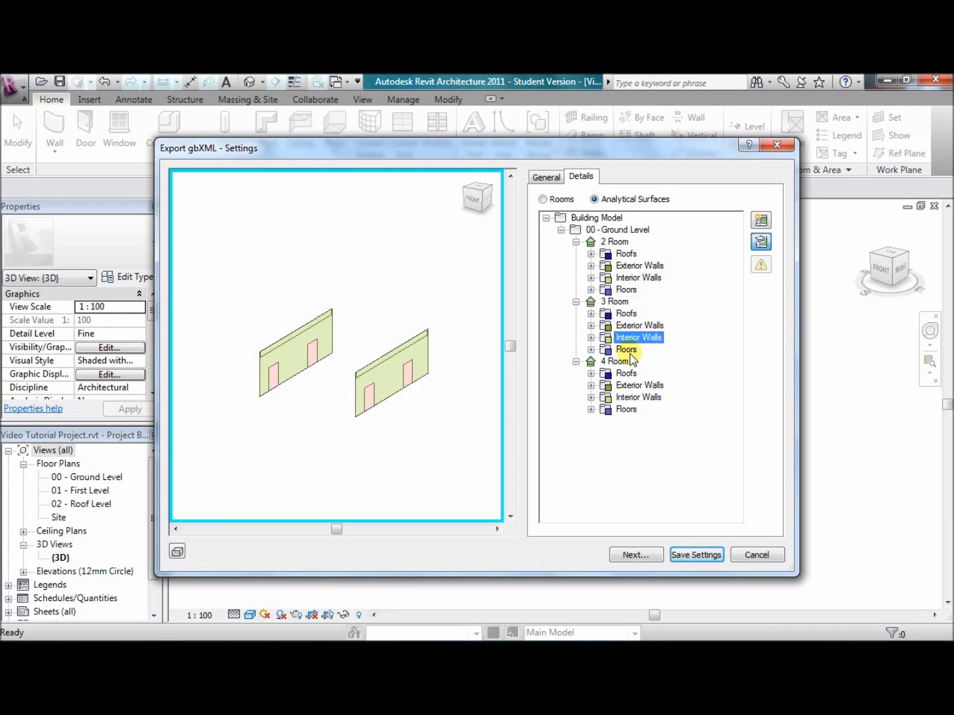
{"action": "left_click", "coordinate": [626, 349]}
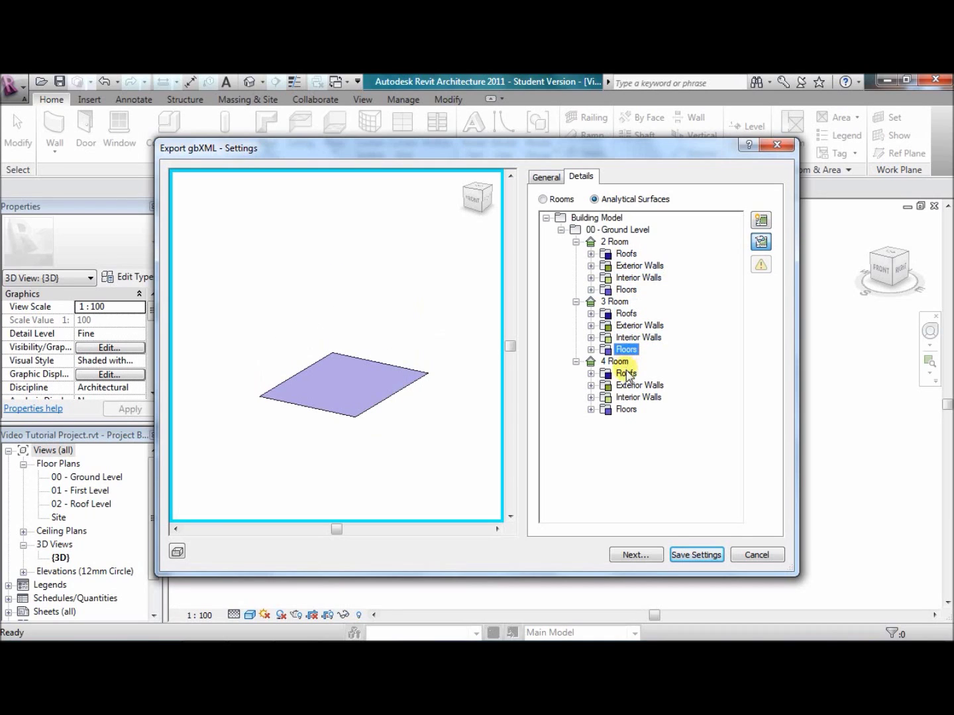
Step: Isolate and examine the roofs, exterior walls, interior walls and floors of room 4 in the preview
{"action": "left_click", "coordinate": [626, 374]}
{"action": "left_click", "coordinate": [628, 385]}
{"action": "left_click", "coordinate": [626, 397]}
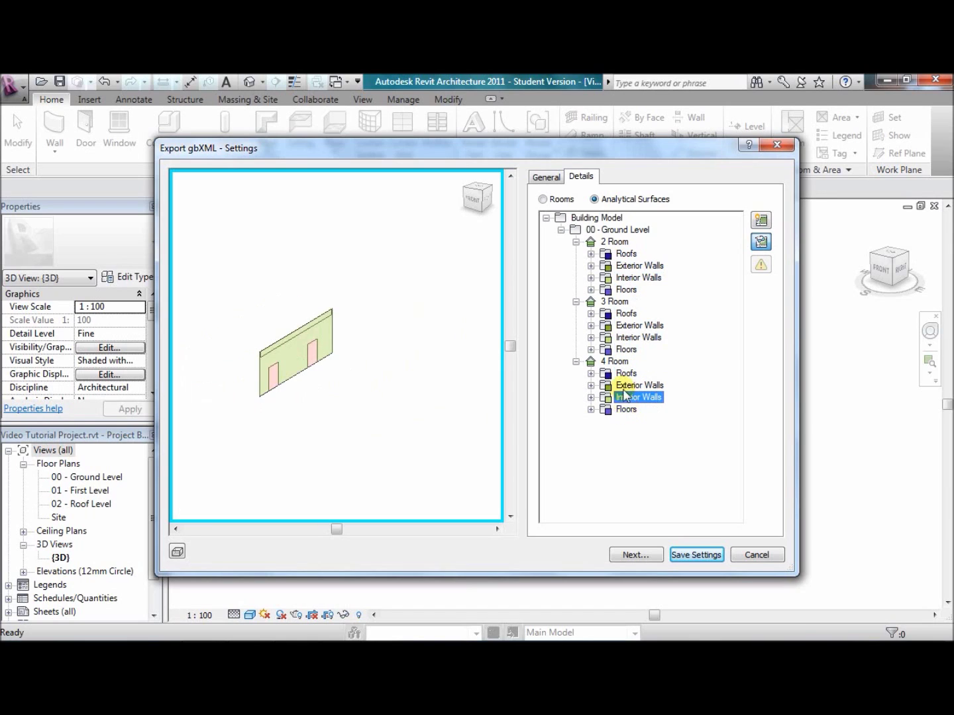
{"action": "left_click", "coordinate": [626, 410]}
Step: Restore the full building model preview and save the gbXML export settings
{"action": "left_click", "coordinate": [592, 219]}
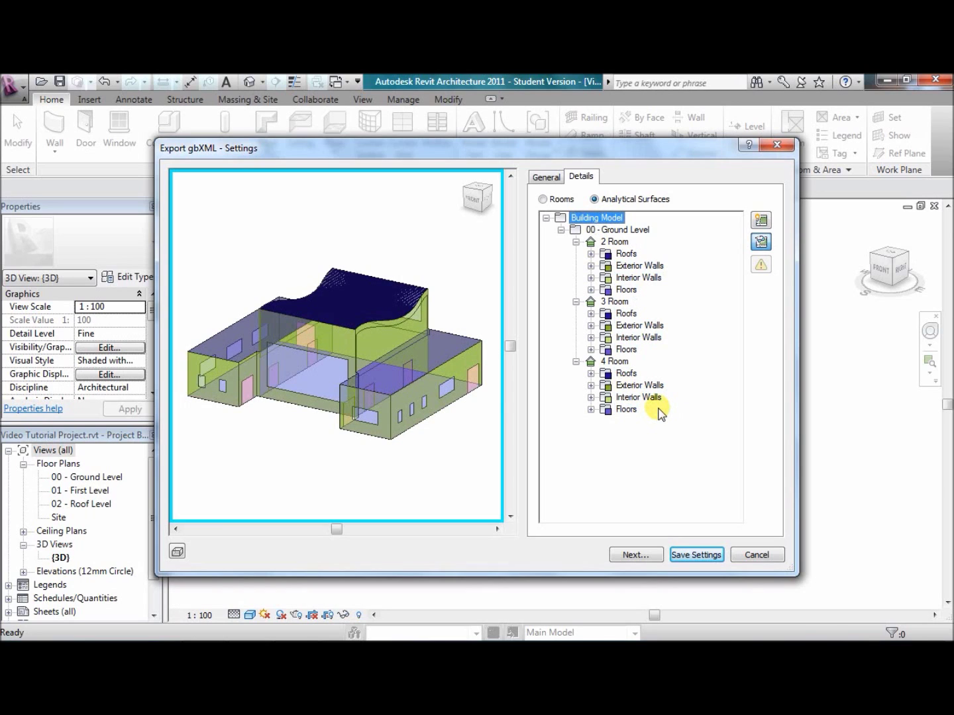
{"action": "left_click", "coordinate": [694, 556]}
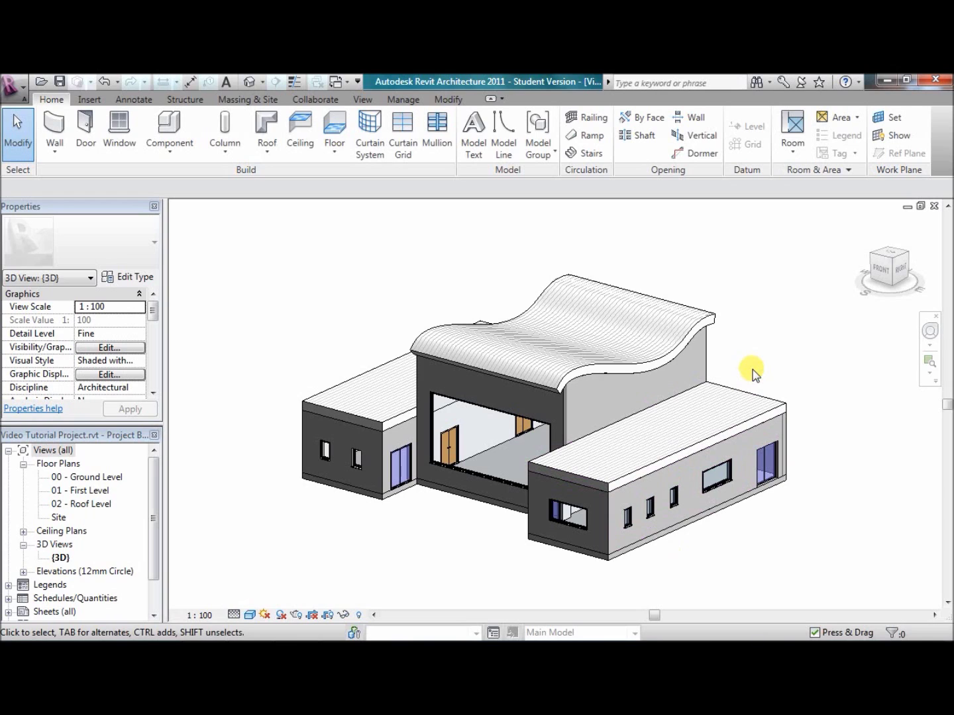
{"action": "left_click", "coordinate": [23, 94]}
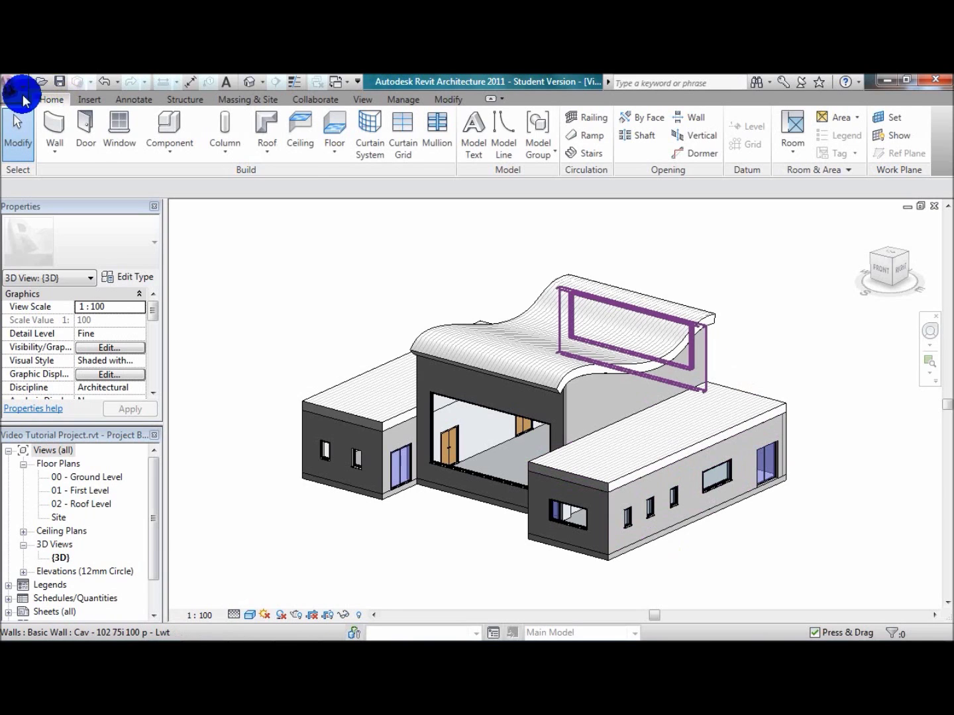
{"action": "mouse_move", "coordinate": [85, 310]}
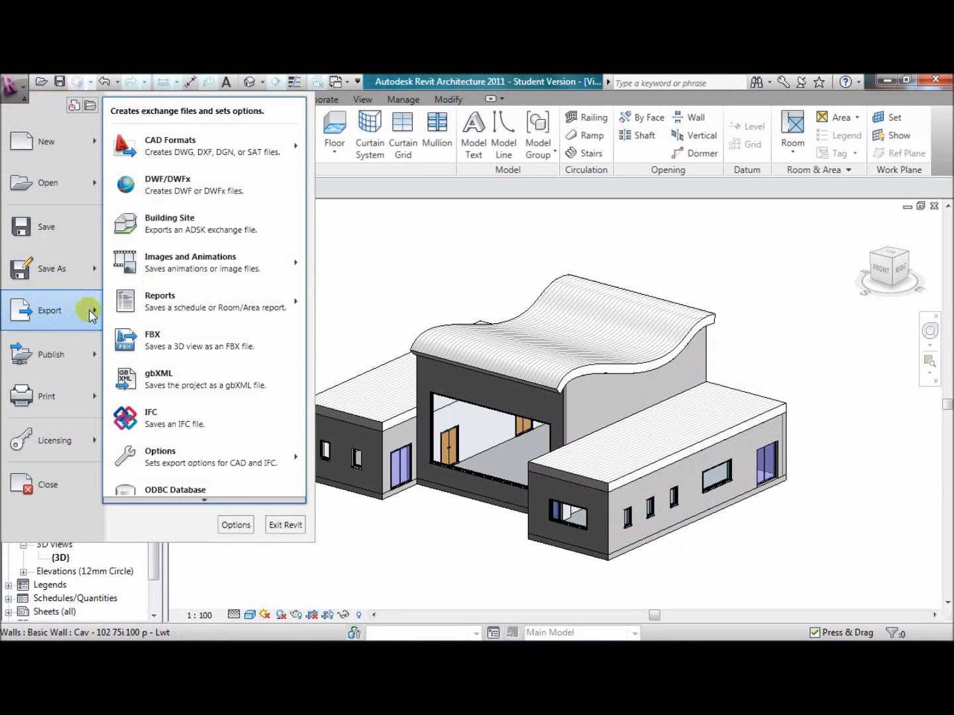
{"action": "left_click", "coordinate": [203, 372]}
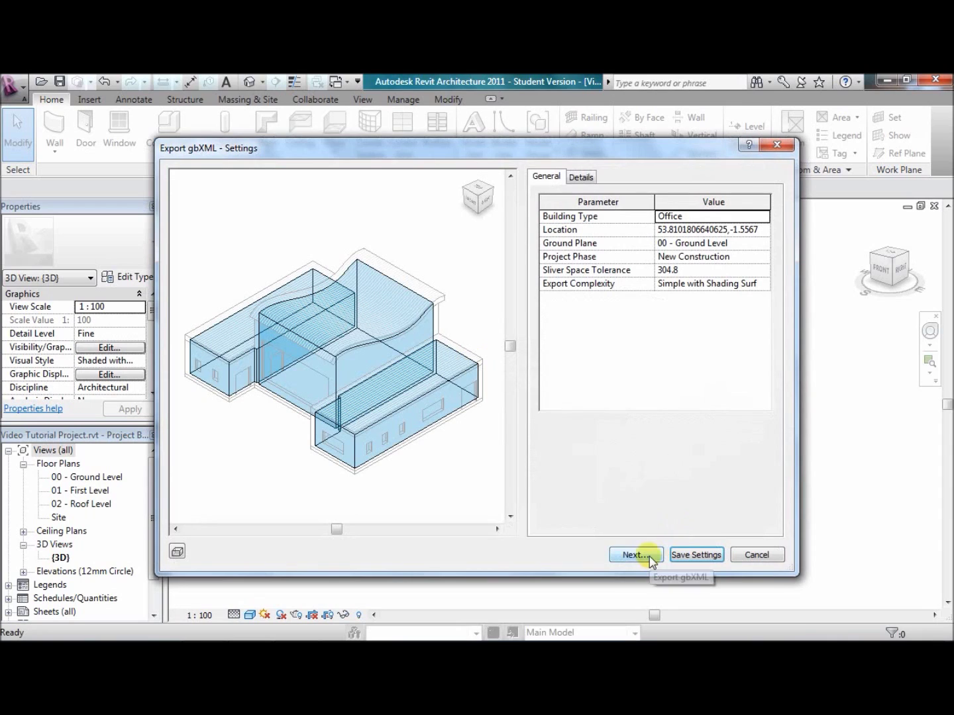
{"action": "left_click", "coordinate": [581, 177]}
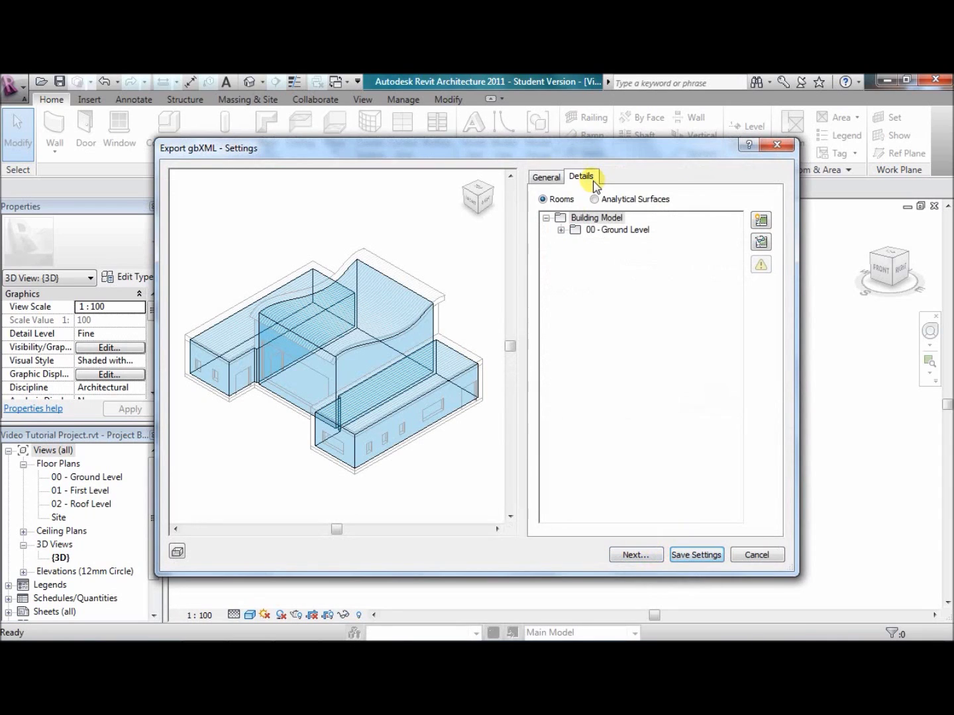
{"action": "left_click", "coordinate": [636, 555]}
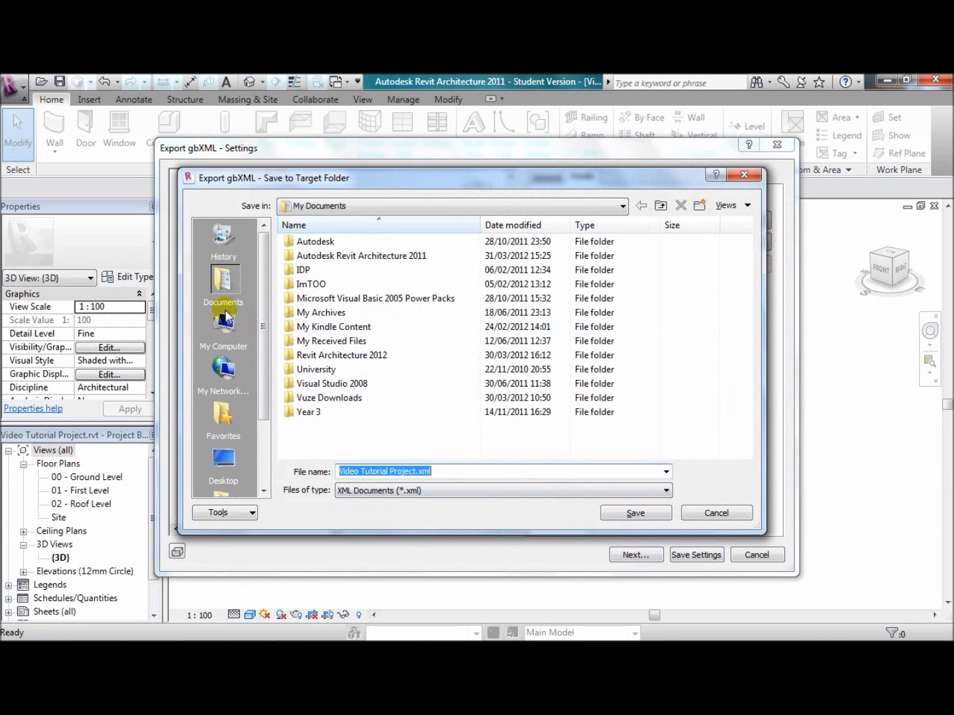
{"action": "left_click", "coordinate": [223, 460]}
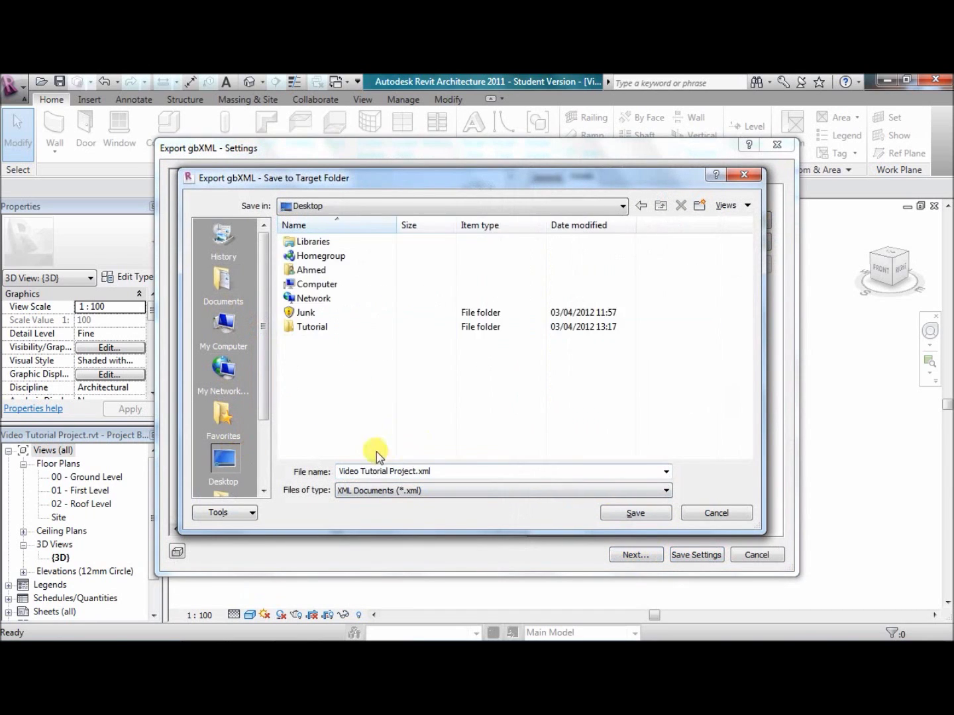
{"action": "left_click", "coordinate": [437, 471]}
{"action": "left_click", "coordinate": [438, 471]}
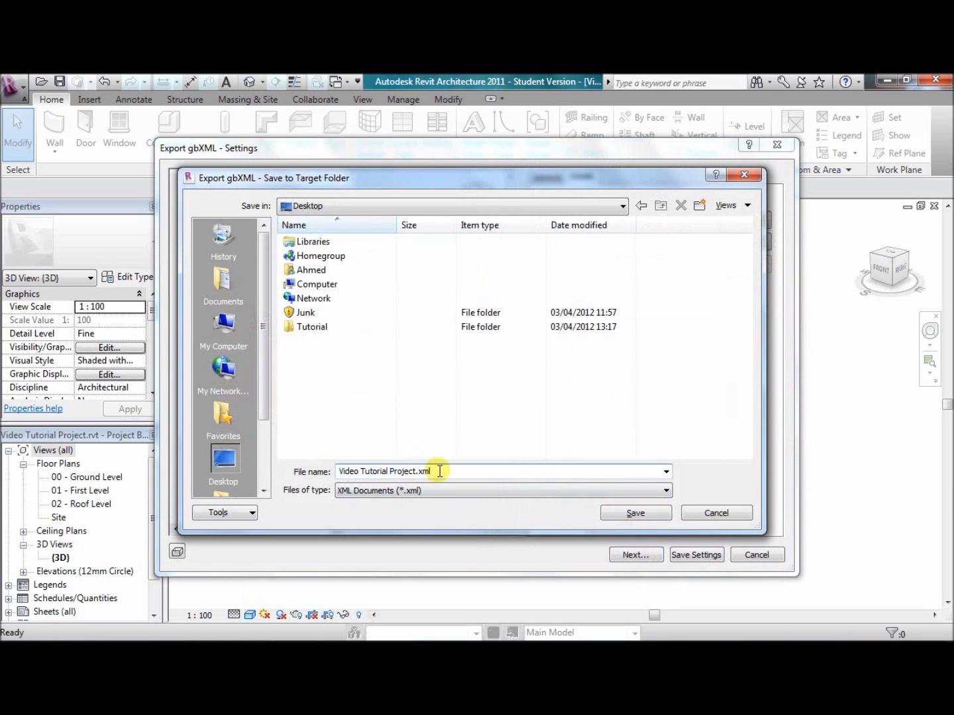
{"action": "double_click", "coordinate": [317, 328]}
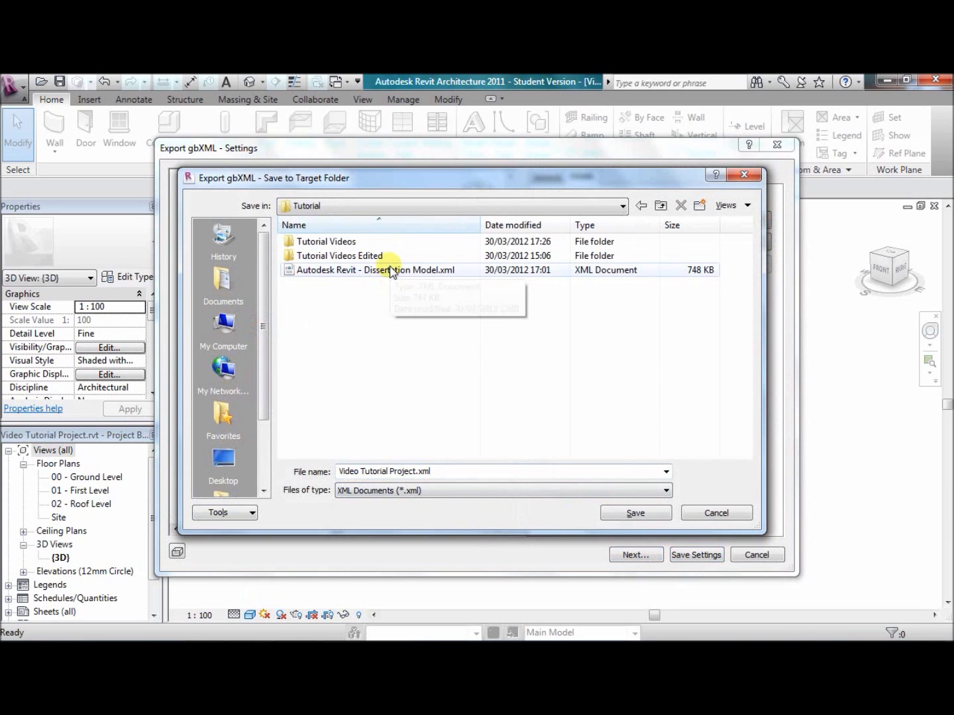
{"action": "left_click", "coordinate": [714, 513]}
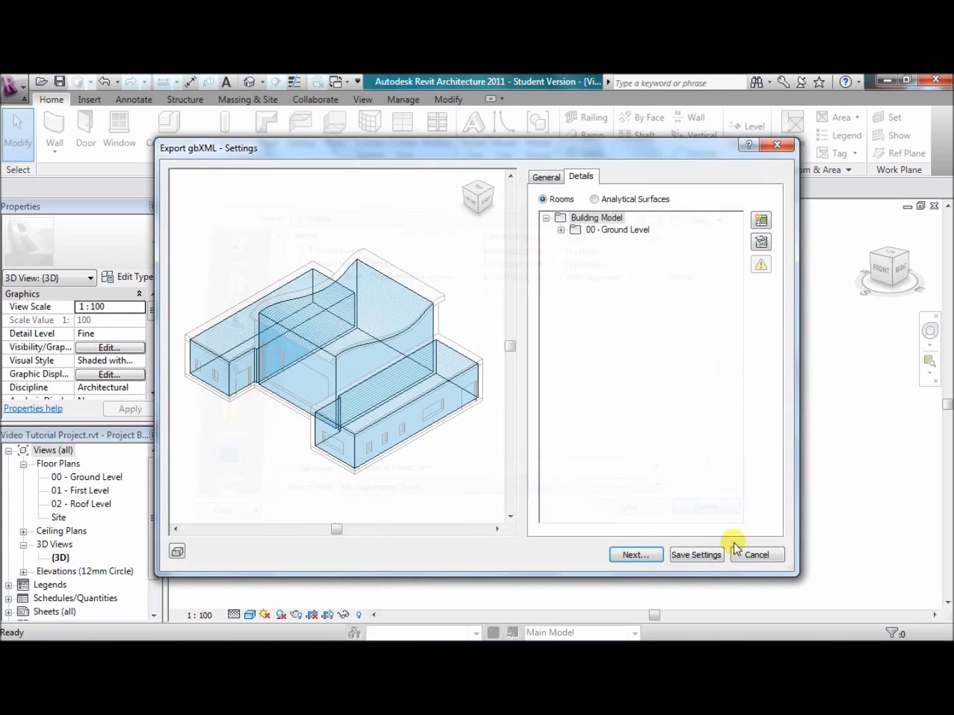
{"action": "left_click", "coordinate": [755, 555]}
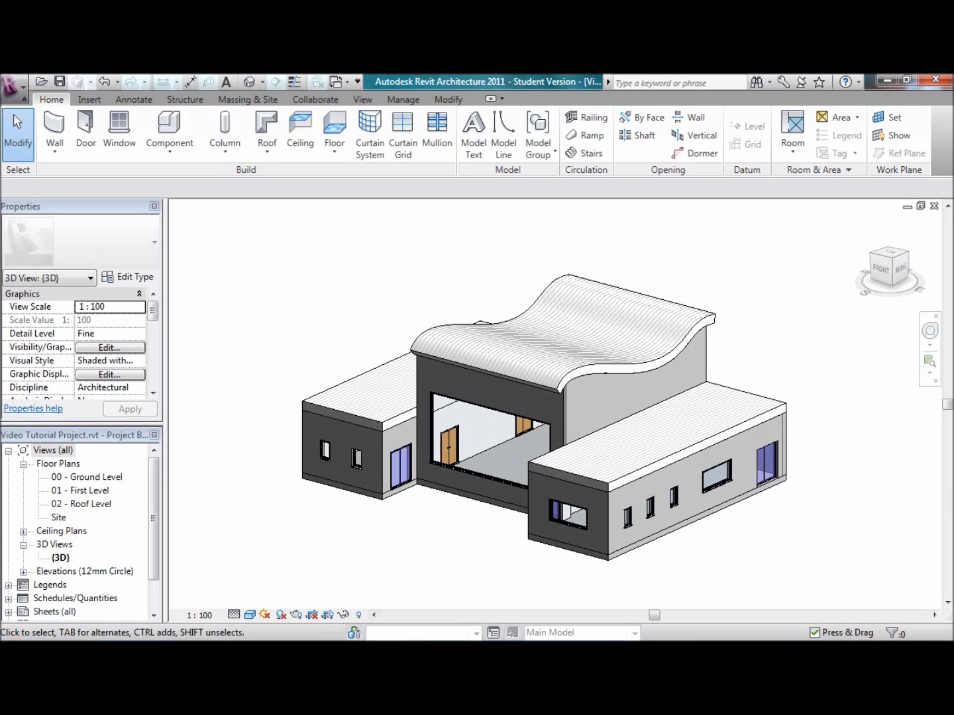
Step: Search the computer for Ecotect and launch Autodesk Ecotect Analysis 2011 in trial mode
{"action": "key", "text": "super"}
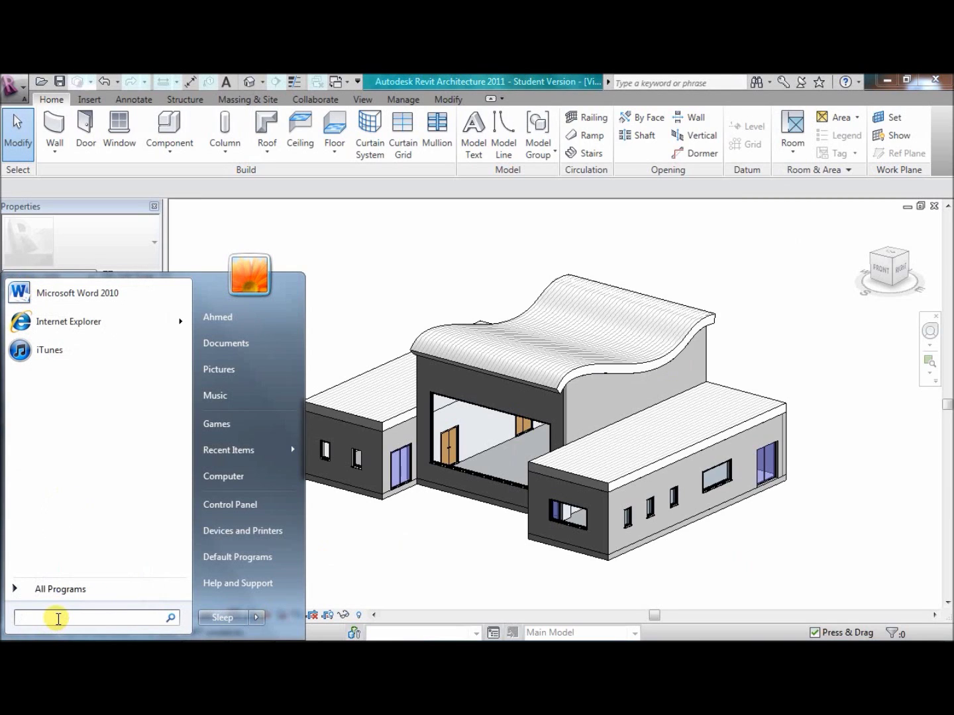
{"action": "type", "text": "Ecotect"}
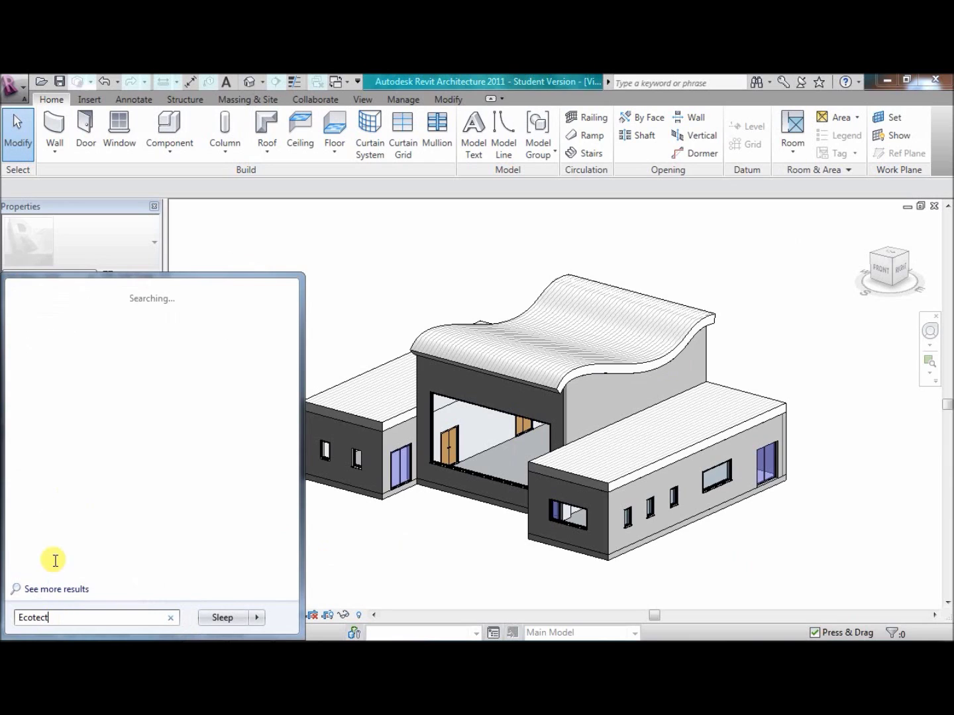
{"action": "left_click", "coordinate": [81, 315]}
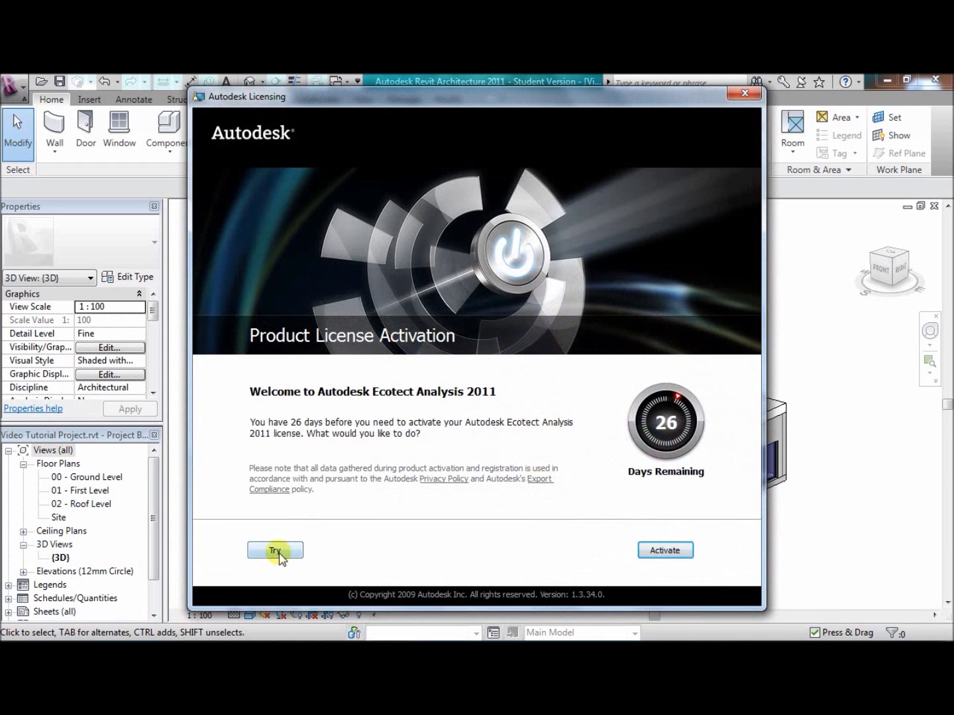
{"action": "left_click", "coordinate": [275, 551]}
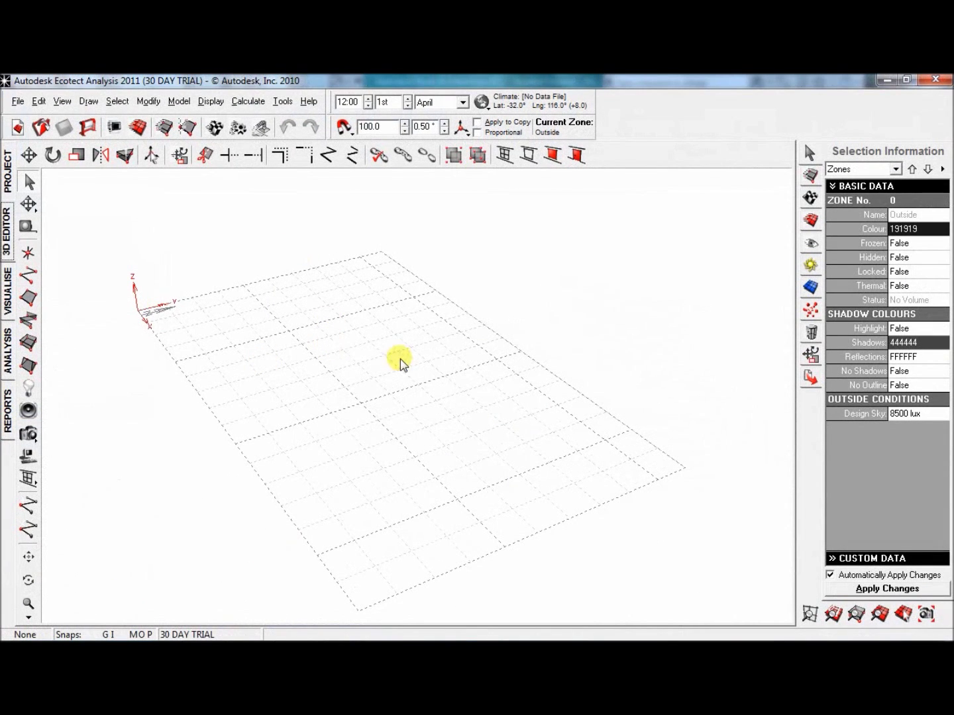
Step: Load the gbXML file "Autodesk Revit - Dissertation Model.xml" from the desktop's Tutorial folder for model data import
{"action": "right_click_drag", "start_coordinate": [466, 404], "coordinate": [451, 382]}
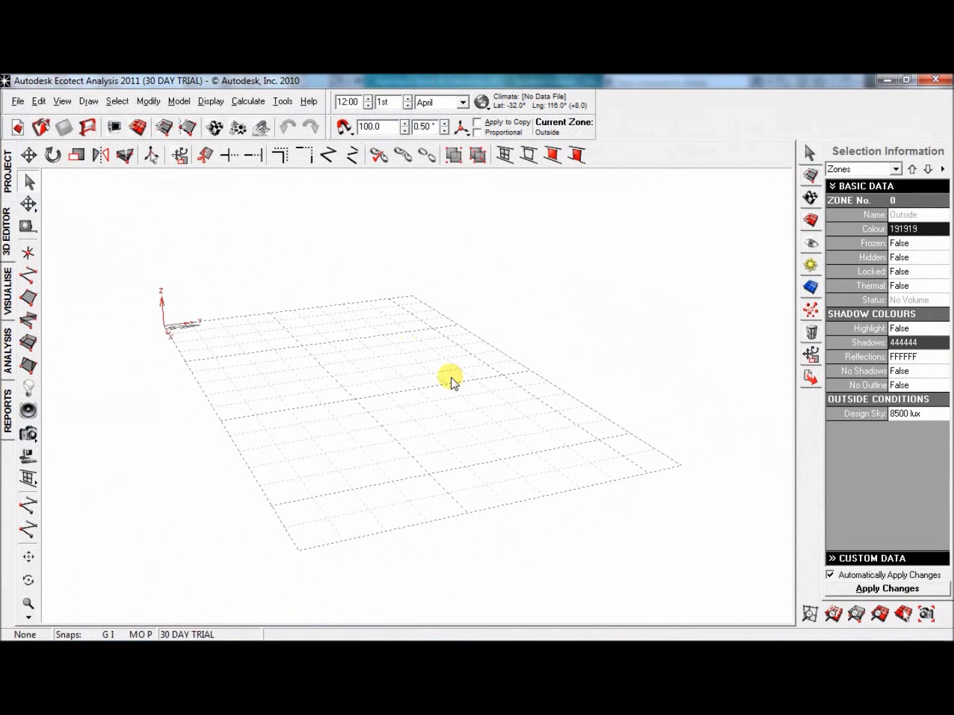
{"action": "left_click", "coordinate": [20, 103]}
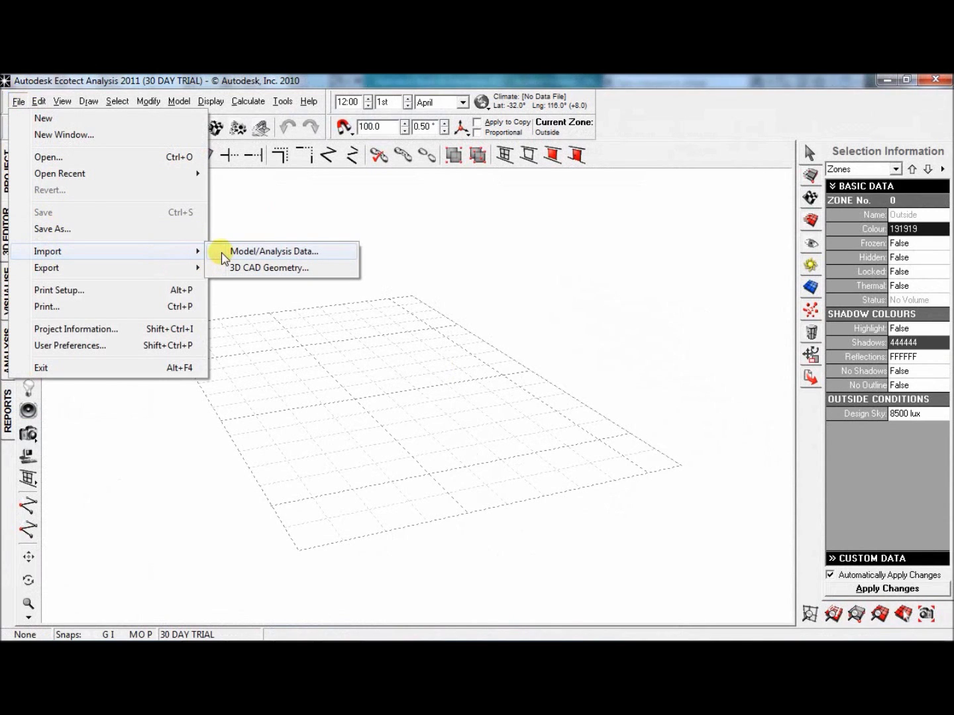
{"action": "left_click", "coordinate": [223, 254]}
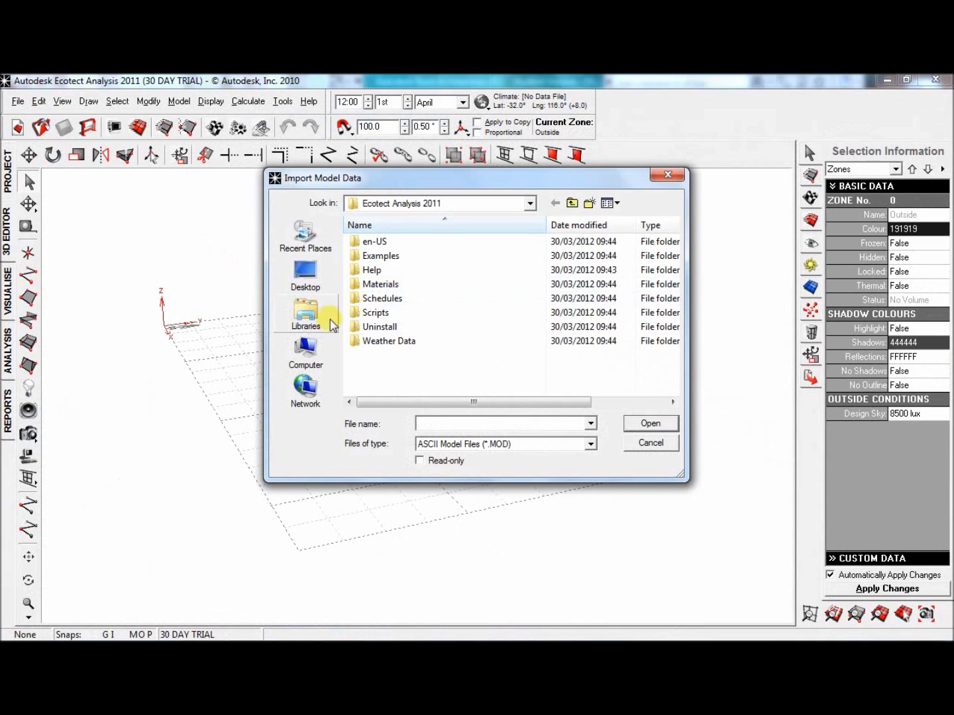
{"action": "left_click", "coordinate": [314, 277]}
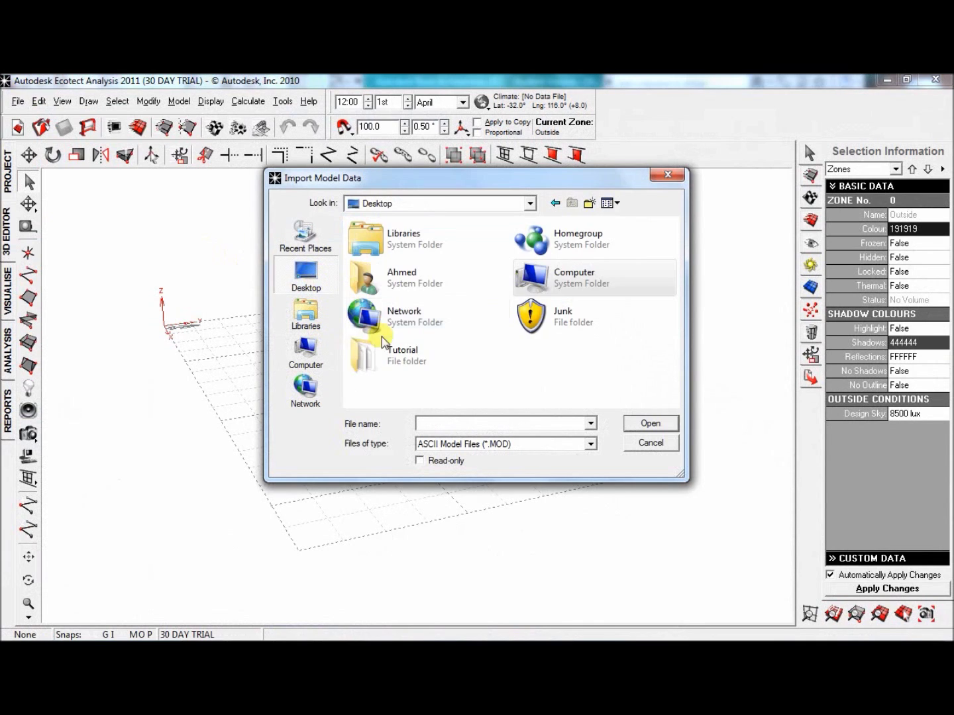
{"action": "double_click", "coordinate": [397, 361]}
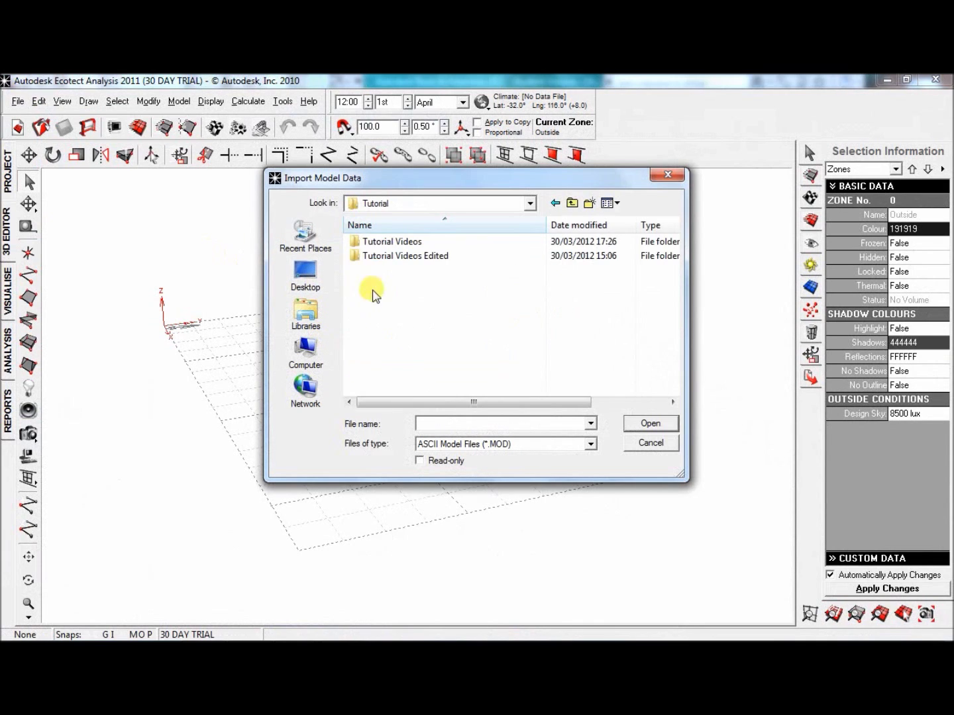
{"action": "left_click", "coordinate": [514, 444]}
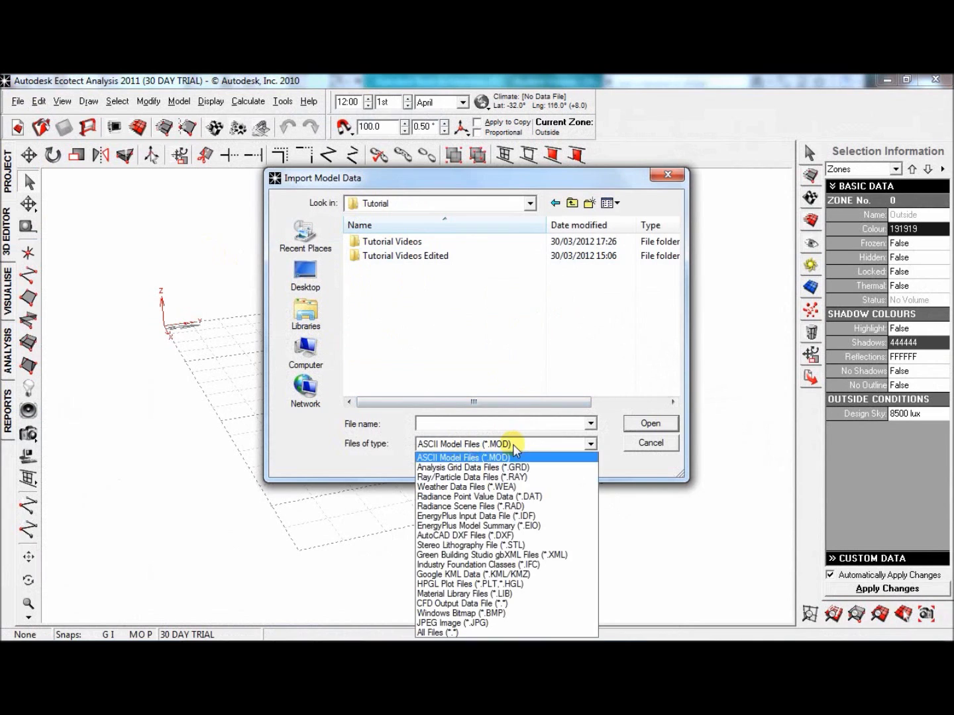
{"action": "left_click", "coordinate": [535, 557]}
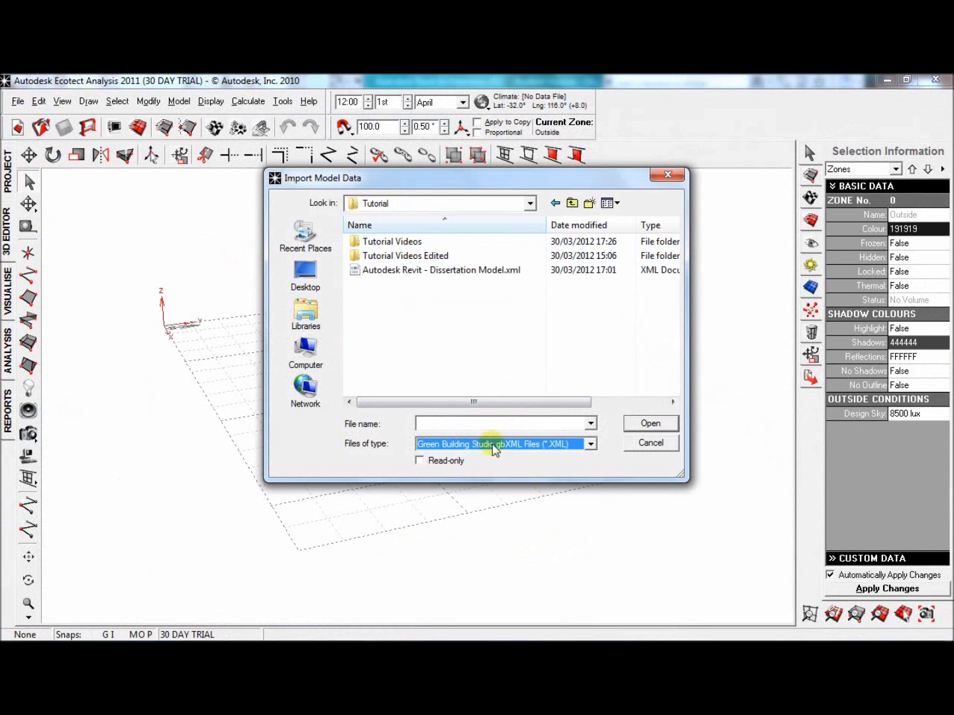
{"action": "left_click", "coordinate": [453, 272]}
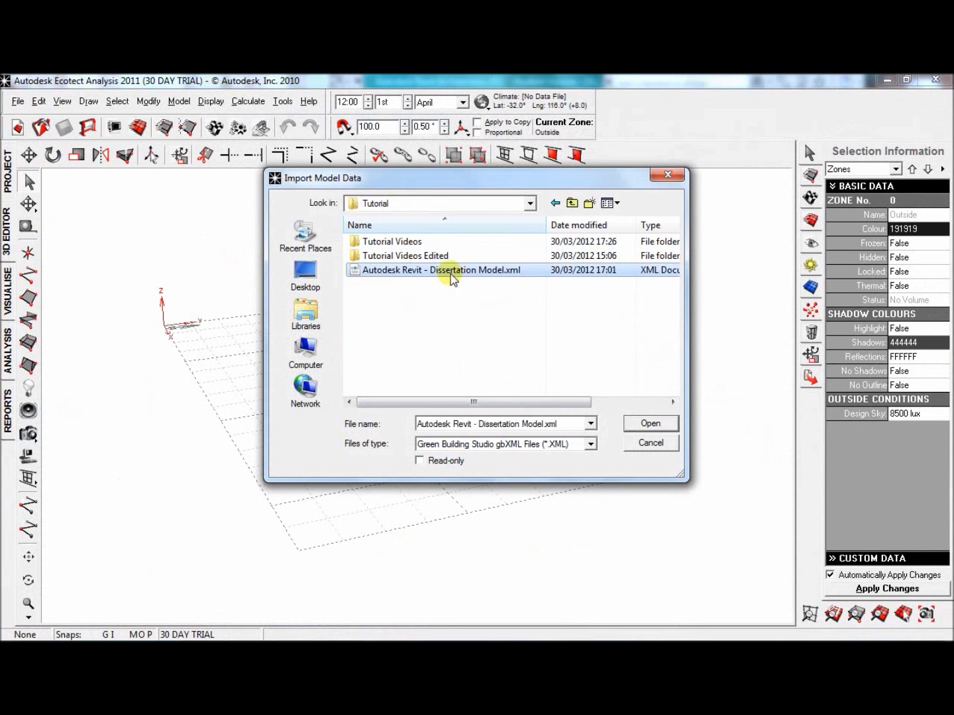
{"action": "left_click", "coordinate": [634, 427]}
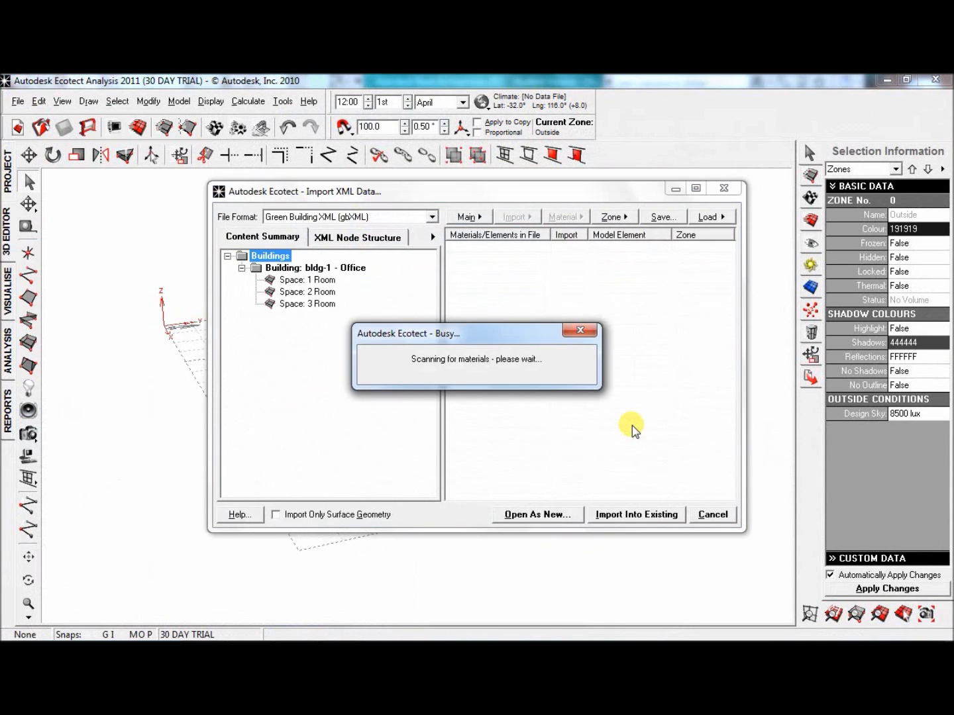
Step: Widen the materials and elements column and open the gbXML data as a new model
{"action": "left_click_drag", "start_coordinate": [550, 233], "coordinate": [582, 234]}
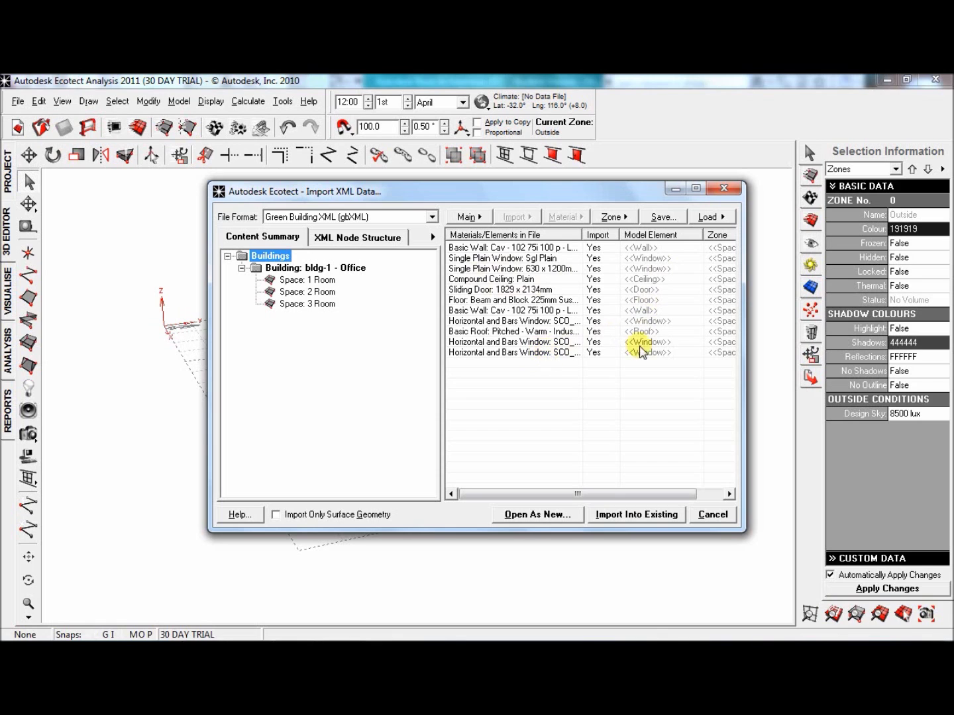
{"action": "left_click", "coordinate": [554, 517]}
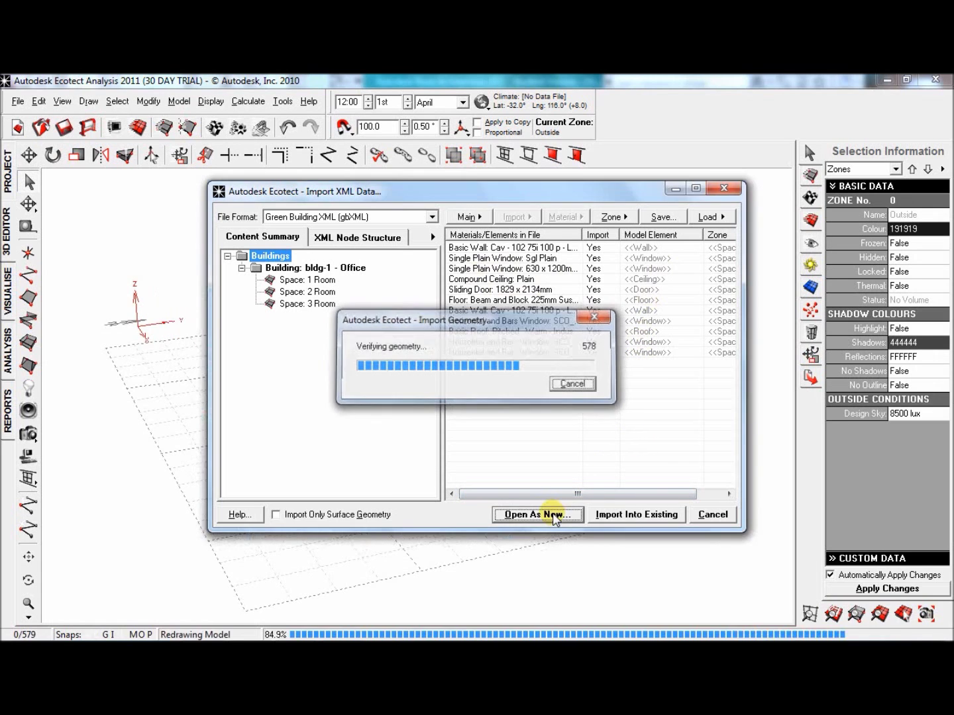
Step: Examine the imported building in wireframe and as a shaded model in the Visualise view
{"action": "mouse_move", "coordinate": [455, 428]}
{"action": "right_mouse_down"}
{"action": "mouse_move", "coordinate": [547, 404]}
{"action": "mouse_move", "coordinate": [548, 414]}
{"action": "mouse_move", "coordinate": [509, 422]}
{"action": "right_mouse_up"}
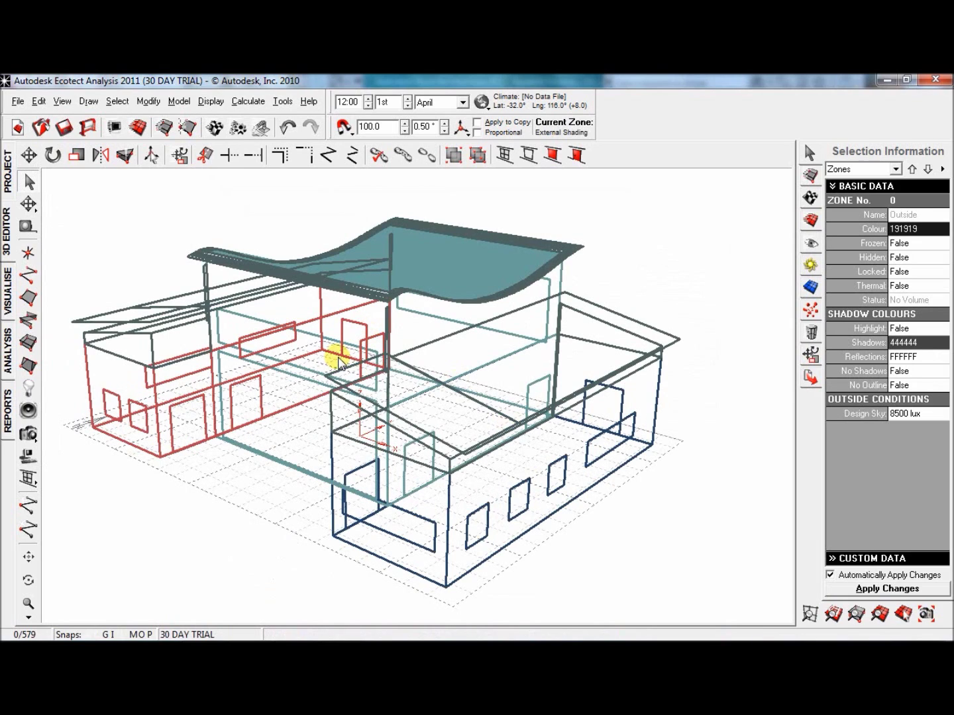
{"action": "left_click", "coordinate": [8, 291]}
{"action": "right_click_drag", "start_coordinate": [295, 513], "coordinate": [374, 555]}
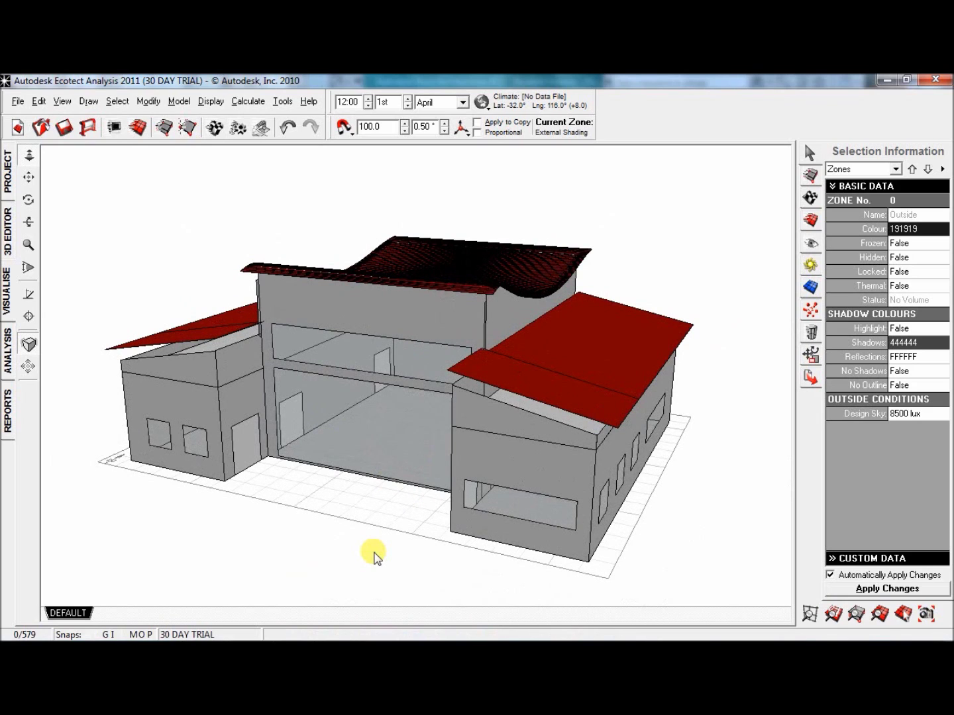
Step: Apply the Technical default OpenGL set to the visualisation and display the building's shadows
{"action": "left_click", "coordinate": [811, 243]}
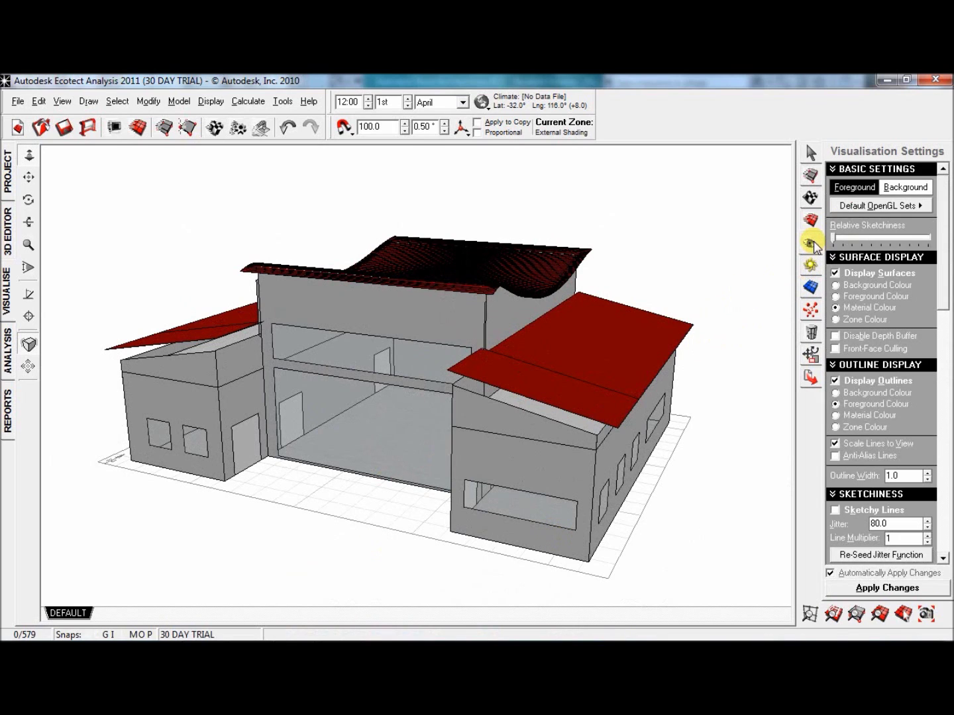
{"action": "left_click", "coordinate": [878, 205]}
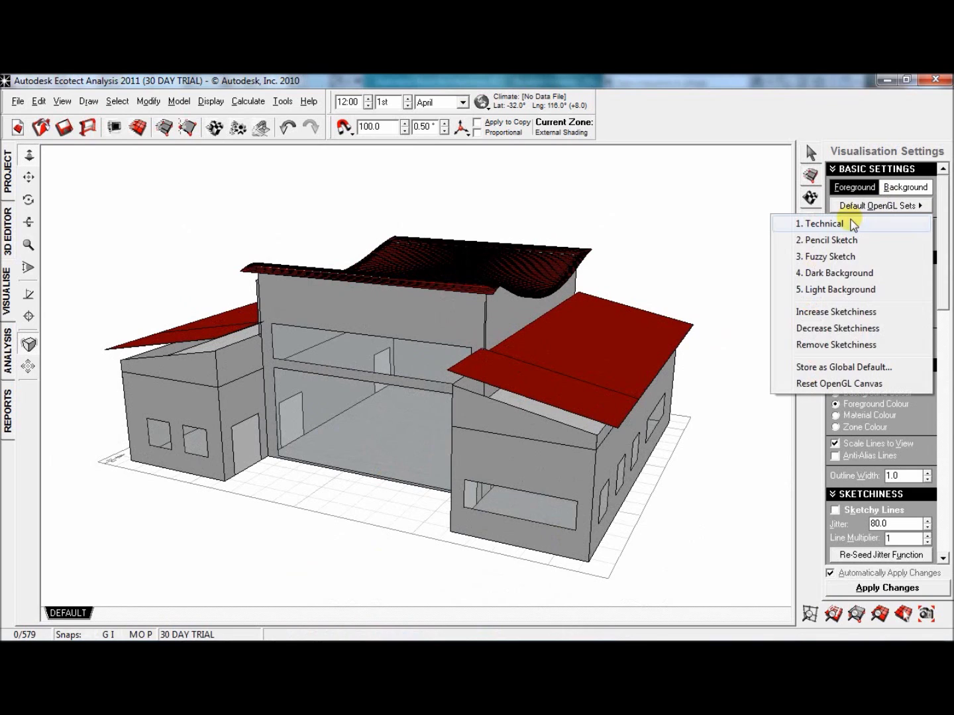
{"action": "left_click", "coordinate": [851, 224]}
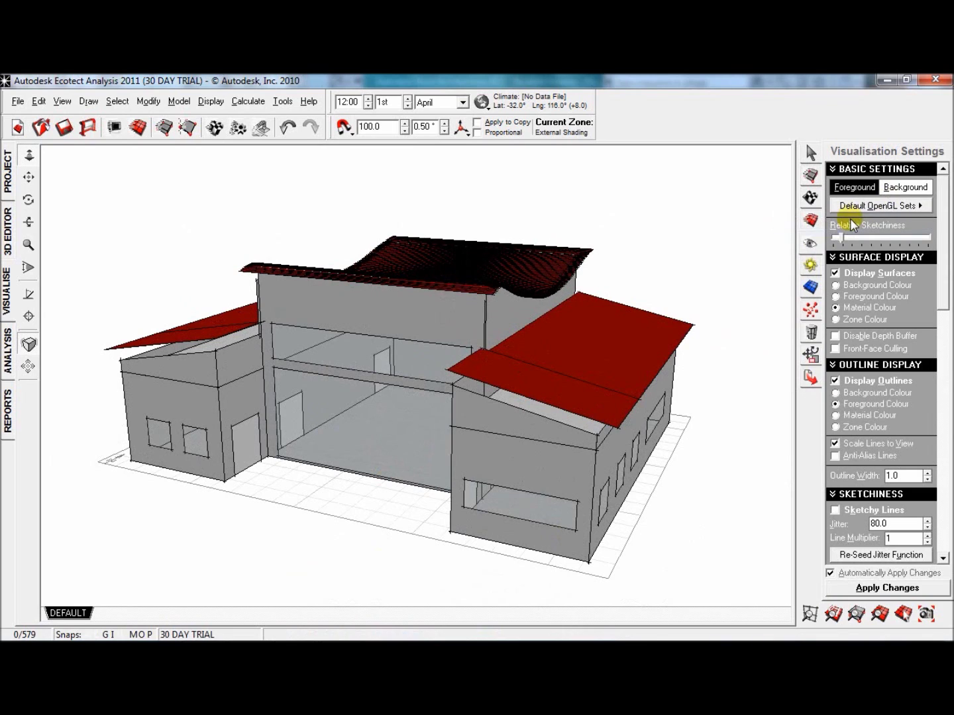
{"action": "left_click", "coordinate": [810, 265]}
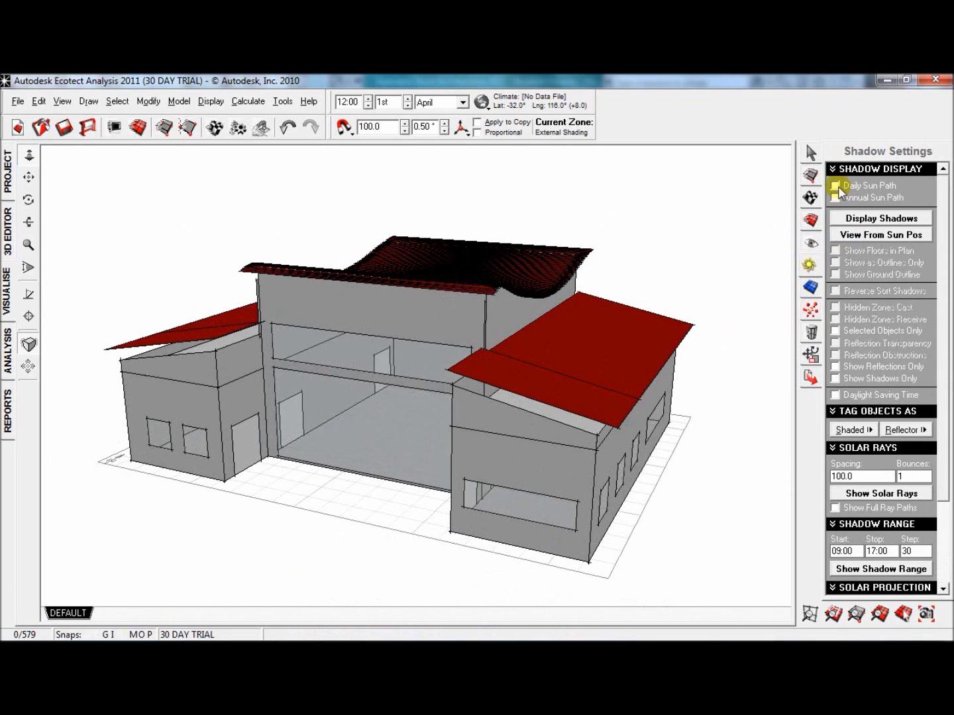
{"action": "left_click", "coordinate": [846, 219]}
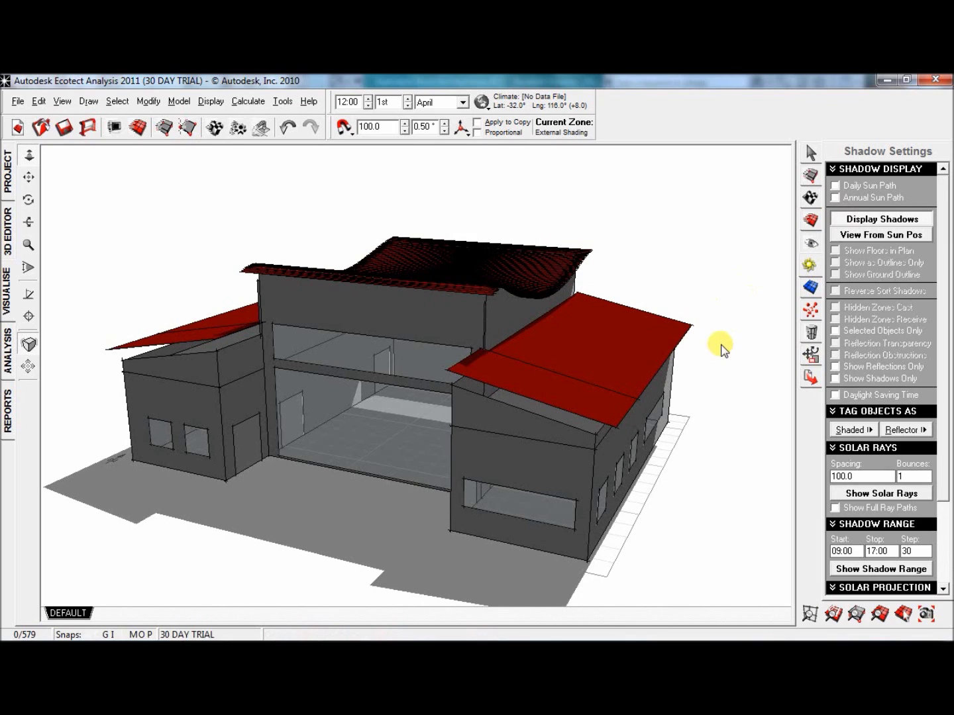
Step: Load the climate file UK-YorkE.wea and update the model's global position to match it
{"action": "left_click", "coordinate": [481, 103]}
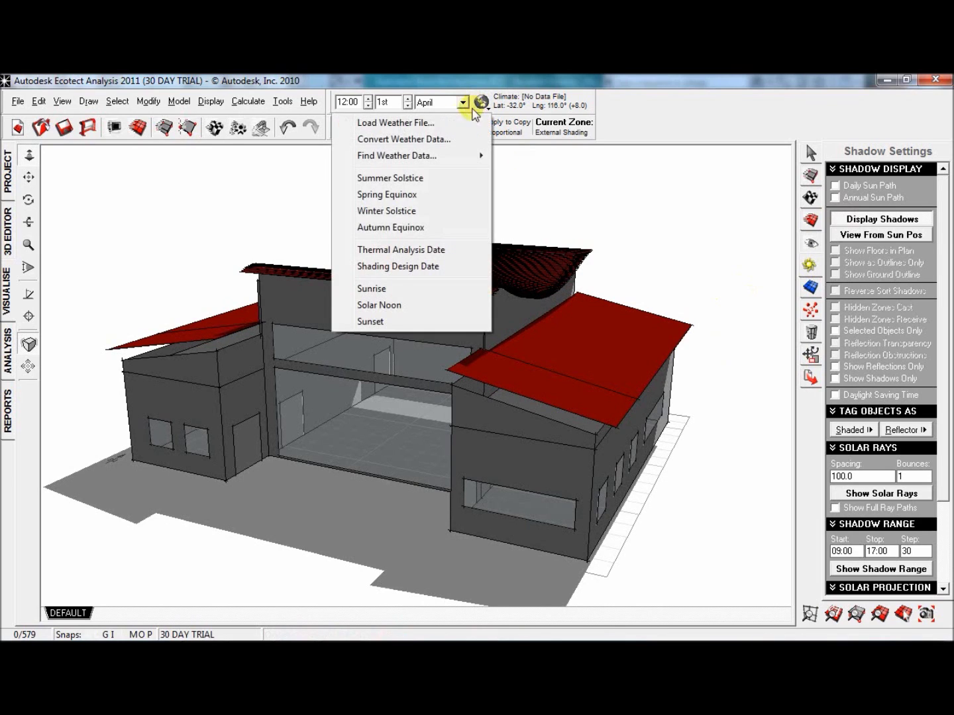
{"action": "left_click", "coordinate": [459, 125]}
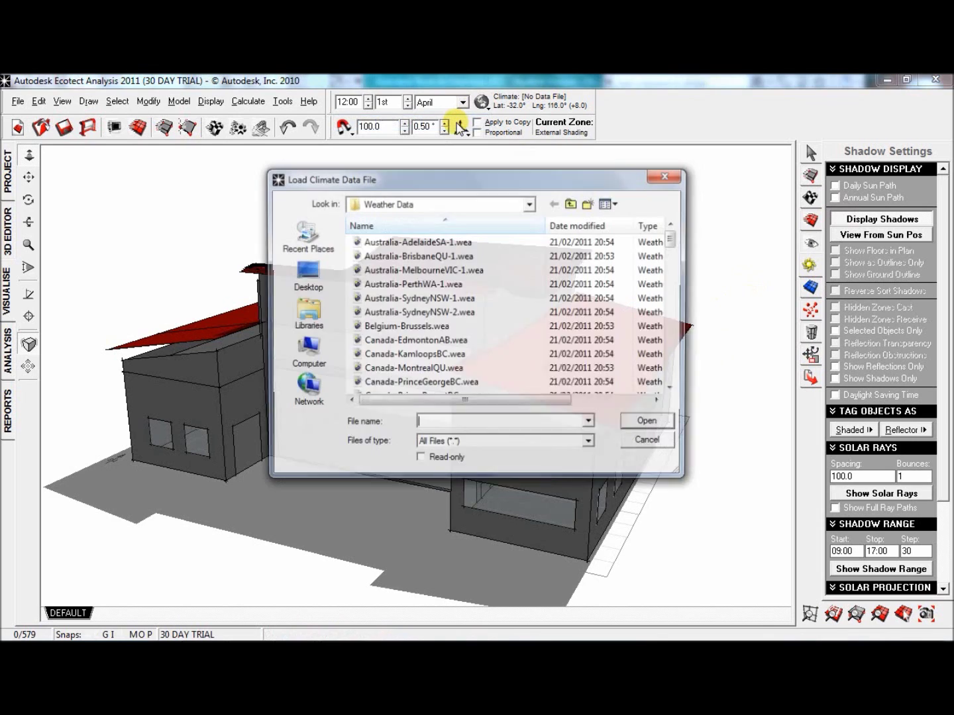
{"action": "left_click_drag", "start_coordinate": [675, 238], "coordinate": [685, 344]}
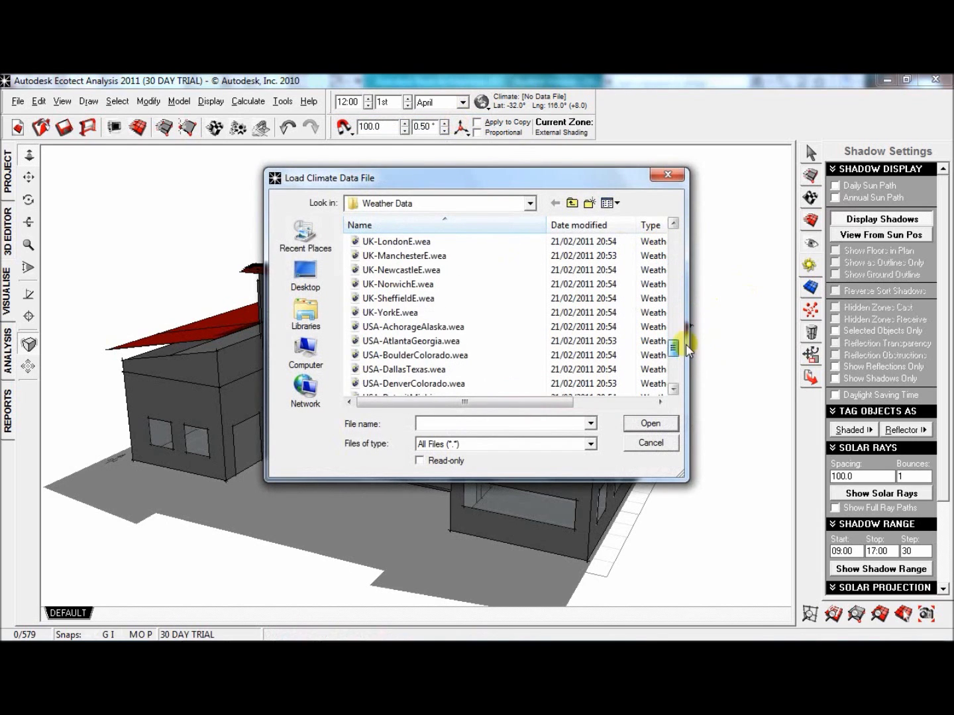
{"action": "left_click", "coordinate": [434, 312]}
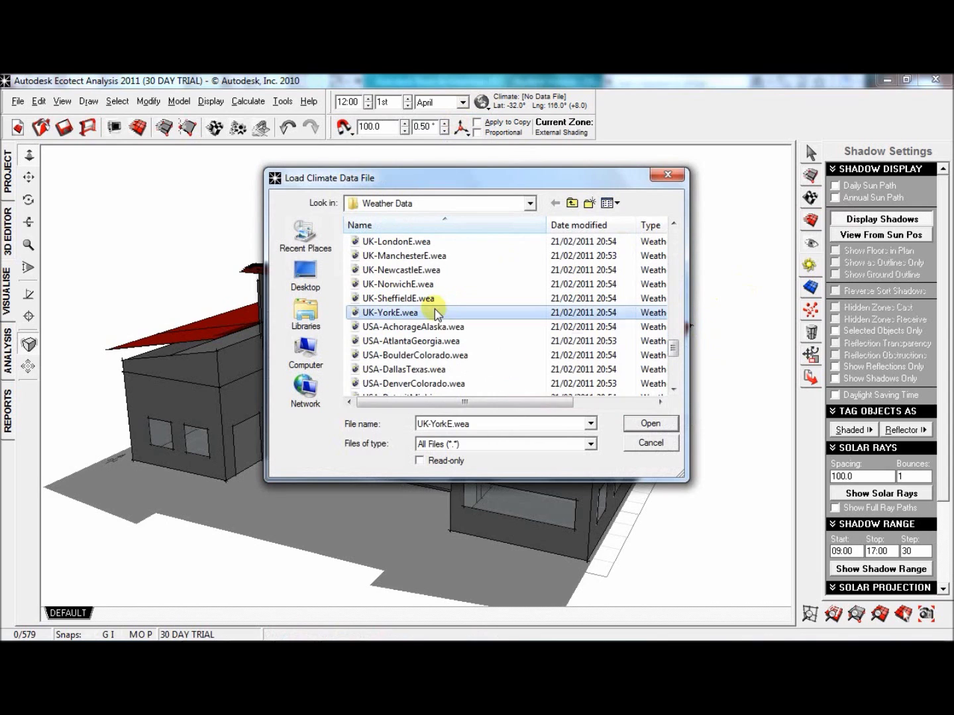
{"action": "left_click", "coordinate": [633, 423]}
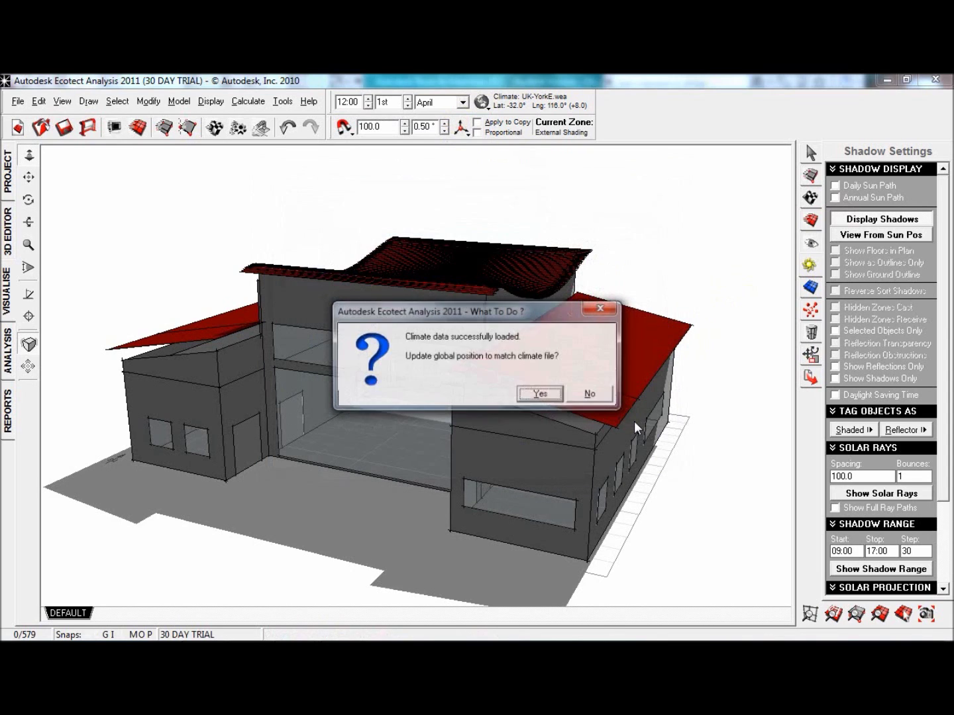
{"action": "left_click", "coordinate": [550, 396]}
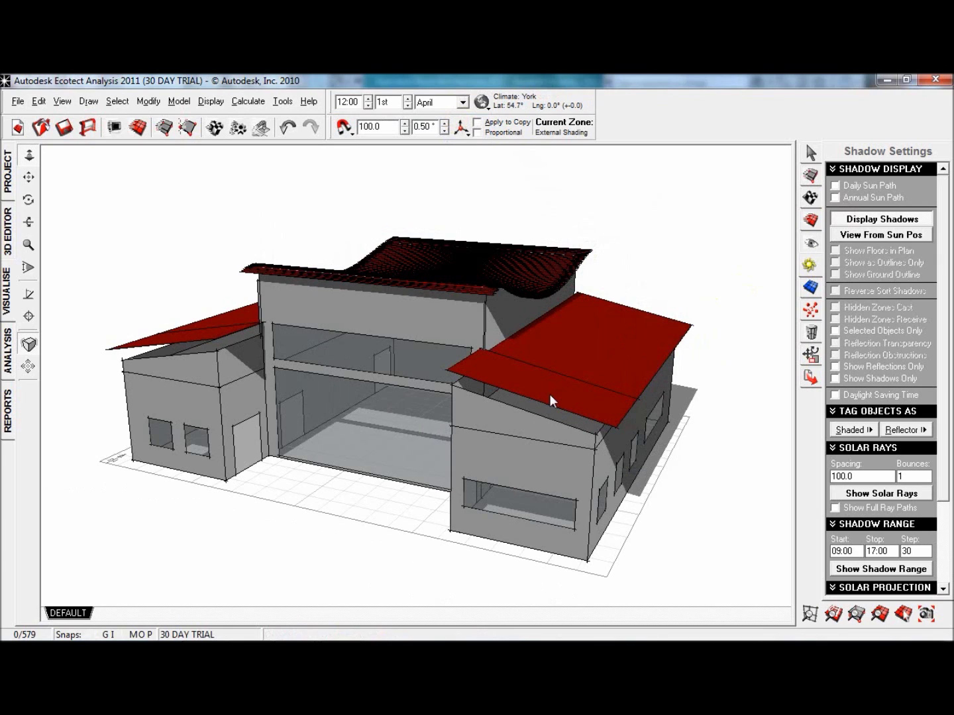
Step: Compare the daily and annual sun paths around the building, leaving only the daily sun path displayed
{"action": "left_click", "coordinate": [835, 186]}
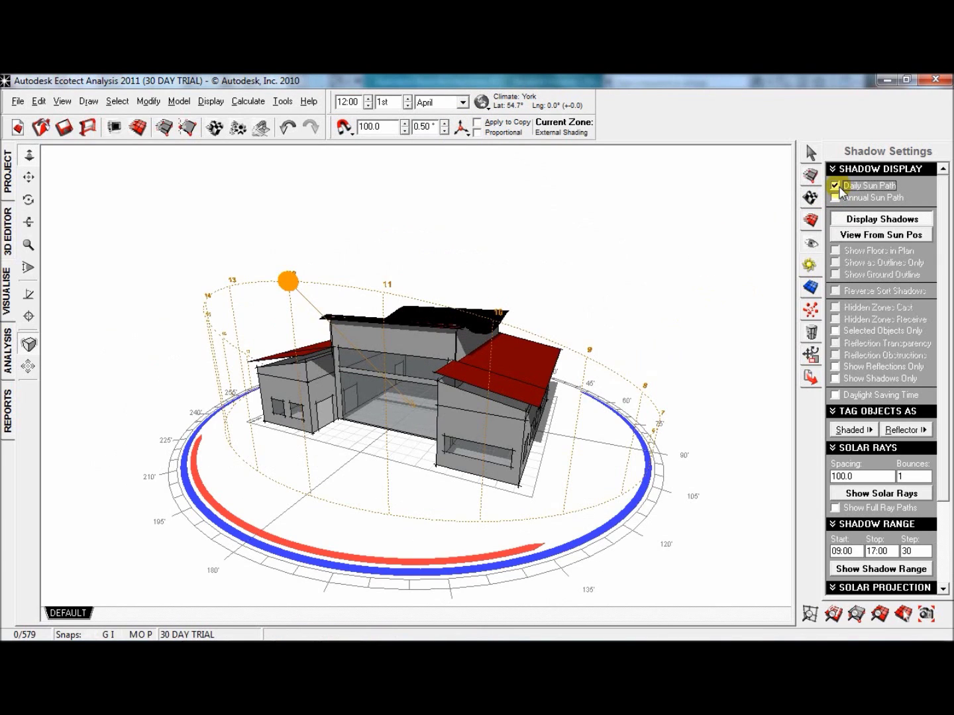
{"action": "left_click", "coordinate": [835, 197]}
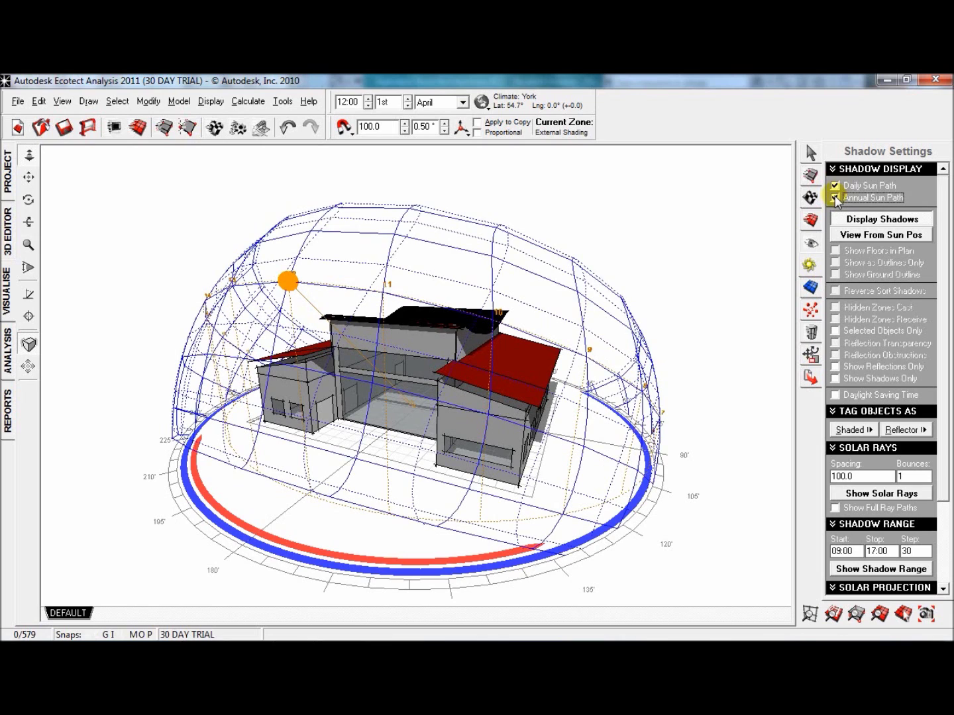
{"action": "left_click", "coordinate": [836, 188]}
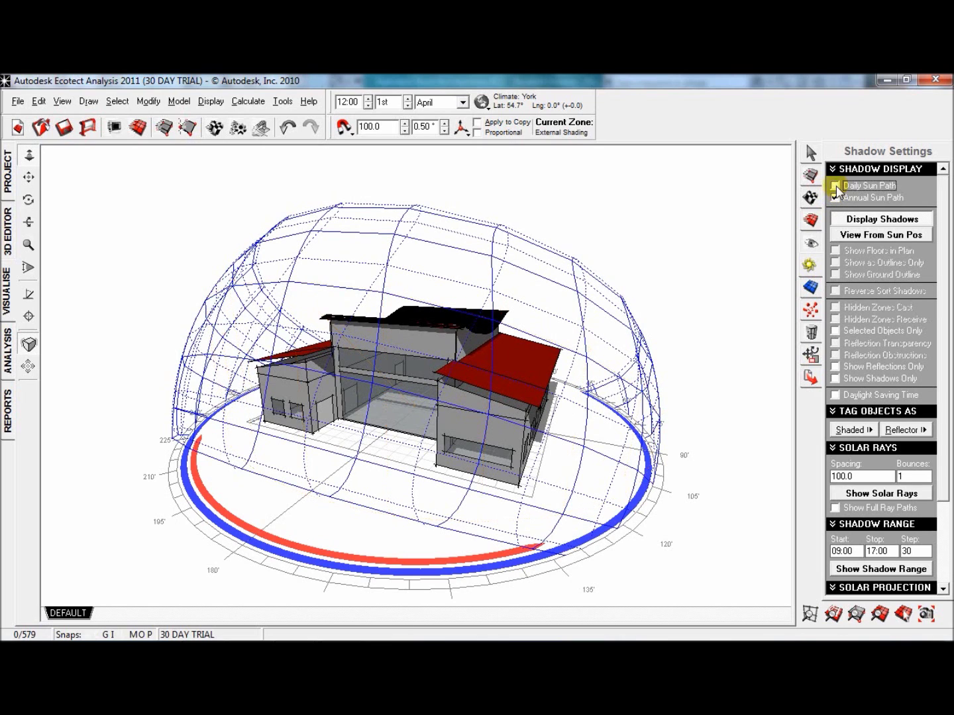
{"action": "right_click_drag", "start_coordinate": [770, 285], "coordinate": [745, 292]}
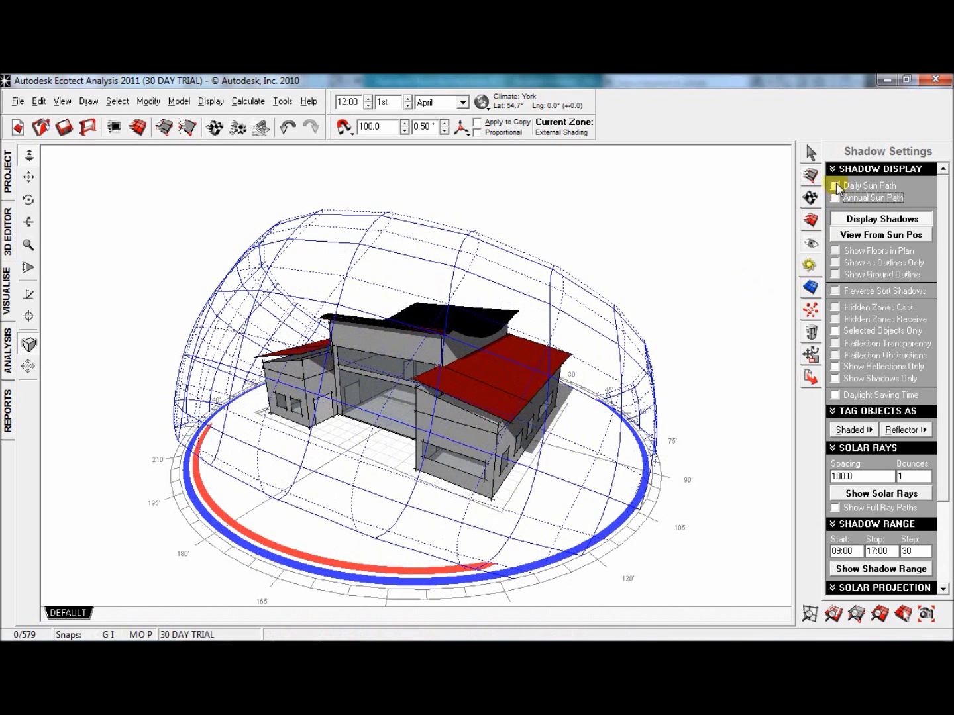
{"action": "left_click", "coordinate": [835, 186]}
{"action": "mouse_move", "coordinate": [706, 320]}
{"action": "right_mouse_down"}
{"action": "mouse_move", "coordinate": [691, 322]}
{"action": "mouse_move", "coordinate": [720, 324]}
{"action": "right_mouse_up"}
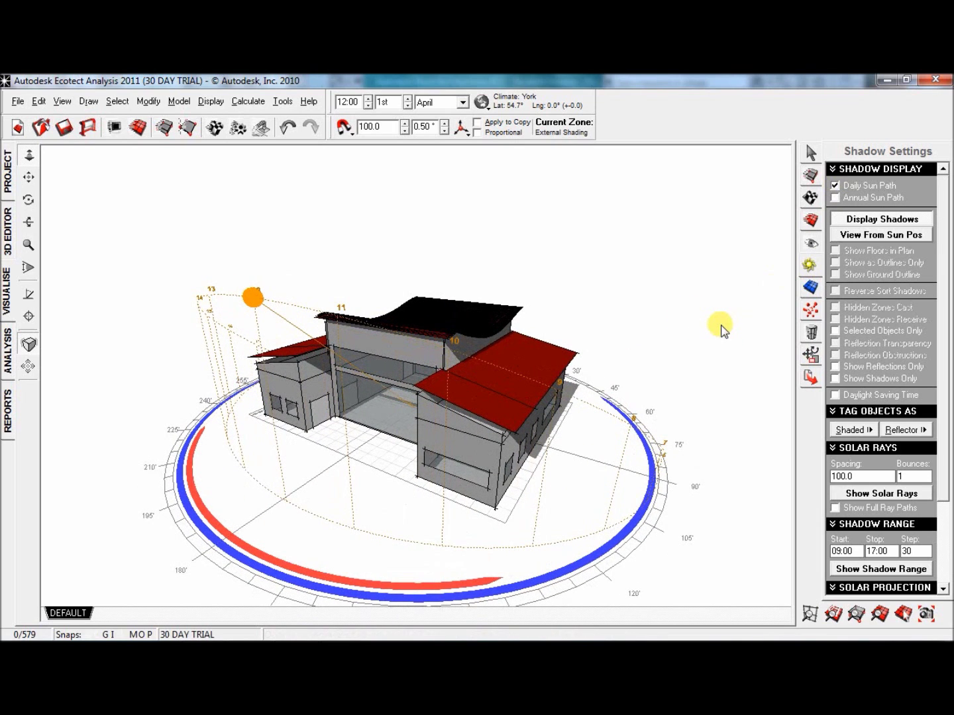
Step: Advance the shadow display date to 3rd June
{"action": "left_click", "coordinate": [406, 99]}
{"action": "left_click", "coordinate": [406, 100]}
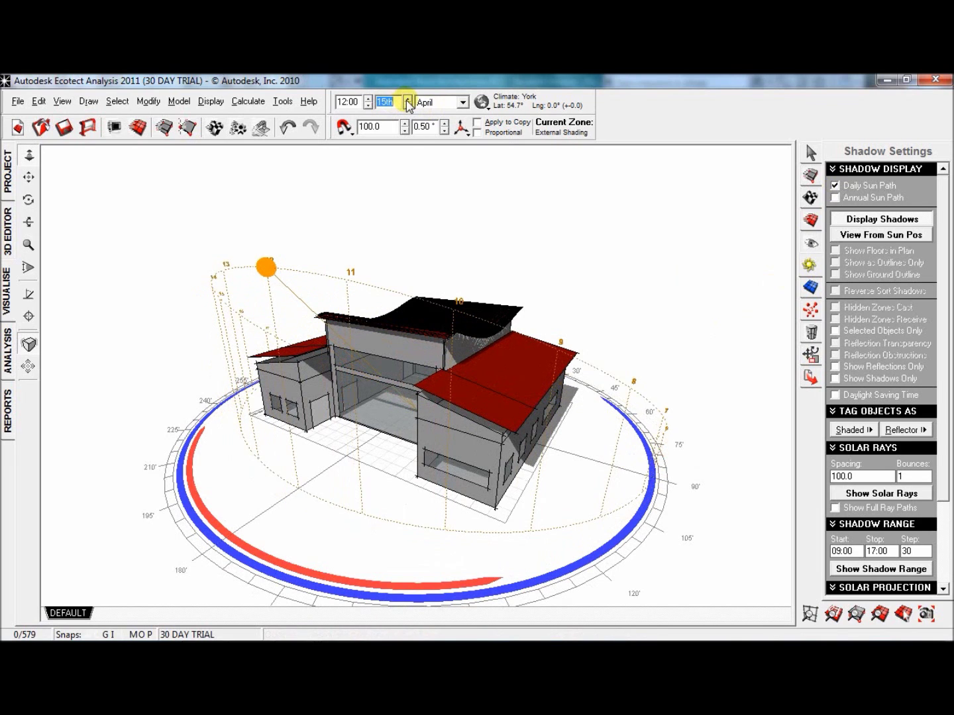
{"action": "left_click", "coordinate": [406, 100]}
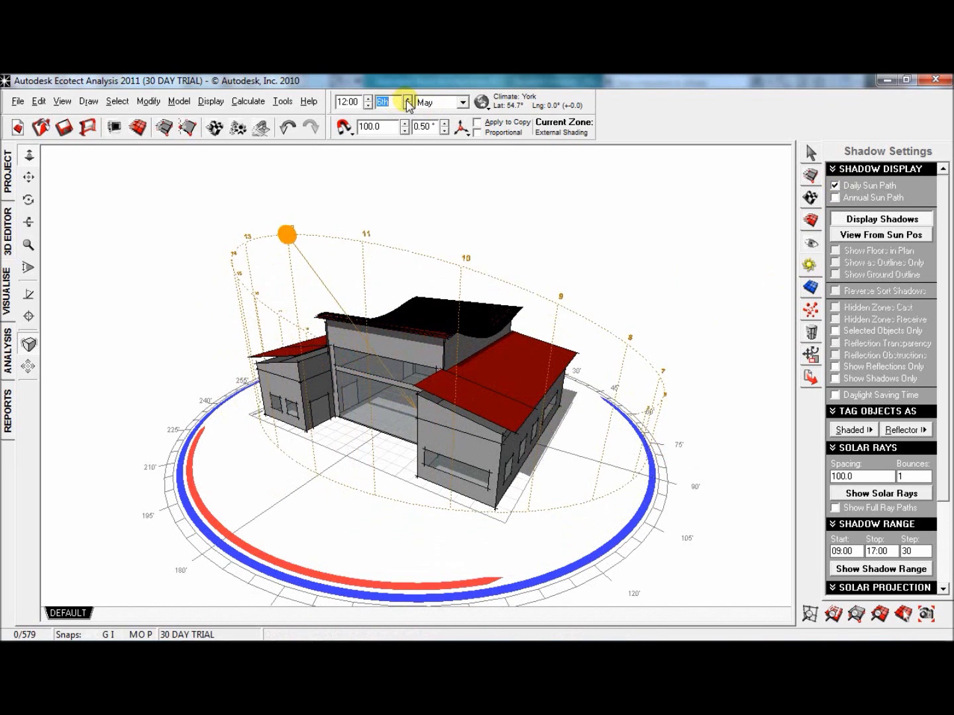
{"action": "left_click", "coordinate": [405, 100]}
{"action": "left_click", "coordinate": [406, 100]}
{"action": "left_click", "coordinate": [406, 100]}
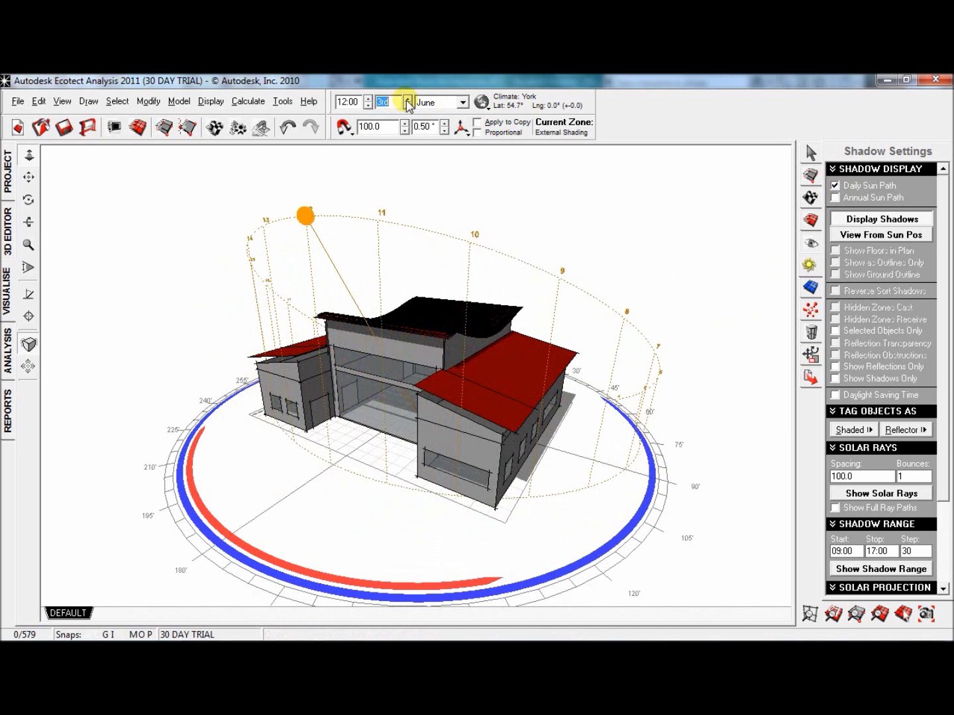
Step: Advance the time of day past 13:00 to view how the building's shadows move in the afternoon
{"action": "left_click", "coordinate": [369, 98]}
{"action": "left_click", "coordinate": [368, 98]}
{"action": "left_click", "coordinate": [368, 98]}
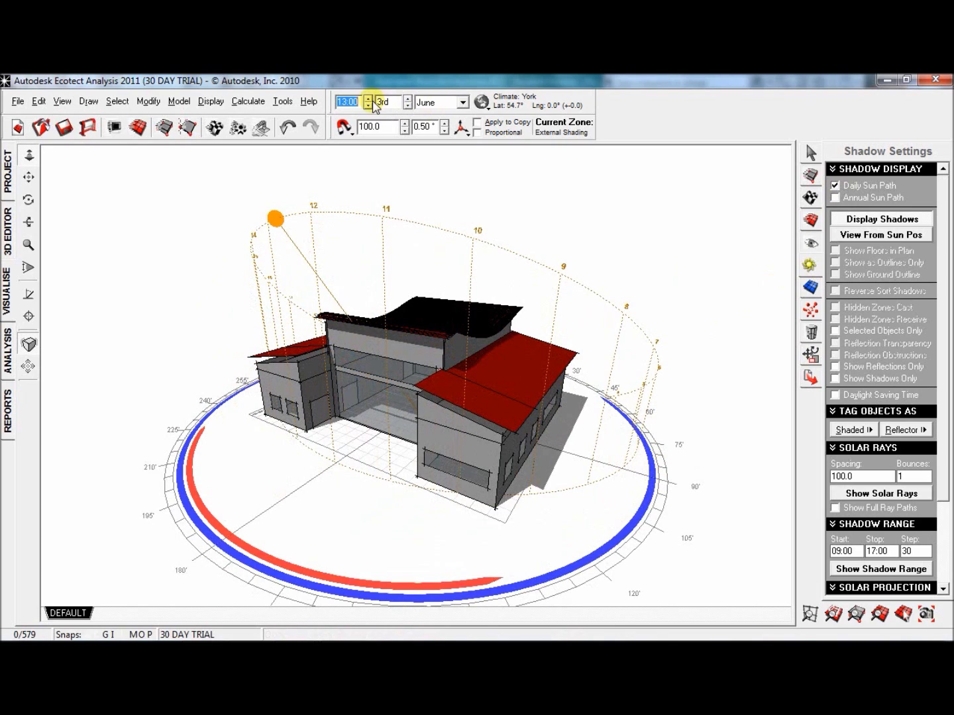
{"action": "left_click", "coordinate": [368, 99]}
{"action": "left_click", "coordinate": [369, 98]}
{"action": "left_click", "coordinate": [368, 98]}
Step: Move the time of day back to 10:00 to show the morning sun position and shadows
{"action": "left_click", "coordinate": [367, 106]}
{"action": "left_click", "coordinate": [367, 106]}
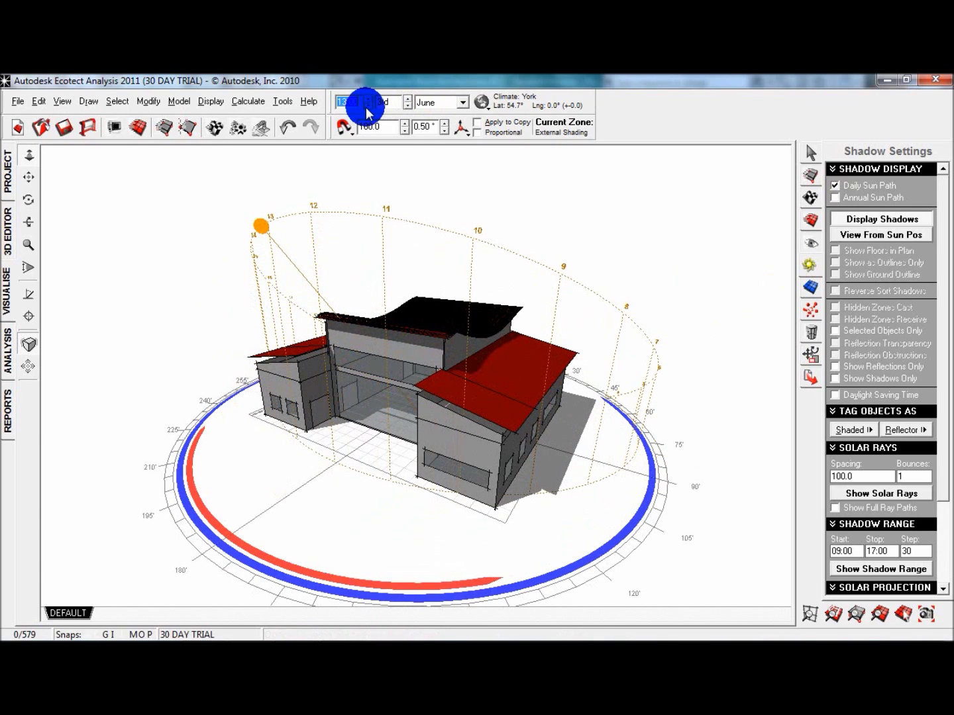
{"action": "left_click", "coordinate": [366, 106]}
{"action": "left_click", "coordinate": [366, 107]}
{"action": "left_click", "coordinate": [366, 106]}
{"action": "left_click", "coordinate": [366, 107]}
{"action": "left_click", "coordinate": [366, 107]}
{"action": "left_click", "coordinate": [366, 107]}
{"action": "left_click", "coordinate": [366, 107]}
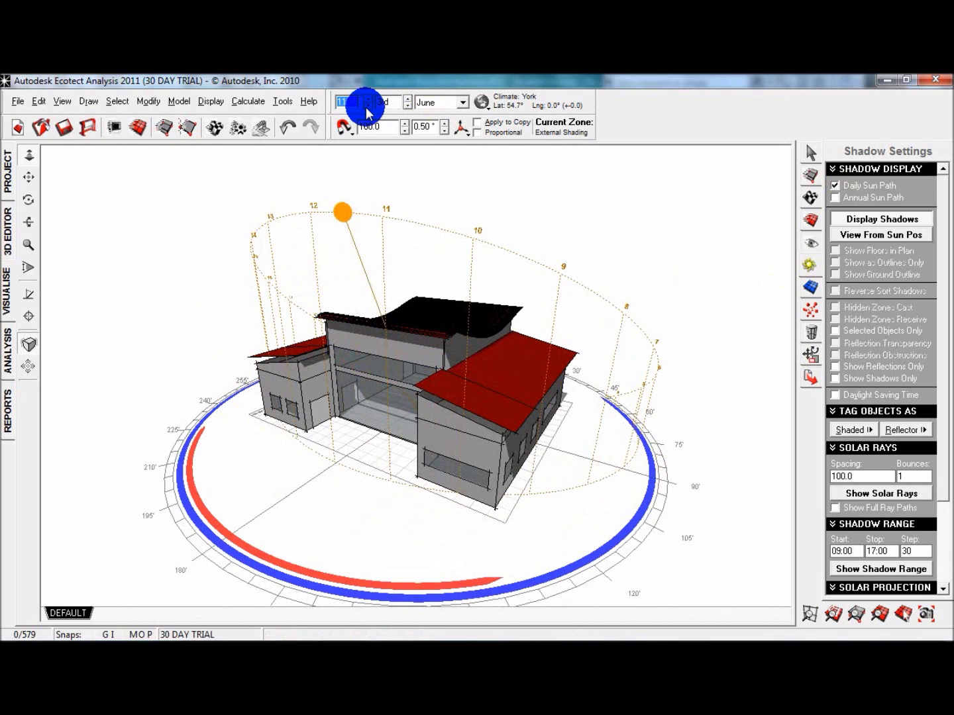
{"action": "left_click", "coordinate": [366, 107]}
{"action": "left_click", "coordinate": [366, 107]}
{"action": "left_click", "coordinate": [366, 107]}
{"action": "left_click", "coordinate": [366, 106]}
{"action": "left_click", "coordinate": [366, 107]}
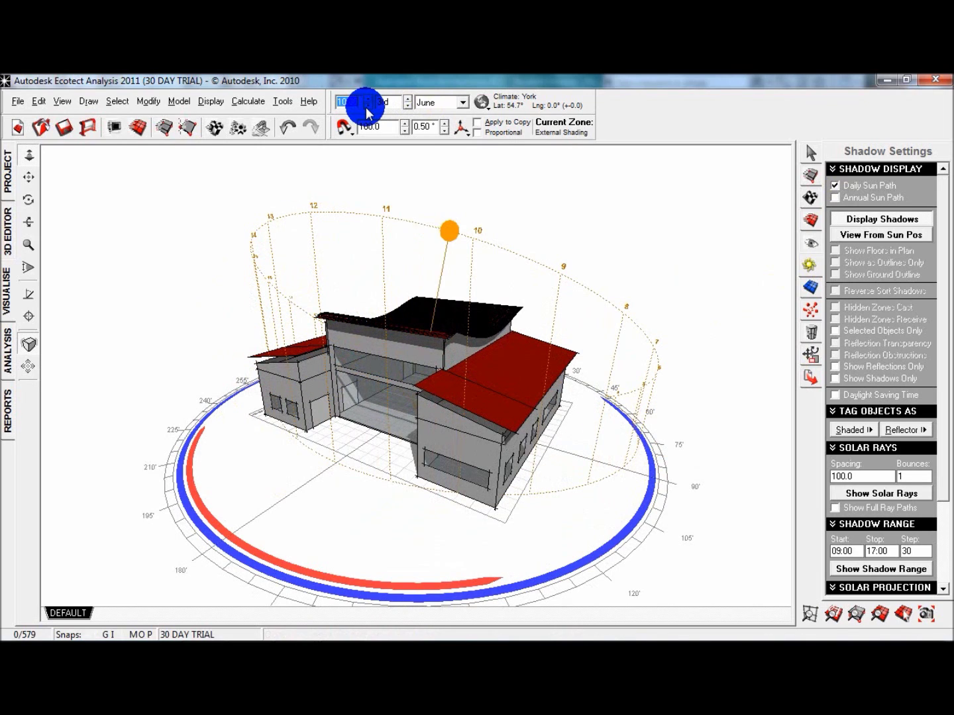
{"action": "left_click", "coordinate": [366, 107]}
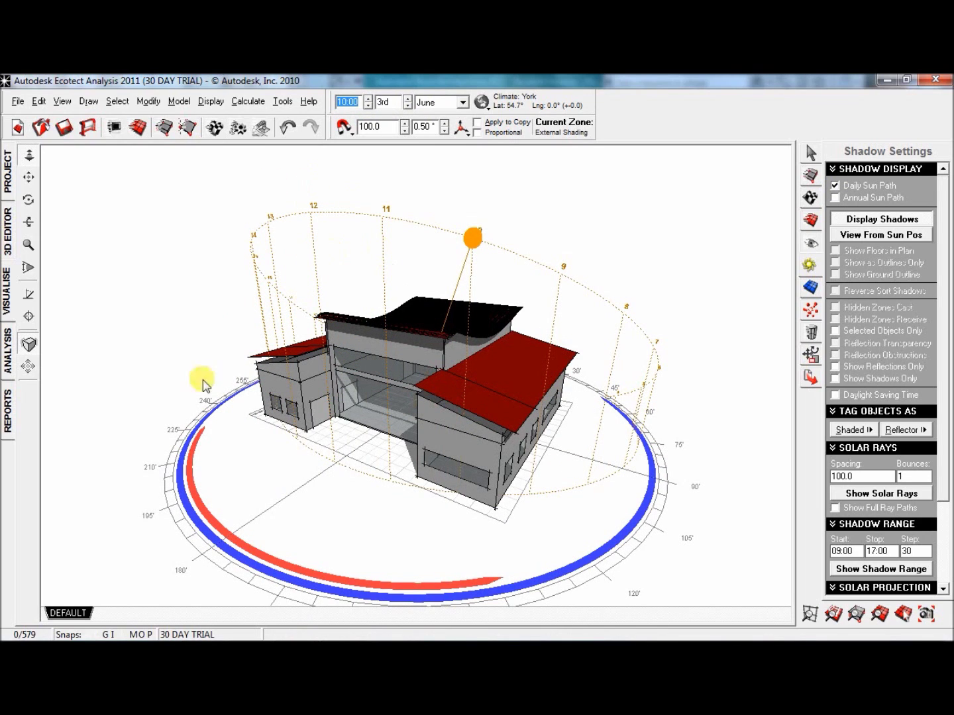
Step: Set up a solar access analysis of incident solar radiation for a specified period, 1 January to 31 December, from 08:00 to 18:00
{"action": "left_click", "coordinate": [248, 101]}
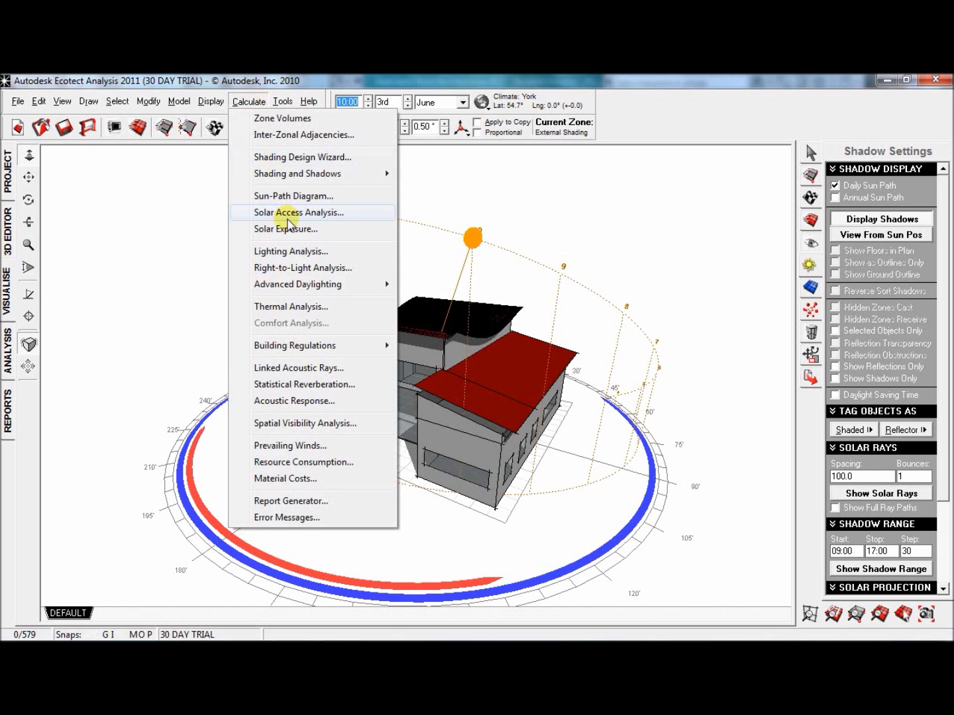
{"action": "left_click", "coordinate": [287, 213]}
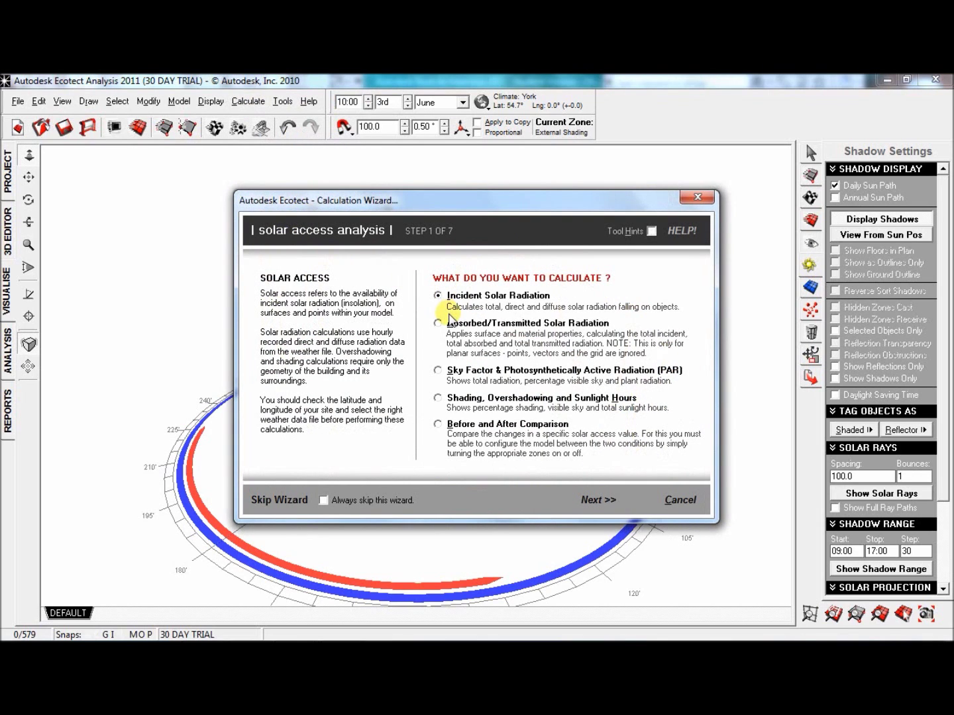
{"action": "left_click", "coordinate": [487, 298]}
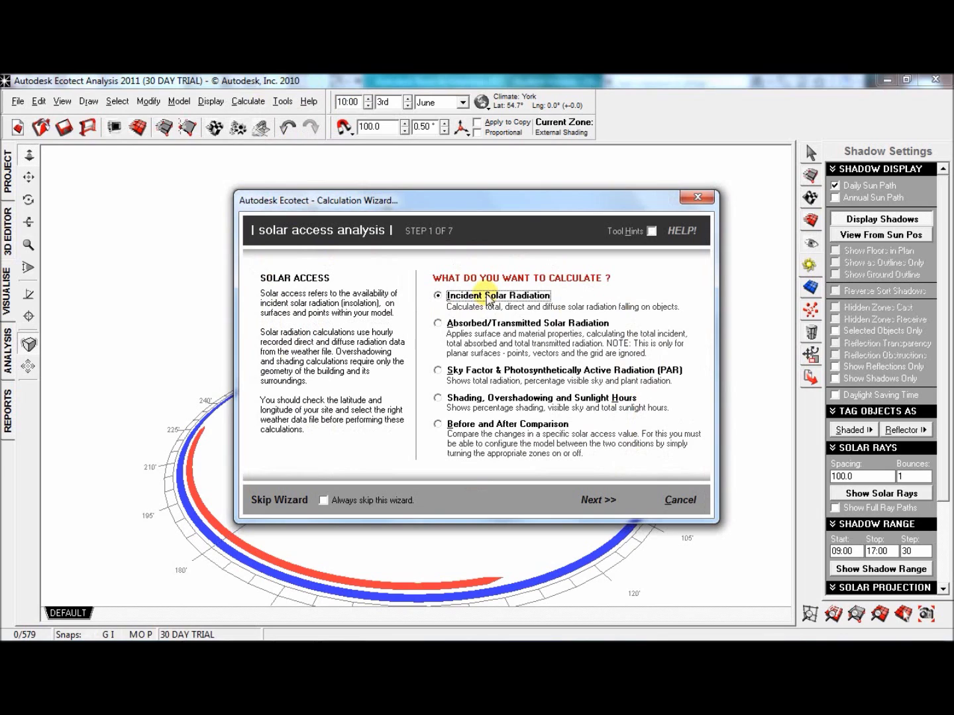
{"action": "left_click", "coordinate": [609, 497]}
{"action": "left_click", "coordinate": [496, 385]}
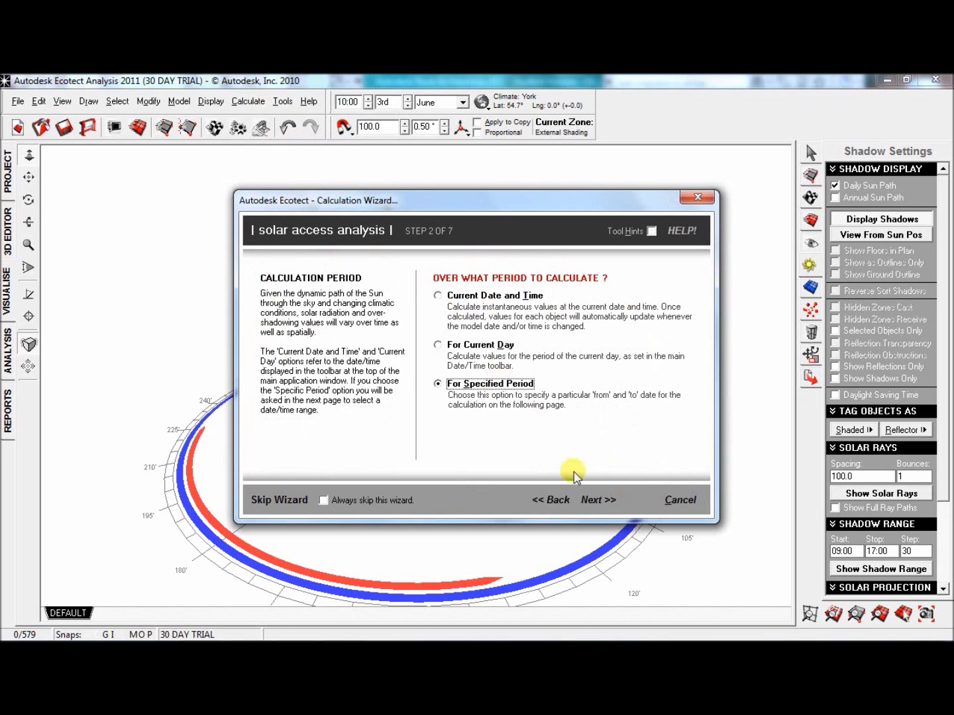
{"action": "left_click", "coordinate": [587, 501]}
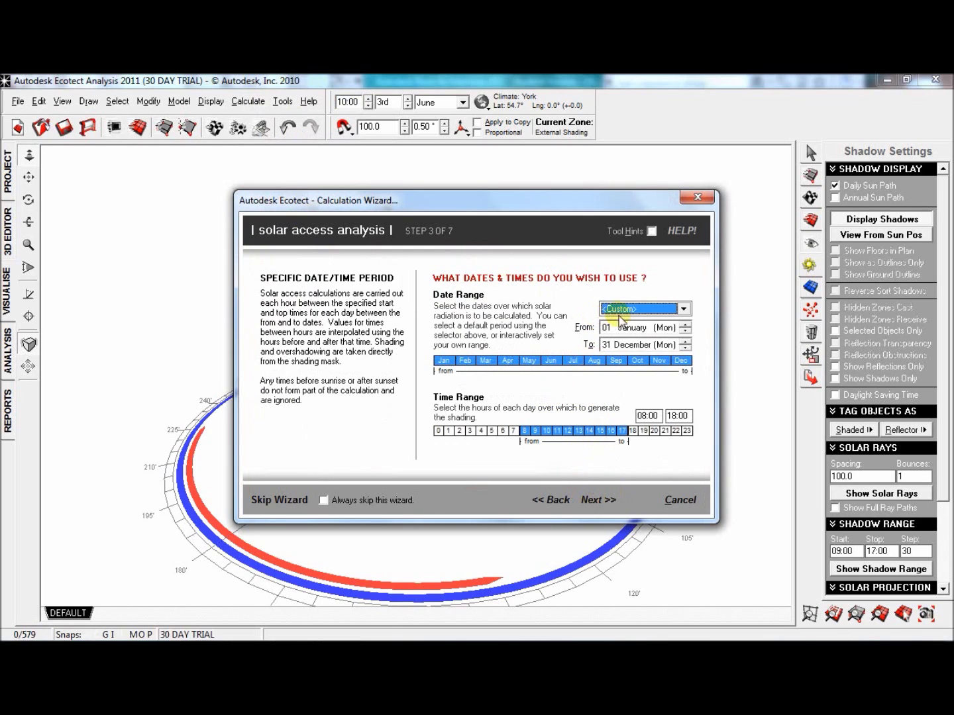
{"action": "left_click", "coordinate": [599, 502]}
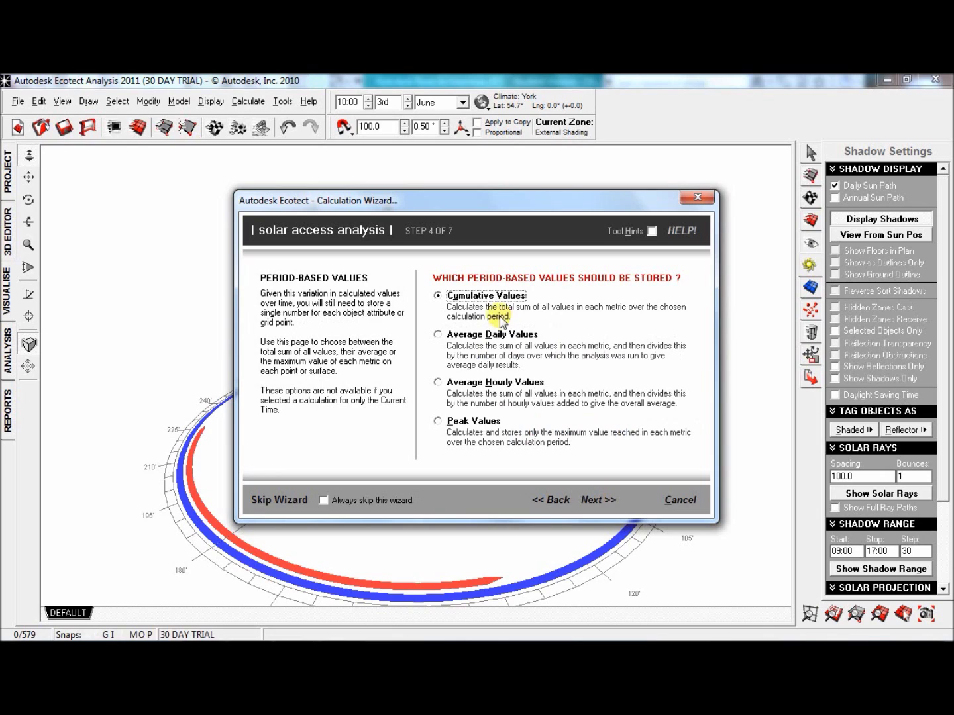
Step: Keep cumulative values, objects in model and existing shading tables for the solar access analysis, and cancel the wizard at its summary
{"action": "left_click", "coordinate": [586, 499]}
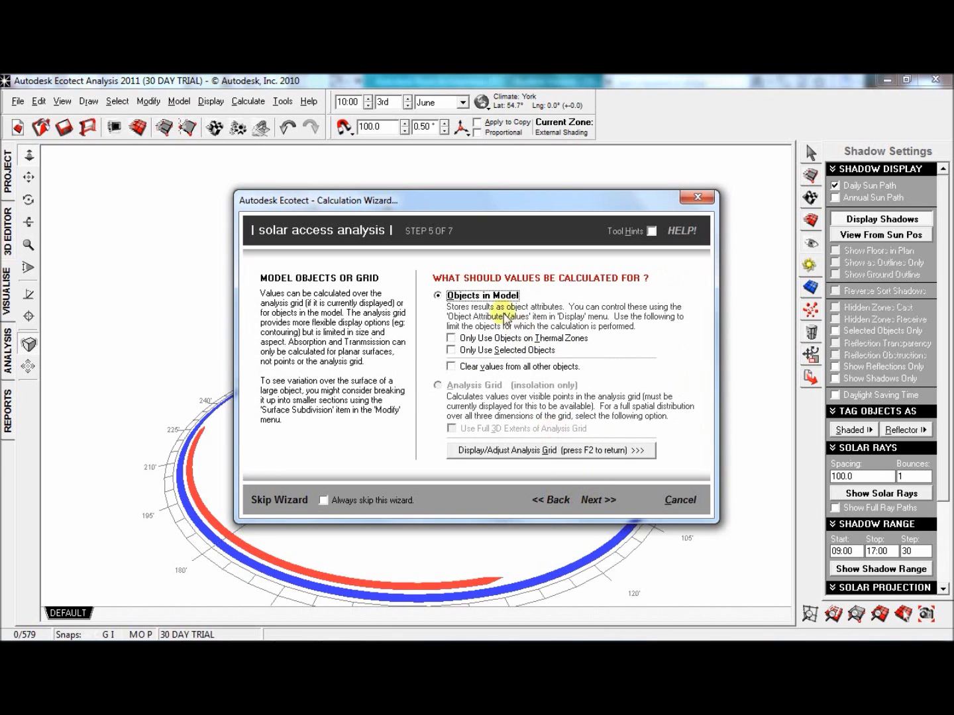
{"action": "left_click", "coordinate": [591, 502]}
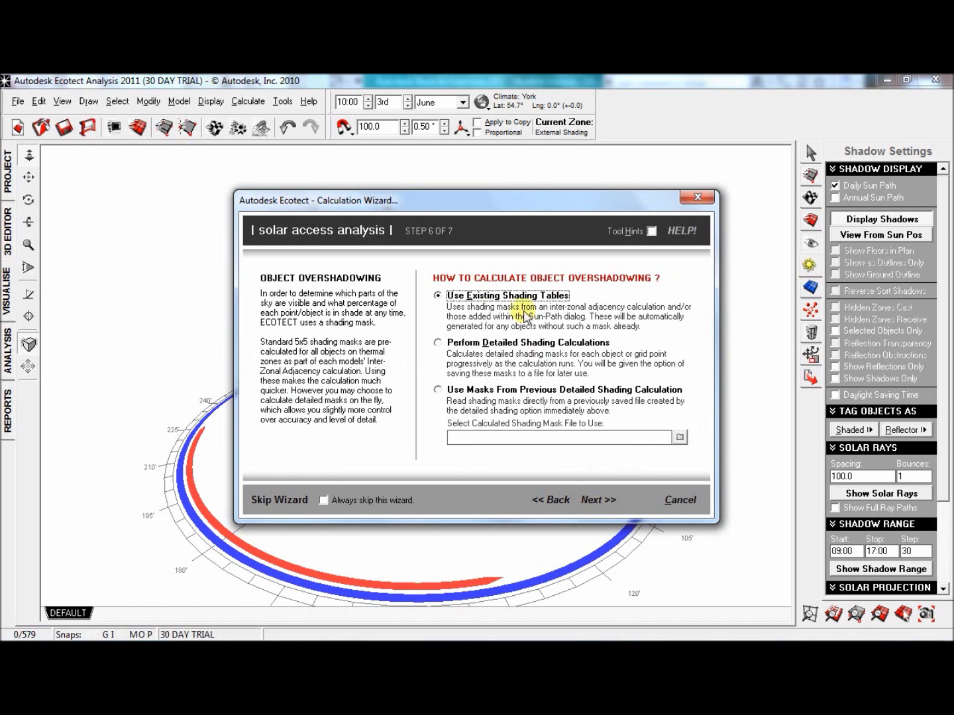
{"action": "left_click", "coordinate": [596, 501]}
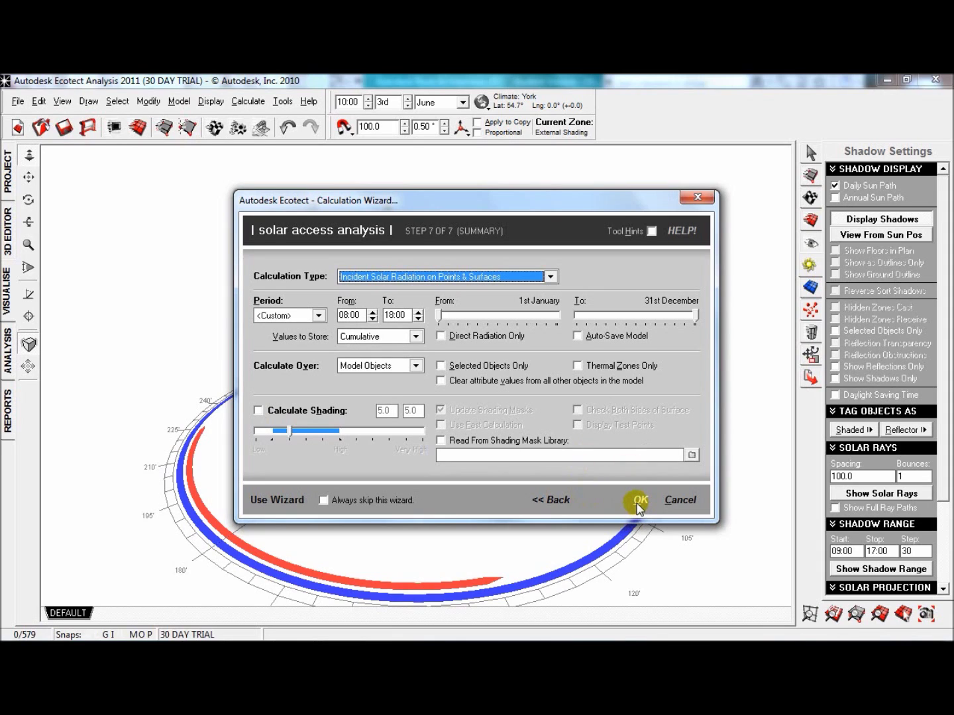
{"action": "left_click", "coordinate": [670, 504]}
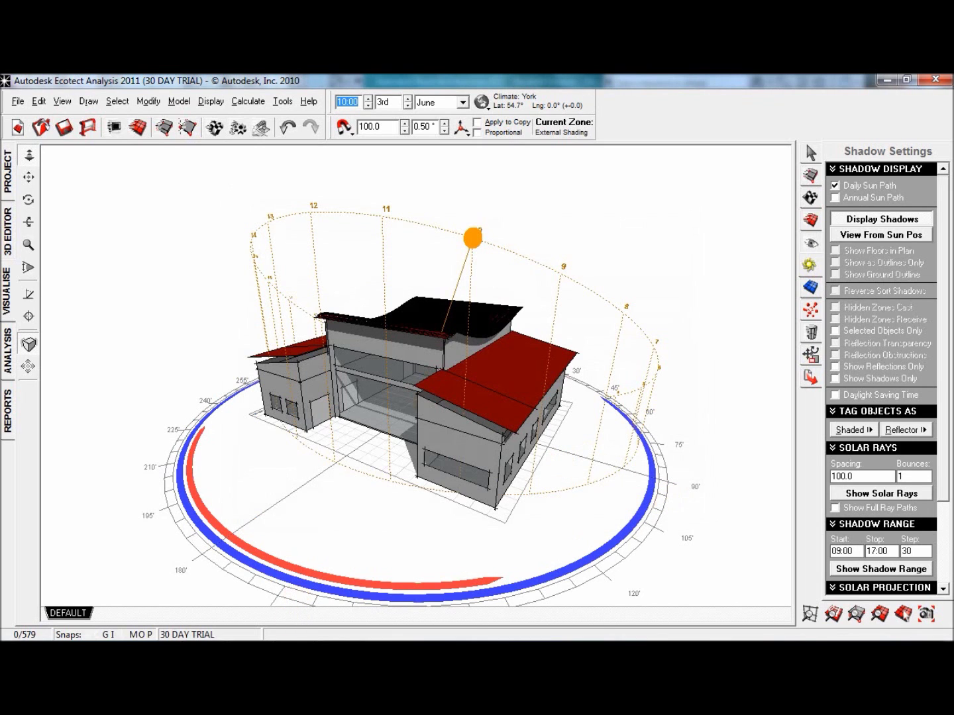
Step: Switch to the saved Video Tutorial Model to examine its total radiation results from several sides, and return to the working model
{"action": "left_click", "coordinate": [247, 595]}
{"action": "right_click_drag", "start_coordinate": [407, 534], "coordinate": [528, 513]}
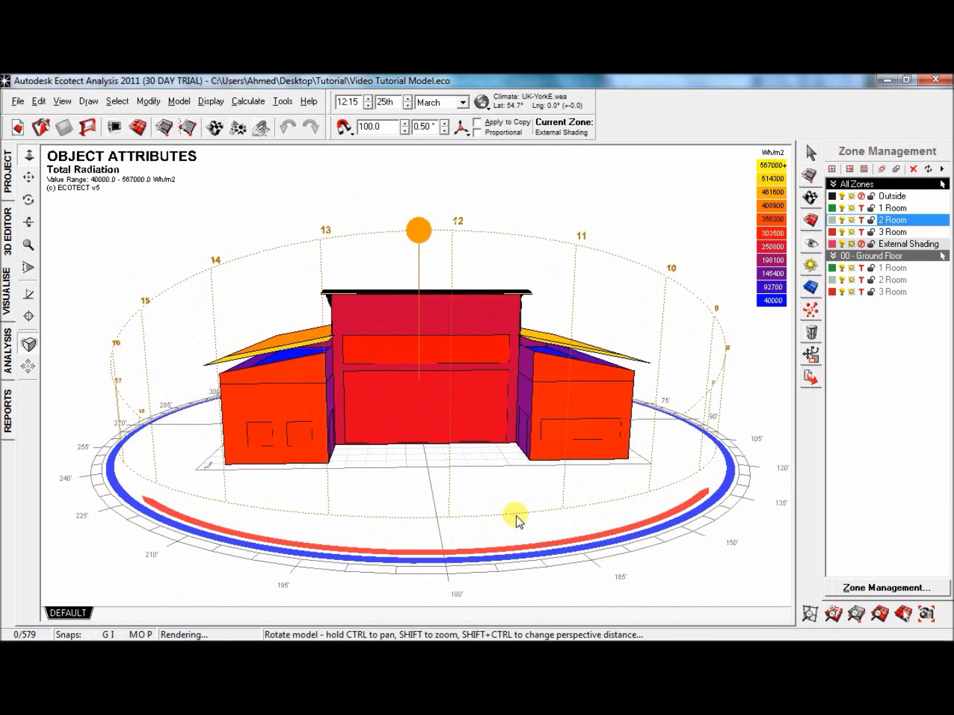
{"action": "left_click_drag", "start_coordinate": [517, 521], "coordinate": [437, 549]}
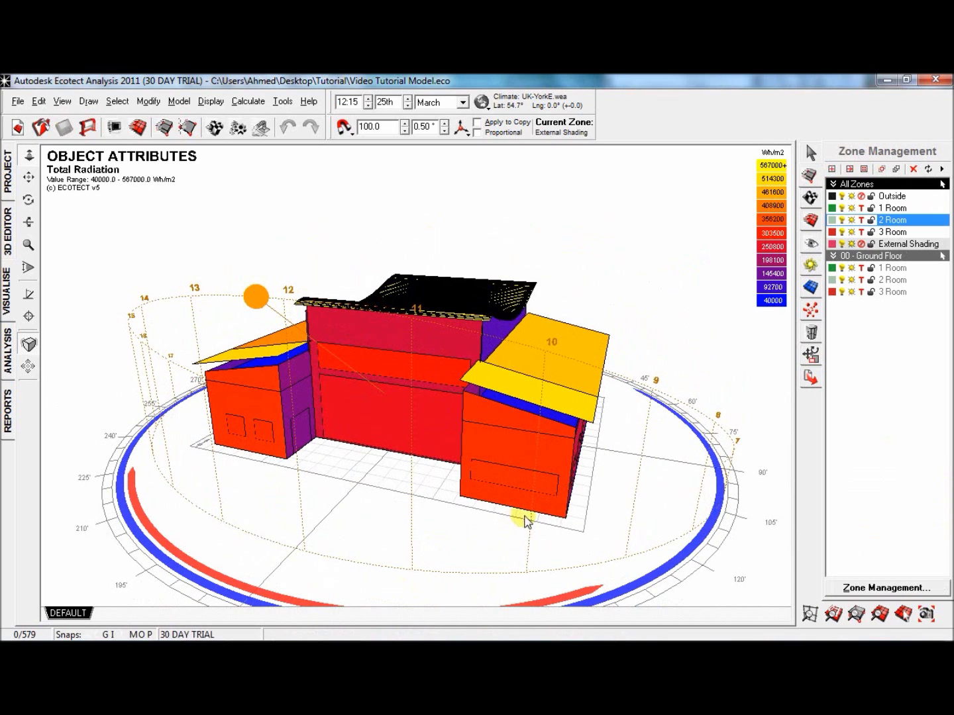
{"action": "left_click", "coordinate": [316, 611]}
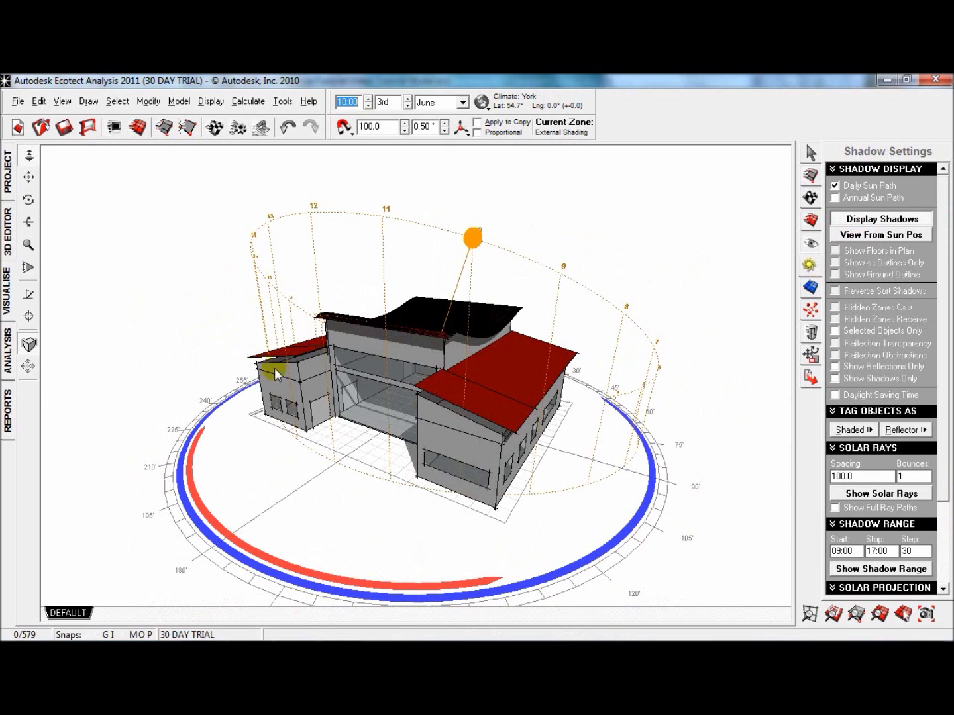
Step: Set the site's north offset to 90° and view the building with its reoriented sun path
{"action": "left_click", "coordinate": [6, 175]}
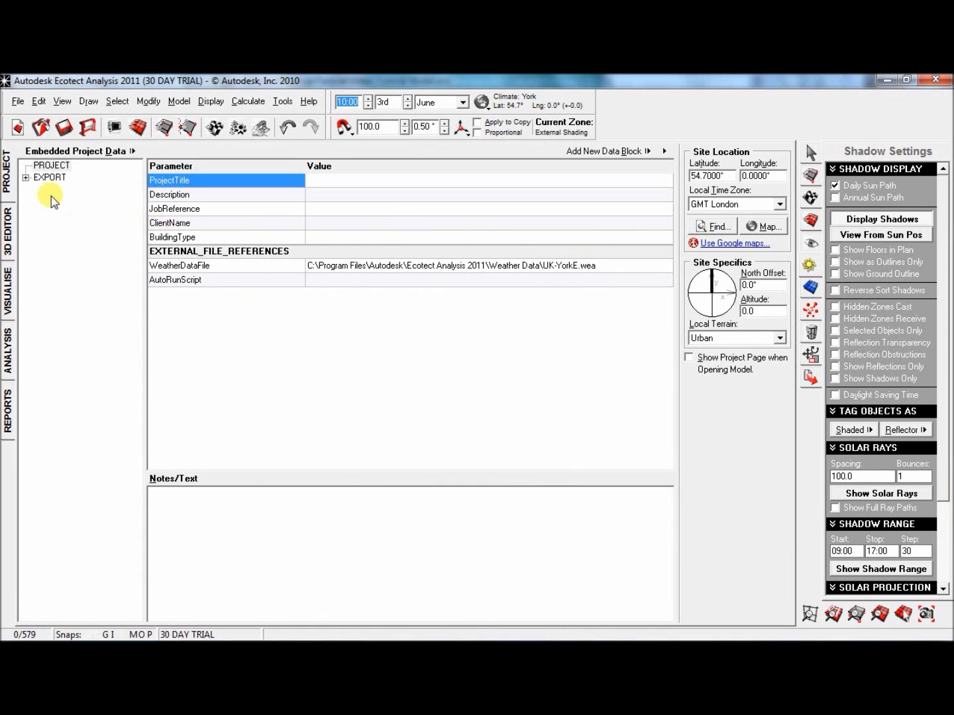
{"action": "left_click", "coordinate": [755, 285]}
{"action": "left_click_drag", "start_coordinate": [756, 286], "coordinate": [736, 291]}
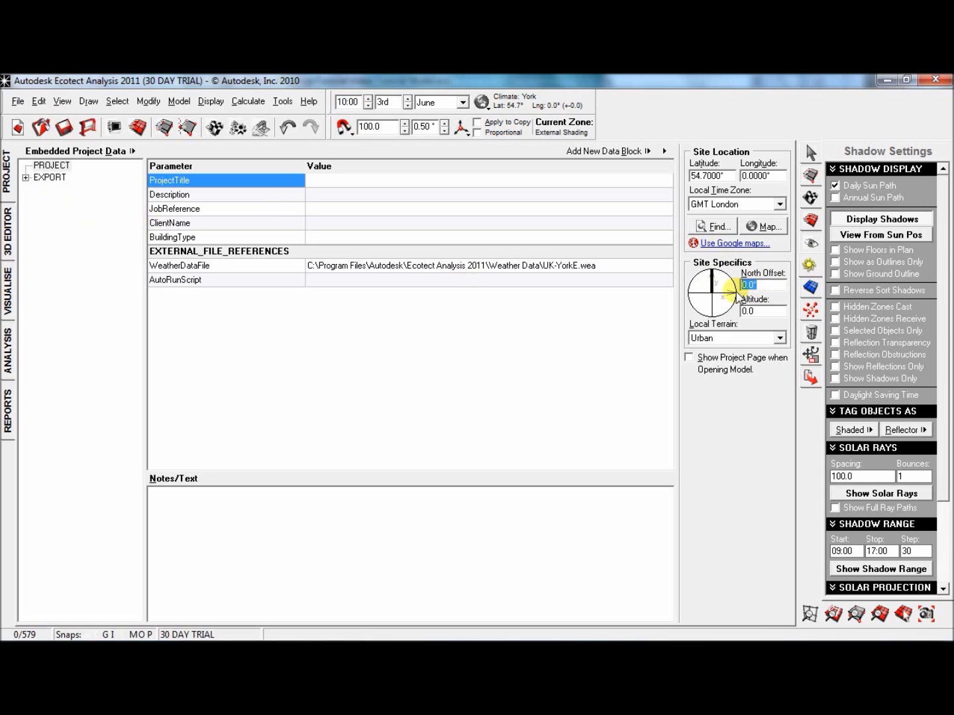
{"action": "type", "text": "90"}
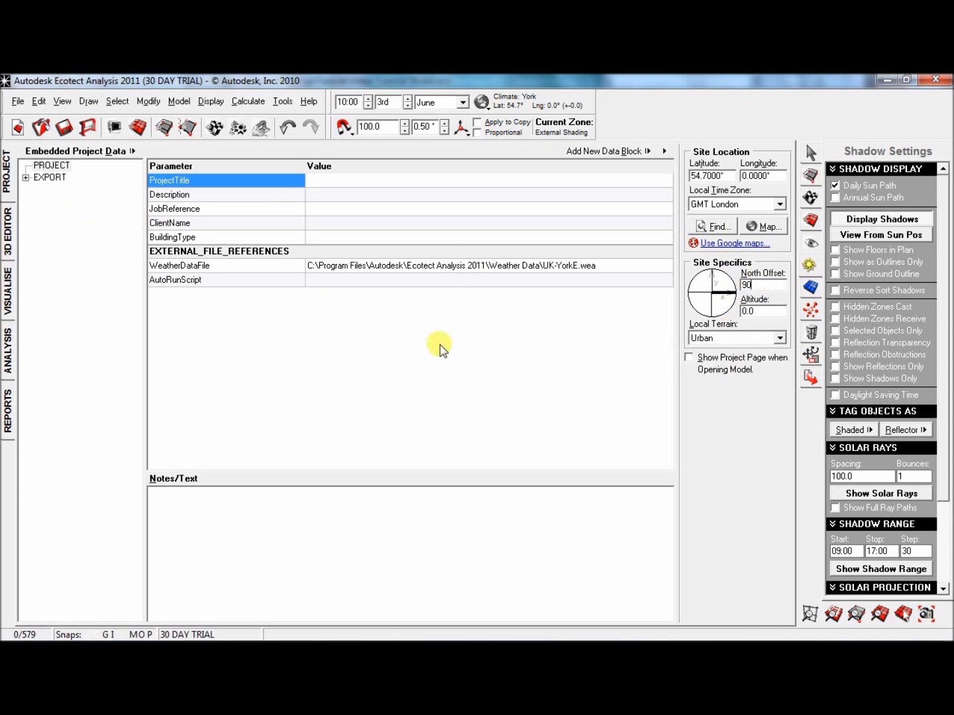
{"action": "left_click", "coordinate": [8, 292]}
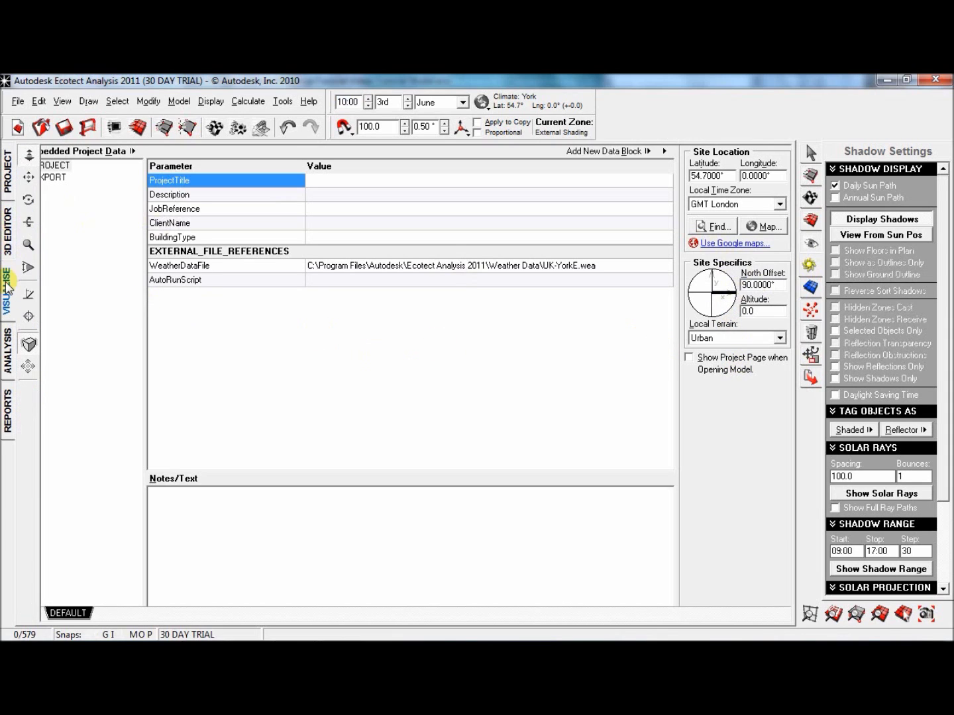
{"action": "right_click_drag", "start_coordinate": [380, 493], "coordinate": [469, 508]}
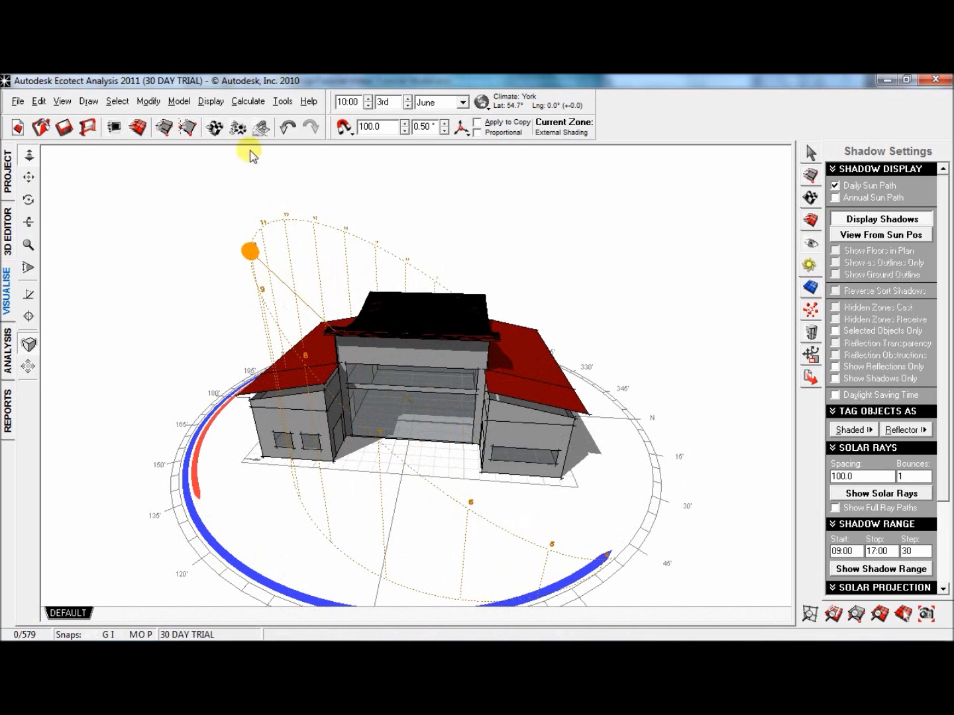
Step: Launch the Weather Tool, continuing with the trial version at the licence activation
{"action": "left_click", "coordinate": [246, 100]}
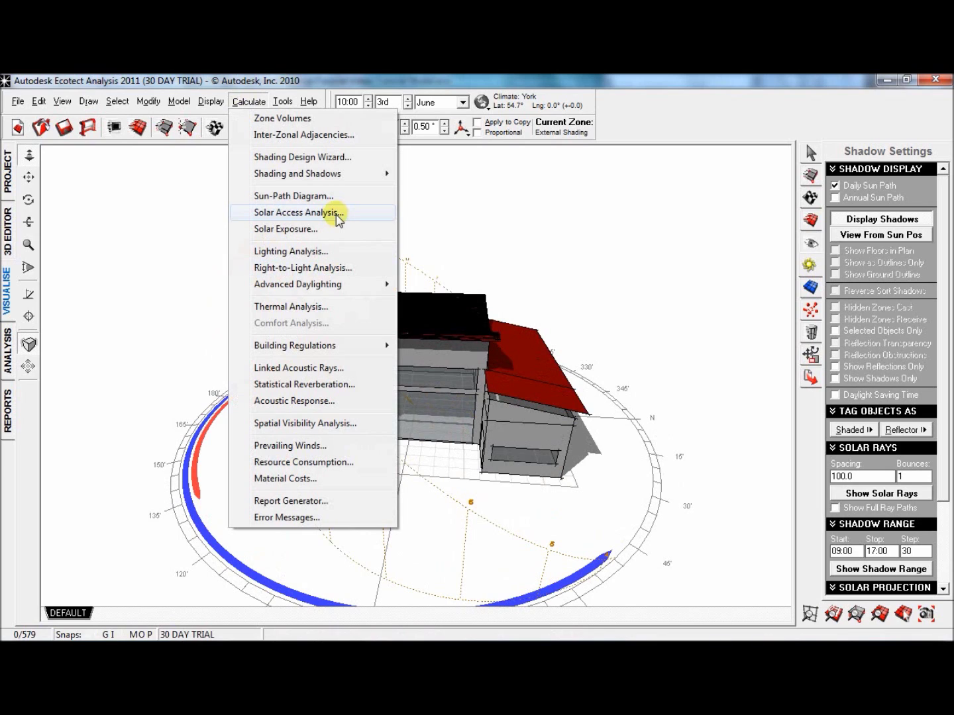
{"action": "left_click", "coordinate": [457, 222]}
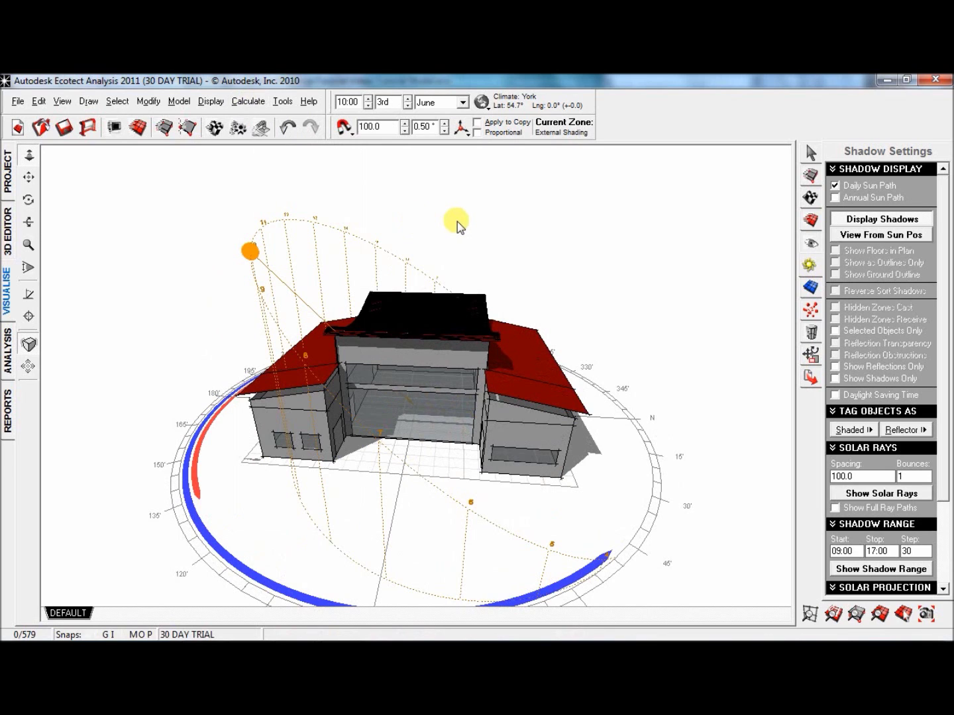
{"action": "left_click", "coordinate": [283, 101]}
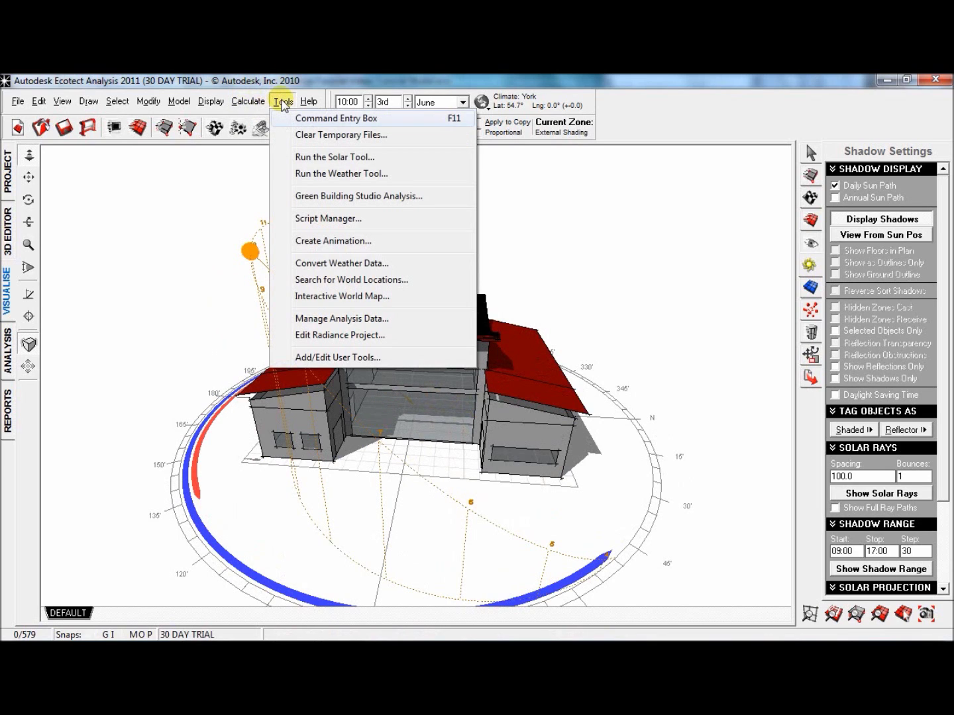
{"action": "left_click", "coordinate": [331, 174]}
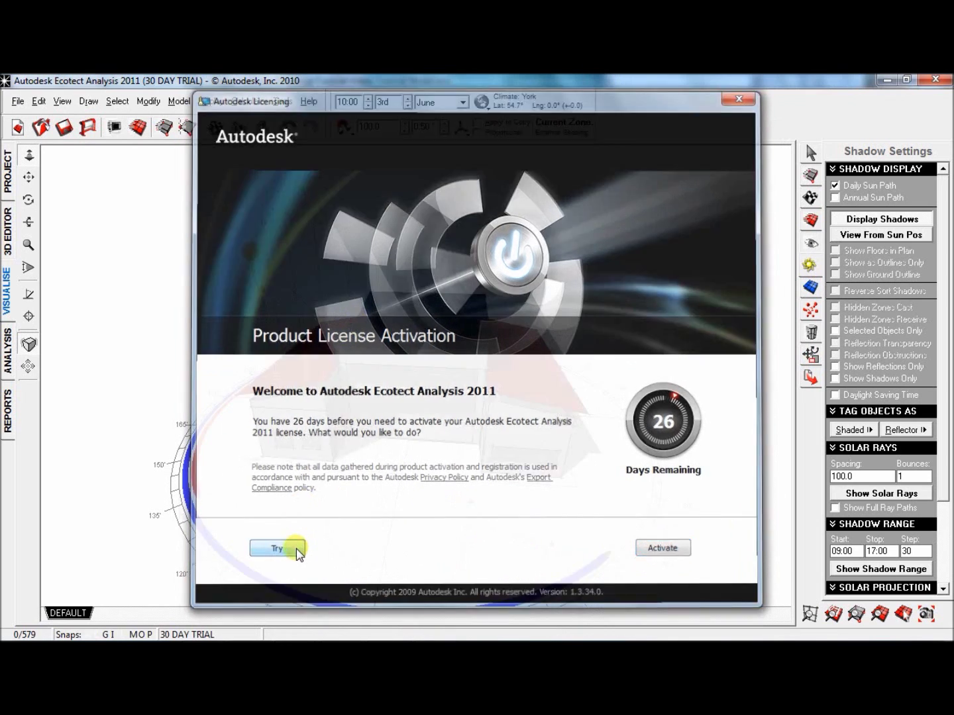
{"action": "left_click", "coordinate": [296, 549]}
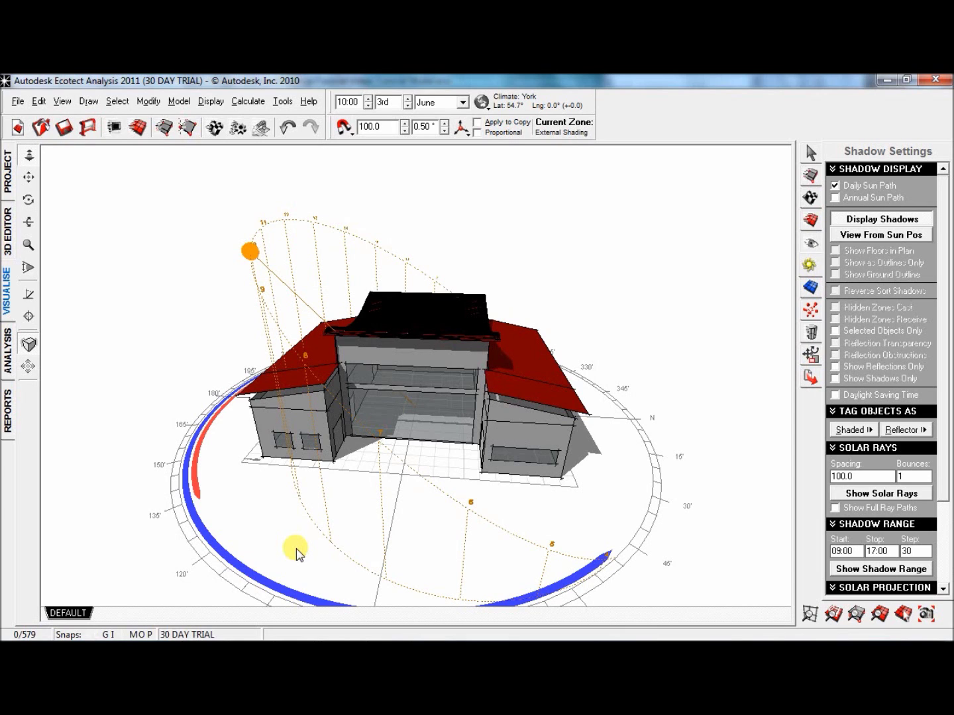
{"action": "left_click", "coordinate": [415, 563]}
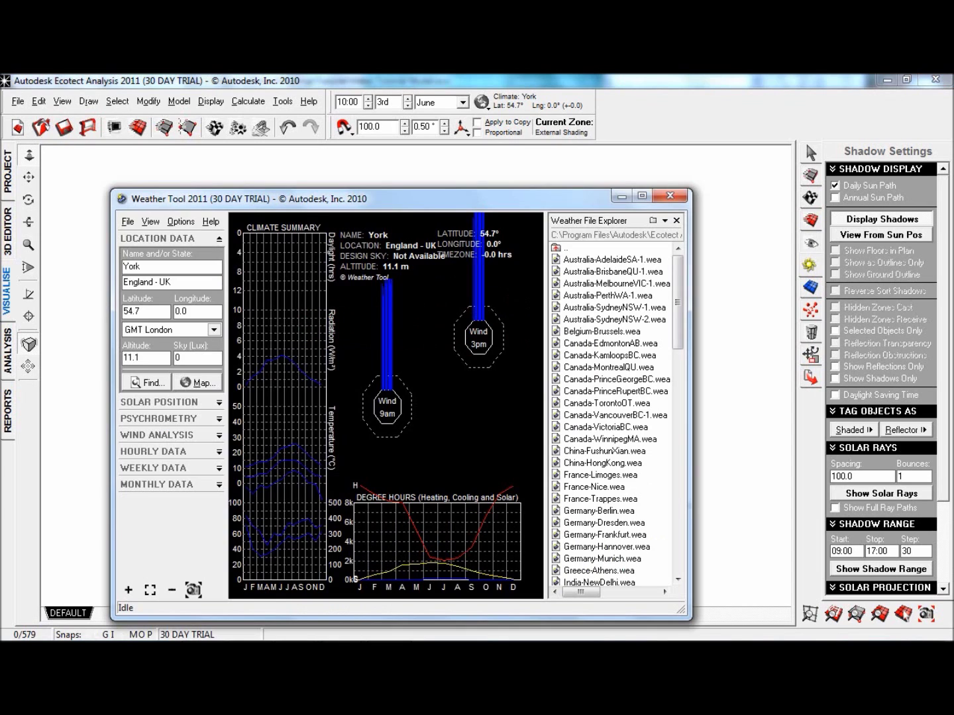
Step: Calculate the best orientation for York from the solar position data with the default hottest and coldest months, and close the Weather Tool
{"action": "left_click_drag", "start_coordinate": [369, 201], "coordinate": [390, 153]}
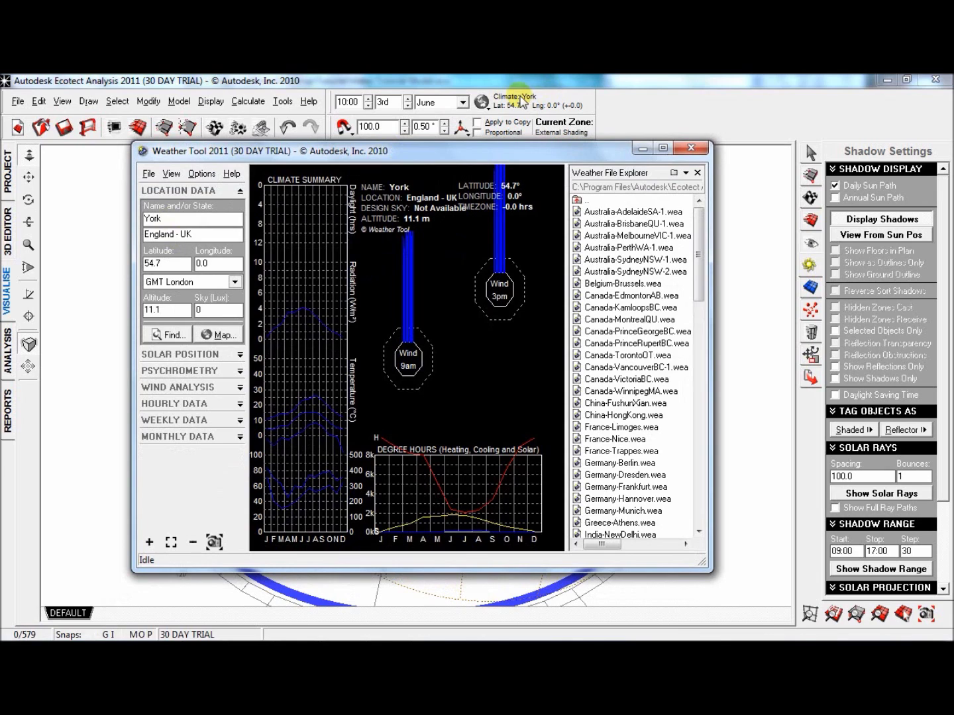
{"action": "left_click", "coordinate": [205, 354]}
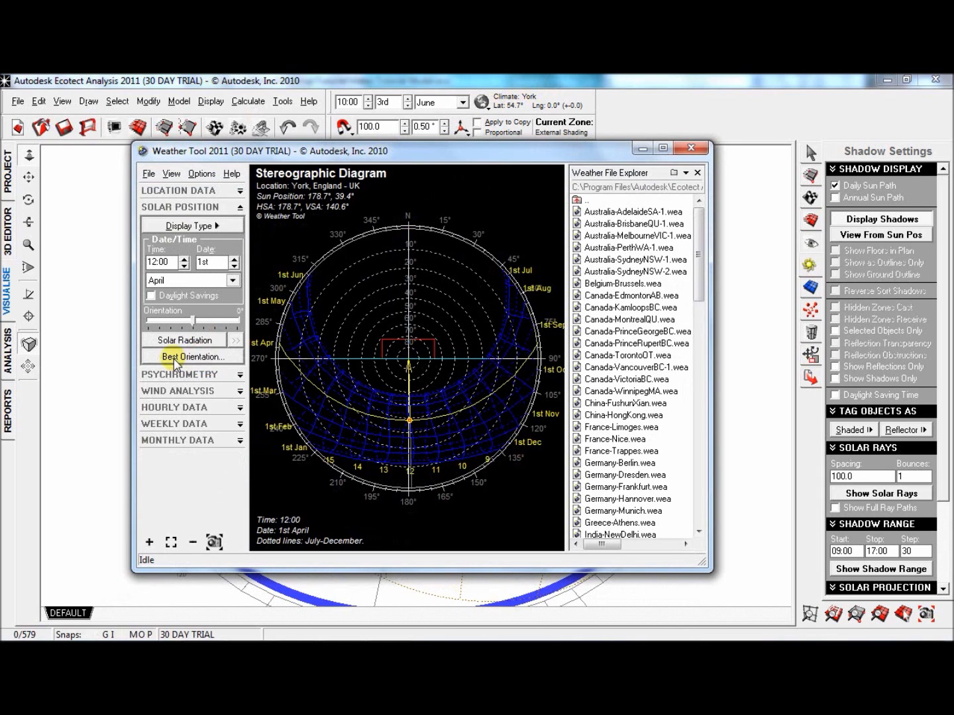
{"action": "left_click", "coordinate": [175, 358]}
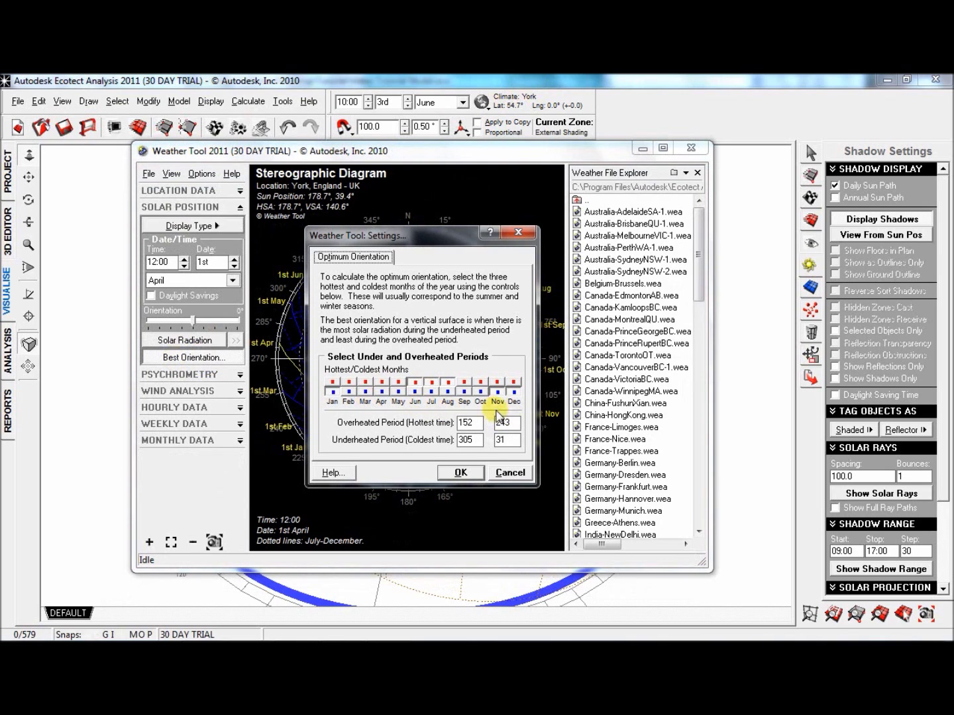
{"action": "left_click", "coordinate": [467, 477]}
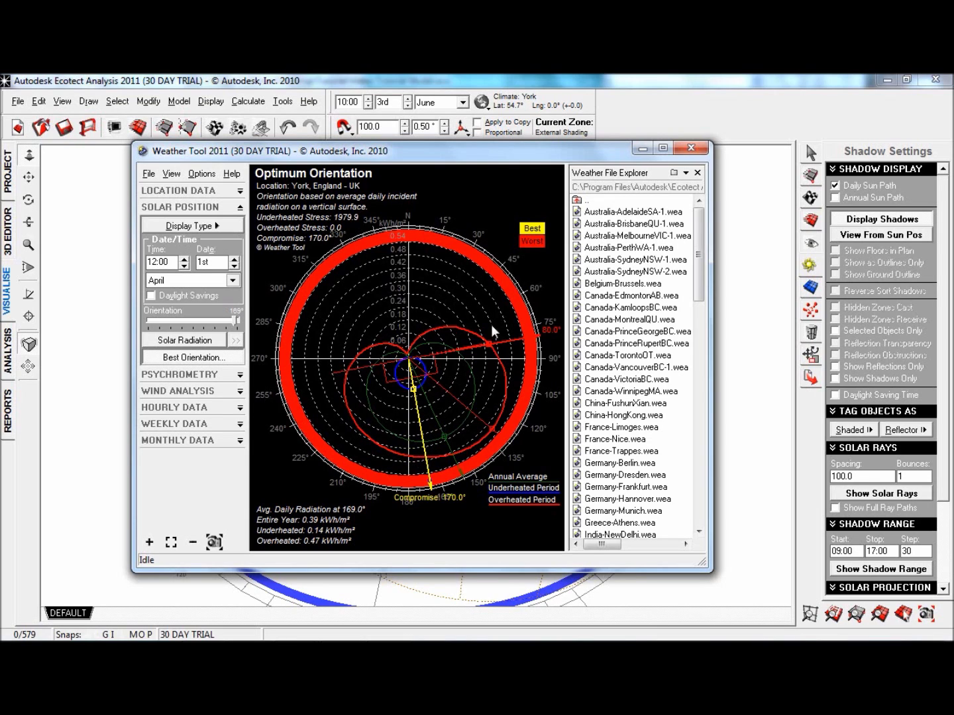
{"action": "left_click", "coordinate": [694, 146]}
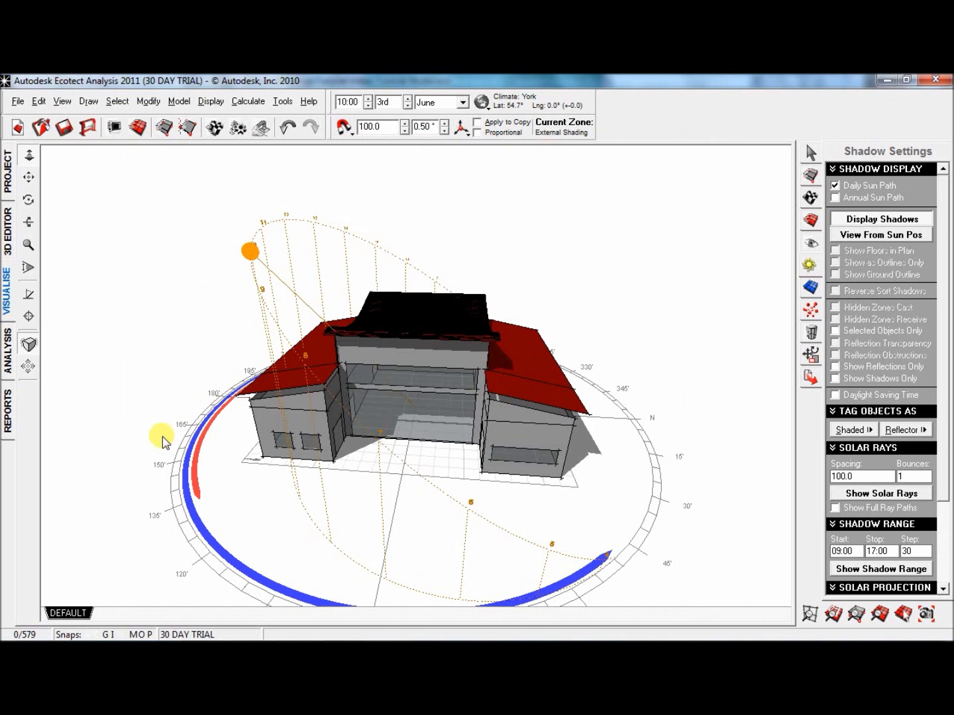
Step: Set the site's north offset to 10° and view the building against its sun path from several sides
{"action": "right_click_drag", "start_coordinate": [163, 436], "coordinate": [347, 568]}
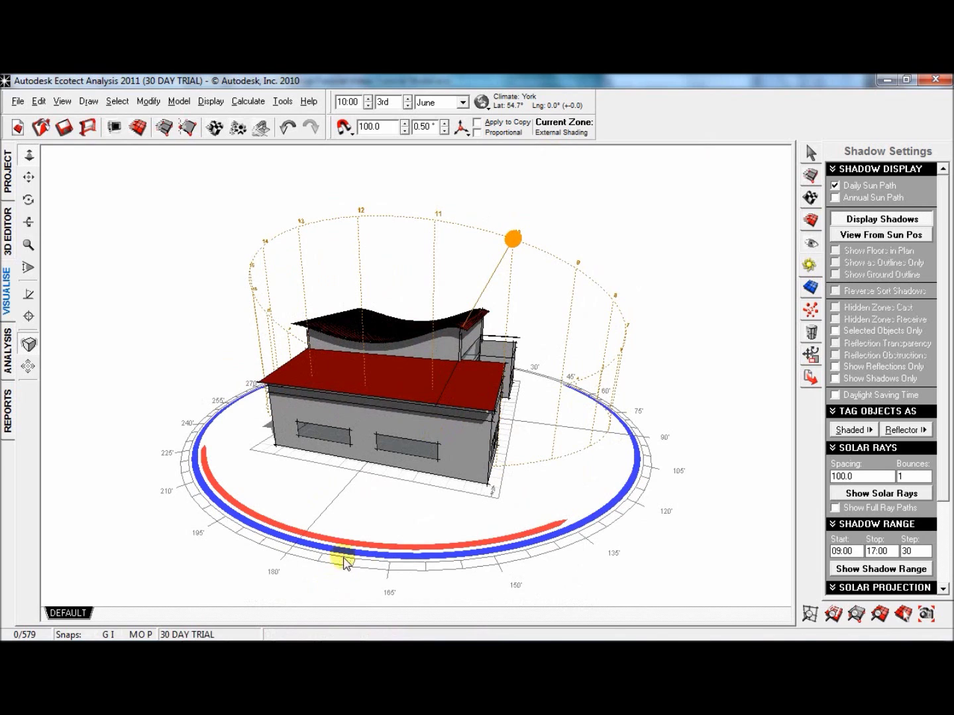
{"action": "left_click", "coordinate": [8, 170]}
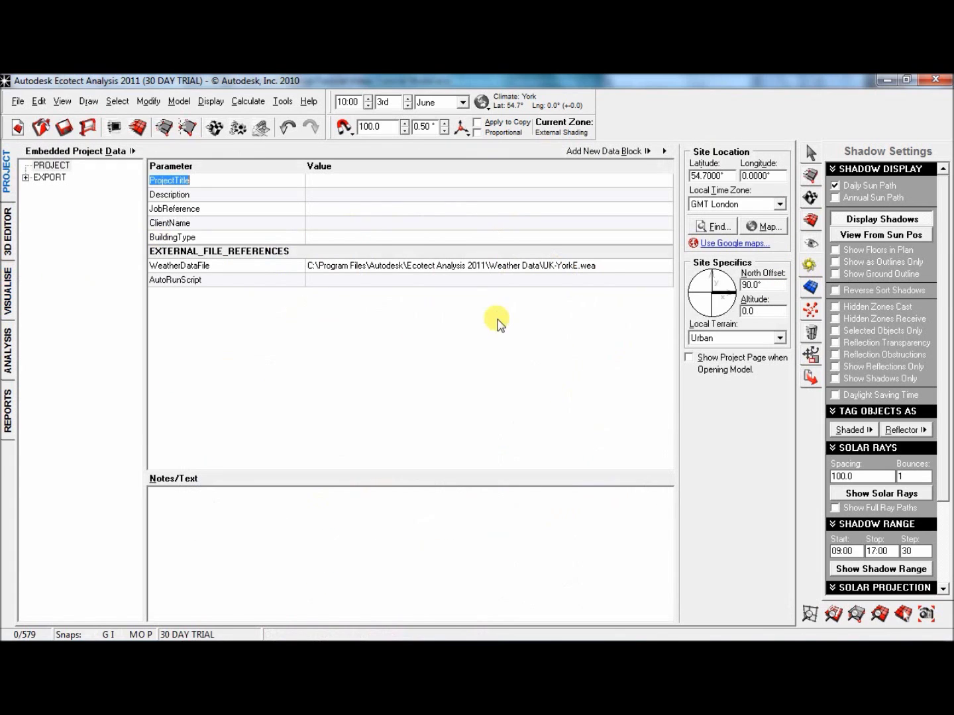
{"action": "left_click", "coordinate": [761, 285]}
{"action": "type", "text": "10"}
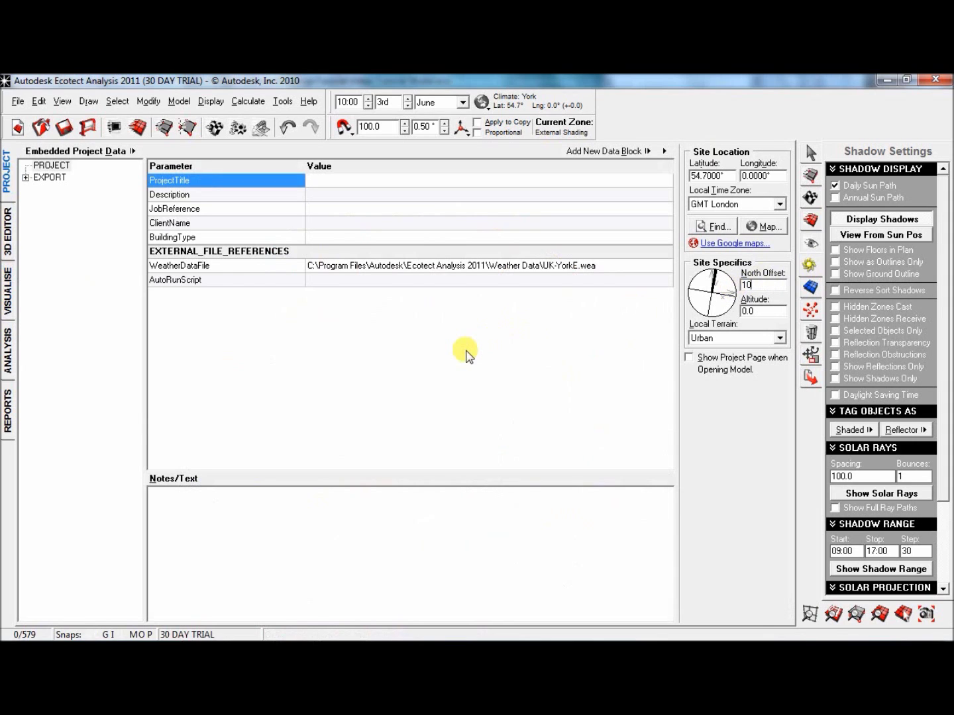
{"action": "left_click", "coordinate": [8, 294]}
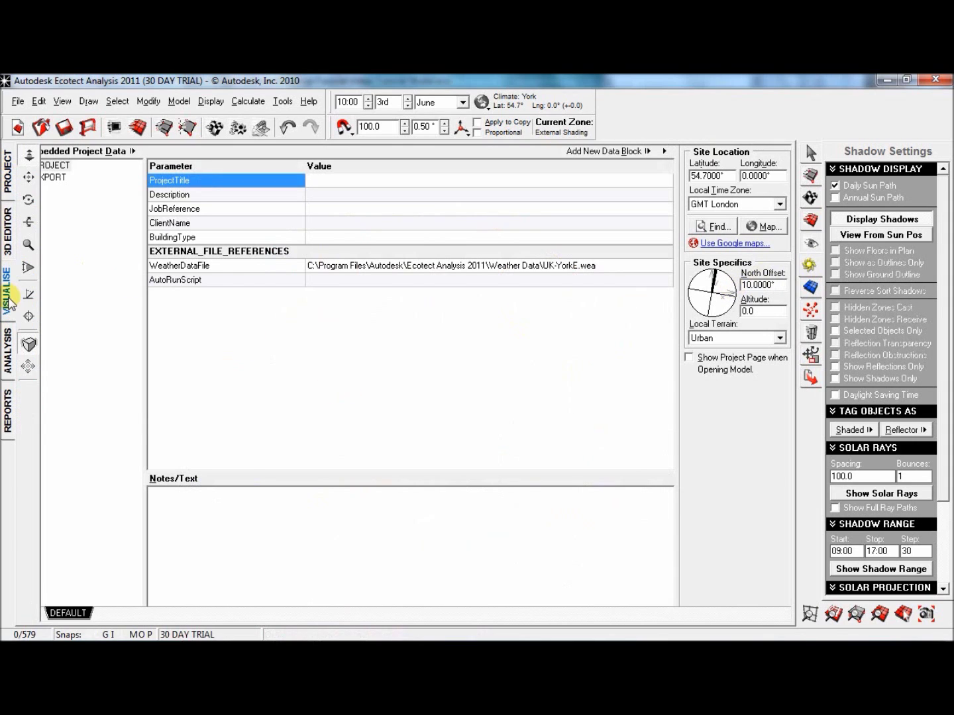
{"action": "right_click_drag", "start_coordinate": [459, 478], "coordinate": [266, 474]}
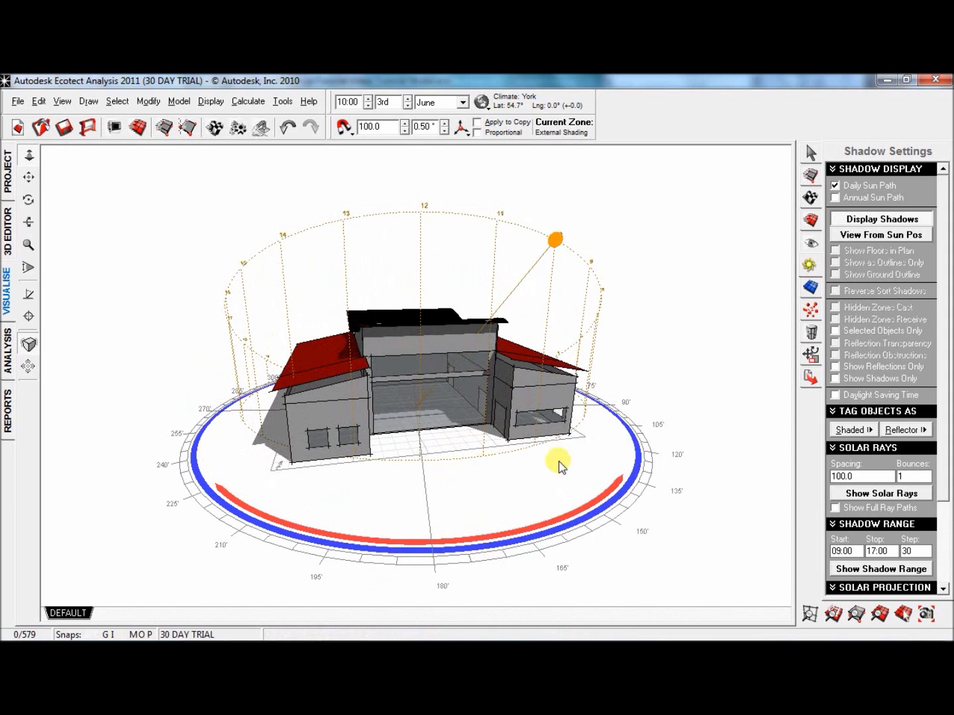
{"action": "right_click_drag", "start_coordinate": [557, 480], "coordinate": [492, 482]}
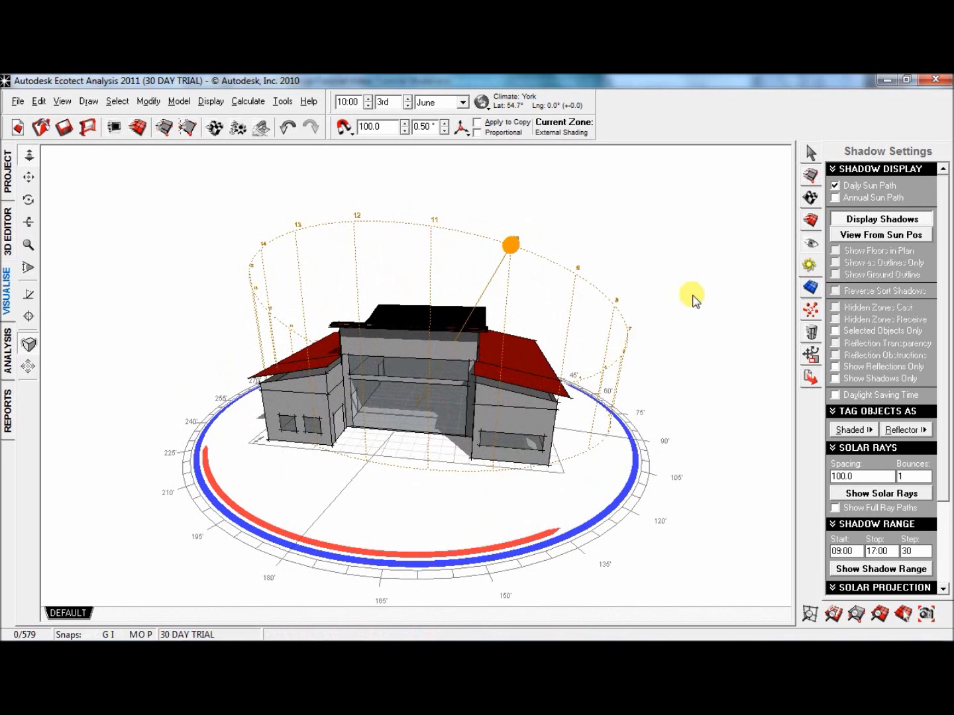
Step: Open the zone properties for the 1 Room and 3 Room zones together
{"action": "left_click", "coordinate": [810, 176]}
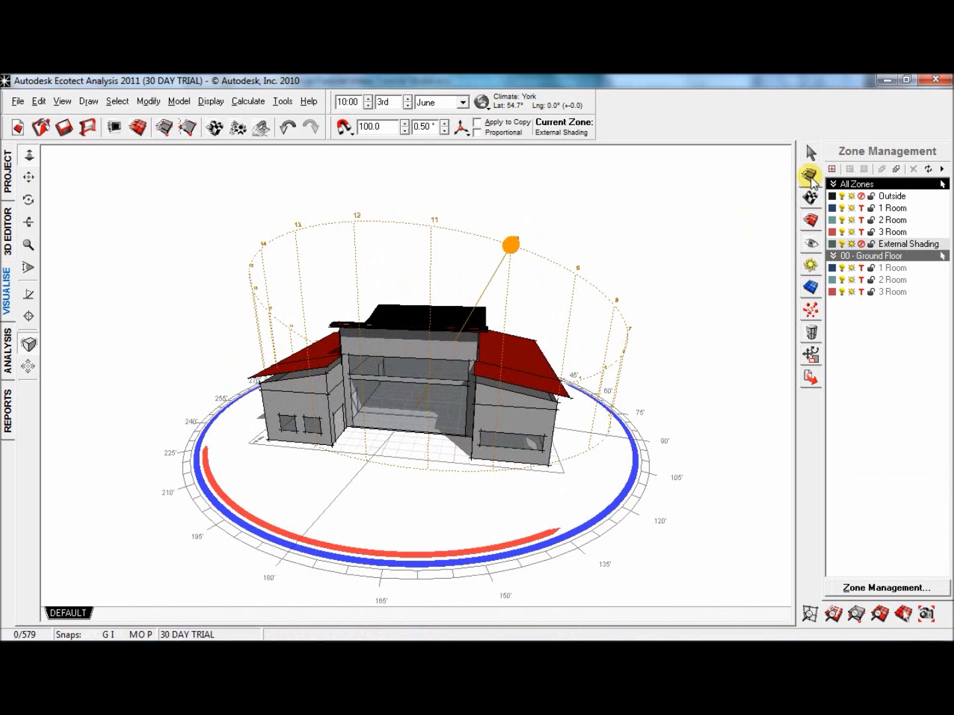
{"action": "left_click", "coordinate": [894, 208]}
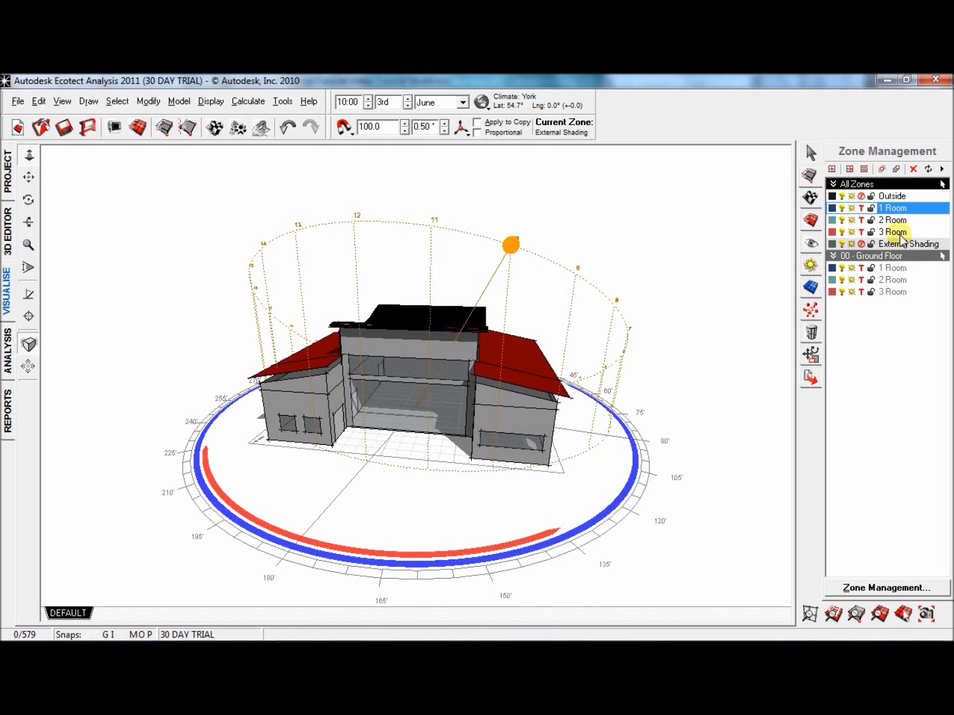
{"action": "left_click", "coordinate": [895, 231], "text": "ctrl"}
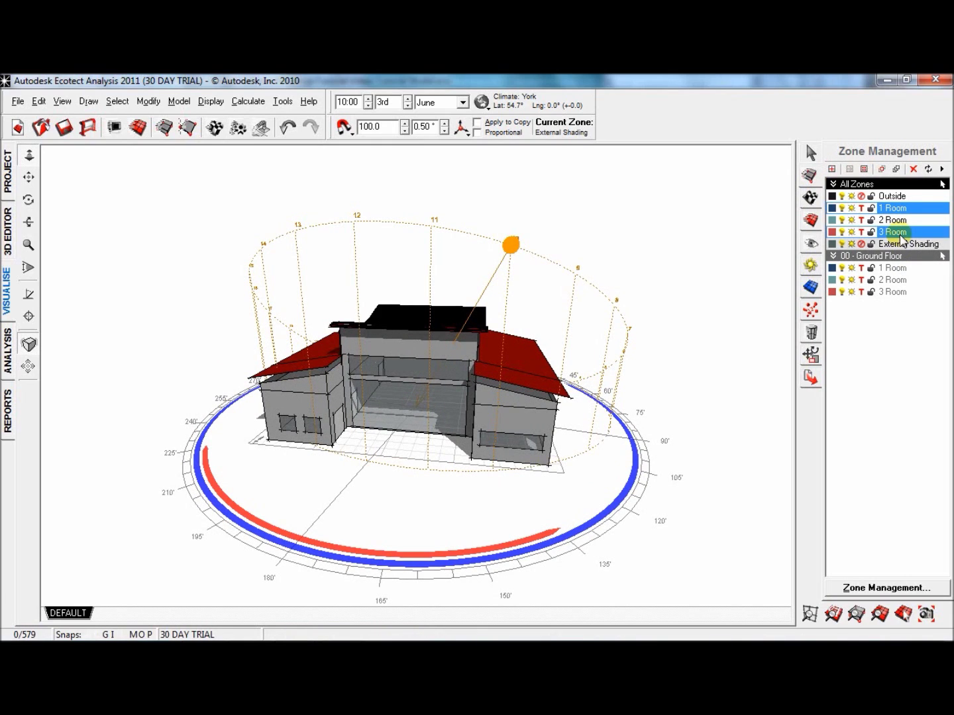
{"action": "right_click", "coordinate": [900, 237]}
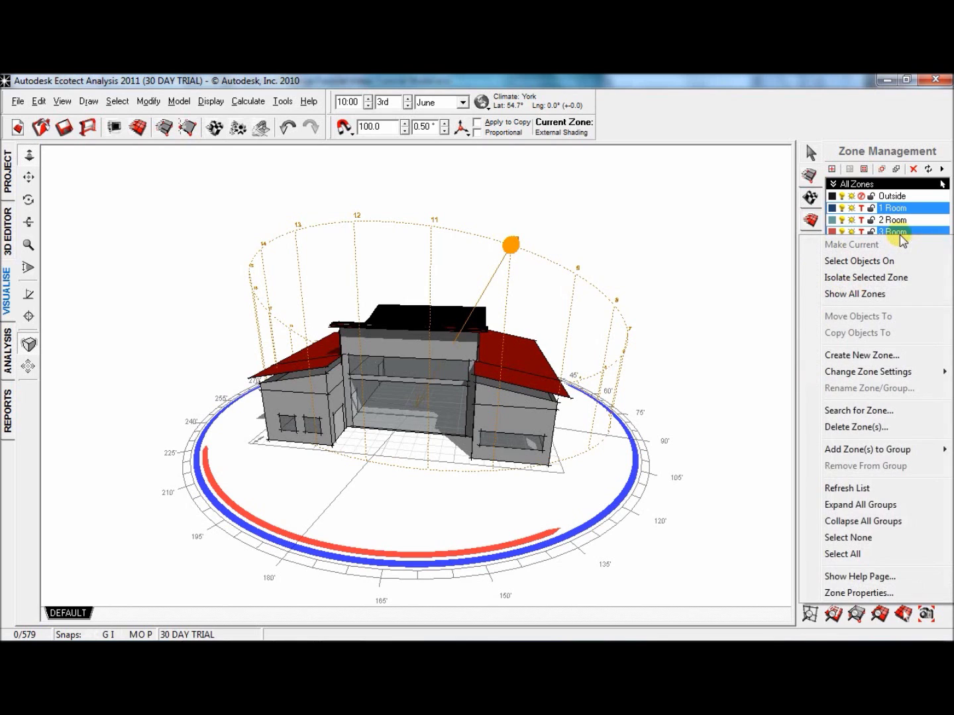
{"action": "left_click", "coordinate": [832, 593]}
{"action": "left_click_drag", "start_coordinate": [471, 157], "coordinate": [441, 171]}
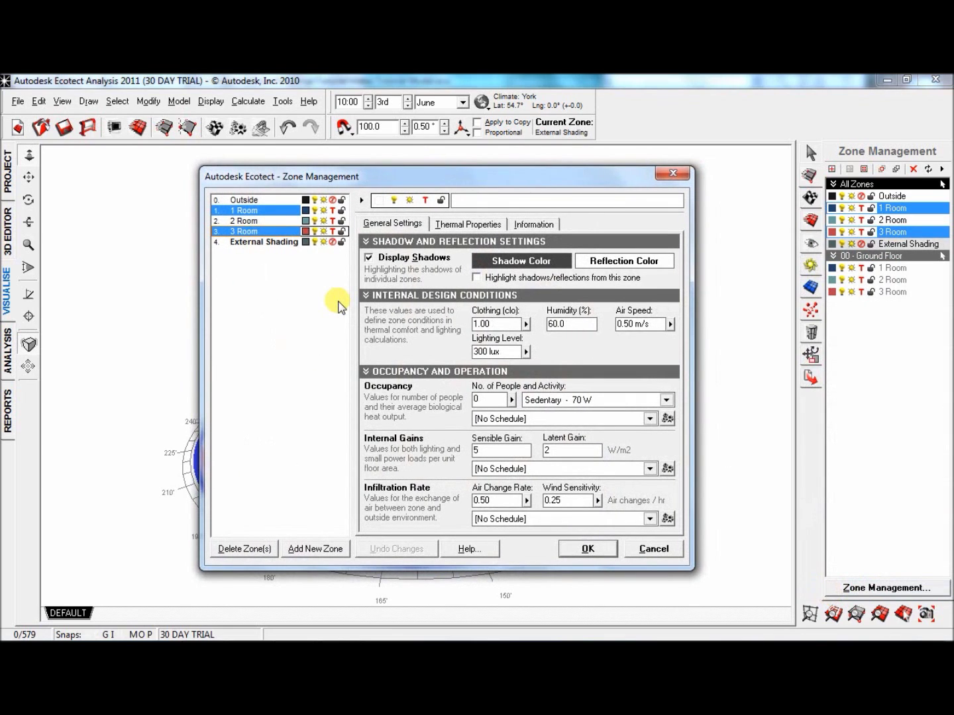
Step: Review the thermal properties of both zones and set their lighting level to Office Desk / Workshop (400 lux)
{"action": "left_click", "coordinate": [457, 223]}
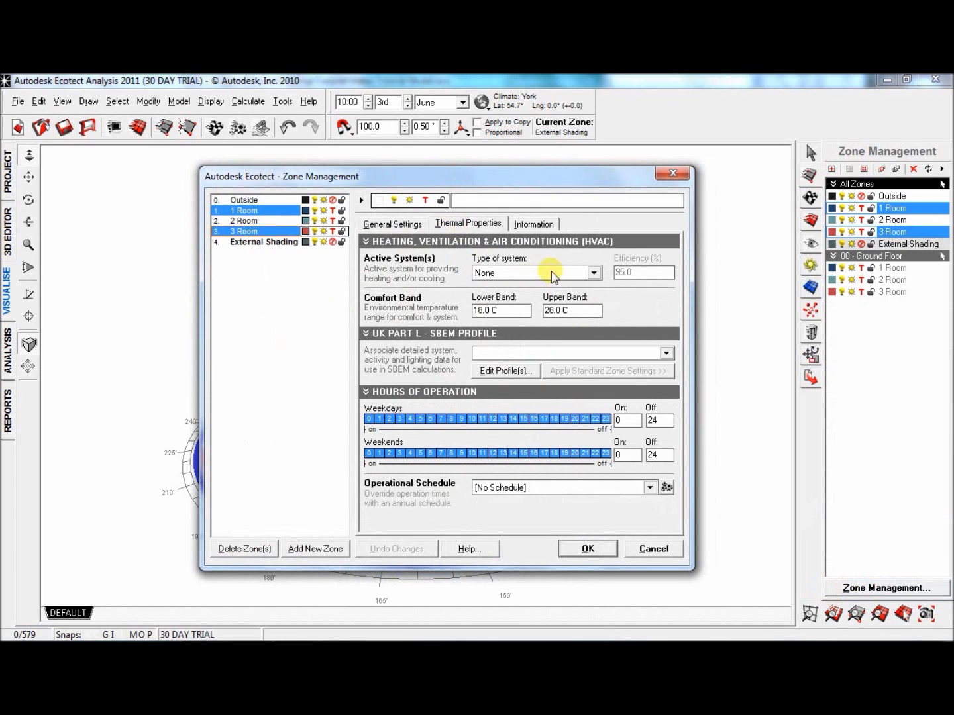
{"action": "left_click", "coordinate": [395, 224]}
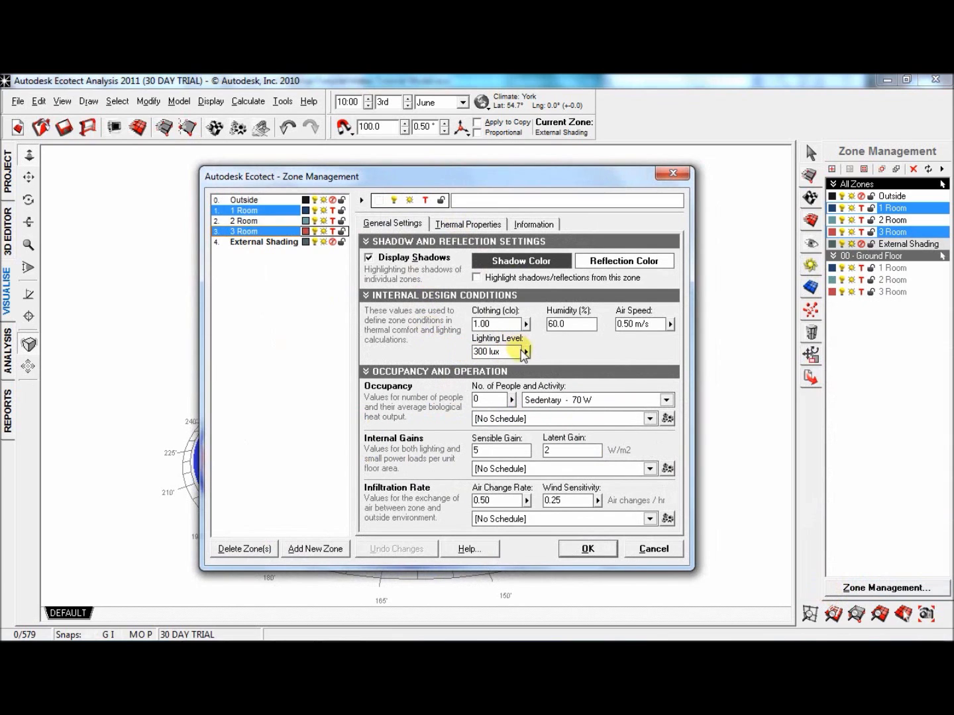
{"action": "left_click", "coordinate": [526, 353]}
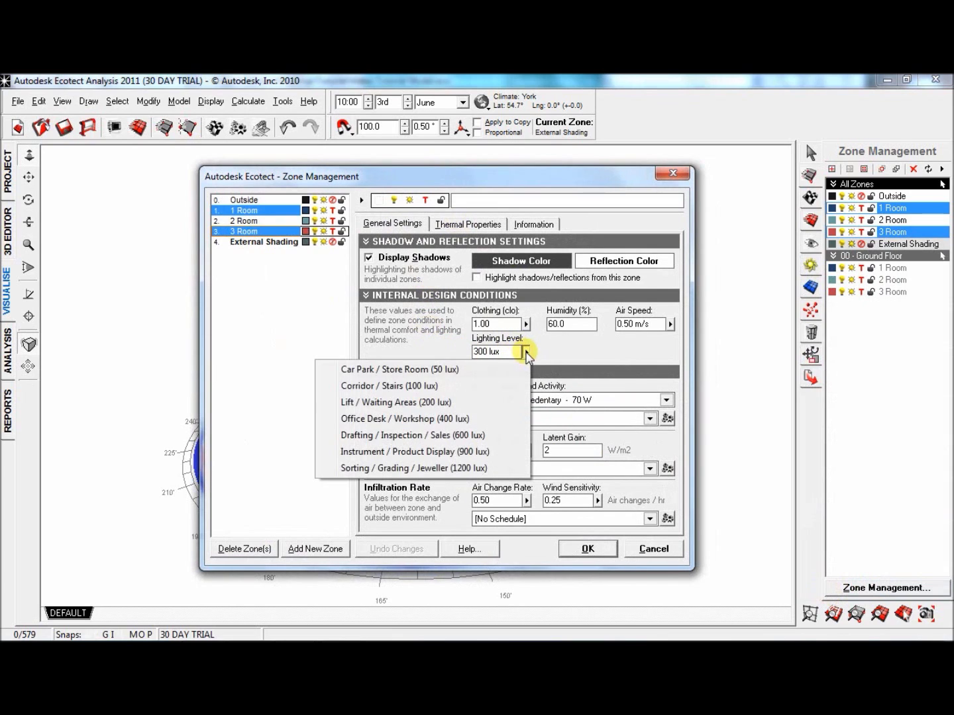
{"action": "left_click", "coordinate": [456, 420]}
Step: Set both zones' occupancy to Office - Typical (12m2 ea.), recalculating their volumes as needed, and their sensible gain to 20 W/m2
{"action": "left_click", "coordinate": [511, 400]}
{"action": "left_click", "coordinate": [464, 434]}
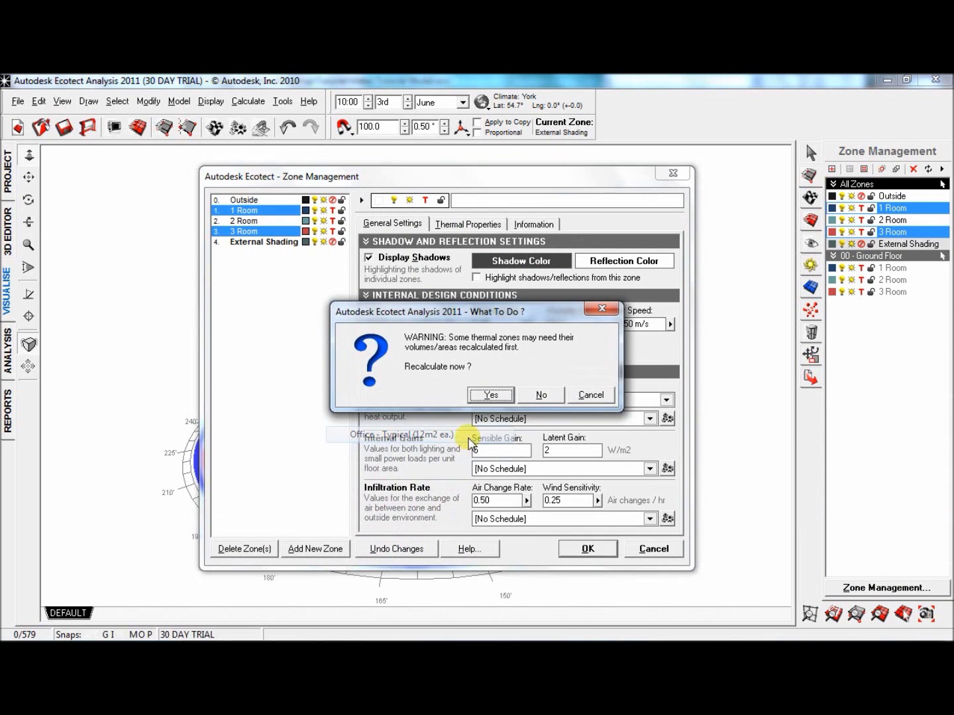
{"action": "left_click", "coordinate": [492, 396]}
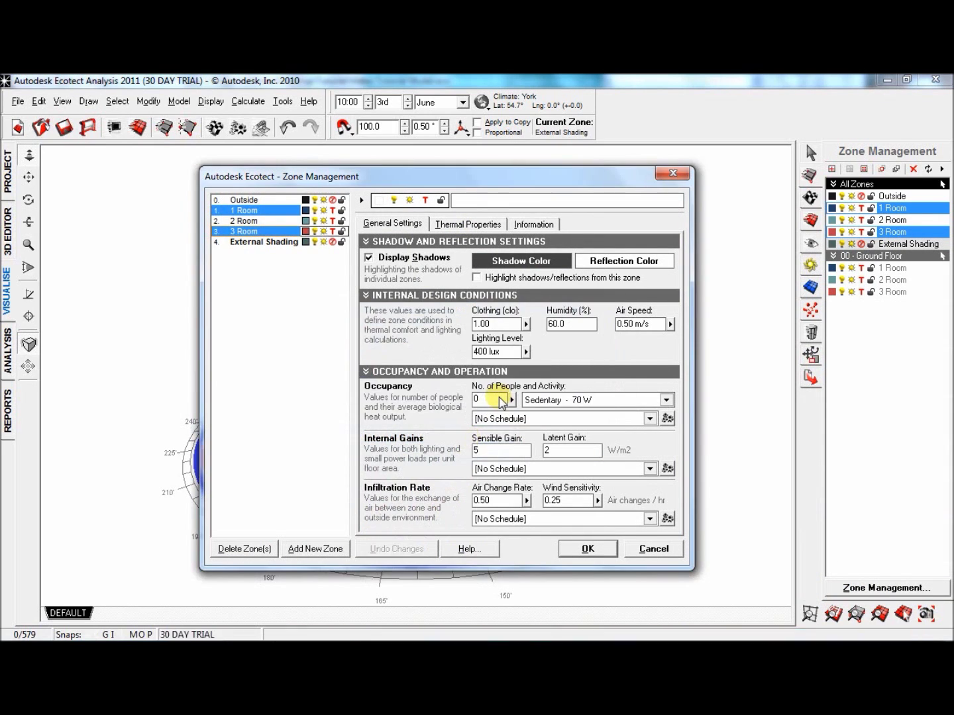
{"action": "left_click", "coordinate": [496, 403]}
{"action": "left_click", "coordinate": [512, 399]}
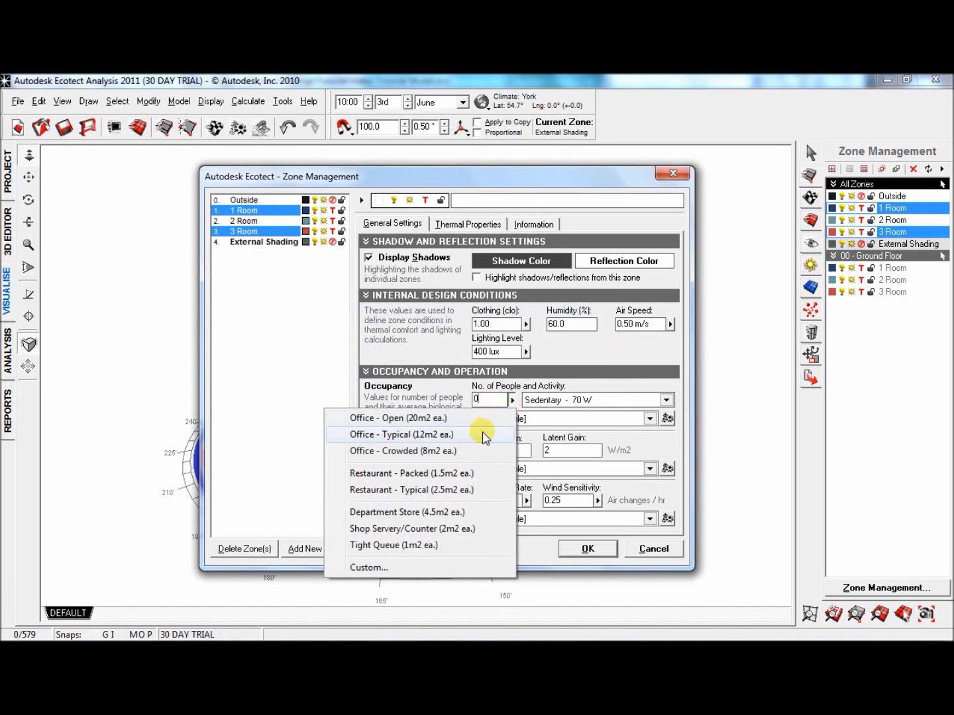
{"action": "left_click", "coordinate": [483, 432]}
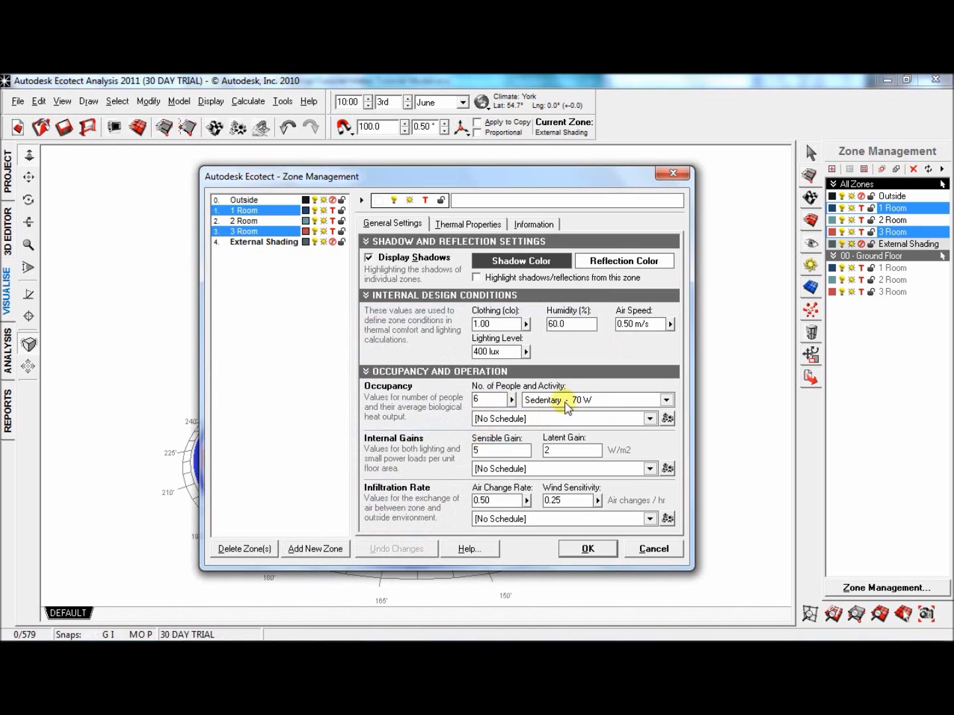
{"action": "double_click", "coordinate": [507, 448]}
{"action": "type", "text": "20"}
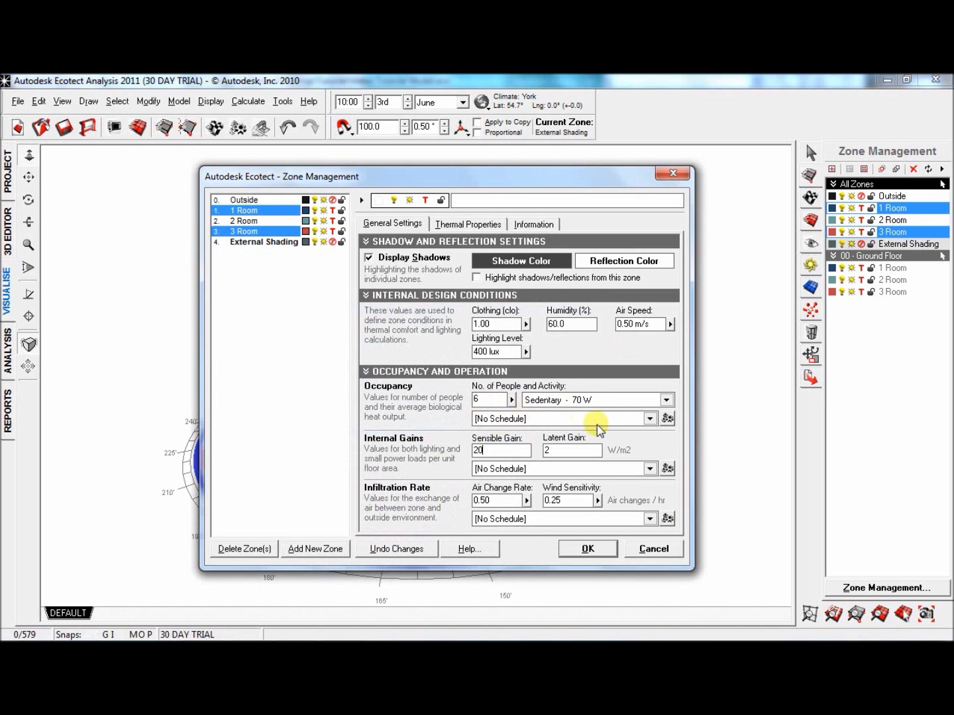
Step: Start a new occupancy schedule in the enlarged Schedule Editor and assign the Standard Weekend profile to the year's Saturdays and Sundays
{"action": "left_click", "coordinate": [667, 418]}
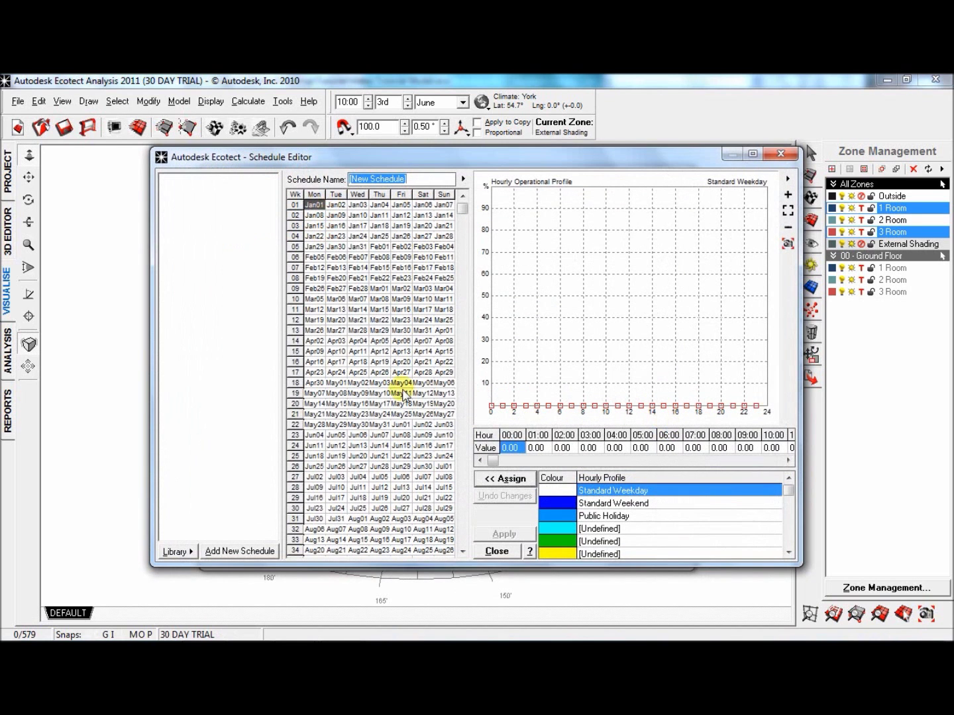
{"action": "left_click_drag", "start_coordinate": [318, 165], "coordinate": [242, 139]}
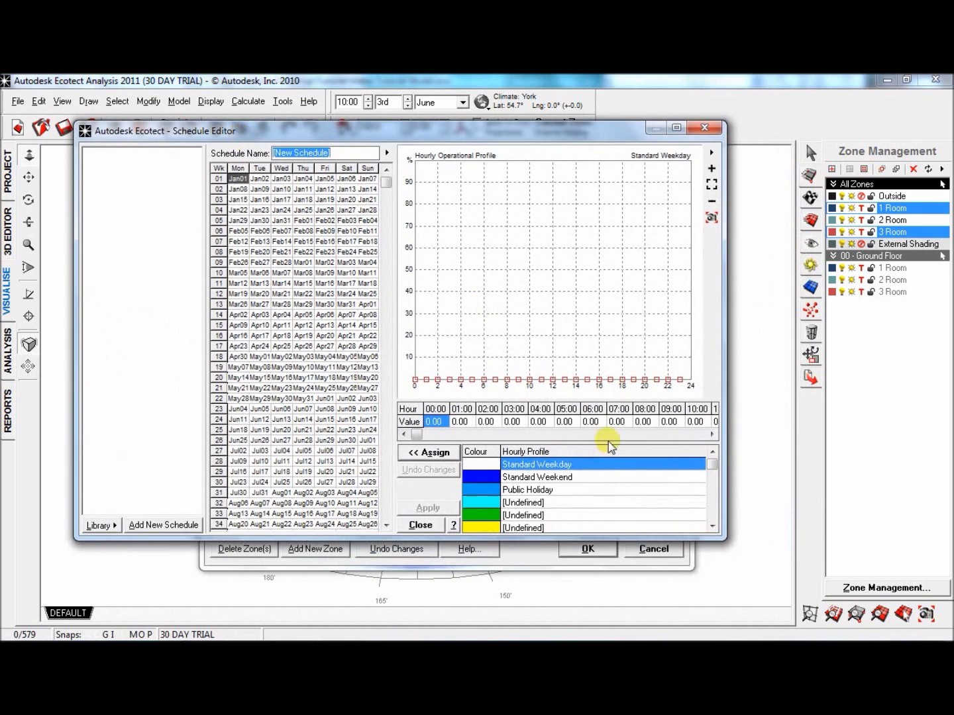
{"action": "left_click_drag", "start_coordinate": [723, 536], "coordinate": [814, 580]}
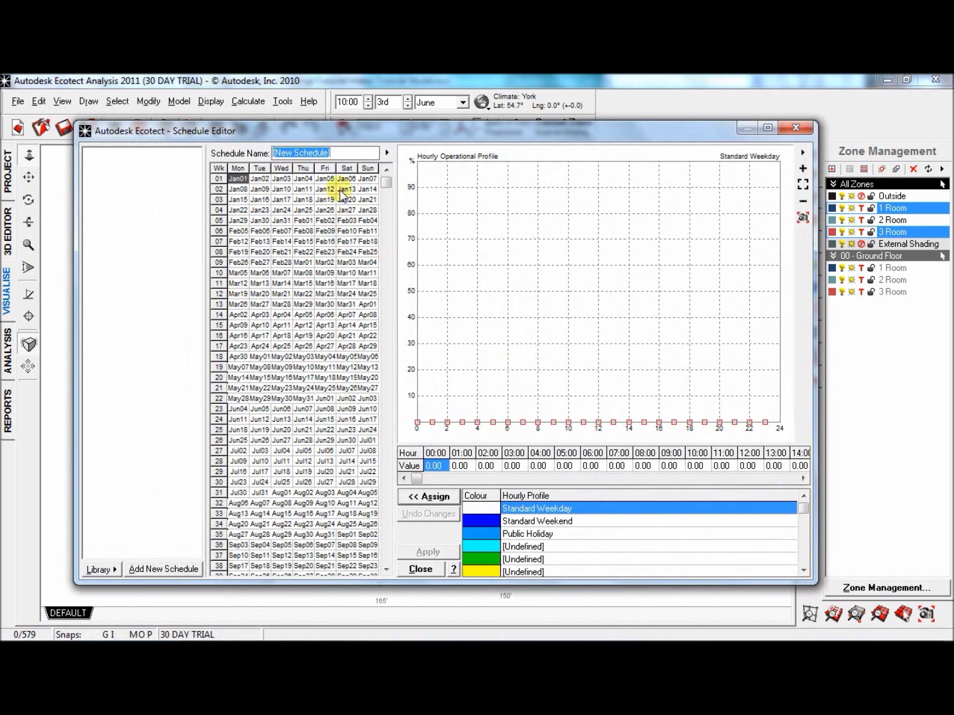
{"action": "left_click_drag", "start_coordinate": [346, 179], "coordinate": [370, 610]}
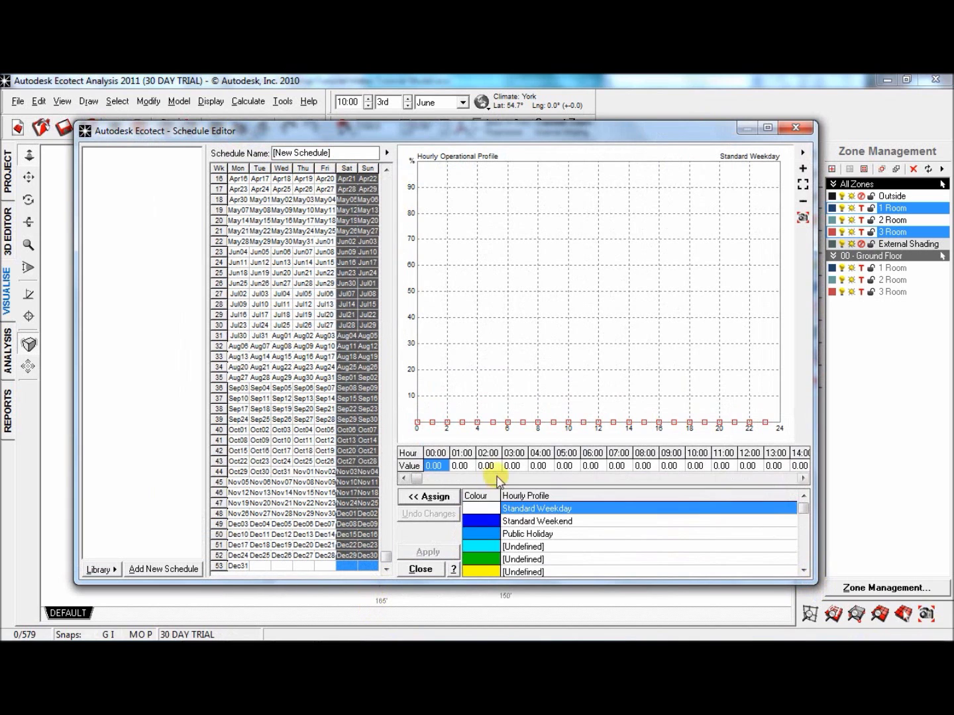
{"action": "left_click", "coordinate": [509, 521]}
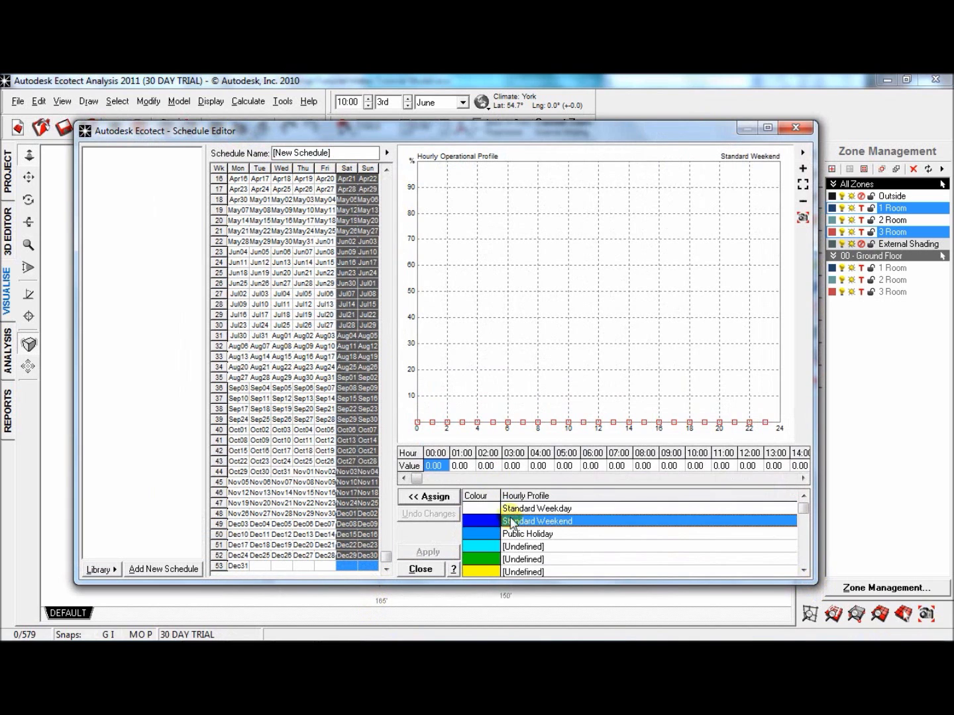
{"action": "left_click", "coordinate": [437, 502]}
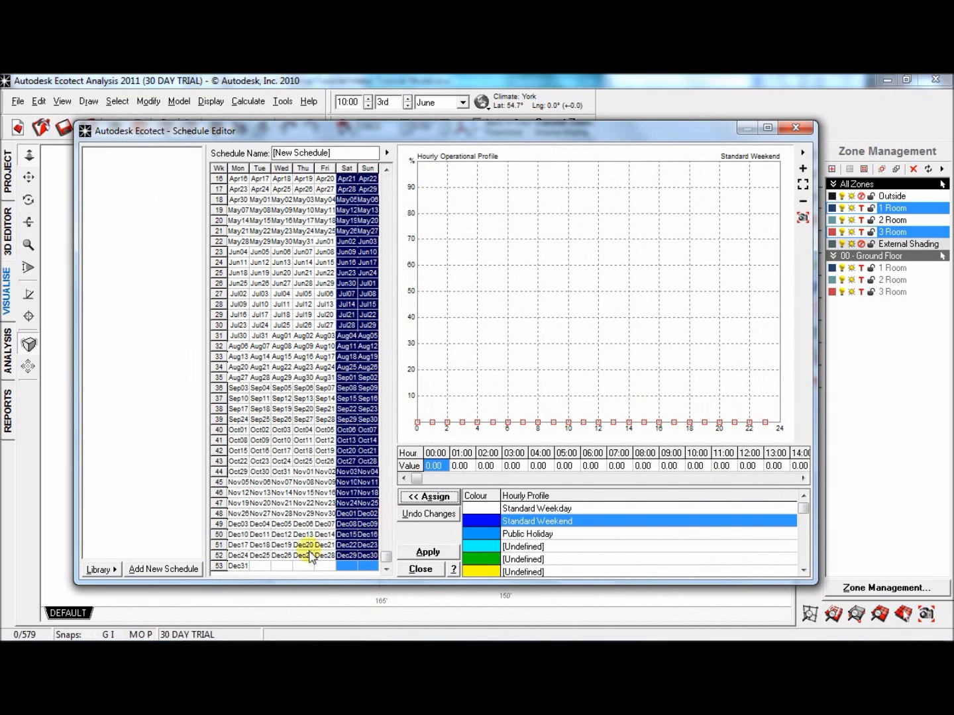
Step: Assign the Public Holiday profile to the Monday-to-Friday dates of weeks 51, 52, 29, 15, 16 and 1
{"action": "left_click_drag", "start_coordinate": [320, 558], "coordinate": [234, 546]}
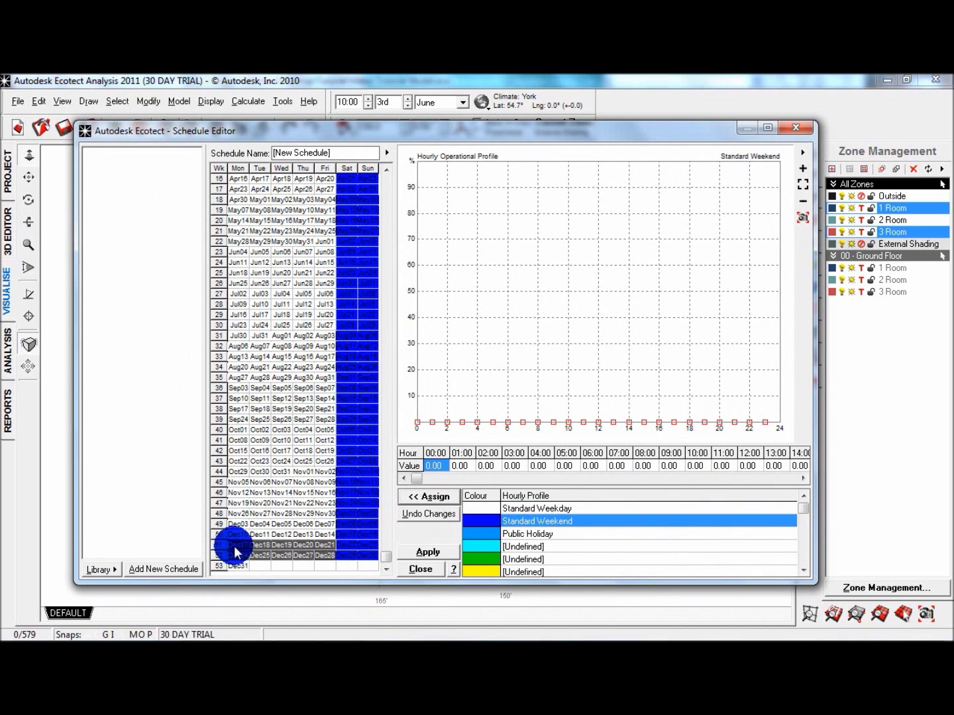
{"action": "left_click", "coordinate": [536, 533]}
{"action": "left_click", "coordinate": [435, 498]}
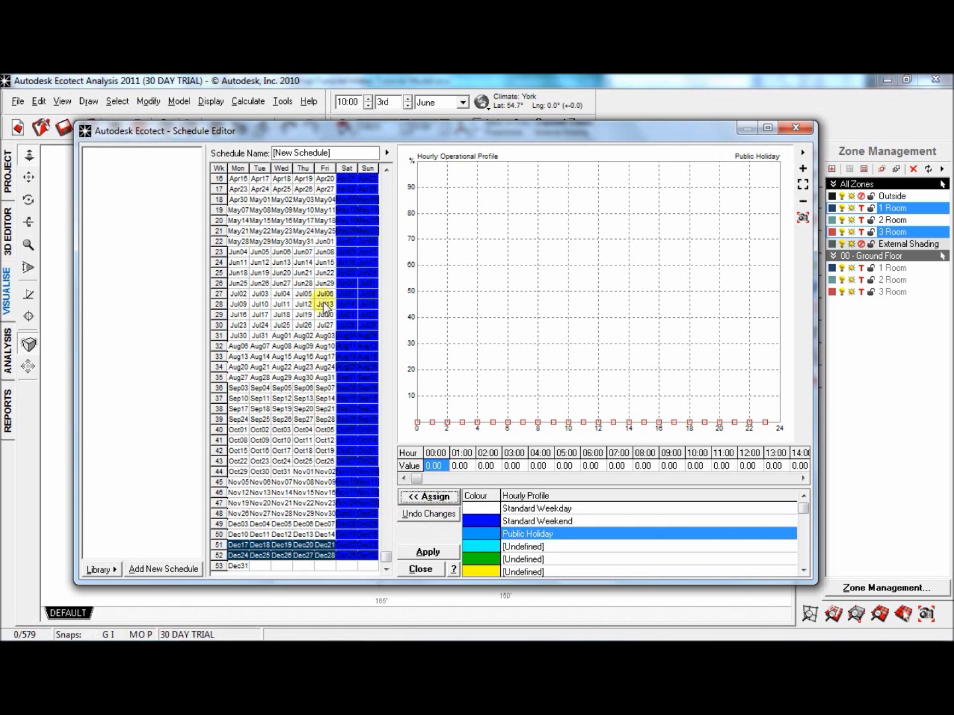
{"action": "left_click_drag", "start_coordinate": [324, 314], "coordinate": [235, 317]}
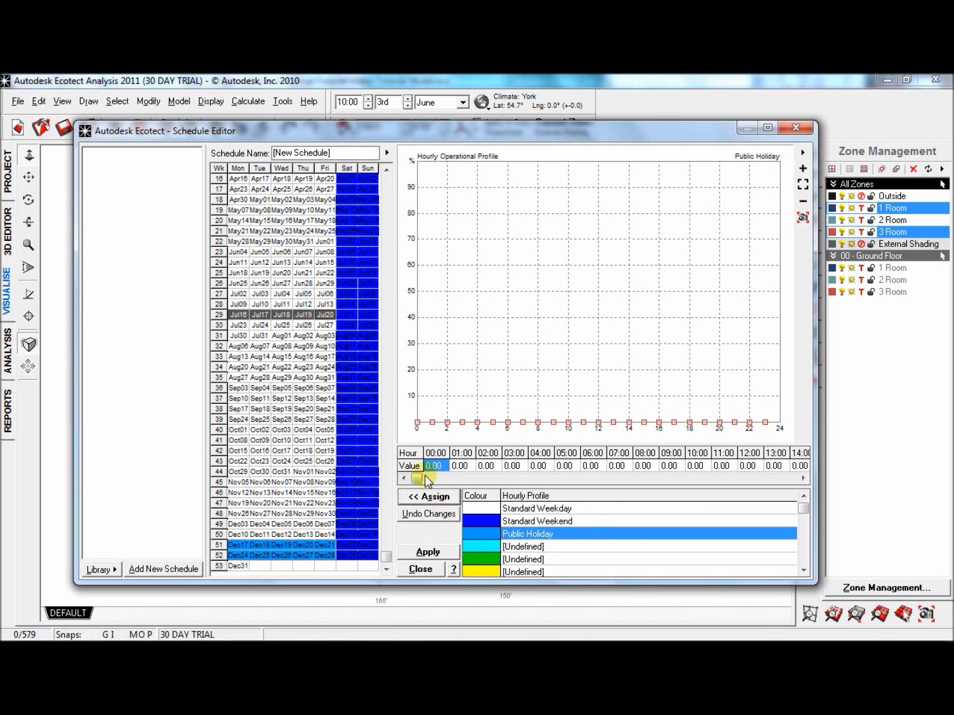
{"action": "left_click", "coordinate": [434, 496]}
{"action": "left_click_drag", "start_coordinate": [322, 180], "coordinate": [267, 121]}
{"action": "left_click", "coordinate": [432, 497]}
{"action": "left_click_drag", "start_coordinate": [238, 179], "coordinate": [324, 180]}
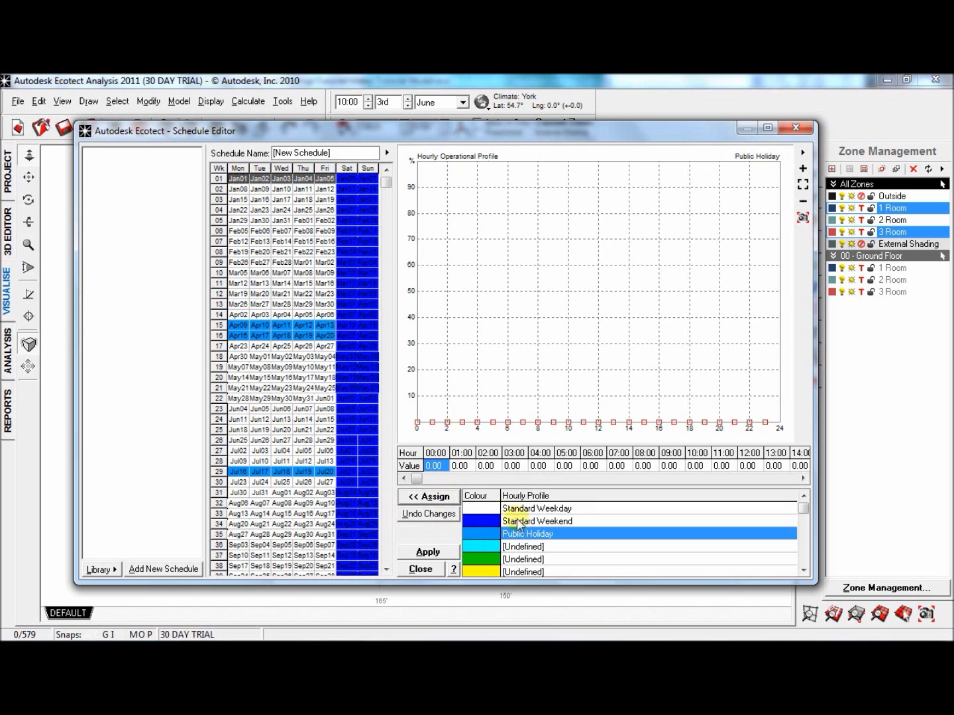
{"action": "left_click", "coordinate": [431, 496]}
{"action": "left_click", "coordinate": [259, 284]}
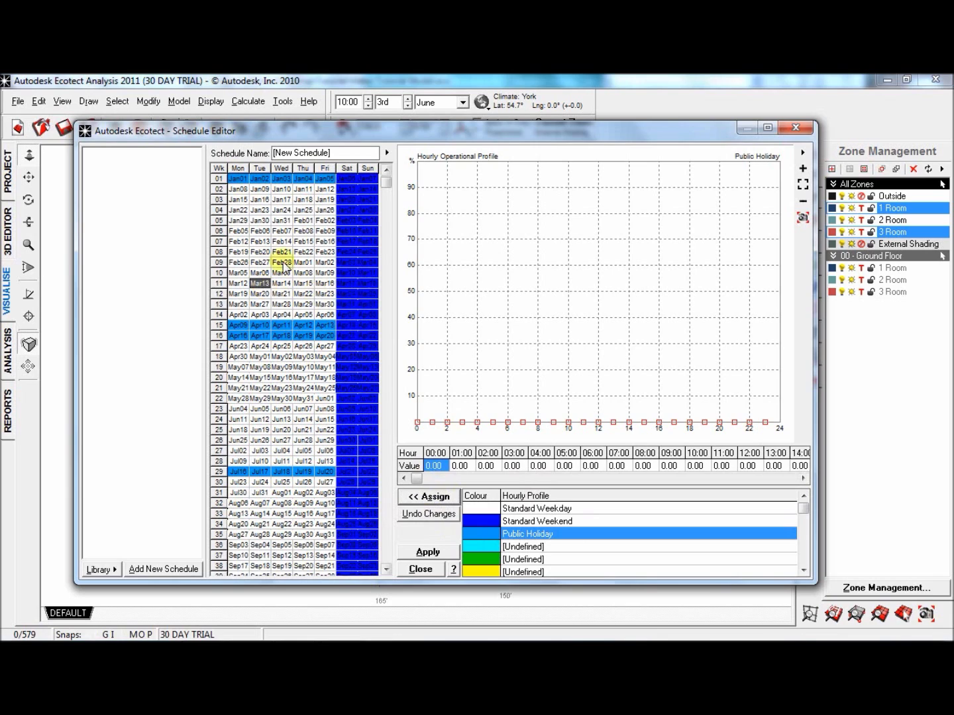
Step: Set the Standard Weekday hourly profile to 20% at 07:00, 60% at 08:00 and 100% from 09:00 to 11:00
{"action": "left_click", "coordinate": [512, 509]}
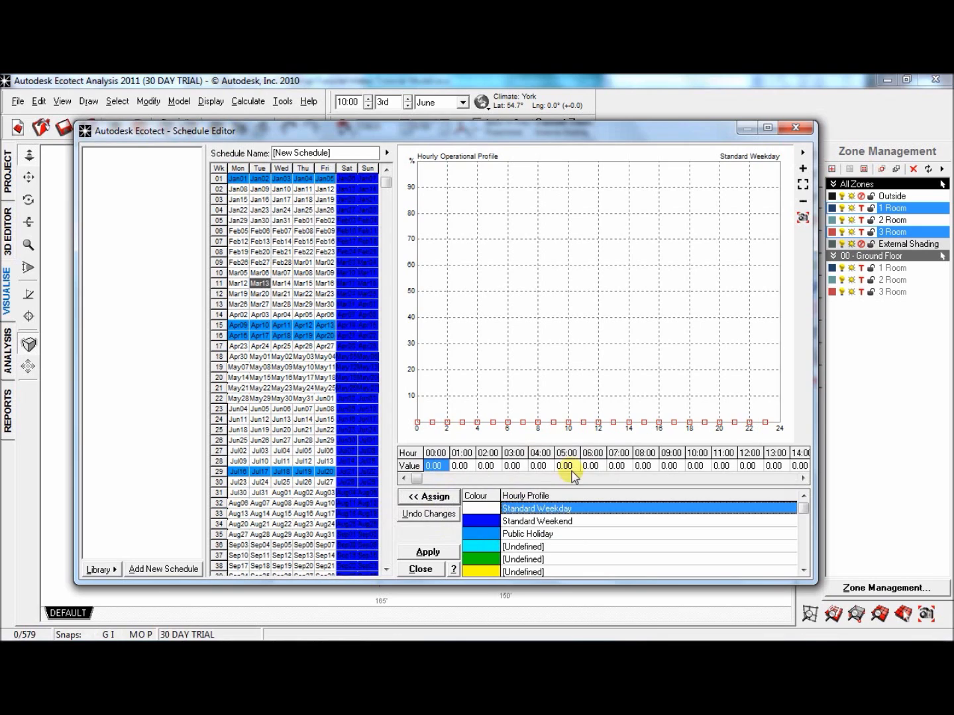
{"action": "left_click", "coordinate": [627, 469]}
{"action": "type", "text": "20"}
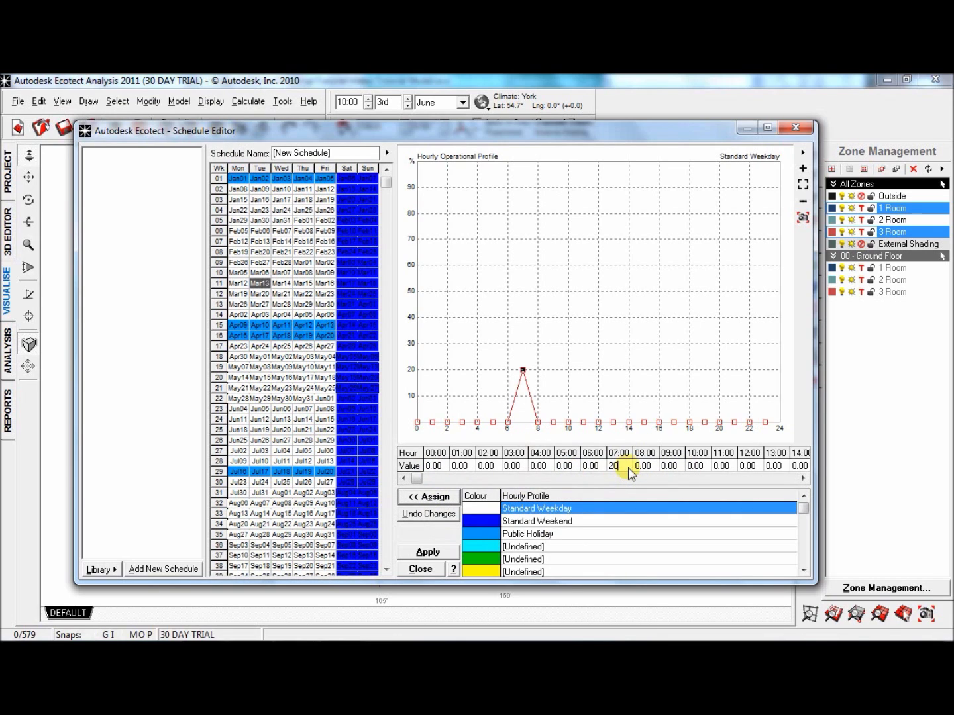
{"action": "key", "text": "Tab"}
{"action": "type", "text": "60"}
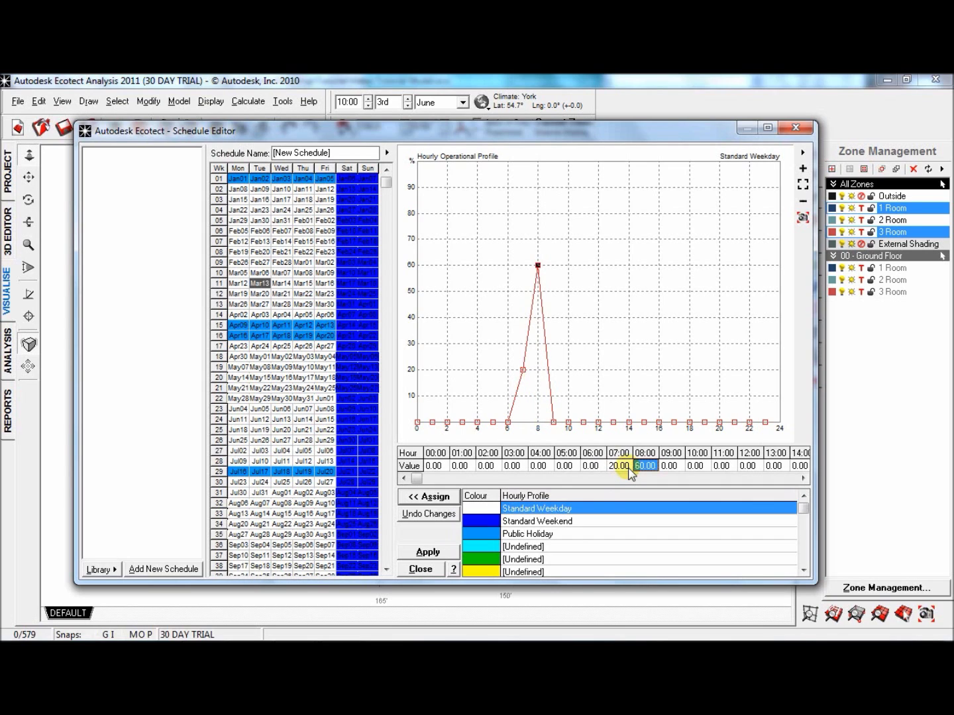
{"action": "key", "text": "Tab"}
{"action": "type", "text": "100"}
{"action": "key", "text": "Tab"}
{"action": "type", "text": "100"}
{"action": "key", "text": "Tab"}
{"action": "type", "text": "100"}
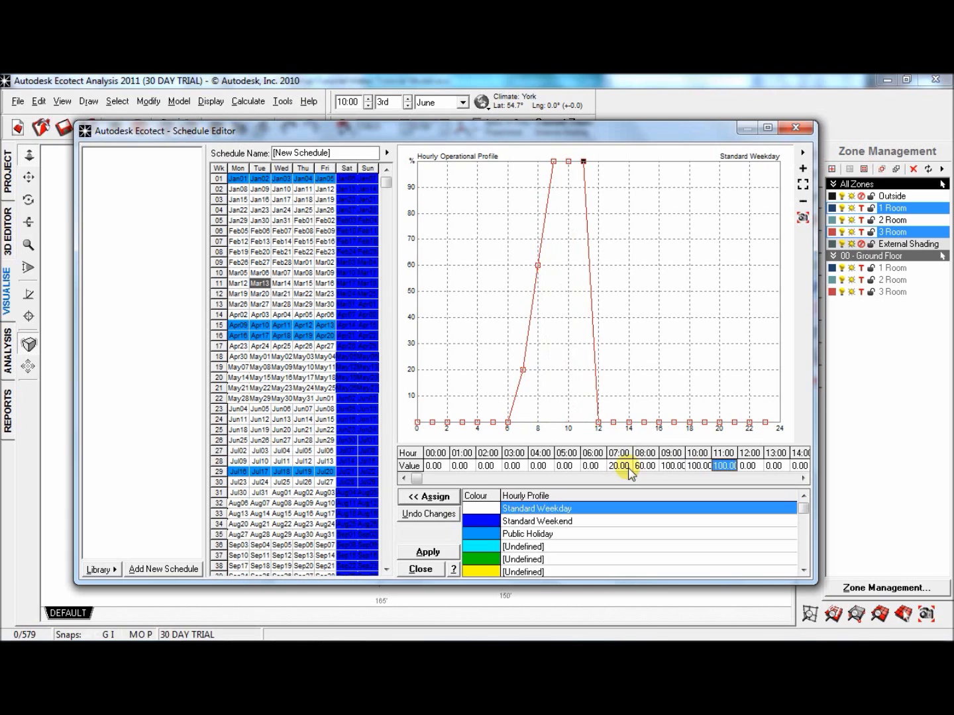
Step: Define the weekday profile's midday dip with 80% at 12:00, 50% at 13:00 and 80% at 14:00
{"action": "key", "text": "Tab"}
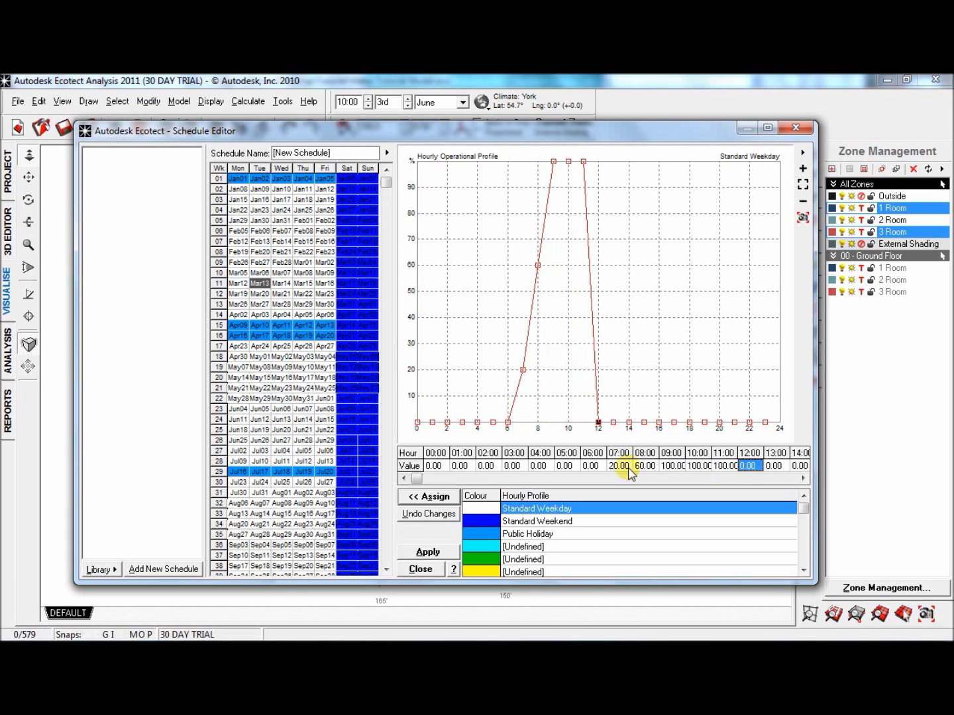
{"action": "type", "text": "80"}
{"action": "key", "text": "Tab"}
{"action": "type", "text": "50"}
{"action": "key", "text": "Tab"}
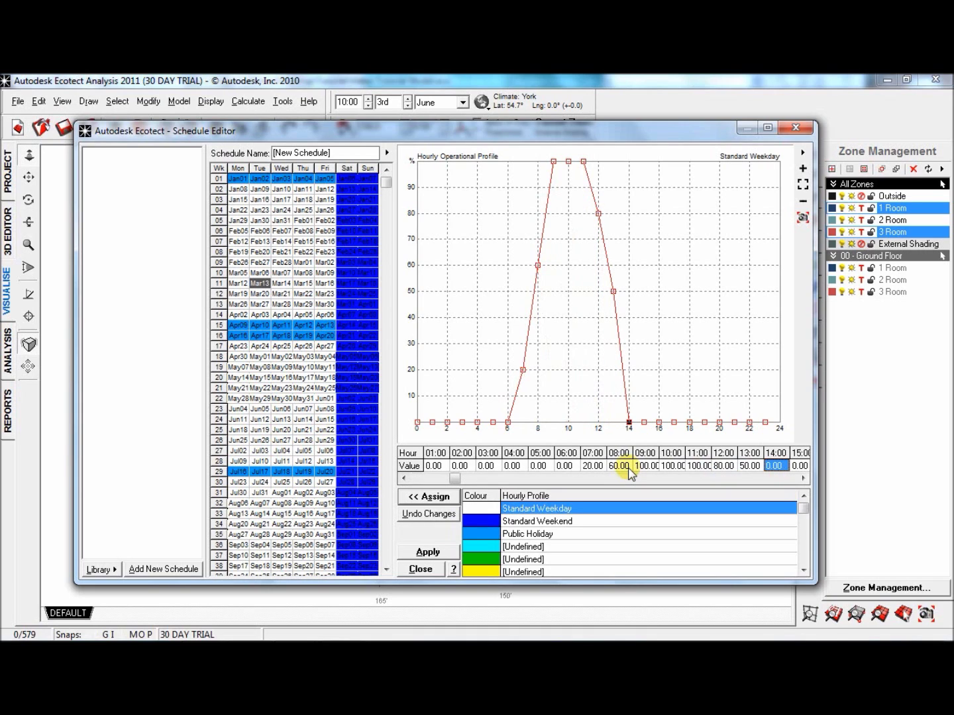
{"action": "type", "text": "80"}
Step: Complete the weekday profile with 100% at 15:00 and 16:00, 40% at 17:00 and 10% at 18:00
{"action": "key", "text": "Tab"}
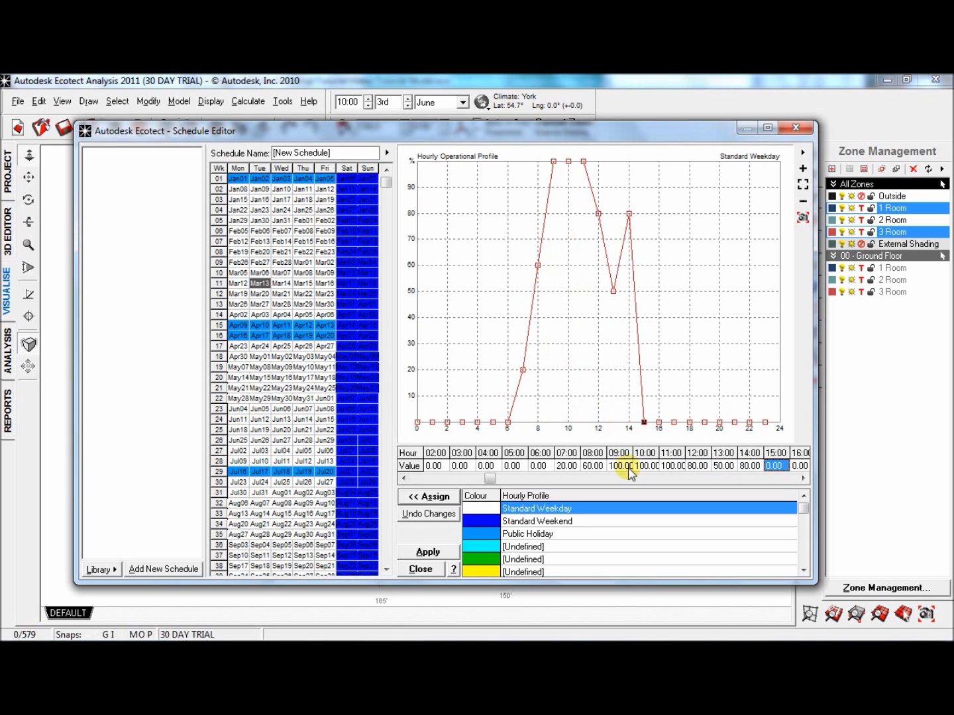
{"action": "type", "text": "100"}
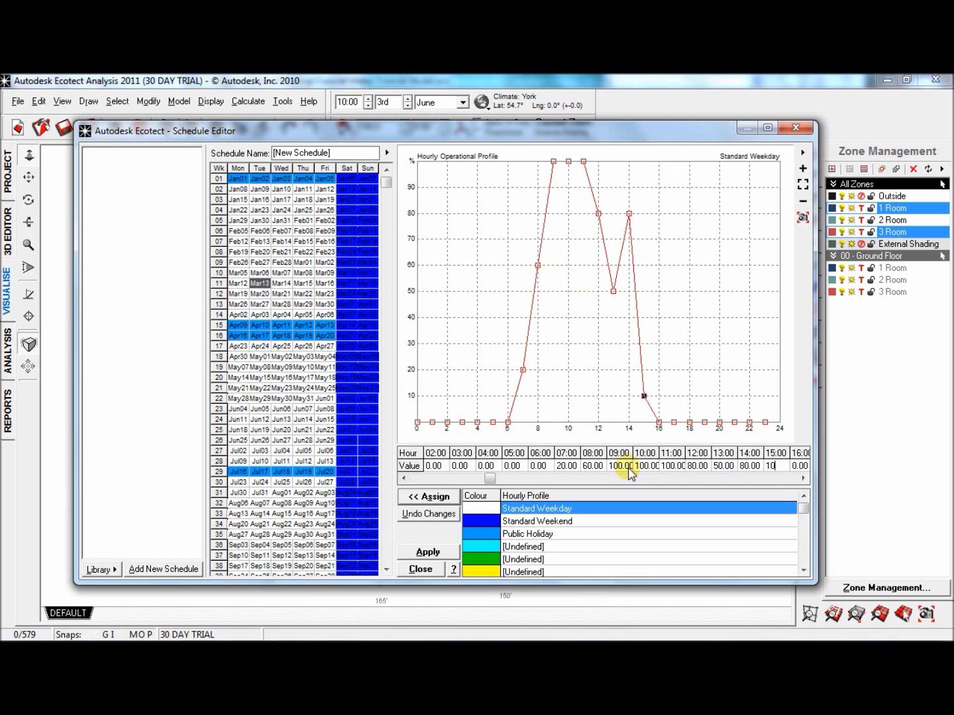
{"action": "key", "text": "Tab"}
{"action": "type", "text": "100"}
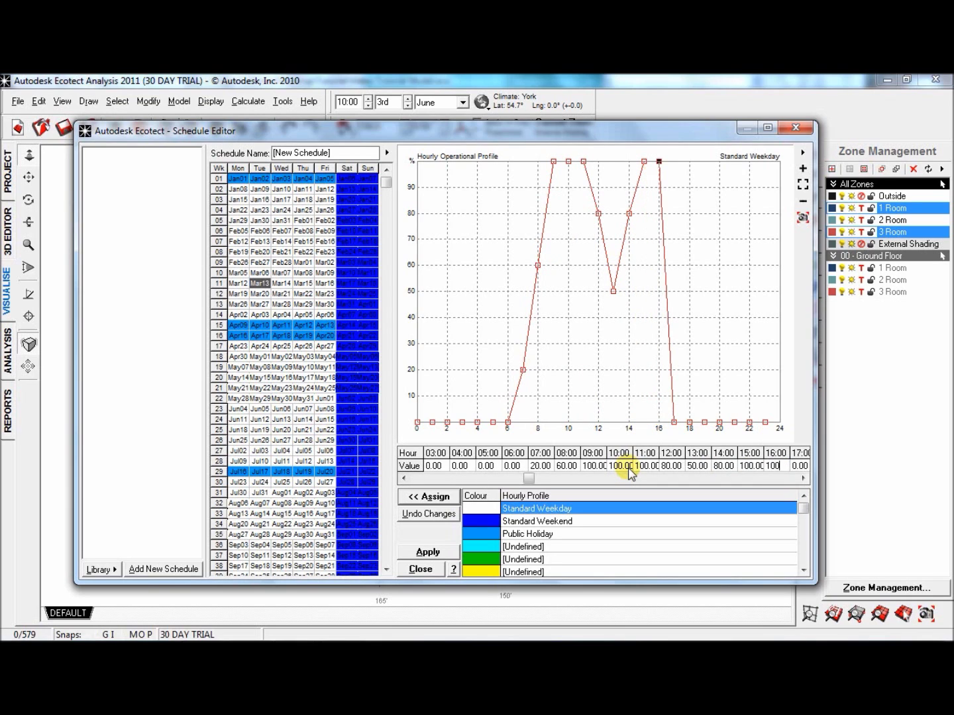
{"action": "key", "text": "Tab"}
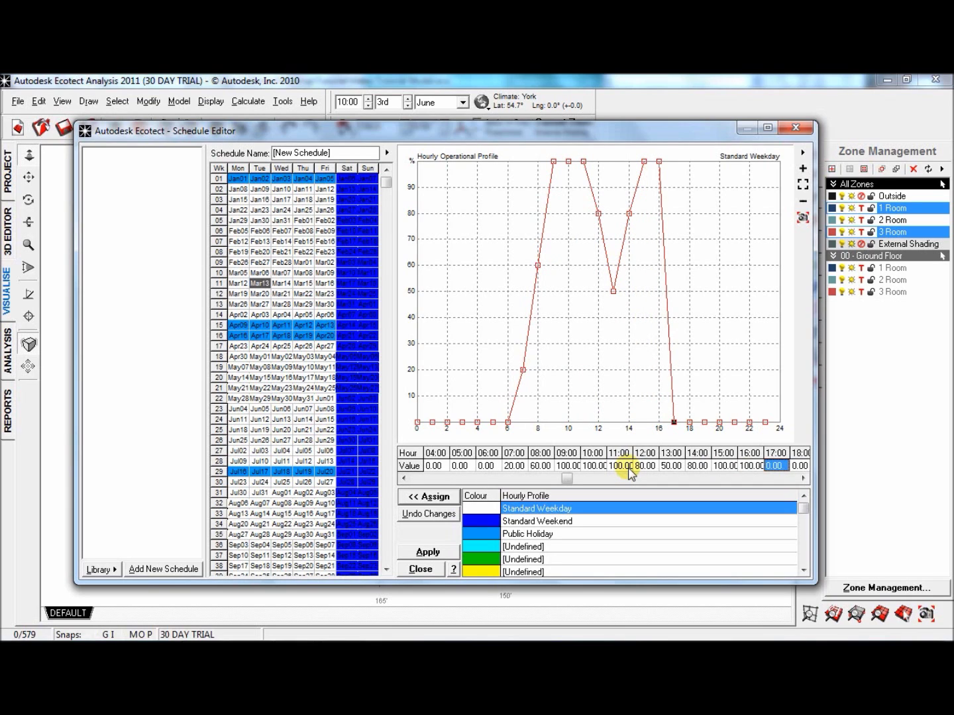
{"action": "type", "text": "40"}
{"action": "key", "text": "Tab"}
{"action": "type", "text": "10"}
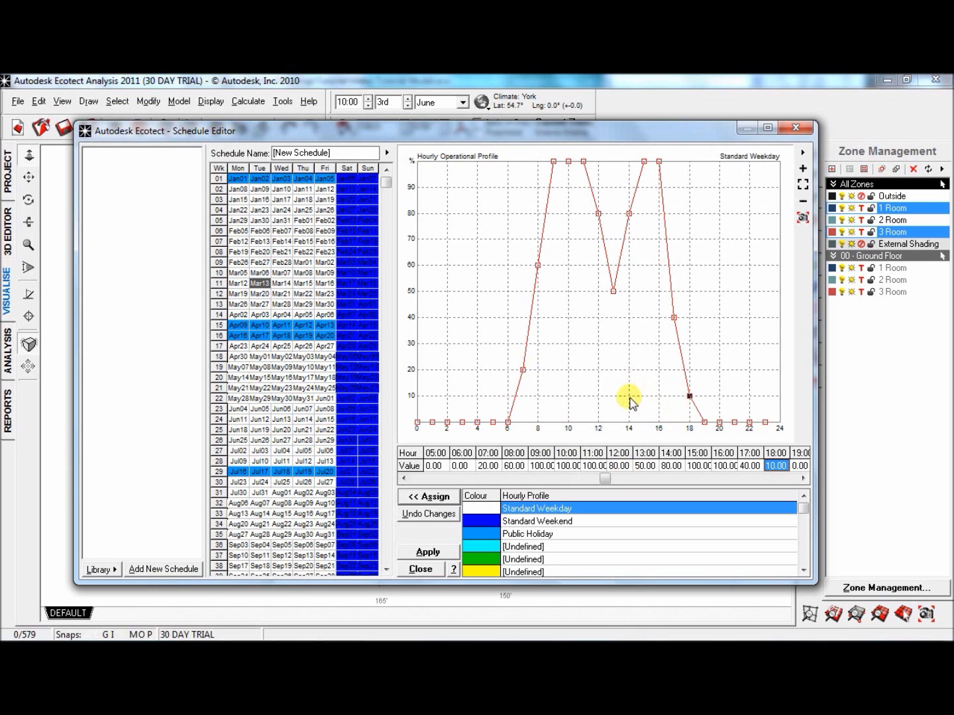
Step: Name the schedule My Schedule, apply it and add it to the schedule list
{"action": "left_click", "coordinate": [325, 157]}
{"action": "type", "text": "My"}
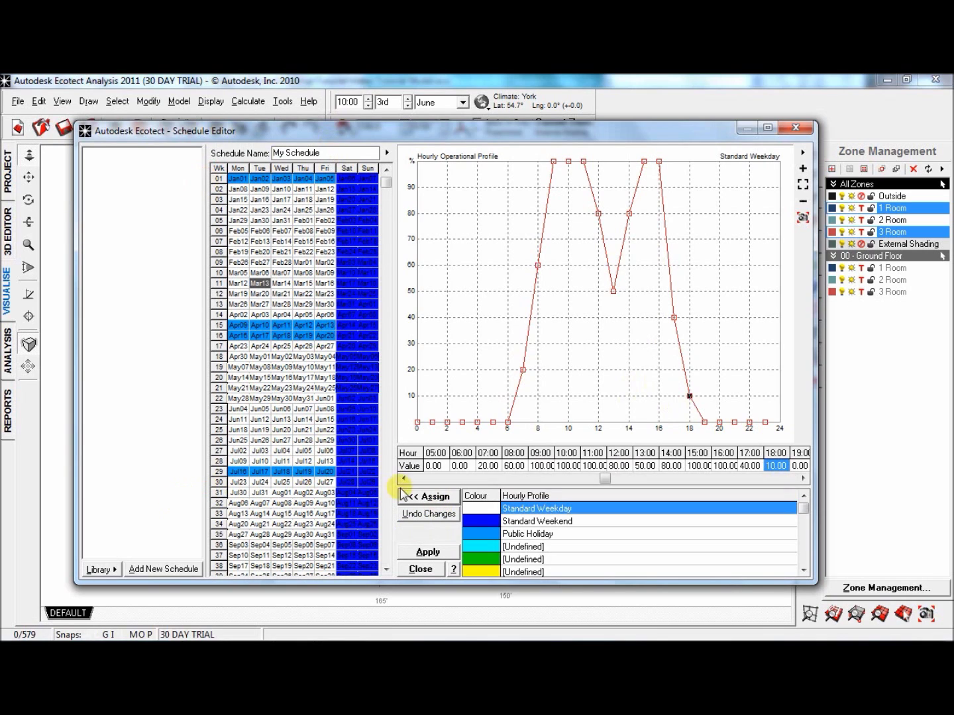
{"action": "left_click", "coordinate": [426, 552]}
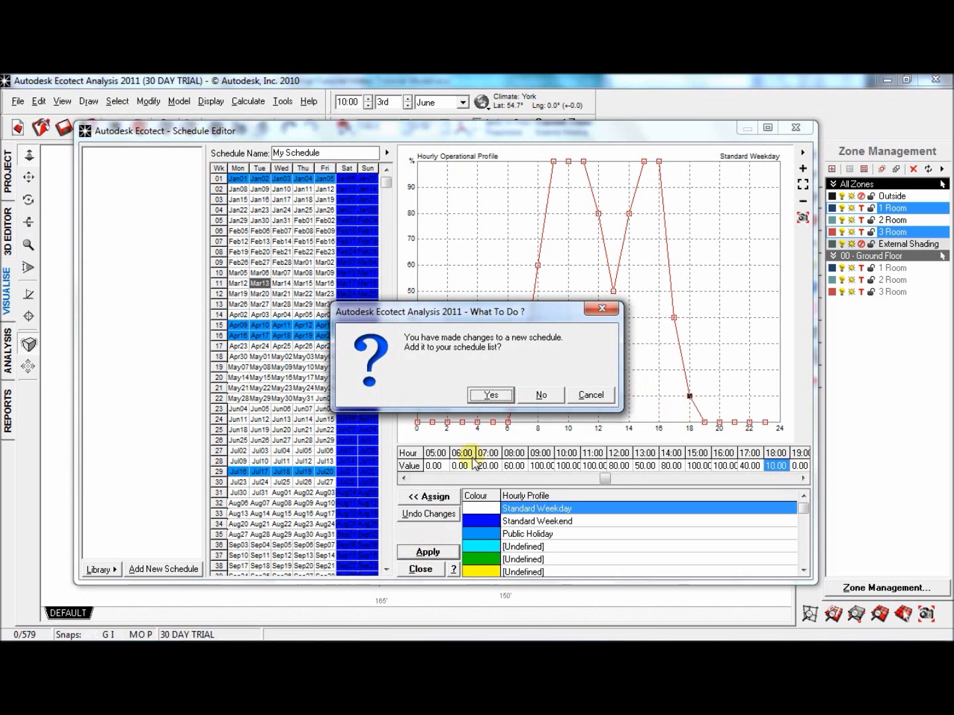
{"action": "left_click", "coordinate": [483, 396]}
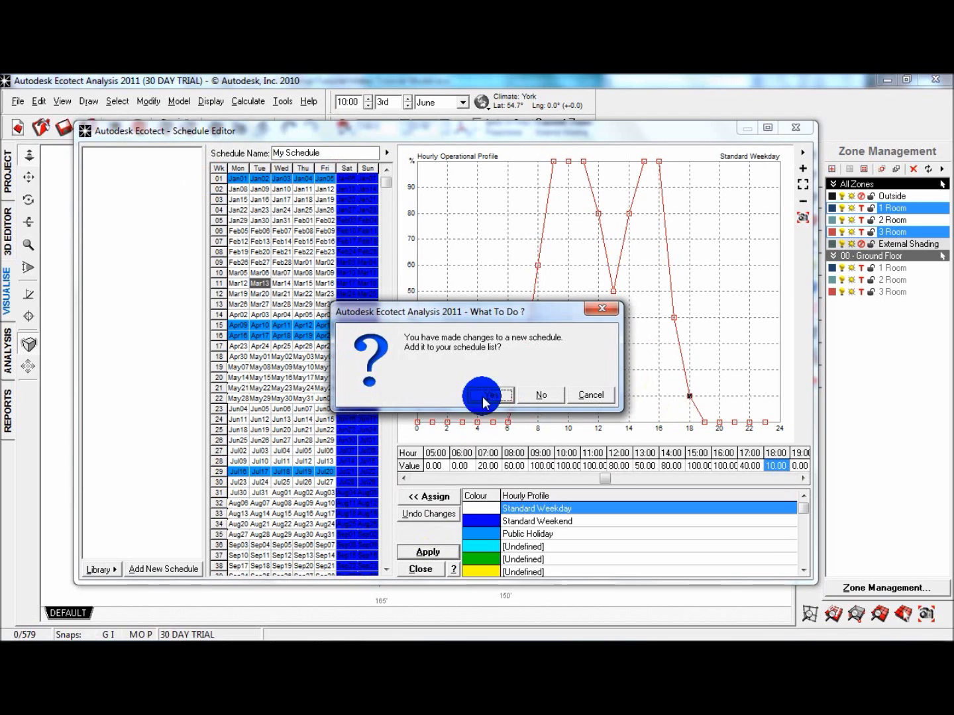
Step: Assign My Schedule to the occupancy, internal gains and infiltration rate of both zones
{"action": "left_click", "coordinate": [485, 418]}
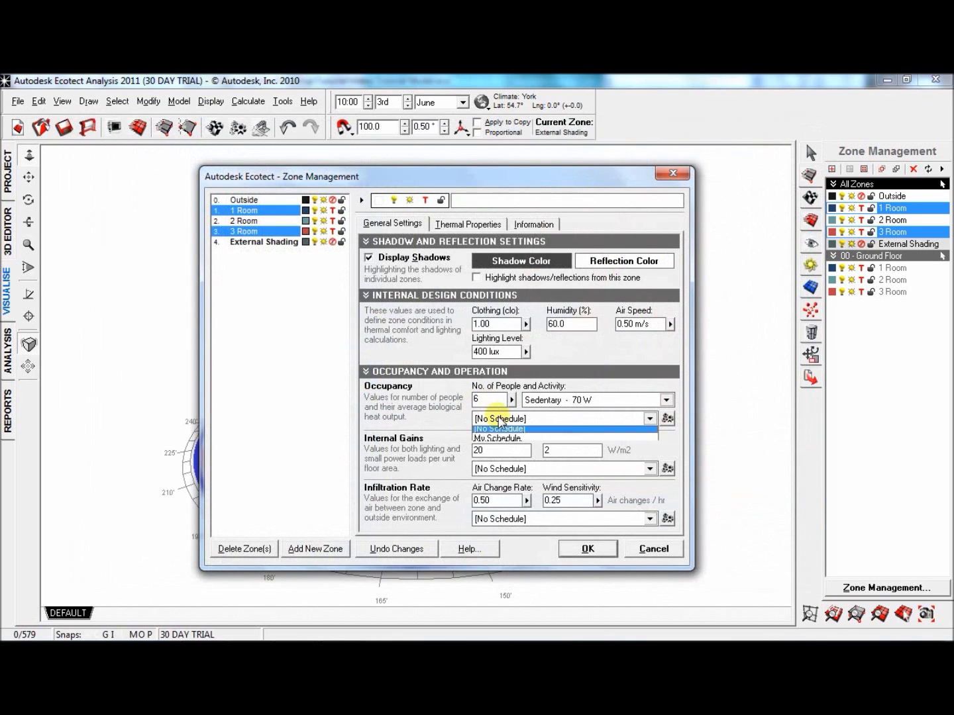
{"action": "left_click", "coordinate": [492, 451]}
{"action": "left_click", "coordinate": [500, 468]}
{"action": "left_click", "coordinate": [491, 497]}
{"action": "left_click", "coordinate": [500, 519]}
{"action": "left_click", "coordinate": [502, 551]}
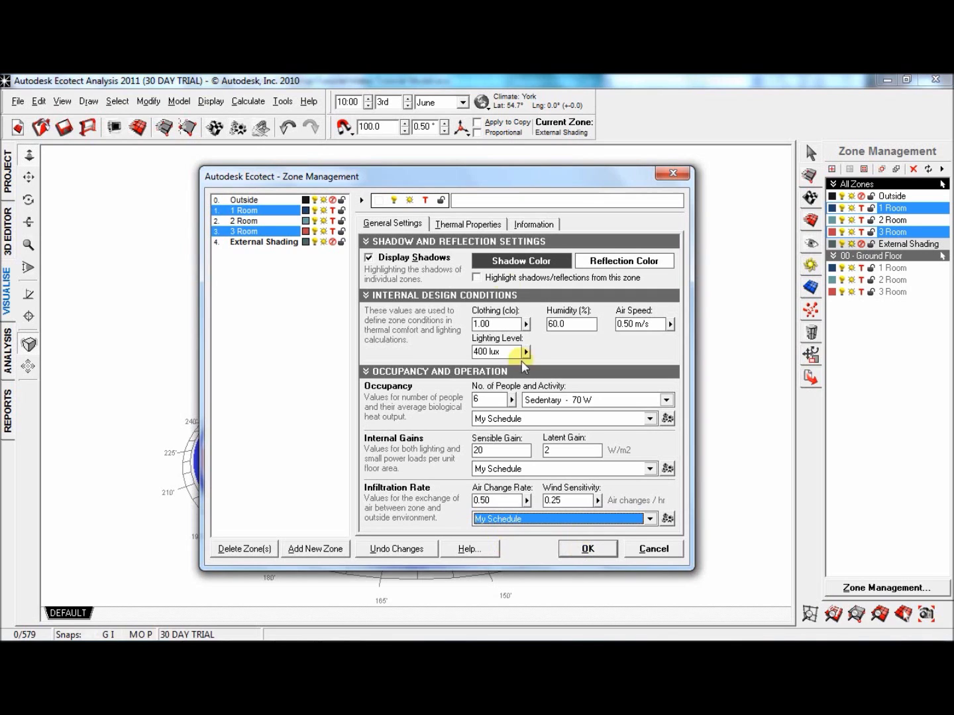
Step: Set both zones' active system to Mixed-Mode System with a thermostat upper band of 22 C
{"action": "left_click", "coordinate": [465, 224]}
{"action": "left_click", "coordinate": [483, 274]}
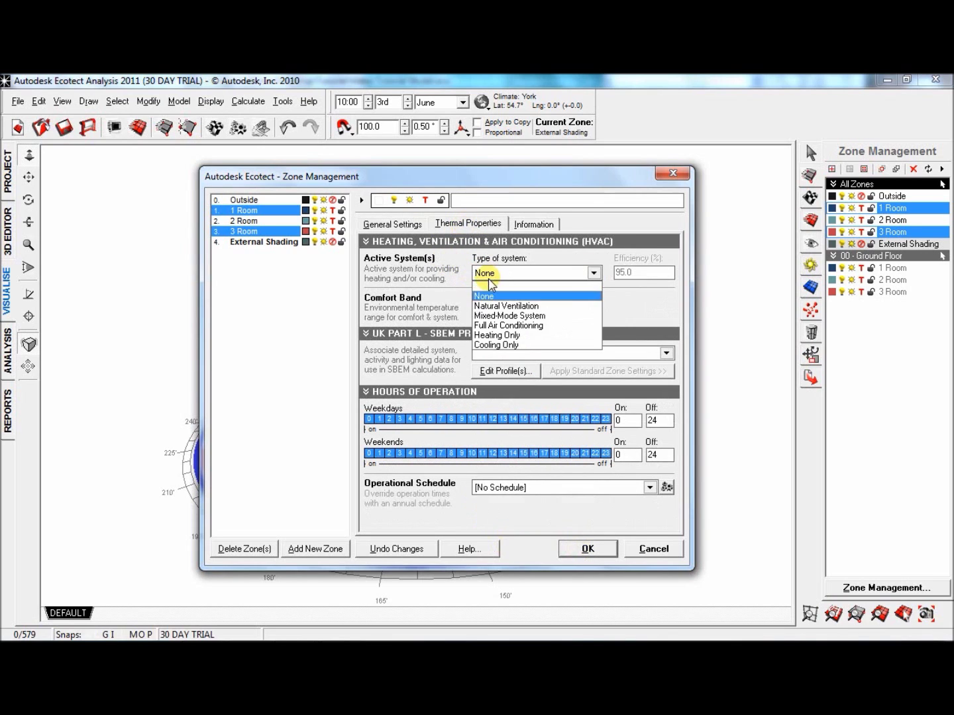
{"action": "left_click", "coordinate": [508, 316]}
{"action": "left_click_drag", "start_coordinate": [544, 310], "coordinate": [571, 321]}
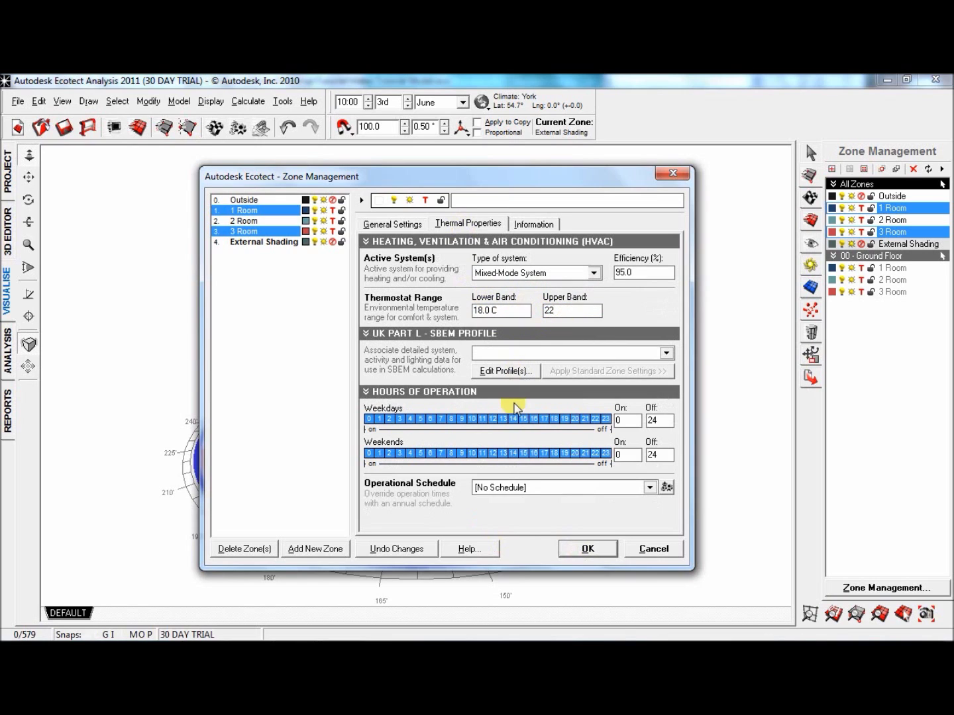
Step: Set the operating hours of zones 1 Room and 3 Room to 7–18 on weekdays and 0–0 on weekends
{"action": "left_click_drag", "start_coordinate": [625, 424], "coordinate": [603, 424]}
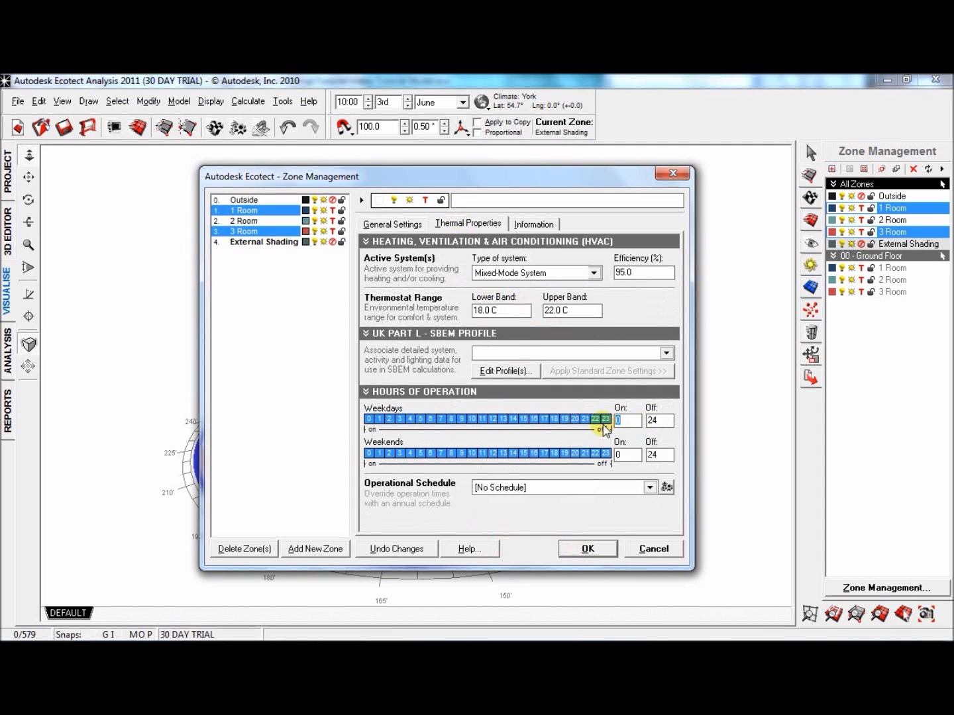
{"action": "type", "text": "7"}
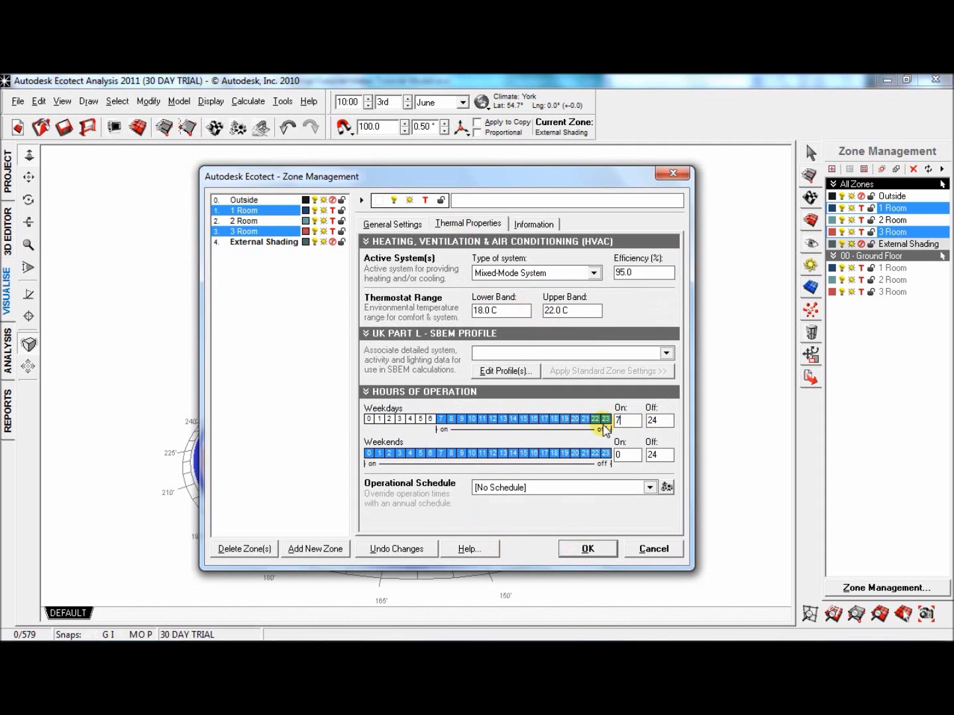
{"action": "left_click_drag", "start_coordinate": [666, 422], "coordinate": [646, 427]}
{"action": "type", "text": "18"}
{"action": "left_click_drag", "start_coordinate": [664, 455], "coordinate": [623, 457]}
{"action": "type", "text": "0"}
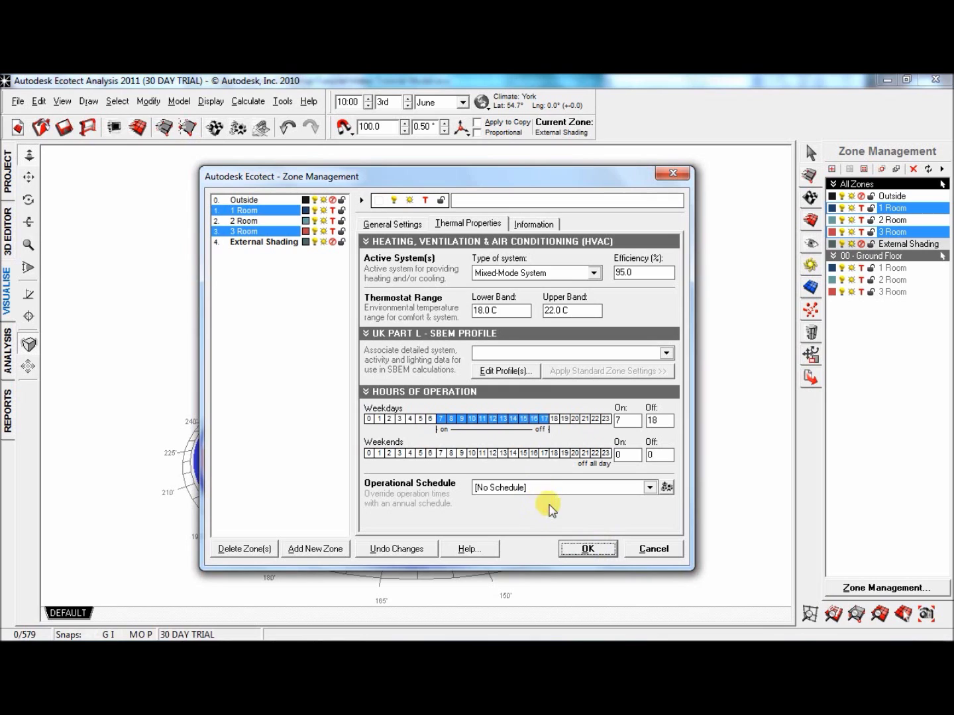
Step: Set the lighting level of zone 2 Room to 200 lux
{"action": "left_click", "coordinate": [252, 221]}
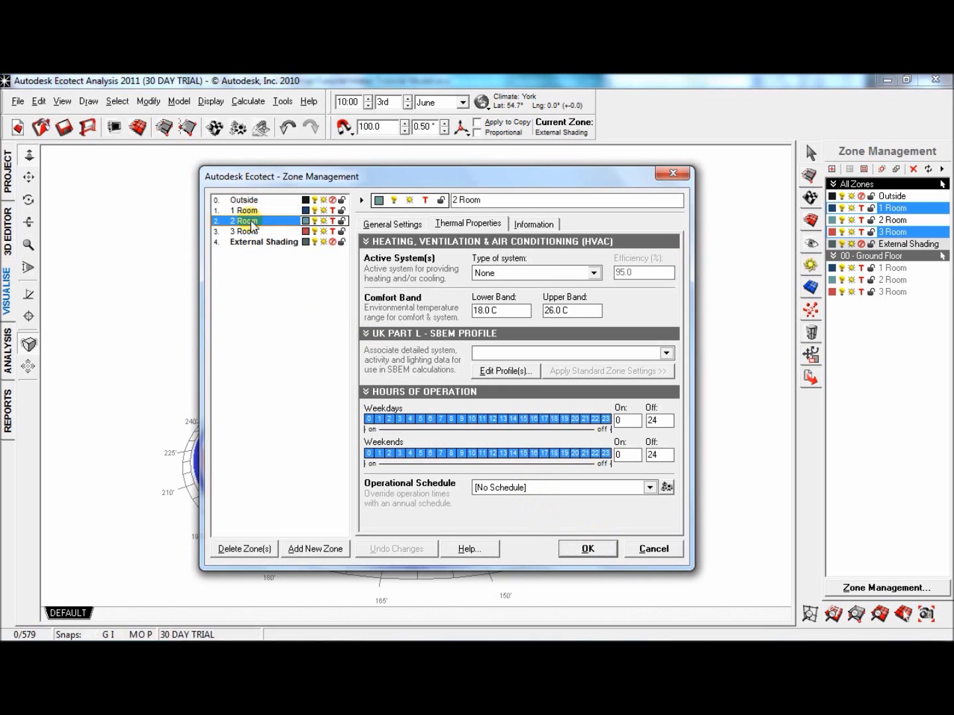
{"action": "left_click", "coordinate": [392, 223]}
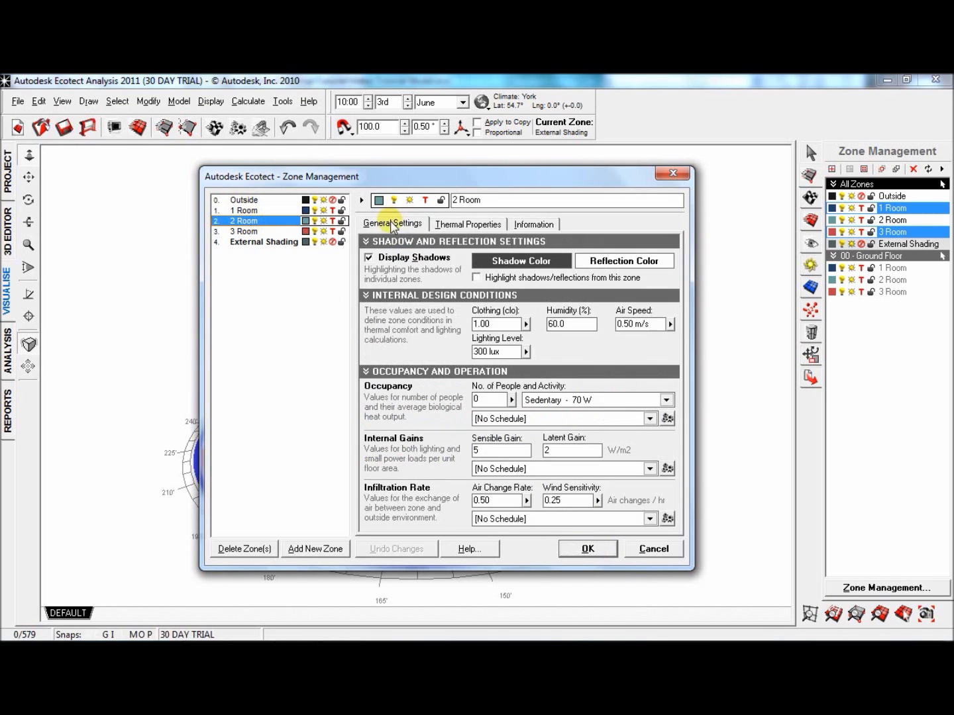
{"action": "left_click_drag", "start_coordinate": [519, 352], "coordinate": [463, 355]}
{"action": "type", "text": "2"}
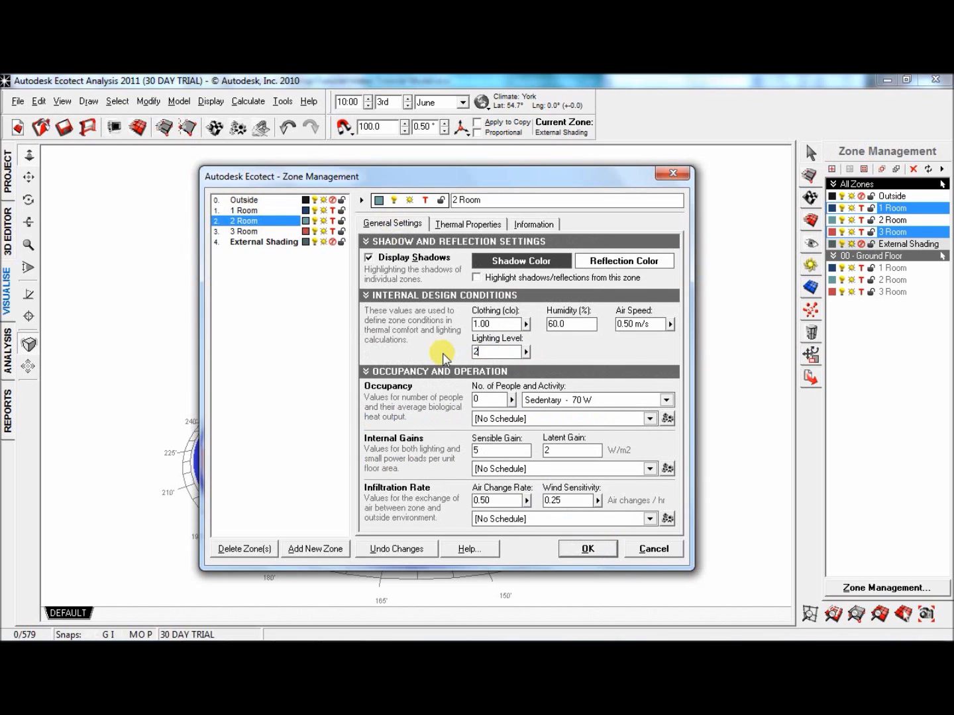
{"action": "type", "text": "00"}
Step: Set the occupancy of 2 Room to Office - Crowded (8m2 ea.) with Walking - 80 W activity, recalculating the zone volumes
{"action": "left_click", "coordinate": [511, 399]}
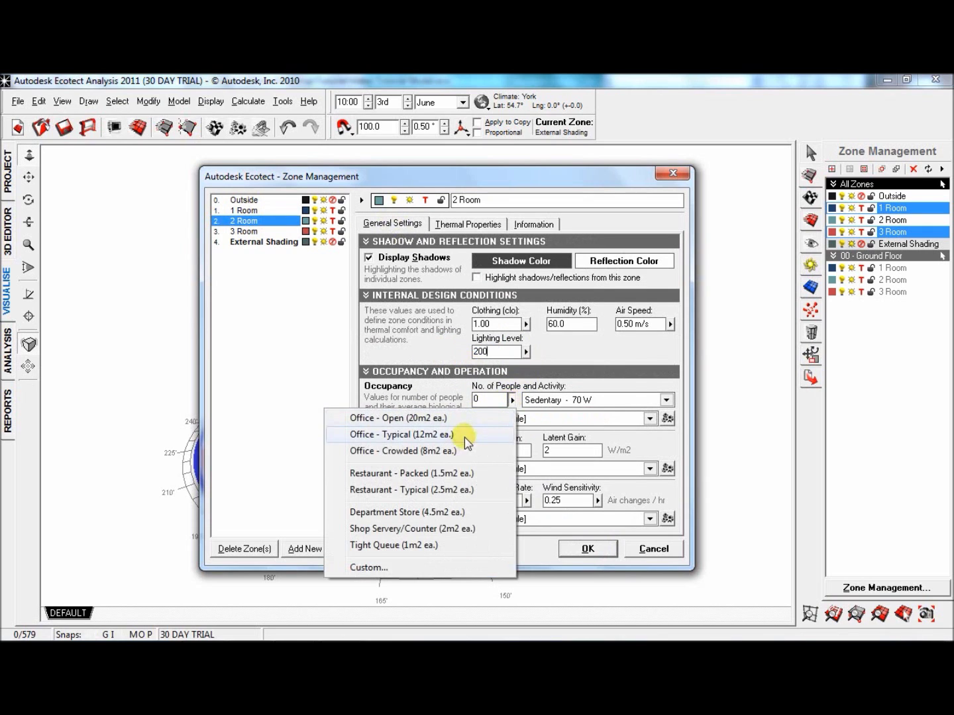
{"action": "left_click", "coordinate": [458, 449]}
{"action": "left_click", "coordinate": [492, 395]}
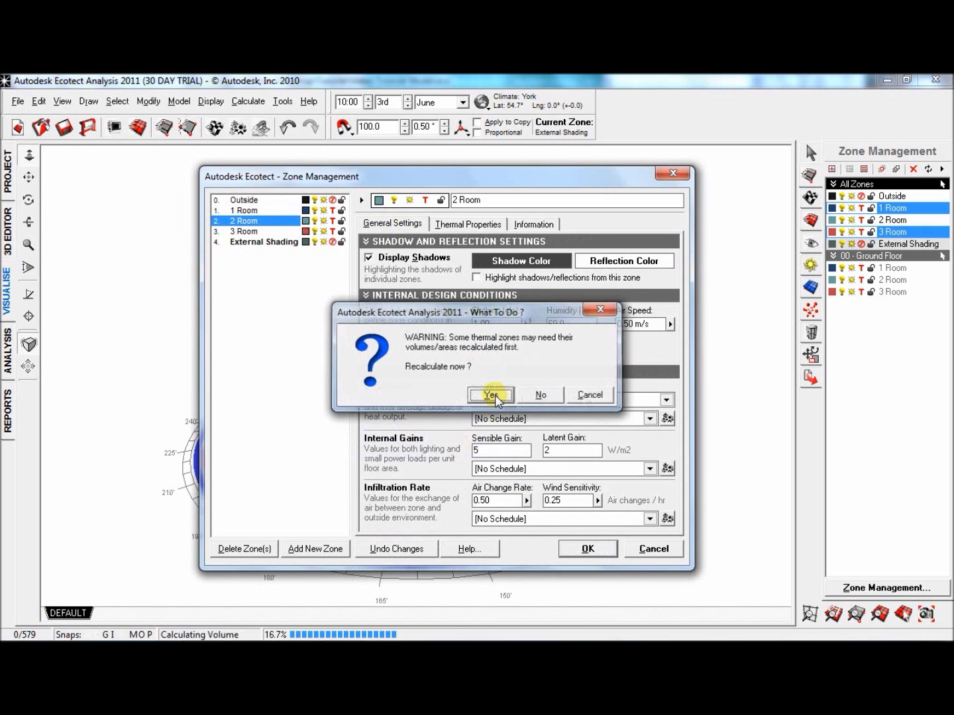
{"action": "left_click", "coordinate": [512, 400]}
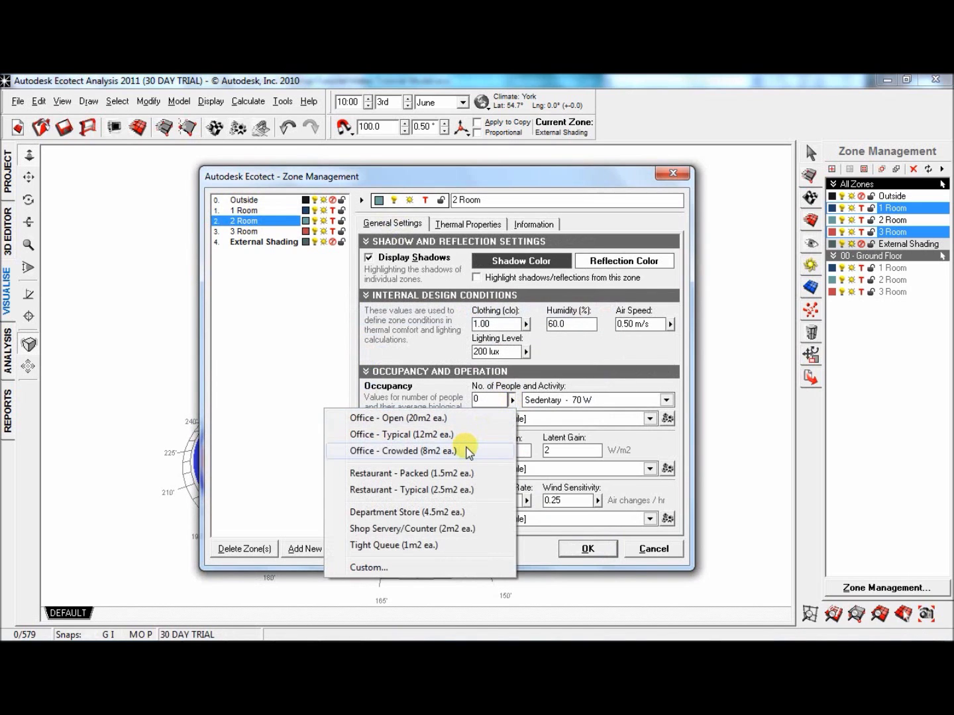
{"action": "left_click", "coordinate": [463, 450]}
{"action": "left_click", "coordinate": [558, 400]}
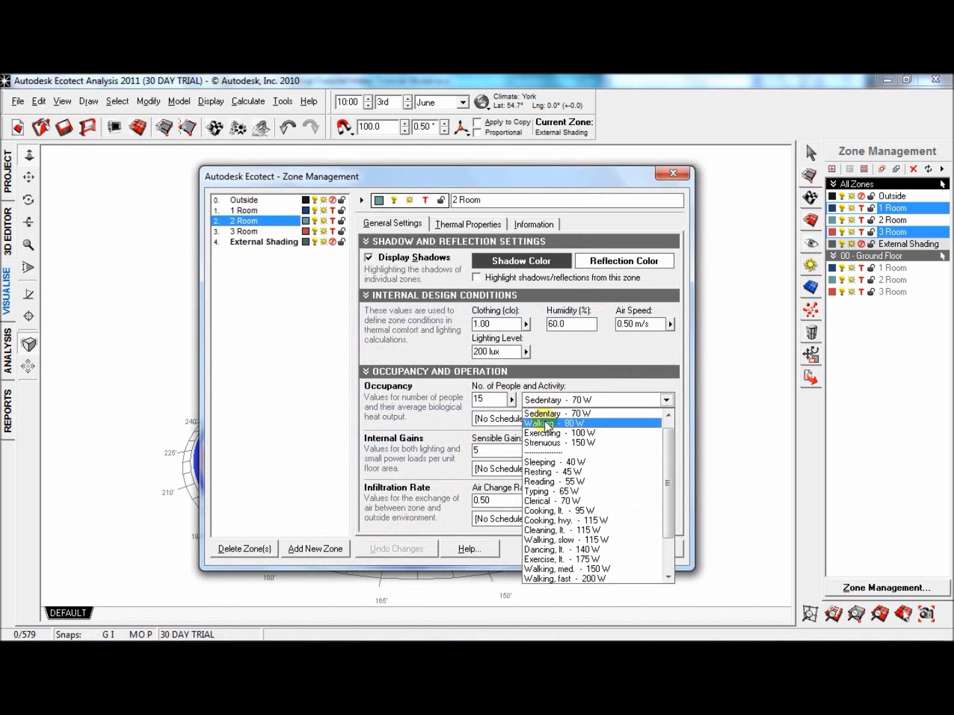
{"action": "left_click", "coordinate": [549, 420]}
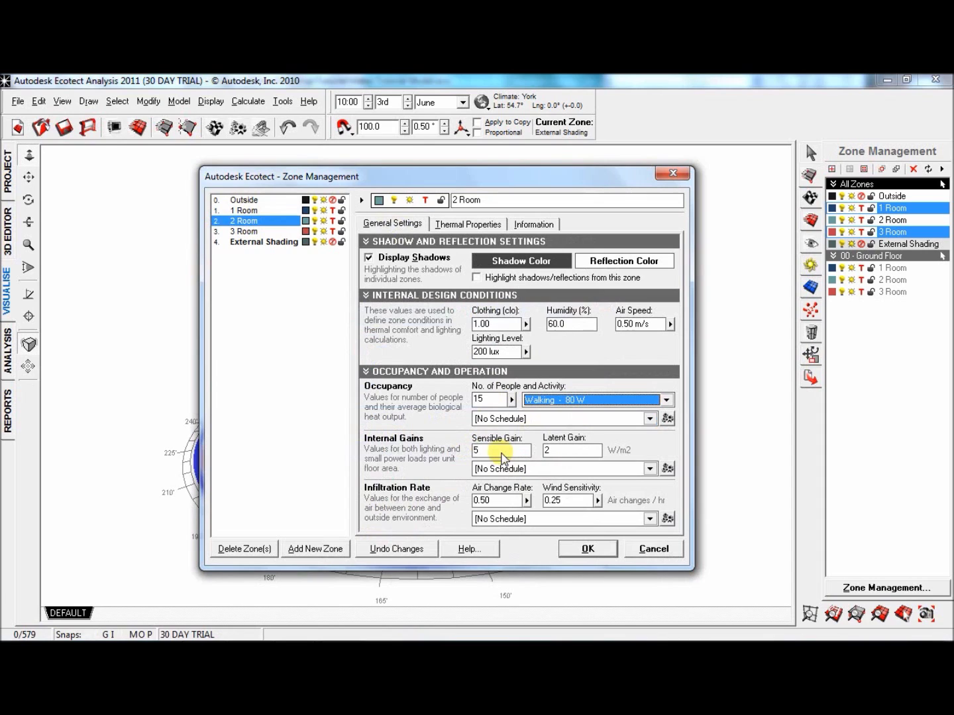
Step: Assign My Schedule to the occupancy, internal gains and infiltration rate of 2 Room
{"action": "left_click", "coordinate": [557, 418]}
{"action": "left_click", "coordinate": [526, 450]}
{"action": "left_click", "coordinate": [516, 469]}
{"action": "left_click", "coordinate": [498, 497]}
{"action": "left_click", "coordinate": [503, 519]}
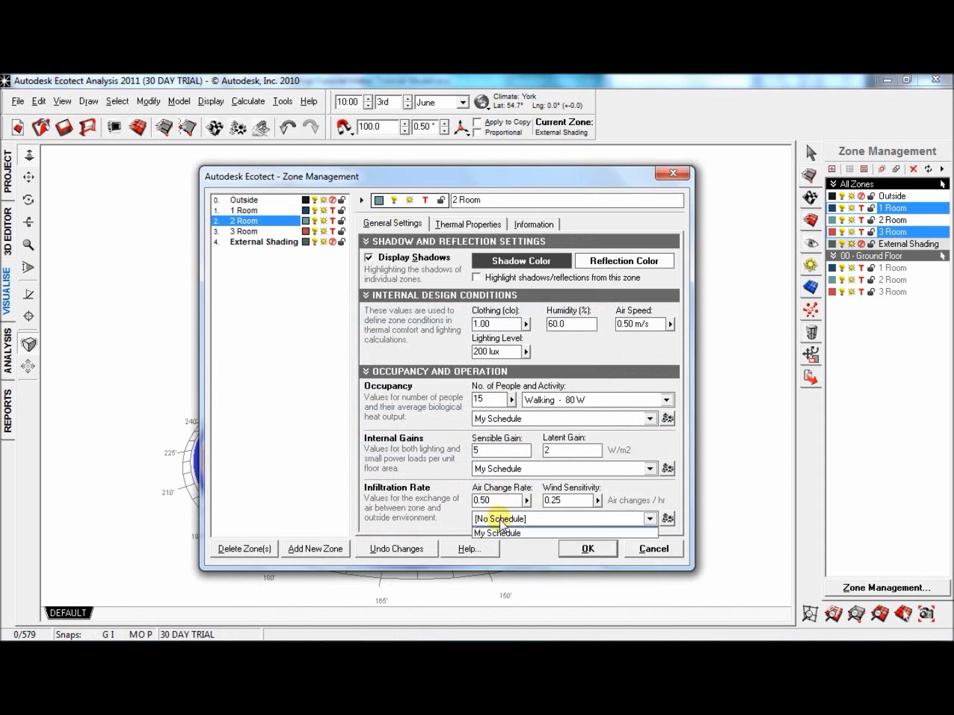
{"action": "left_click", "coordinate": [496, 552]}
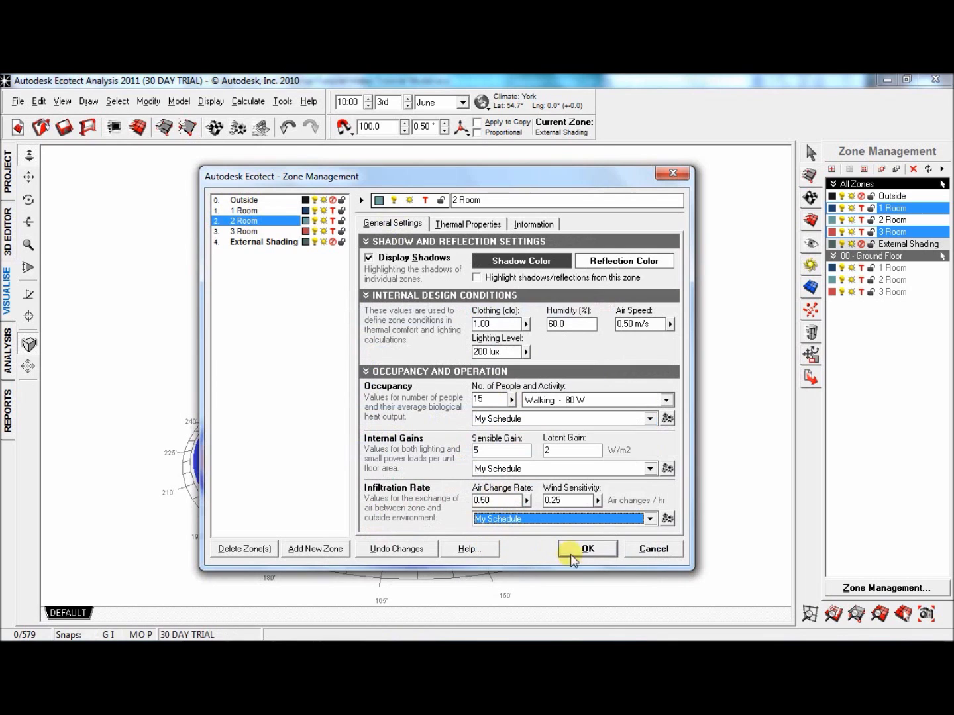
Step: Set the active system of 2 Room to Mixed-Mode System with a thermostat upper band of 22 C
{"action": "left_click", "coordinate": [464, 225]}
{"action": "left_click", "coordinate": [529, 273]}
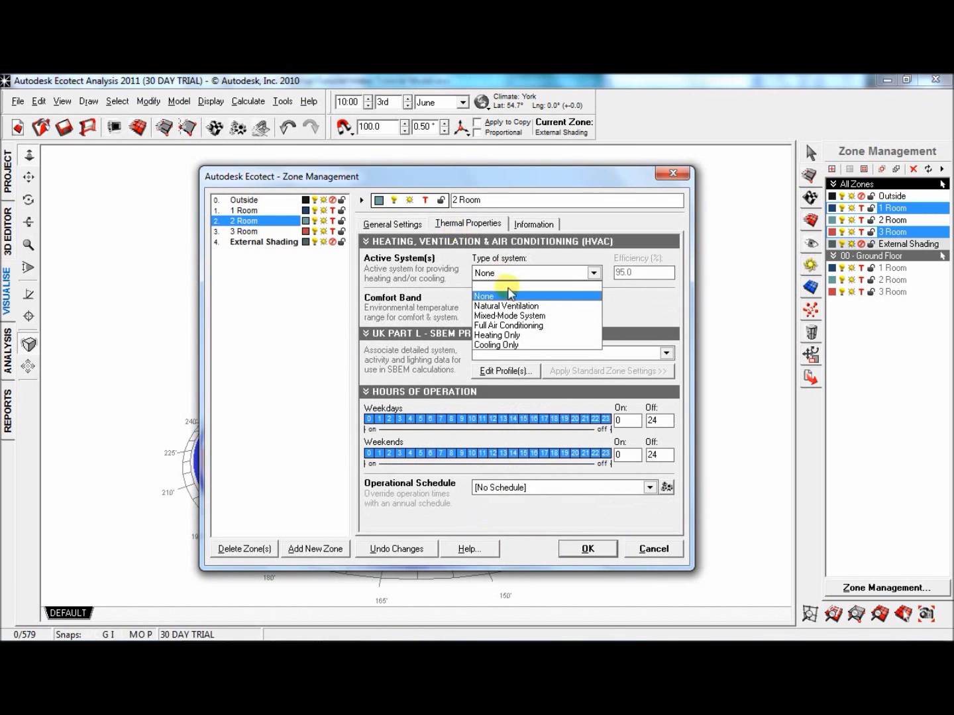
{"action": "left_click", "coordinate": [510, 315]}
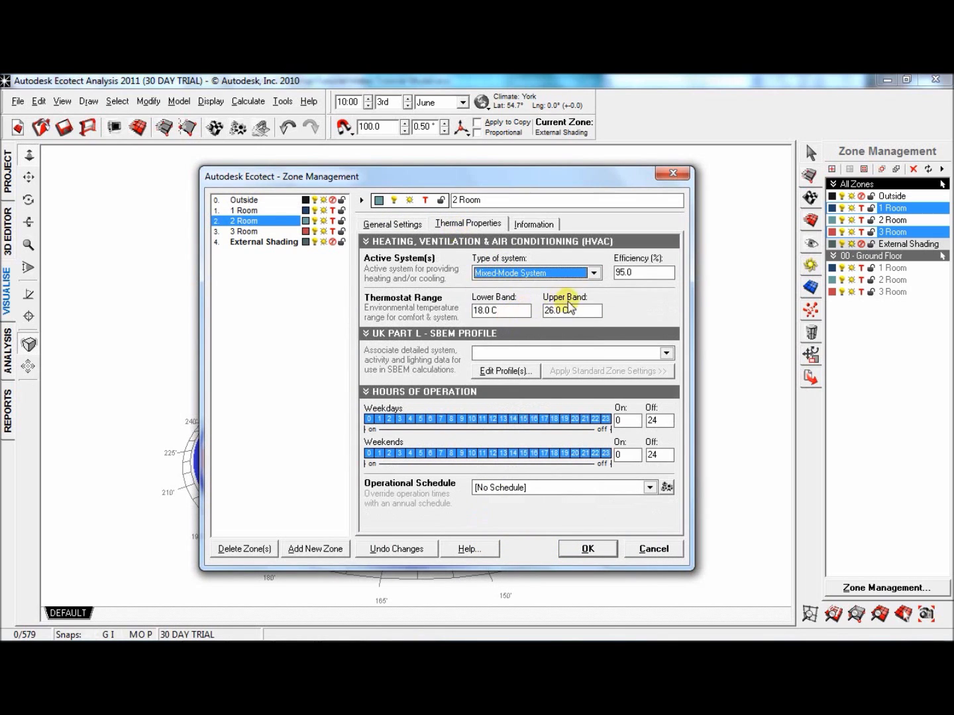
{"action": "left_click_drag", "start_coordinate": [568, 314], "coordinate": [539, 312]}
{"action": "type", "text": "22"}
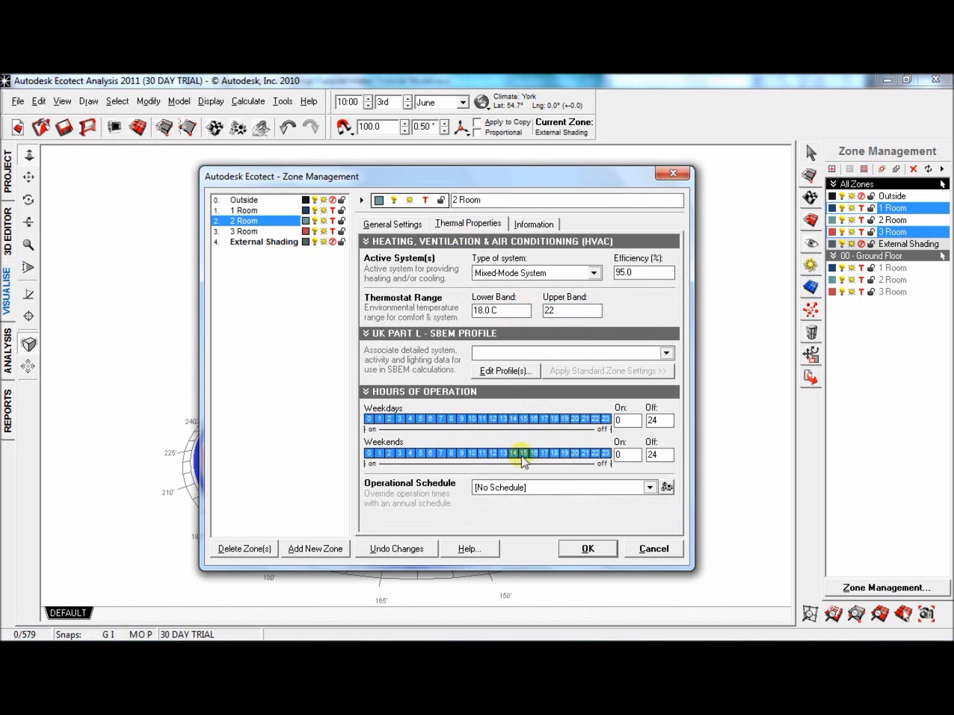
Step: Set the operating hours of 2 Room to 7–18 on weekdays and off all day at weekends
{"action": "left_click_drag", "start_coordinate": [665, 421], "coordinate": [643, 429]}
{"action": "type", "text": "18"}
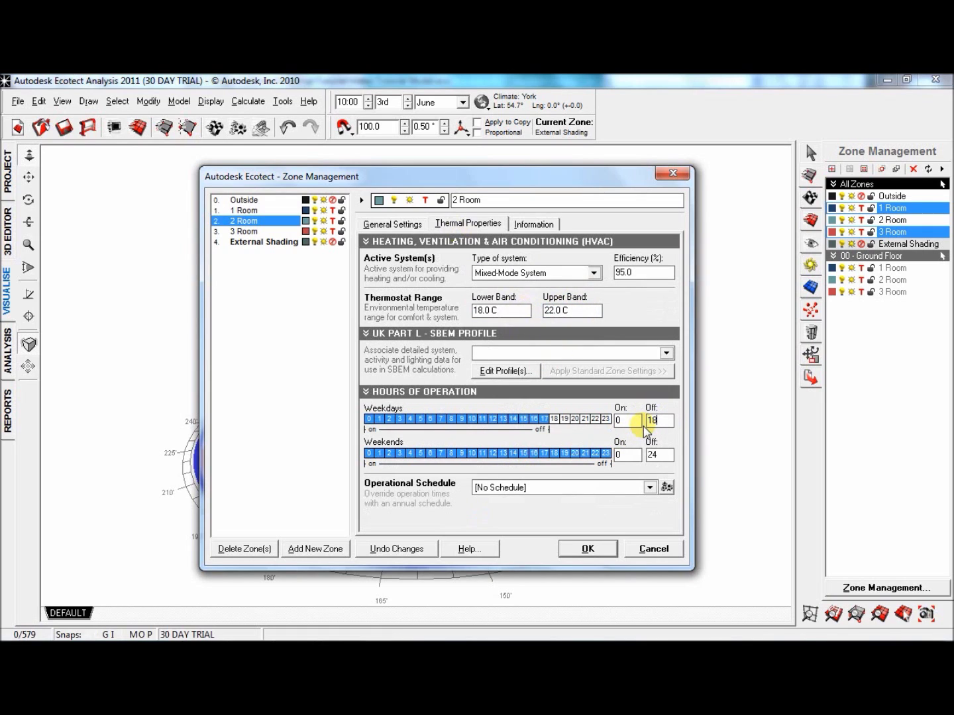
{"action": "left_click_drag", "start_coordinate": [624, 424], "coordinate": [600, 422]}
{"action": "type", "text": "7"}
{"action": "double_click", "coordinate": [656, 454]}
{"action": "type", "text": "0"}
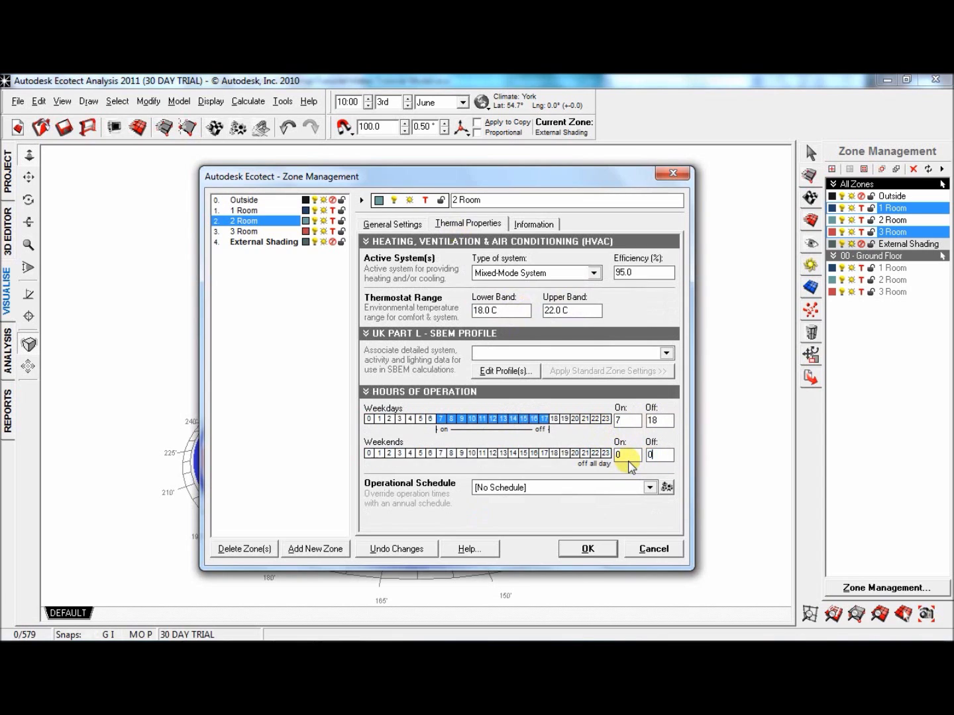
Step: Review the settings of 1 Room, 2 Room and 3 Room and accept the zone changes
{"action": "left_click", "coordinate": [274, 211]}
{"action": "left_click", "coordinate": [276, 220]}
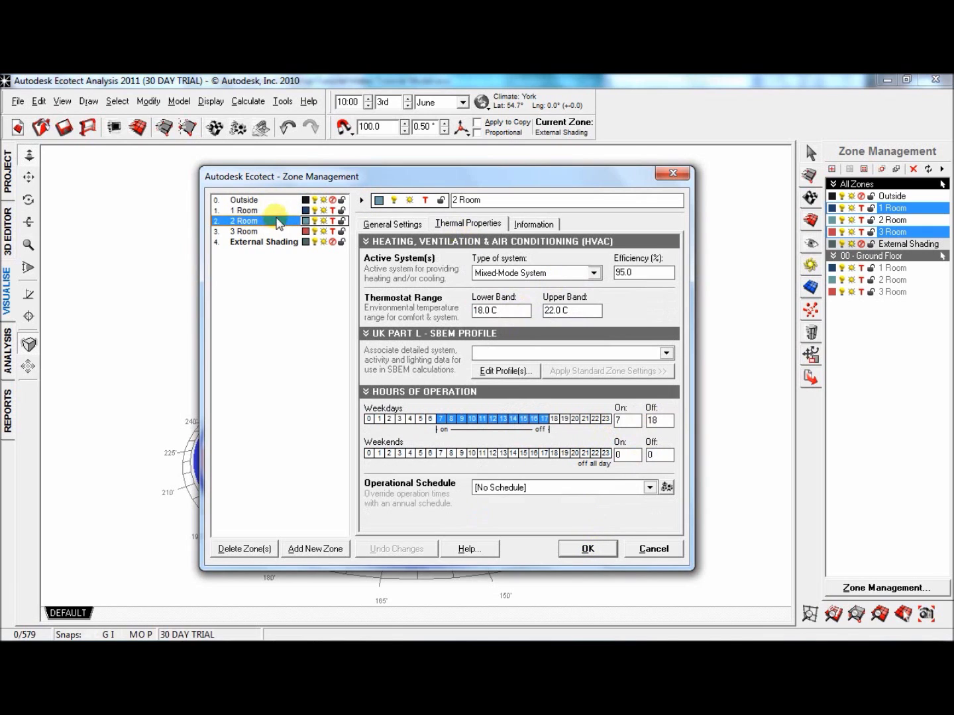
{"action": "left_click", "coordinate": [277, 231]}
{"action": "left_click", "coordinate": [378, 224]}
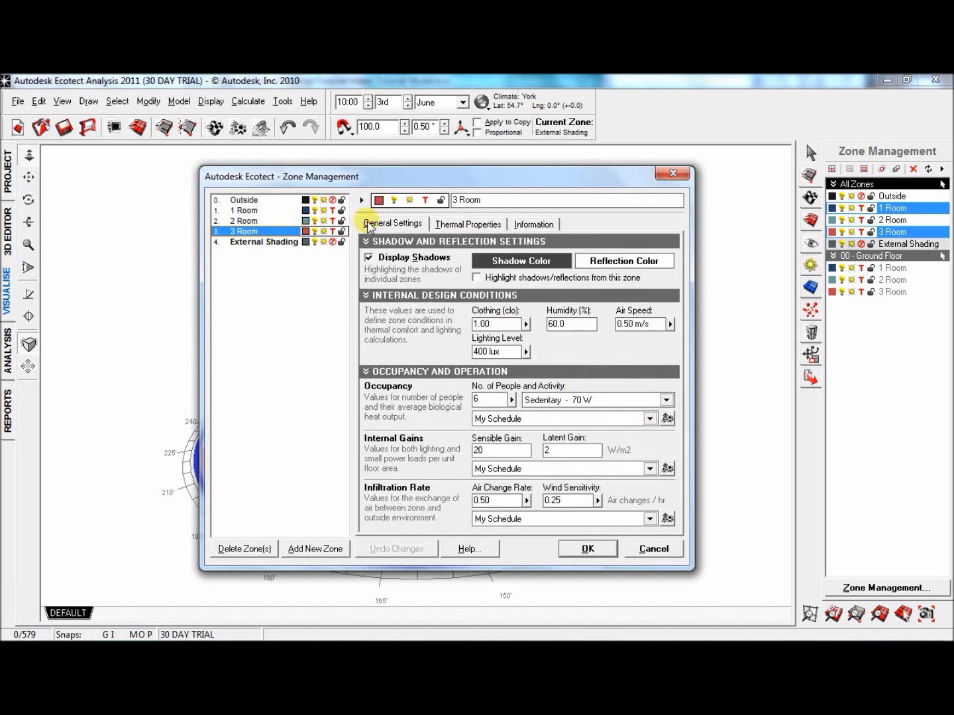
{"action": "left_click", "coordinate": [277, 211]}
{"action": "left_click", "coordinate": [278, 231]}
{"action": "left_click", "coordinate": [279, 221]}
{"action": "left_click", "coordinate": [598, 548]}
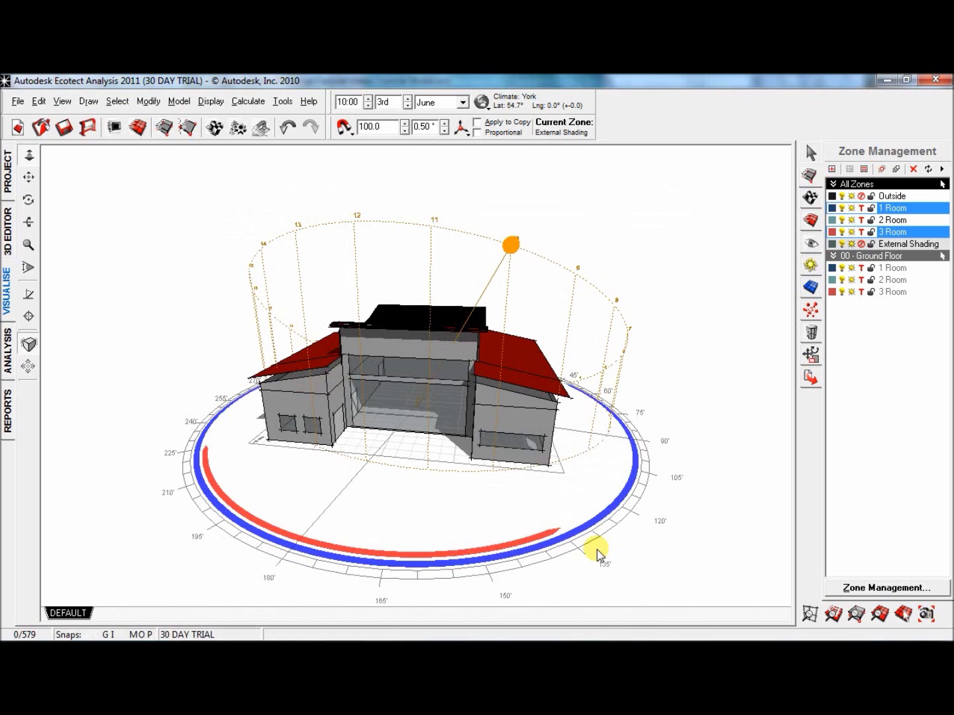
{"action": "left_click", "coordinate": [249, 105]}
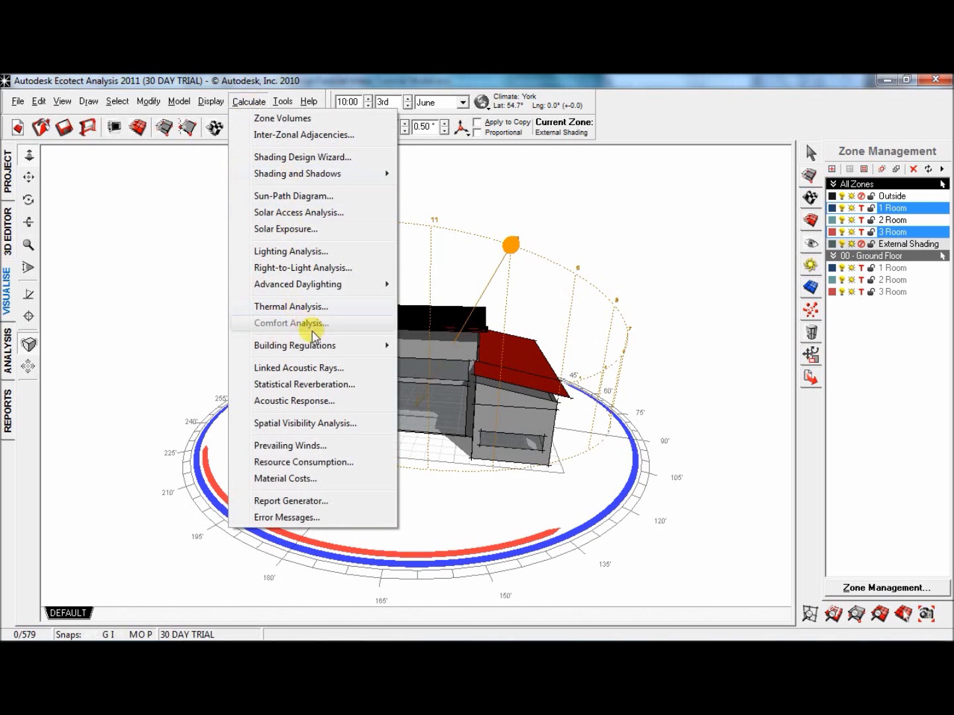
{"action": "left_click", "coordinate": [301, 308]}
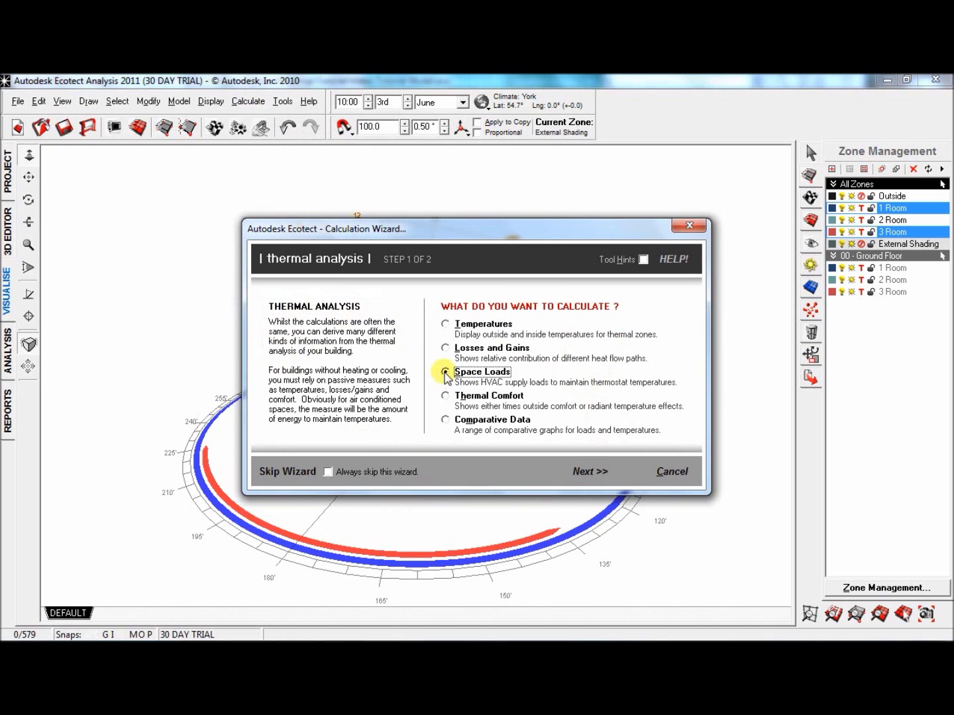
{"action": "left_click", "coordinate": [603, 471]}
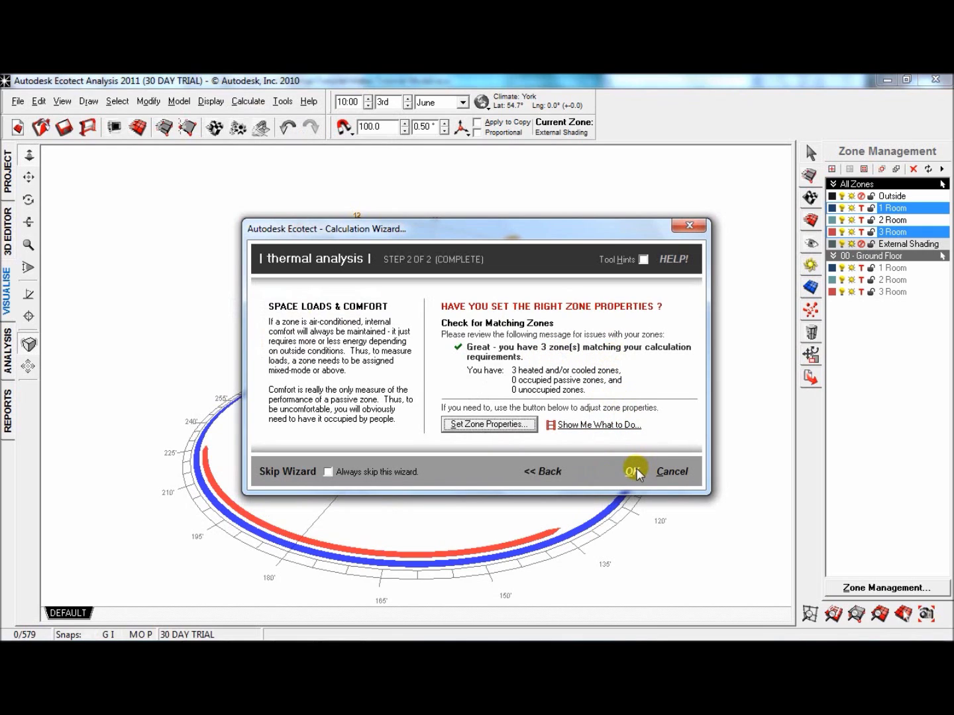
{"action": "left_click", "coordinate": [674, 472]}
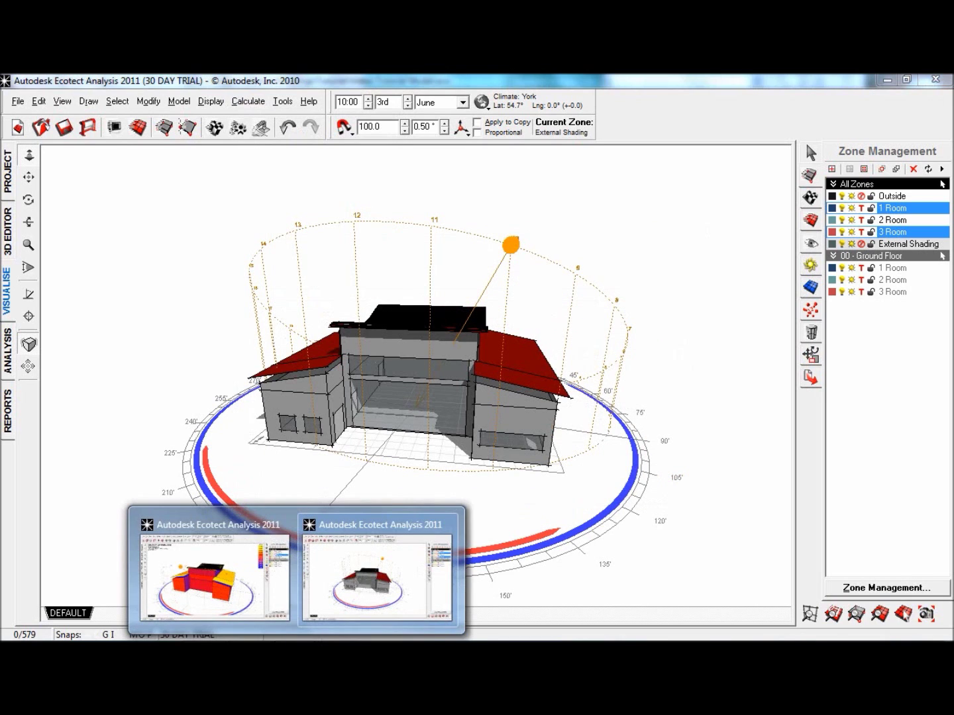
Step: Switch to the Ecotect window with Video Tutorial Model.eco and examine its monthly heating/cooling loads graph and results table
{"action": "left_click", "coordinate": [225, 596]}
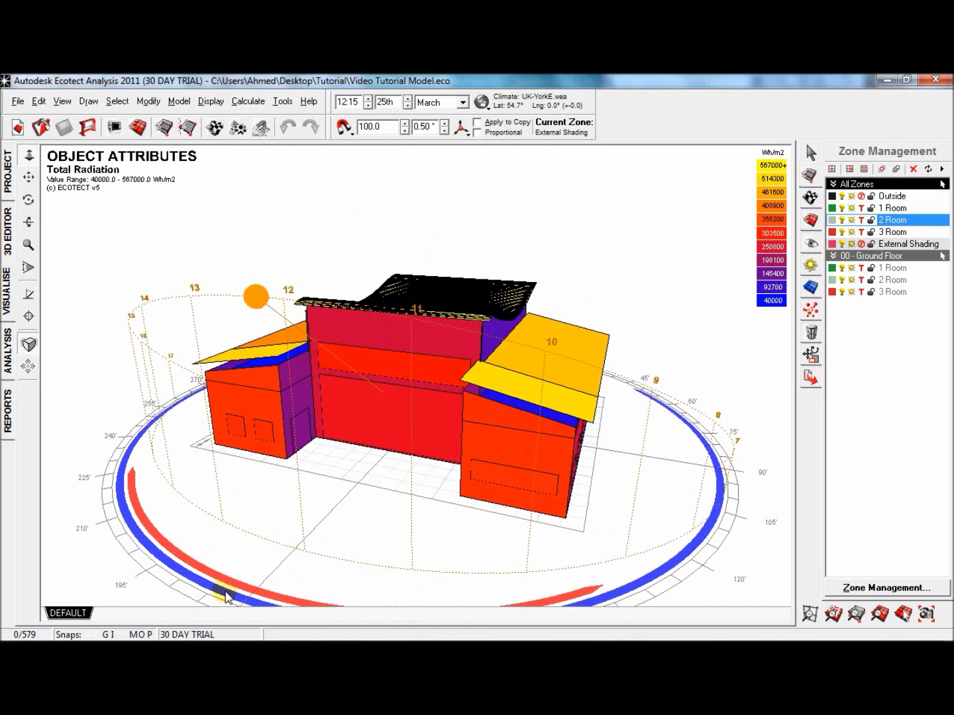
{"action": "left_click", "coordinate": [7, 347]}
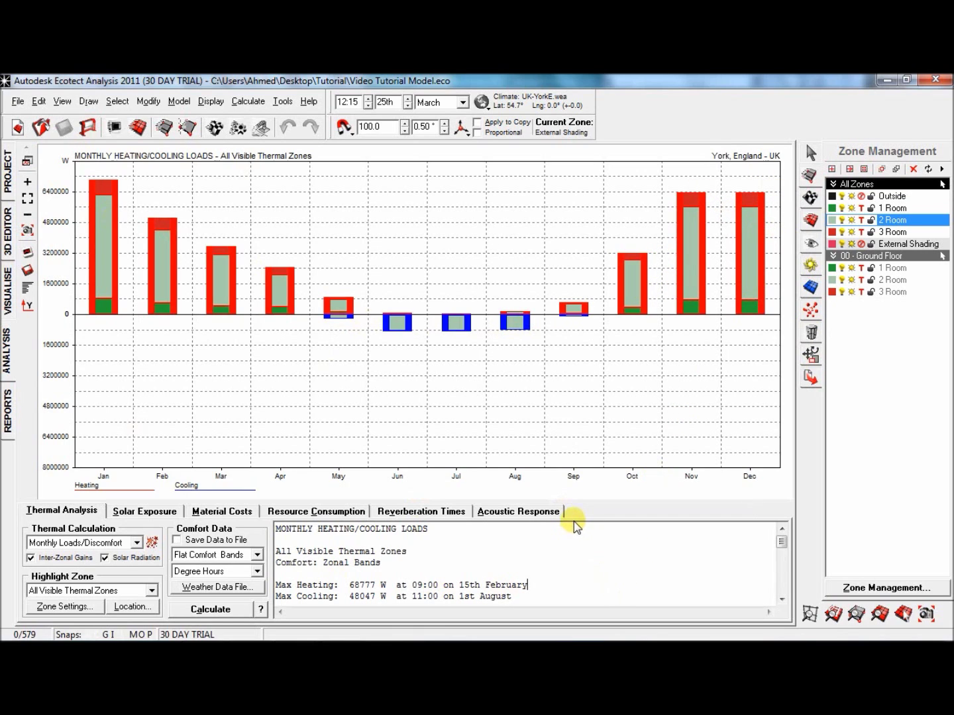
{"action": "left_click_drag", "start_coordinate": [575, 502], "coordinate": [582, 419]}
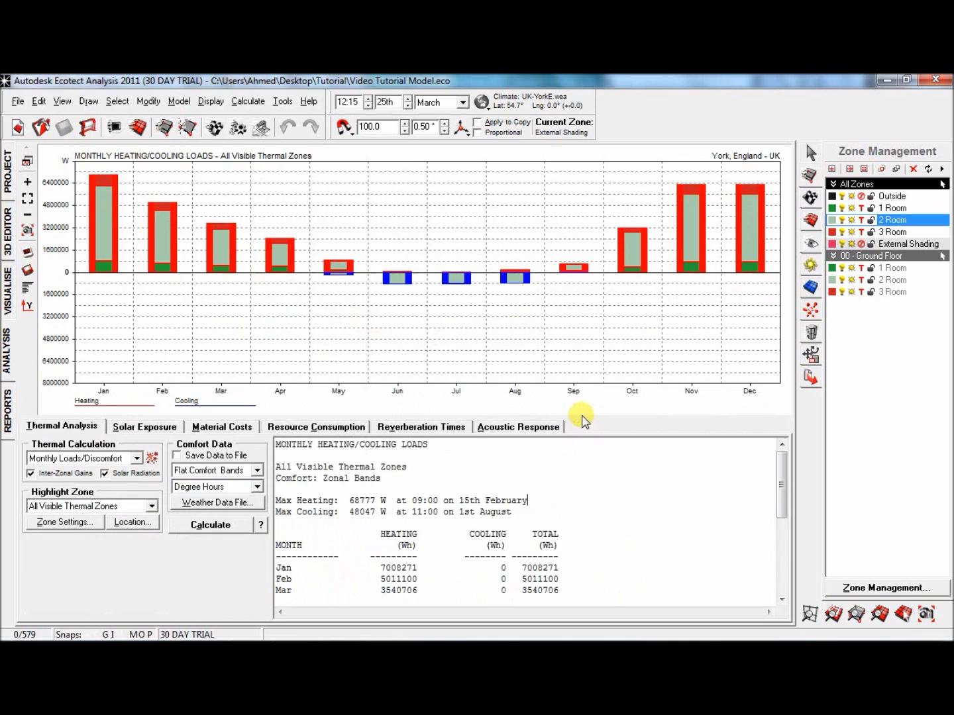
{"action": "left_click_drag", "start_coordinate": [781, 475], "coordinate": [782, 553]}
{"action": "left_click", "coordinate": [534, 558]}
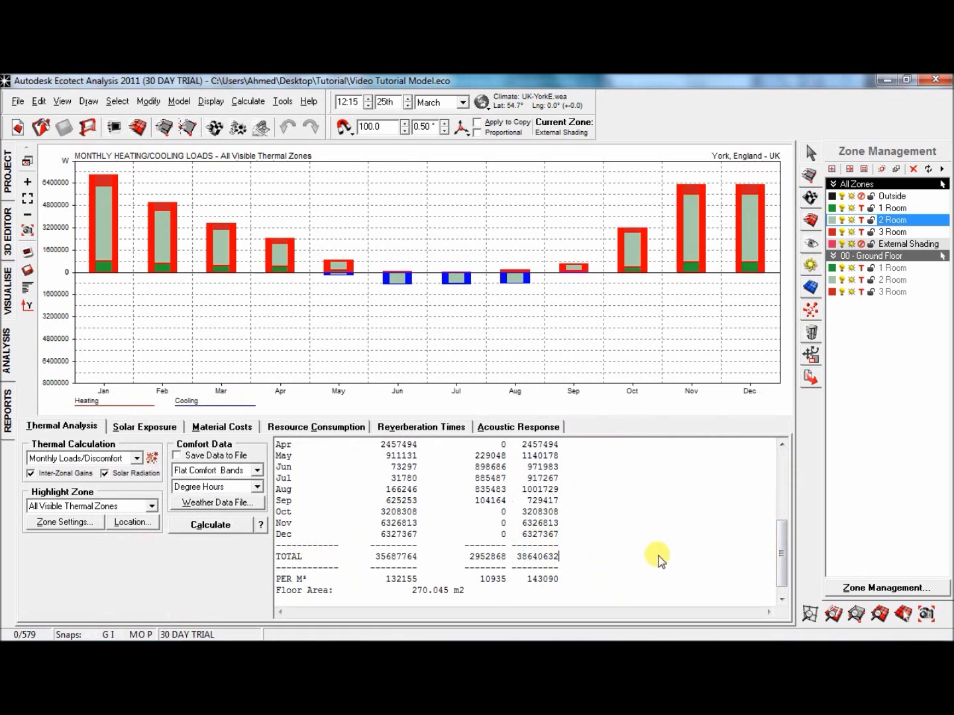
{"action": "left_click_drag", "start_coordinate": [783, 560], "coordinate": [784, 534]}
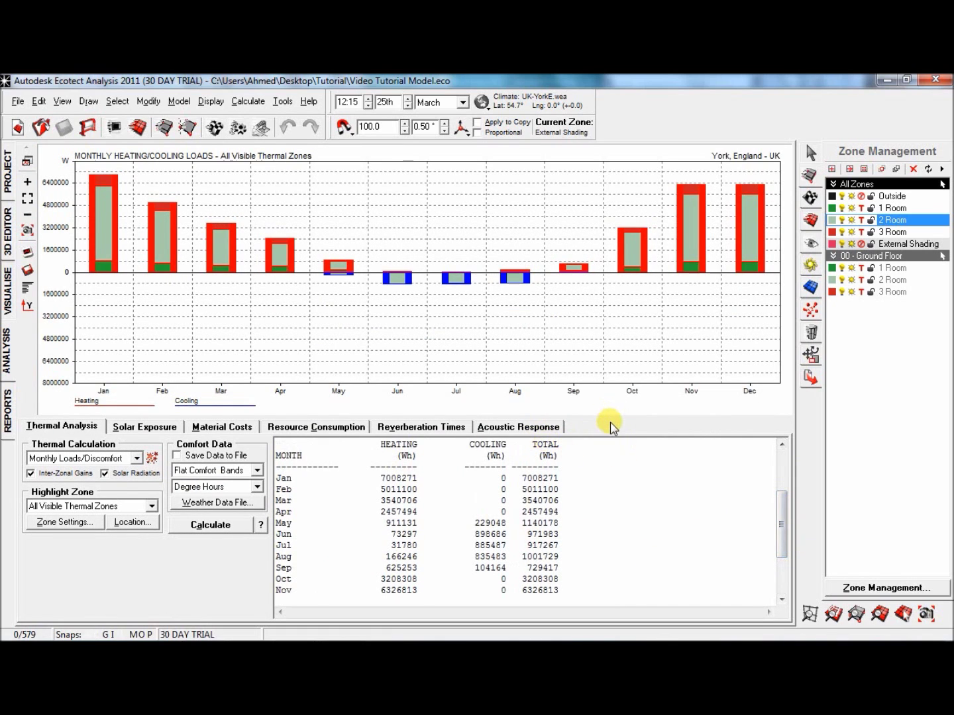
{"action": "left_click_drag", "start_coordinate": [610, 417], "coordinate": [617, 348]}
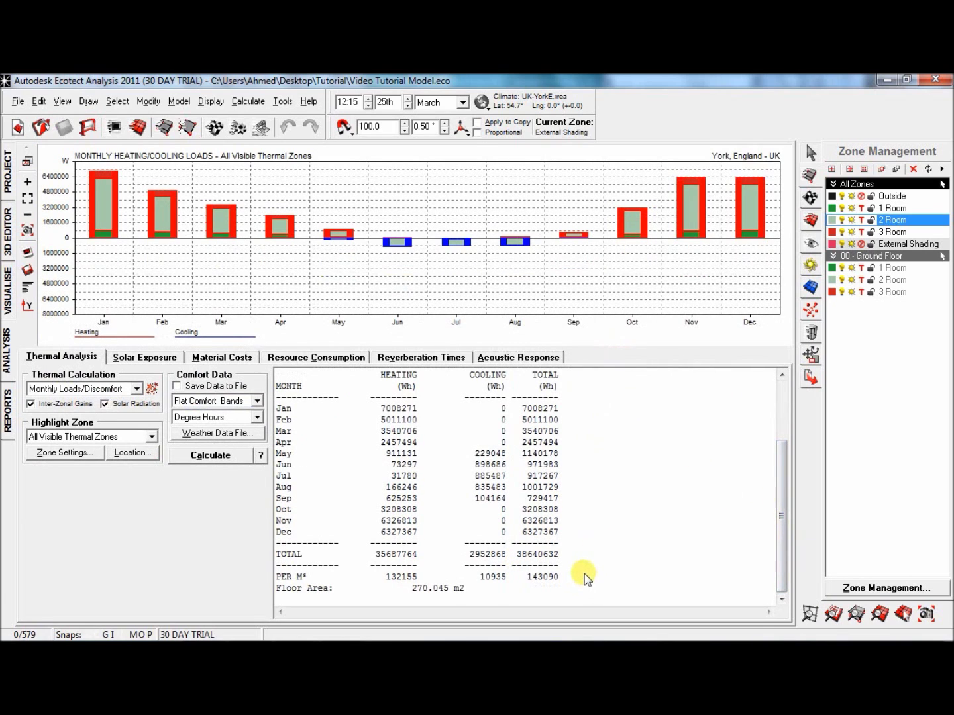
{"action": "left_click_drag", "start_coordinate": [581, 349], "coordinate": [587, 457]}
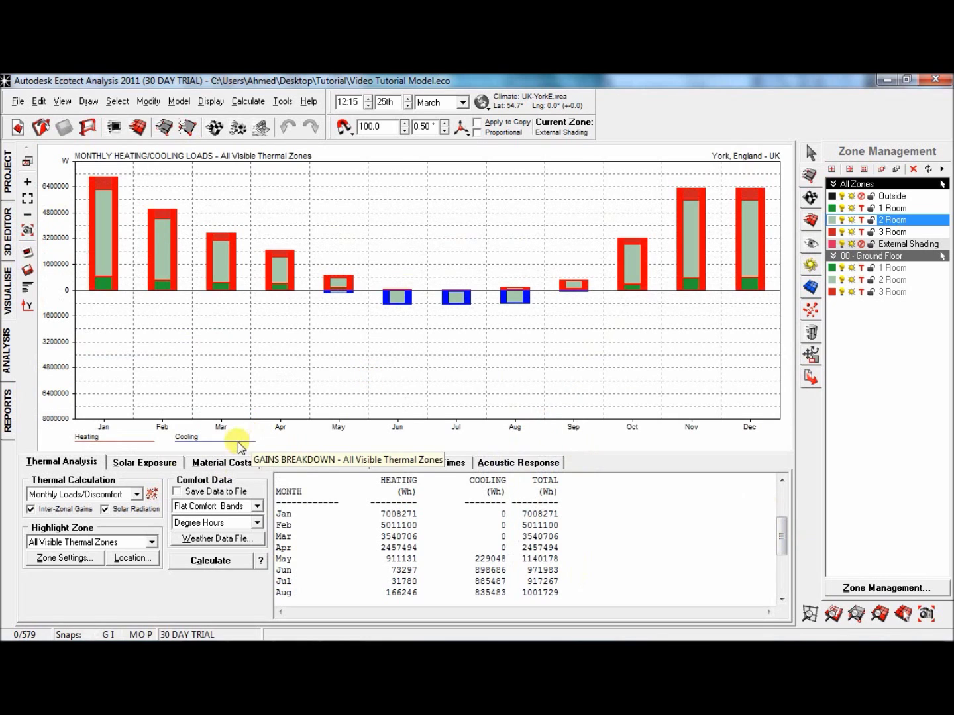
Step: Calculate the Passive Gains Breakdown for all visible thermal zones
{"action": "left_click", "coordinate": [108, 497]}
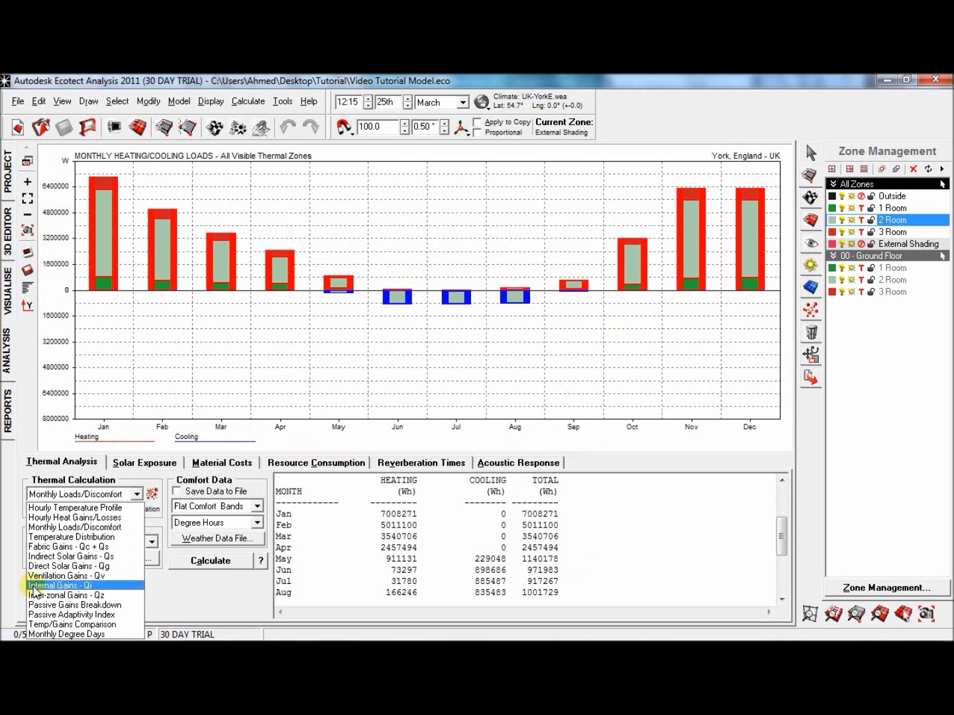
{"action": "left_click", "coordinate": [75, 605]}
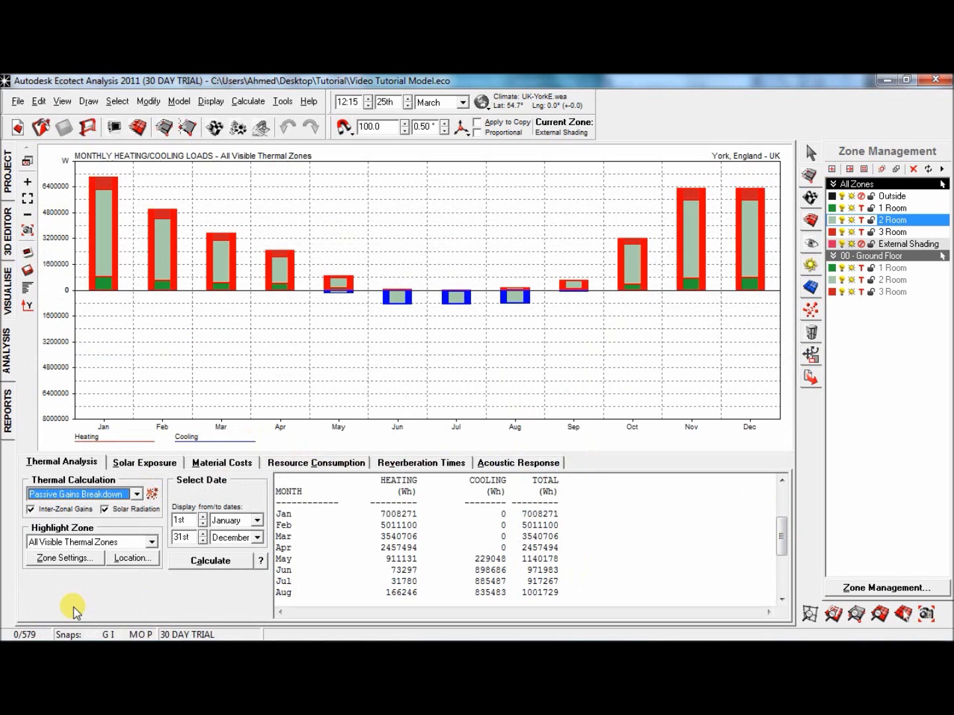
{"action": "left_click", "coordinate": [222, 570]}
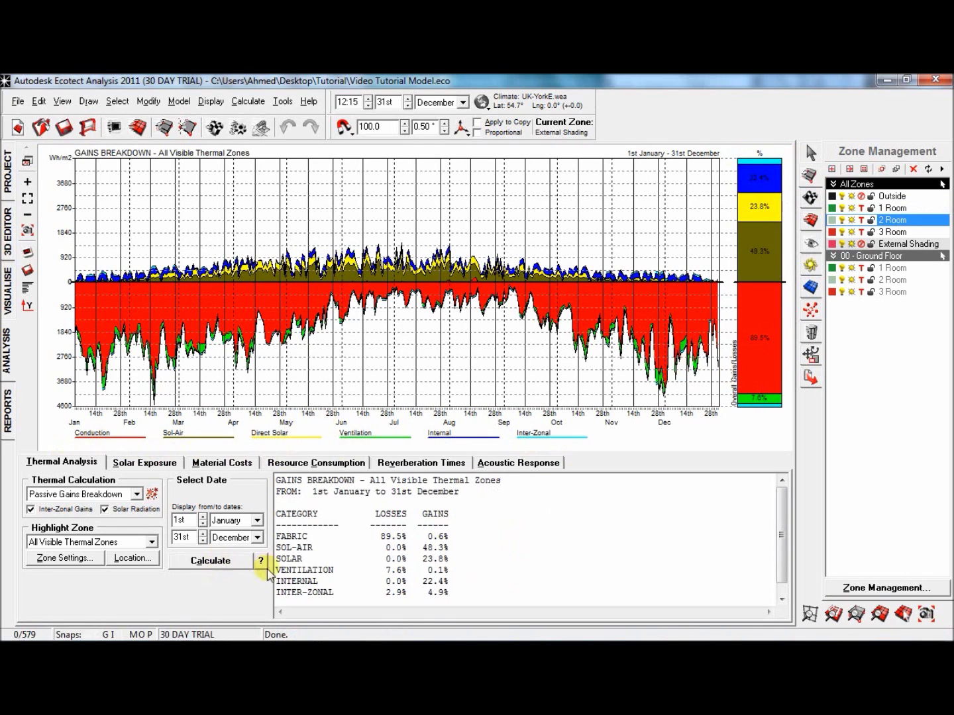
Step: Examine the fabric row's losses in the gains breakdown table and the matching conduction entry in the graph legend
{"action": "left_click_drag", "start_coordinate": [282, 537], "coordinate": [386, 538]}
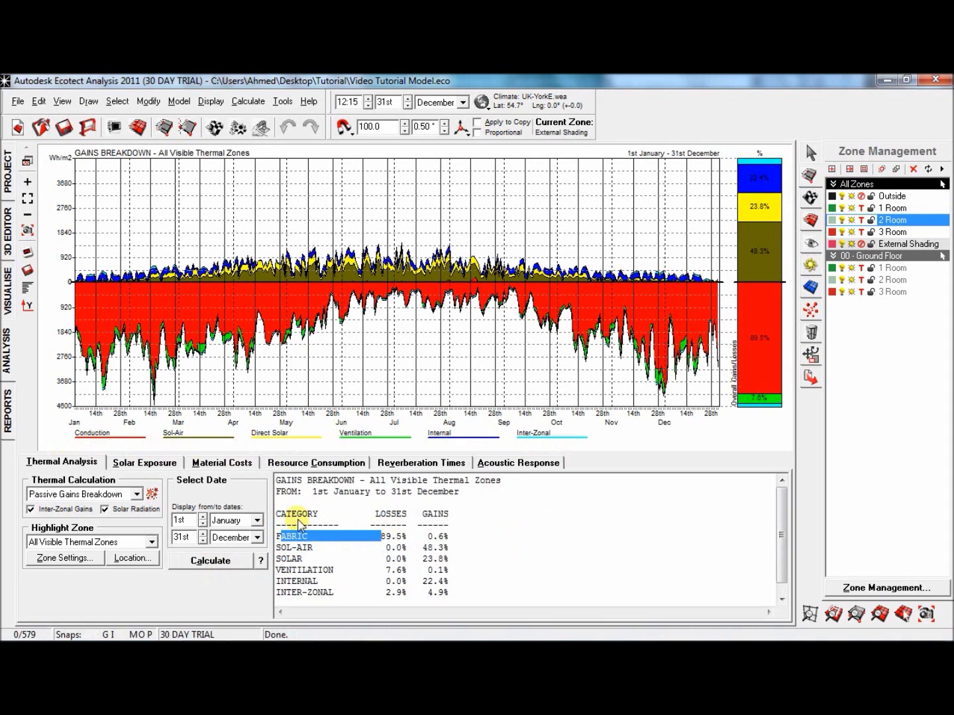
{"action": "left_click", "coordinate": [302, 556]}
{"action": "left_click_drag", "start_coordinate": [422, 548], "coordinate": [442, 543]}
{"action": "left_click", "coordinate": [434, 552]}
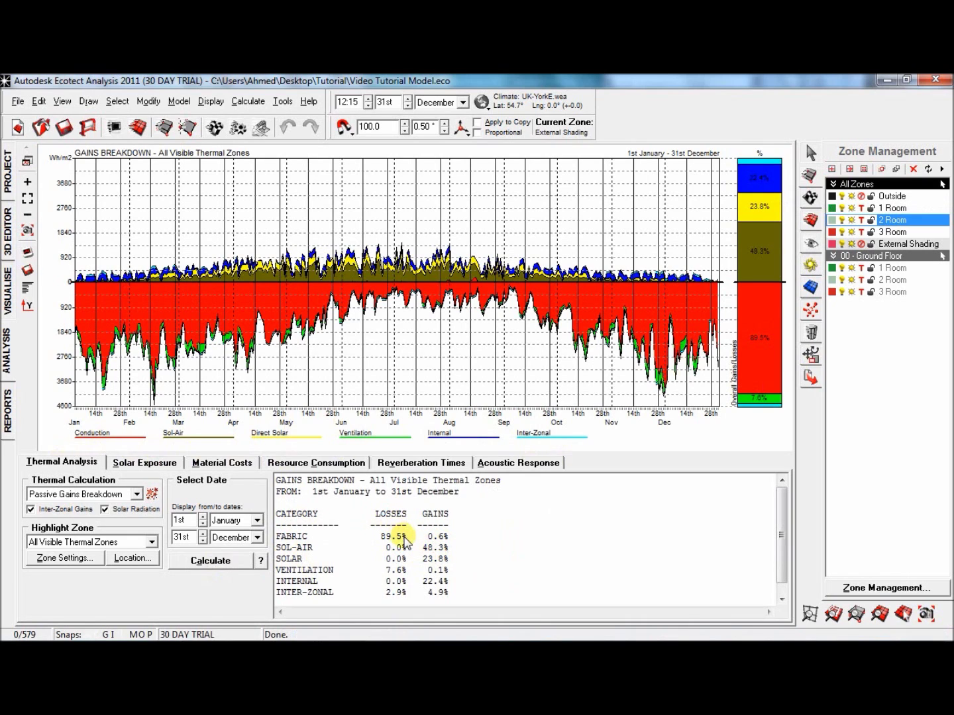
{"action": "left_click_drag", "start_coordinate": [406, 538], "coordinate": [380, 538]}
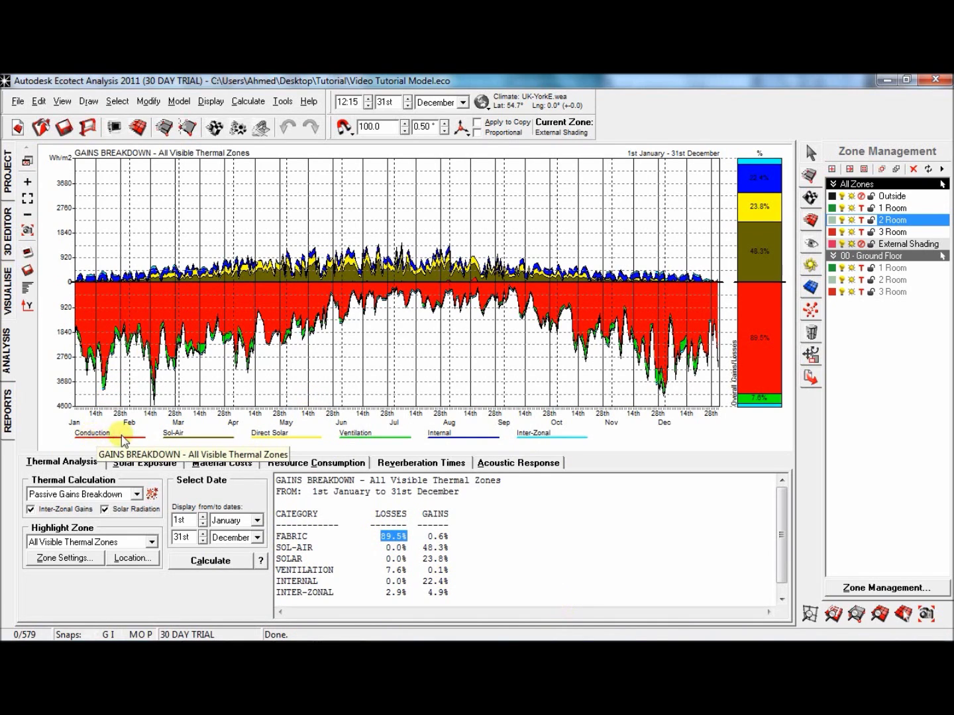
{"action": "double_click", "coordinate": [504, 575]}
{"action": "left_click", "coordinate": [448, 506]}
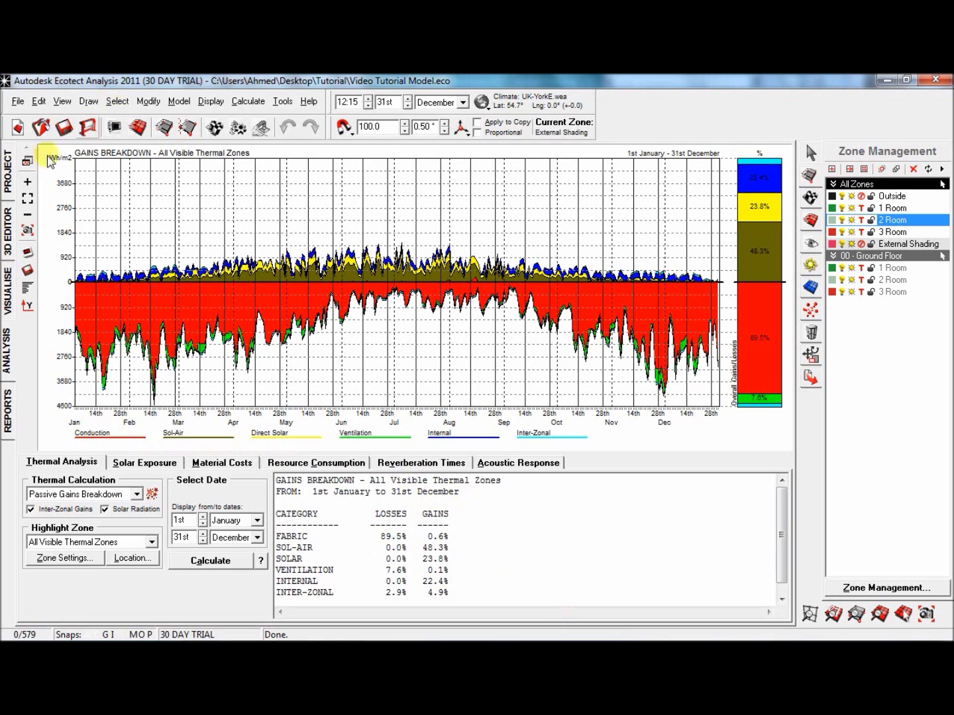
Step: Return to the visualised 3D model, select all window elements and show their selection information
{"action": "left_click", "coordinate": [8, 292]}
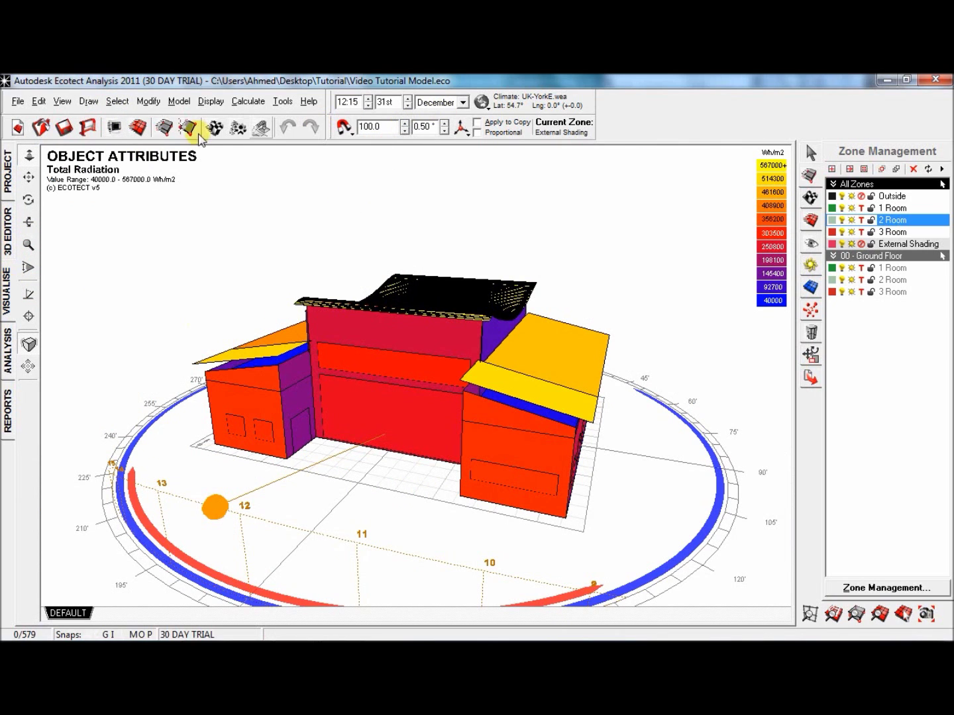
{"action": "left_click", "coordinate": [117, 101]}
{"action": "mouse_move", "coordinate": [160, 300]}
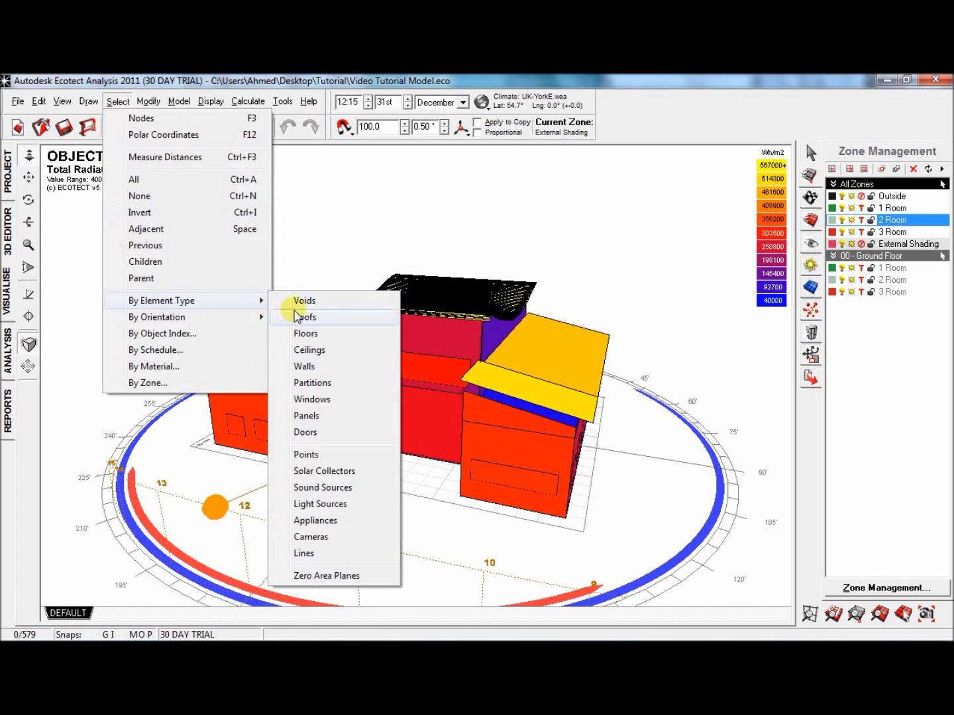
{"action": "left_click", "coordinate": [327, 399]}
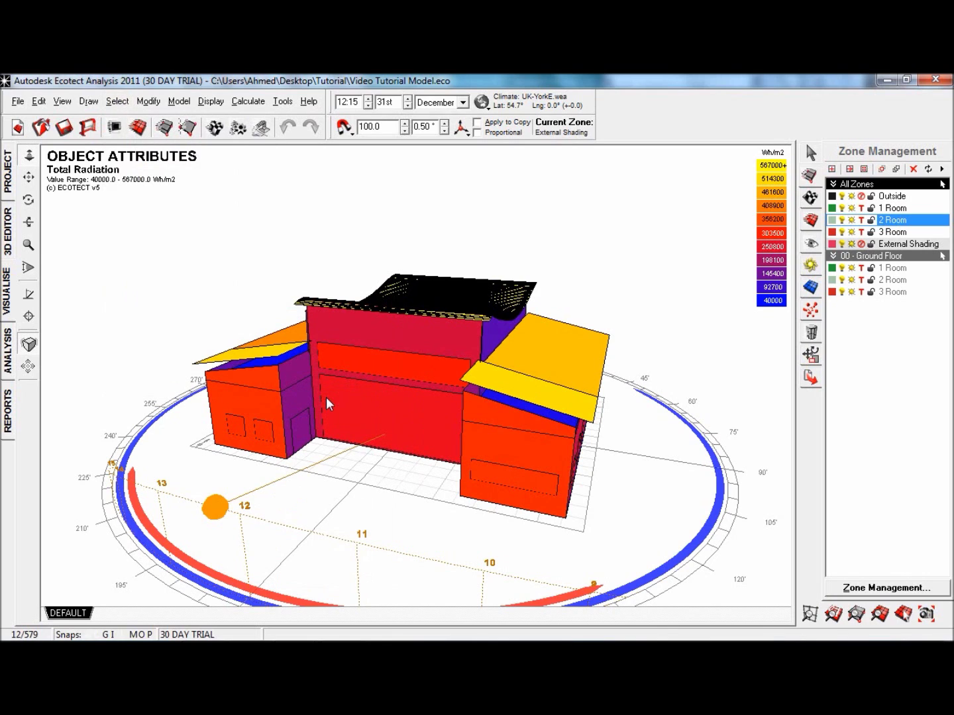
{"action": "left_click", "coordinate": [810, 153]}
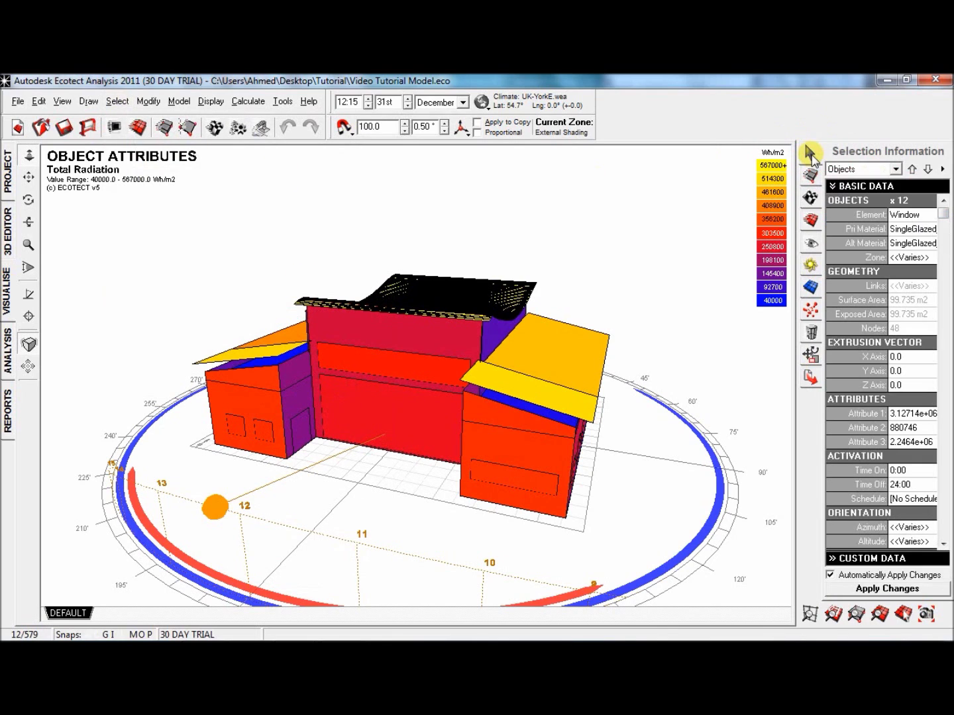
Step: Review the properties of the selected windows' primary material, including its U-value, and close the material library
{"action": "left_click", "coordinate": [907, 229]}
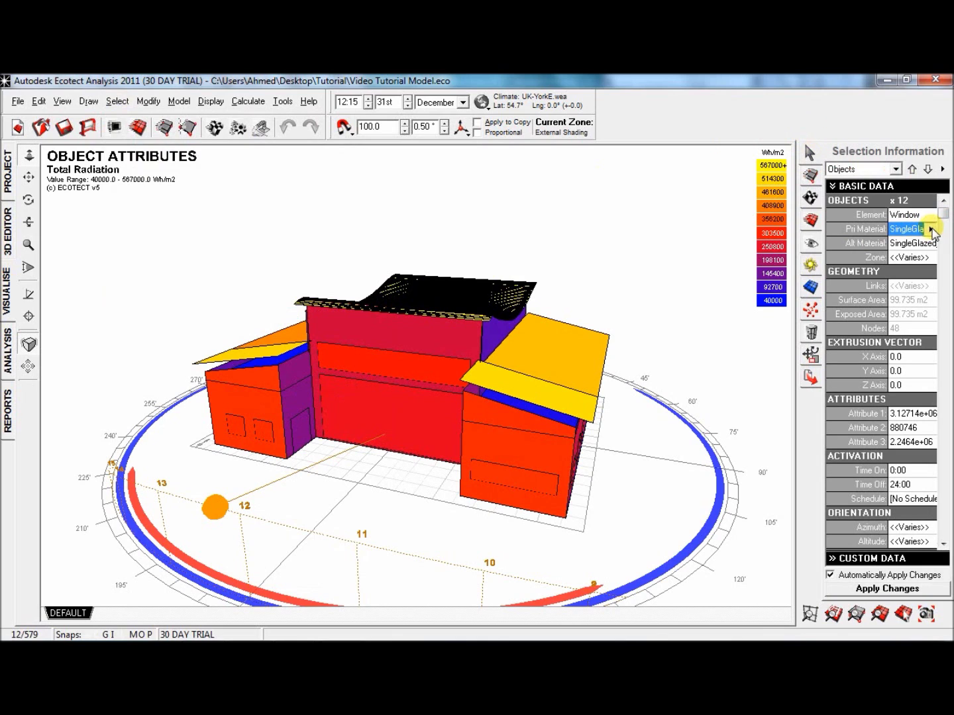
{"action": "left_click", "coordinate": [931, 230]}
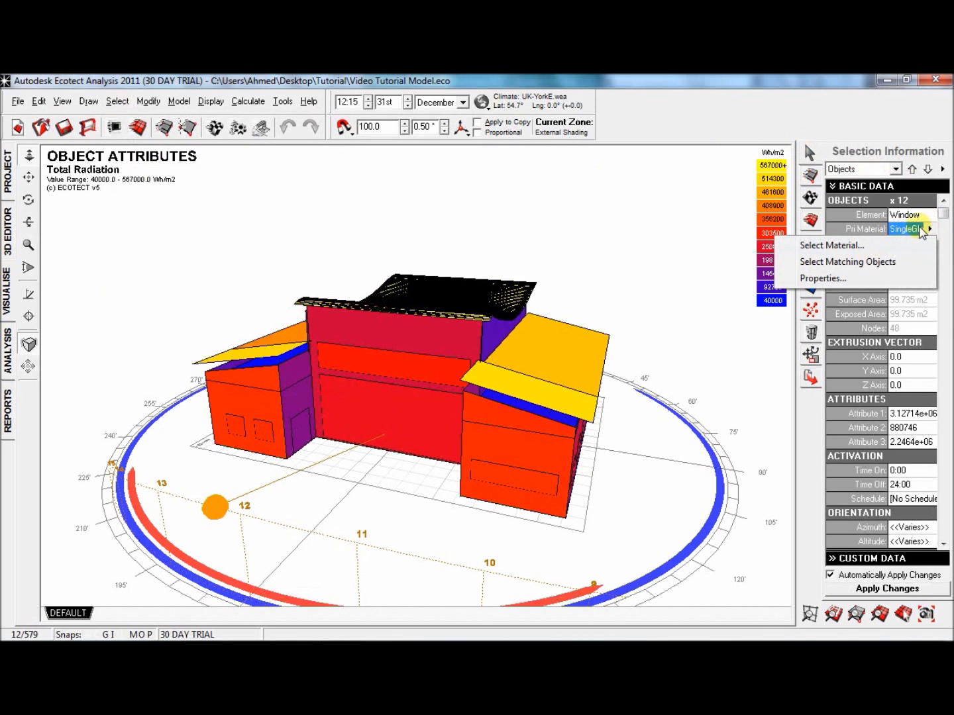
{"action": "left_click", "coordinate": [820, 278]}
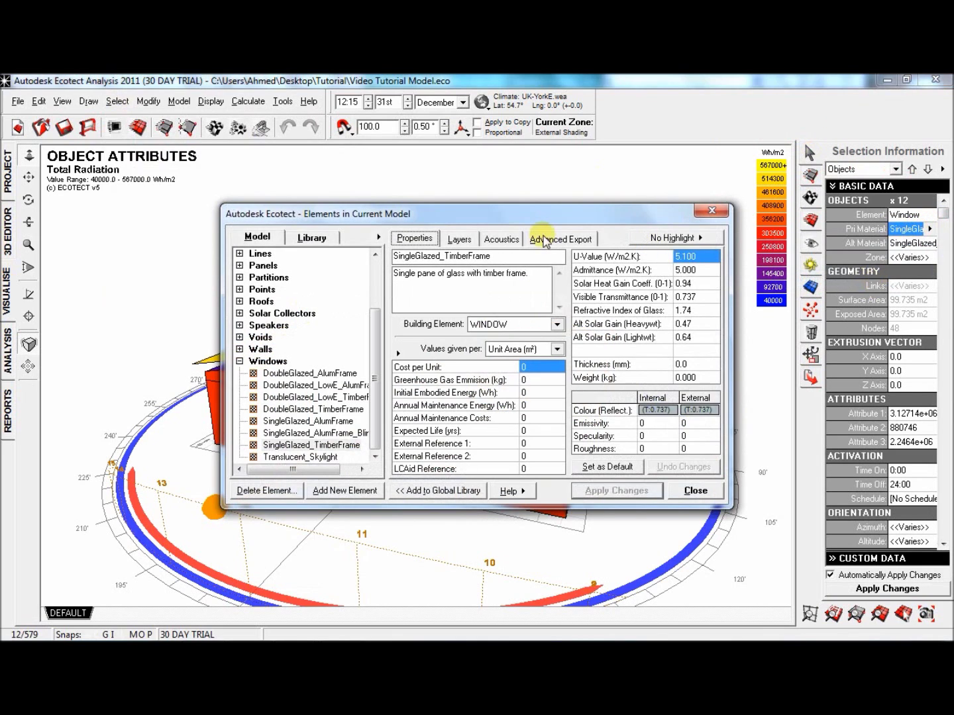
{"action": "left_click_drag", "start_coordinate": [574, 216], "coordinate": [475, 218]}
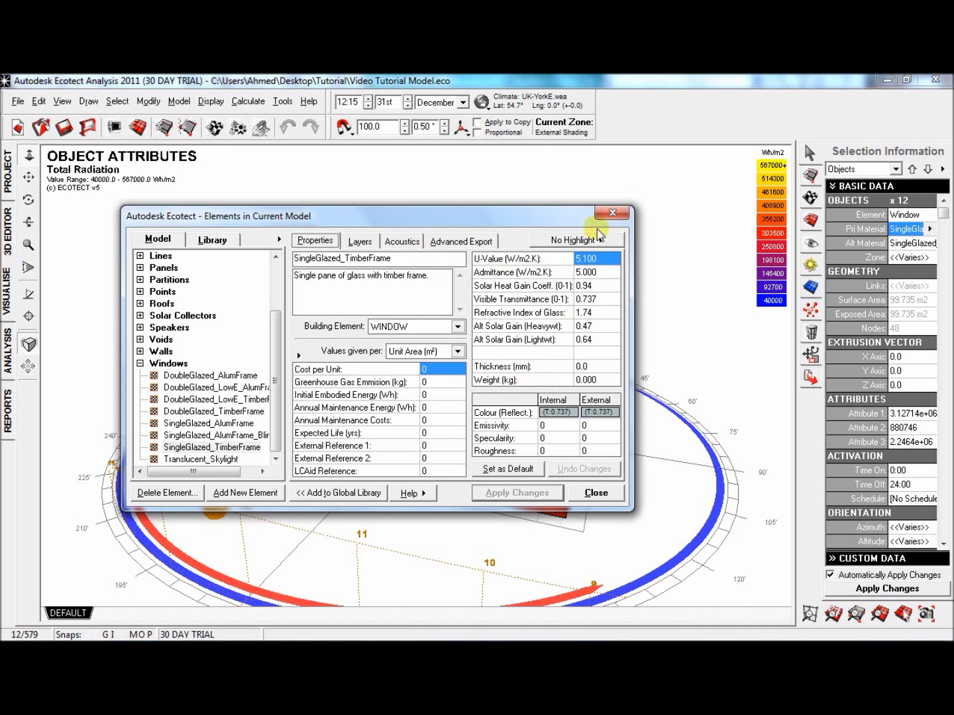
{"action": "left_click", "coordinate": [596, 493]}
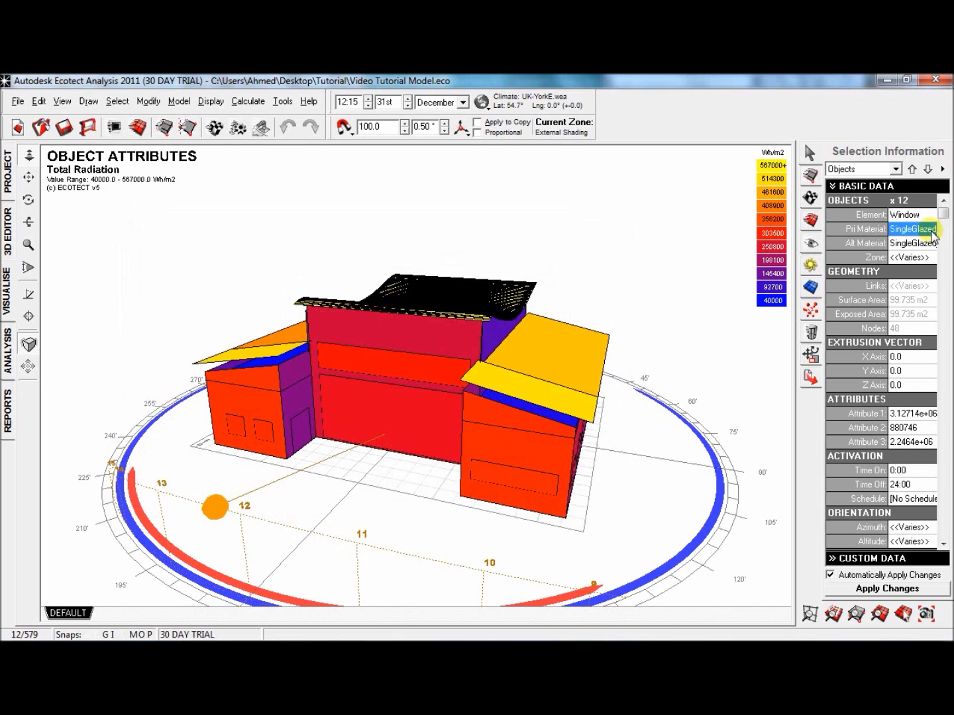
Step: Set the primary material of all selected windows to DoubleGlazed_TimberFrame
{"action": "left_click", "coordinate": [928, 230]}
{"action": "left_click", "coordinate": [910, 243]}
{"action": "left_click", "coordinate": [929, 230]}
{"action": "left_click", "coordinate": [930, 229]}
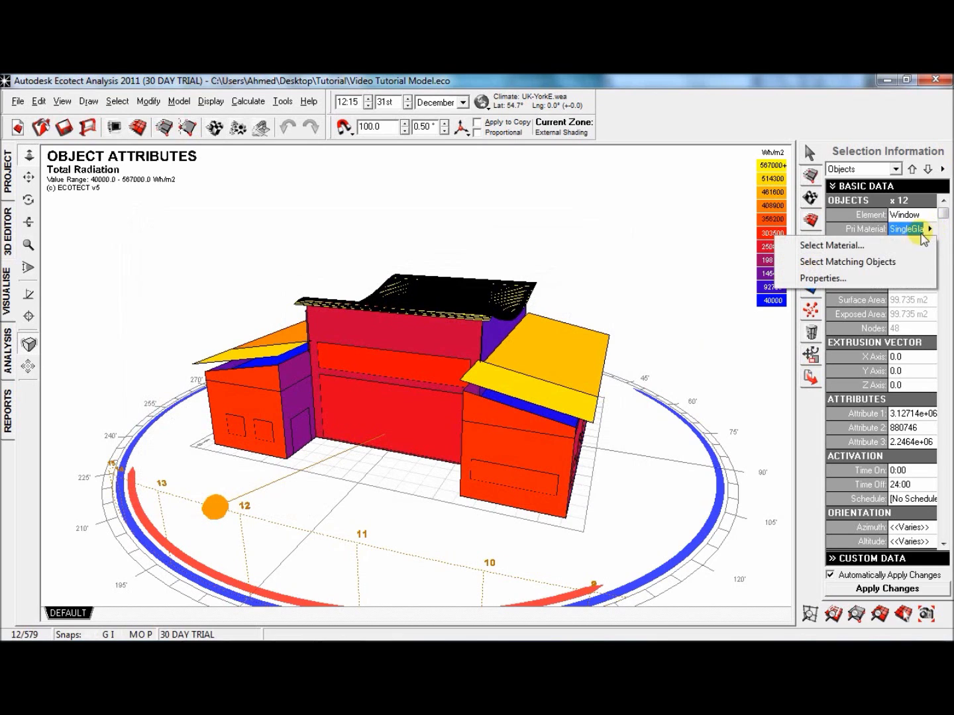
{"action": "left_click", "coordinate": [898, 247]}
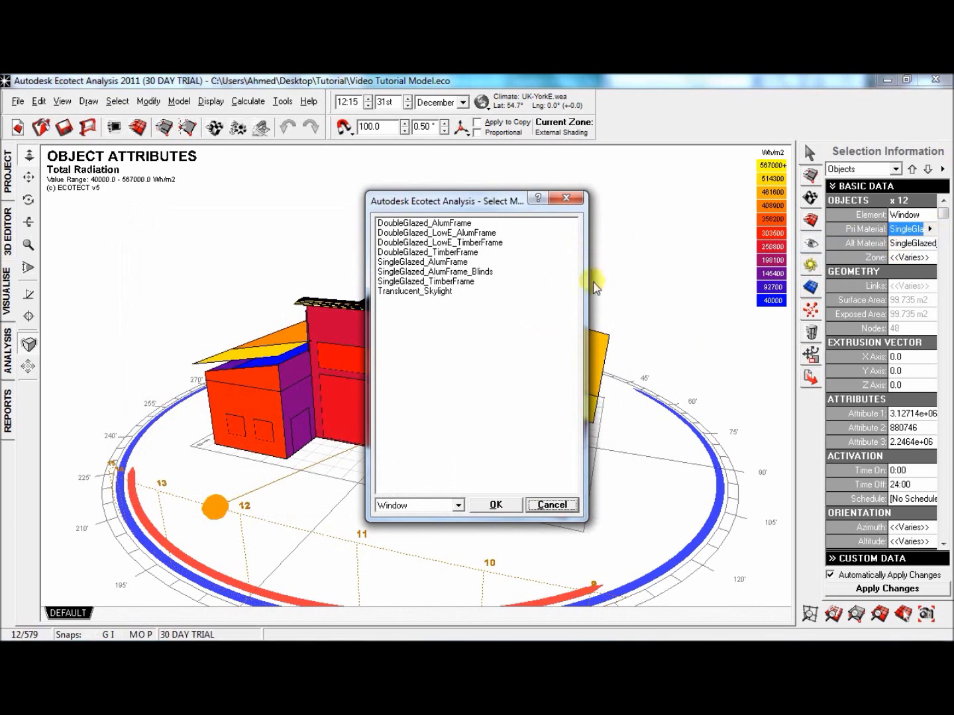
{"action": "left_click", "coordinate": [449, 254]}
{"action": "left_click", "coordinate": [491, 506]}
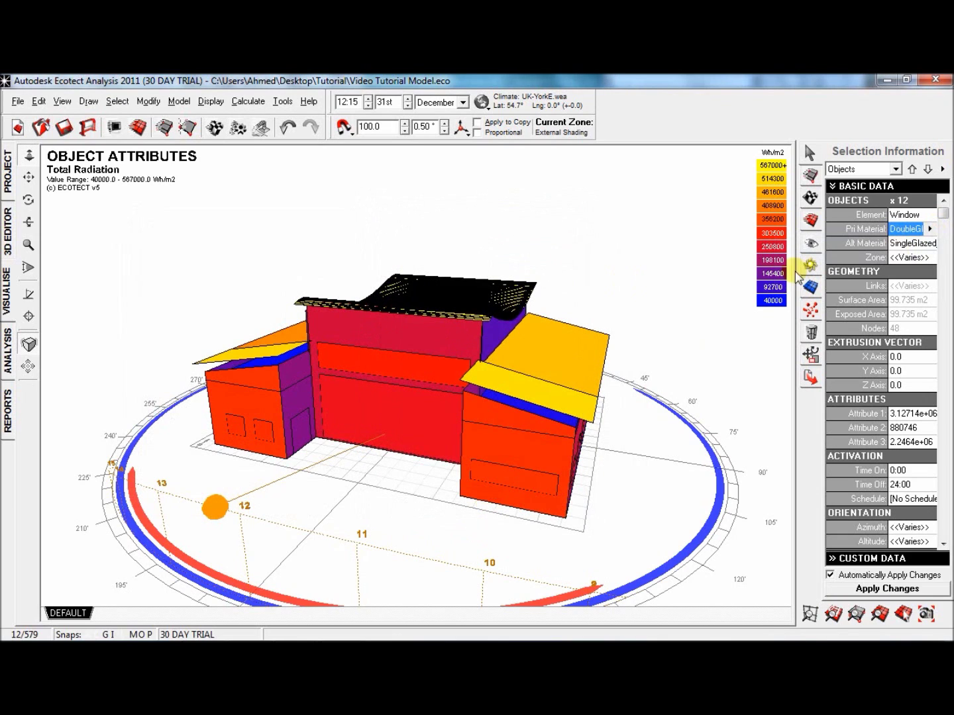
Step: Set the alternate material of the selected windows to DoubleGlazed_TimberFrame as well
{"action": "left_click", "coordinate": [927, 244]}
{"action": "left_click", "coordinate": [929, 243]}
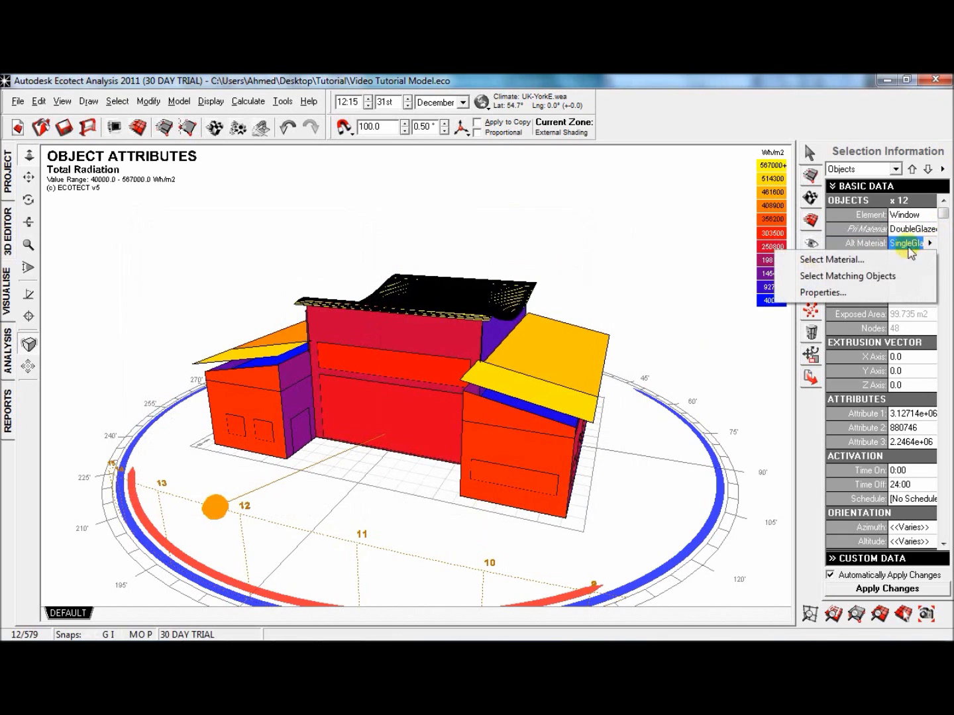
{"action": "left_click", "coordinate": [818, 259]}
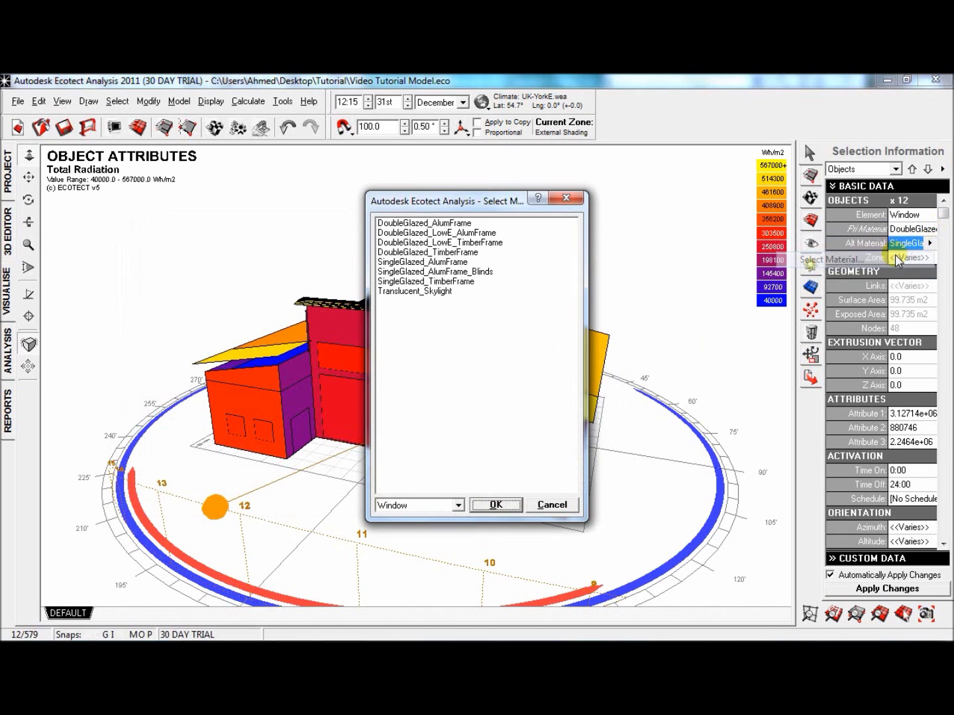
{"action": "left_click", "coordinate": [440, 253]}
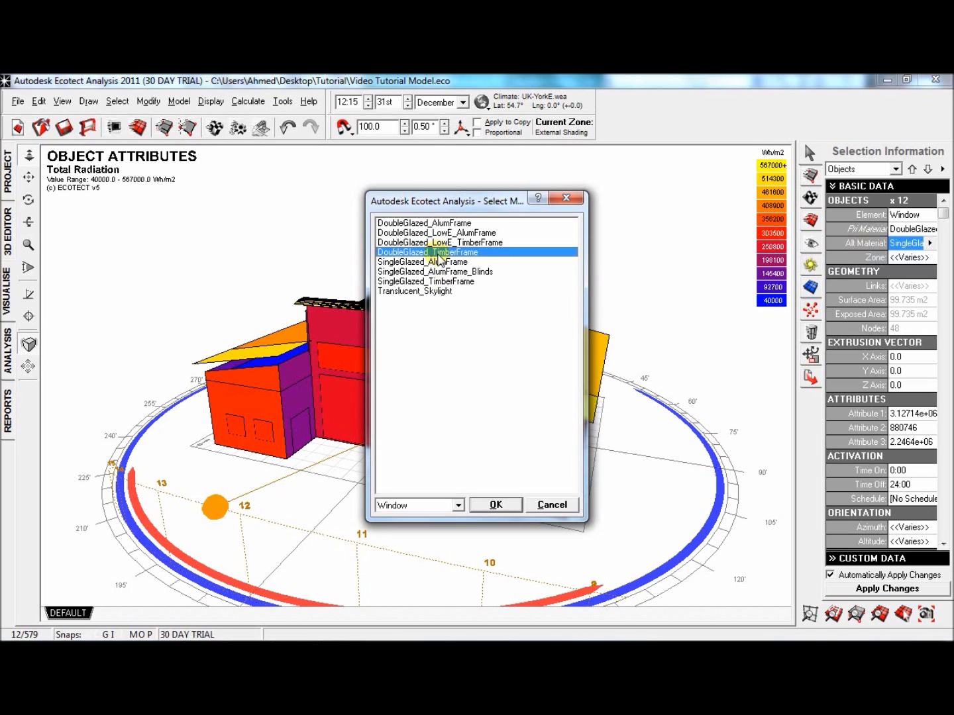
{"action": "left_click", "coordinate": [484, 506]}
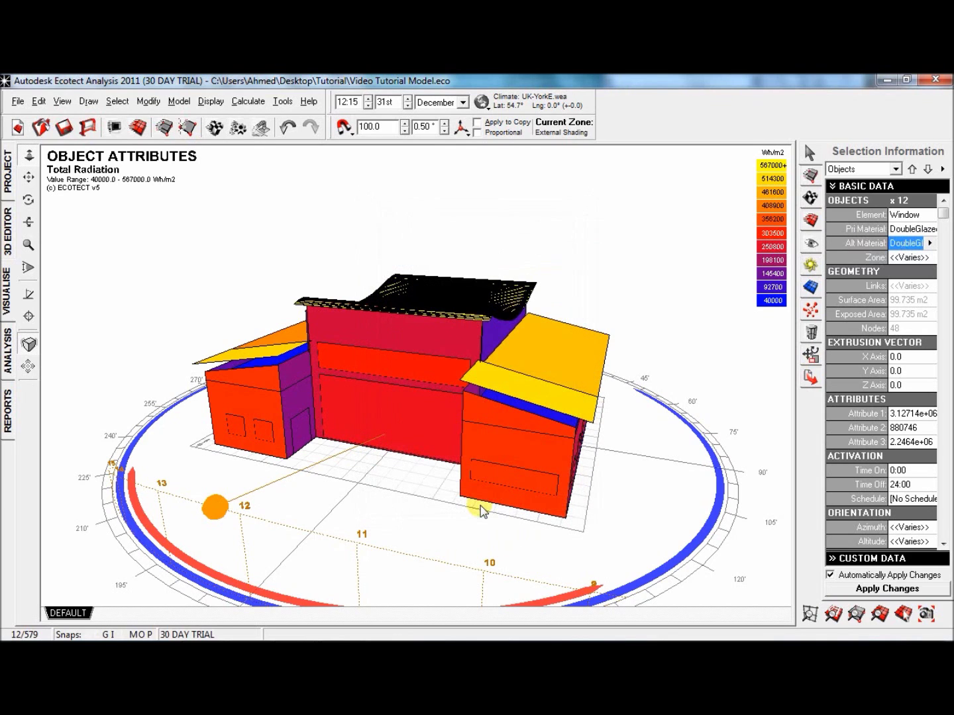
Step: Select all wall elements in the model and set their primary material to DoubleBrickCavityRender
{"action": "left_click", "coordinate": [117, 101]}
{"action": "mouse_move", "coordinate": [180, 303]}
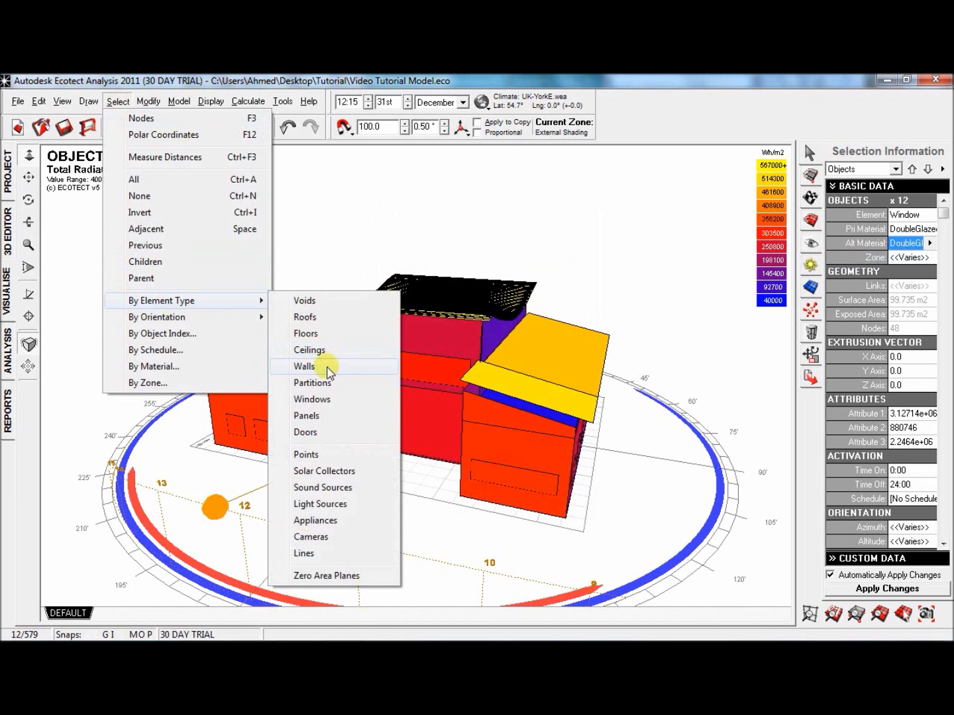
{"action": "left_click", "coordinate": [305, 366]}
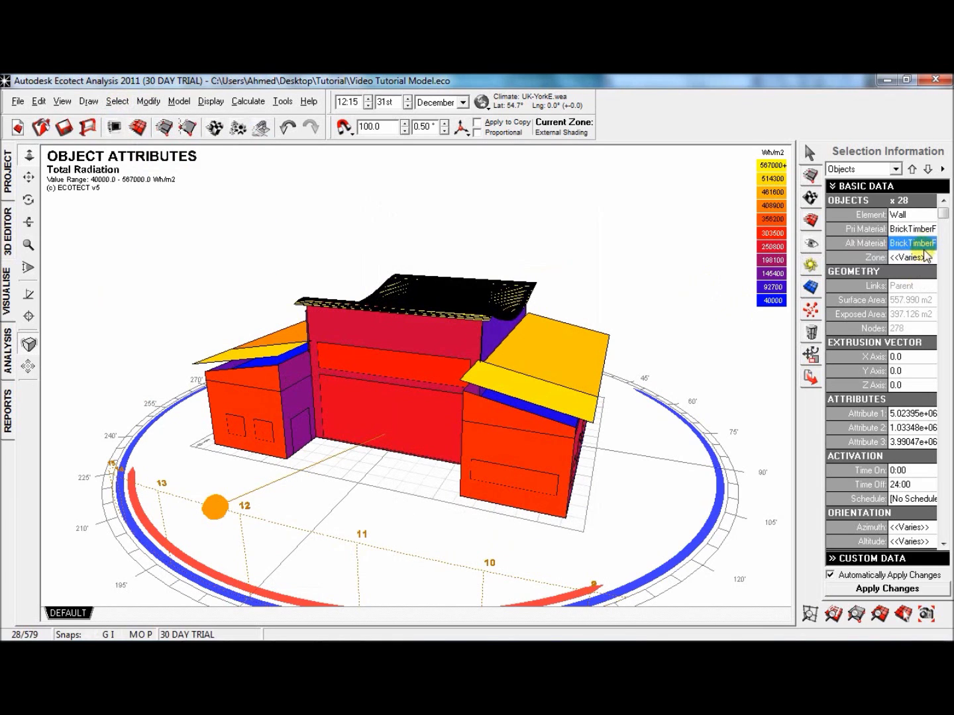
{"action": "left_click", "coordinate": [930, 229]}
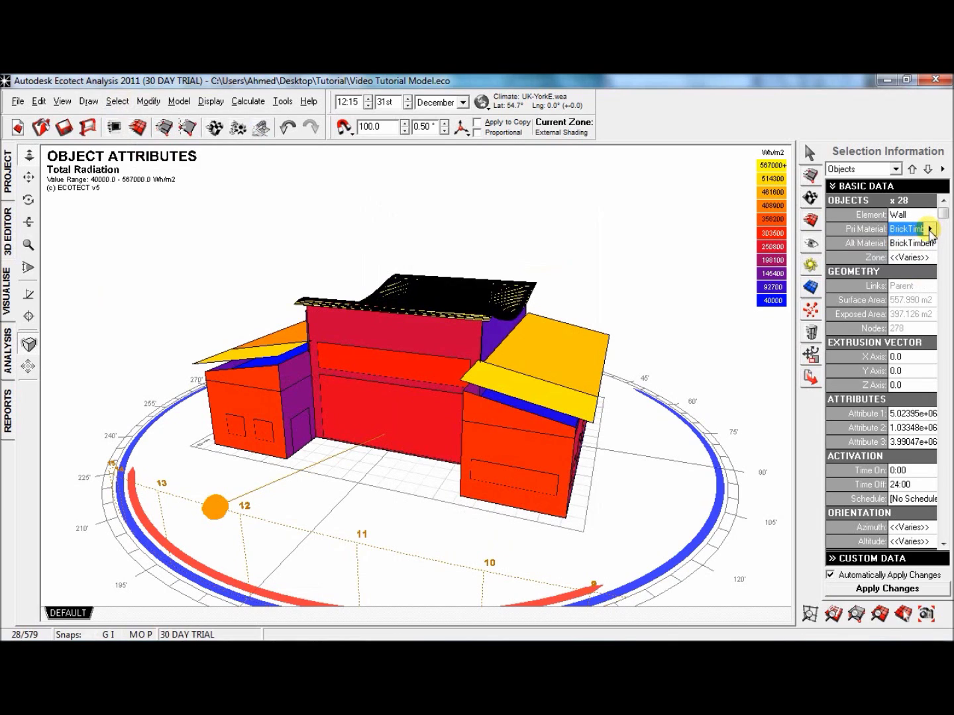
{"action": "left_click", "coordinate": [930, 229]}
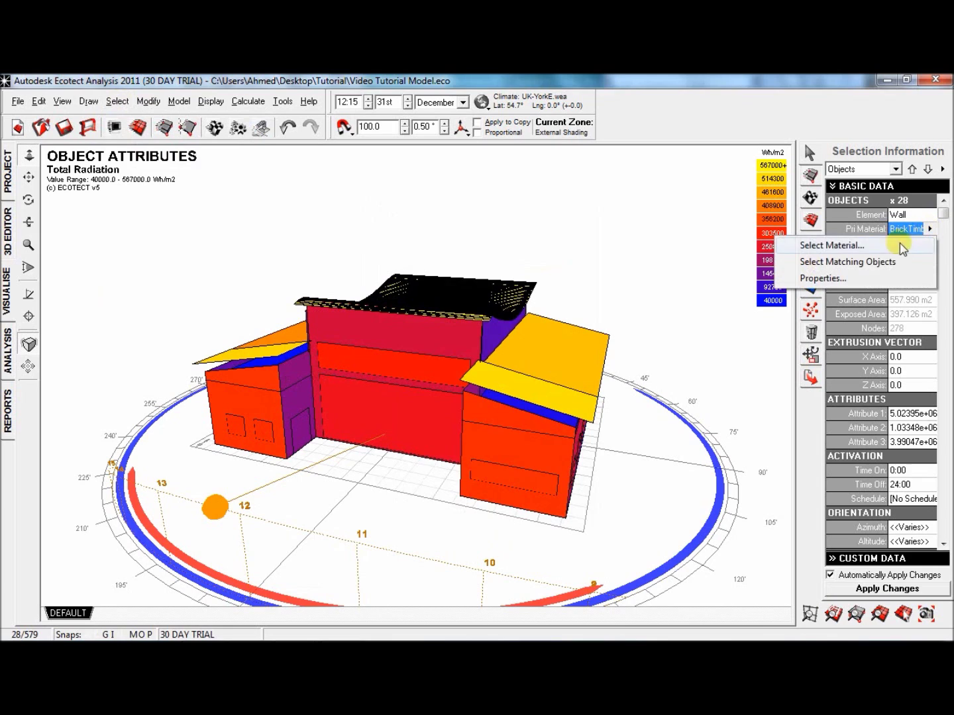
{"action": "left_click", "coordinate": [901, 246]}
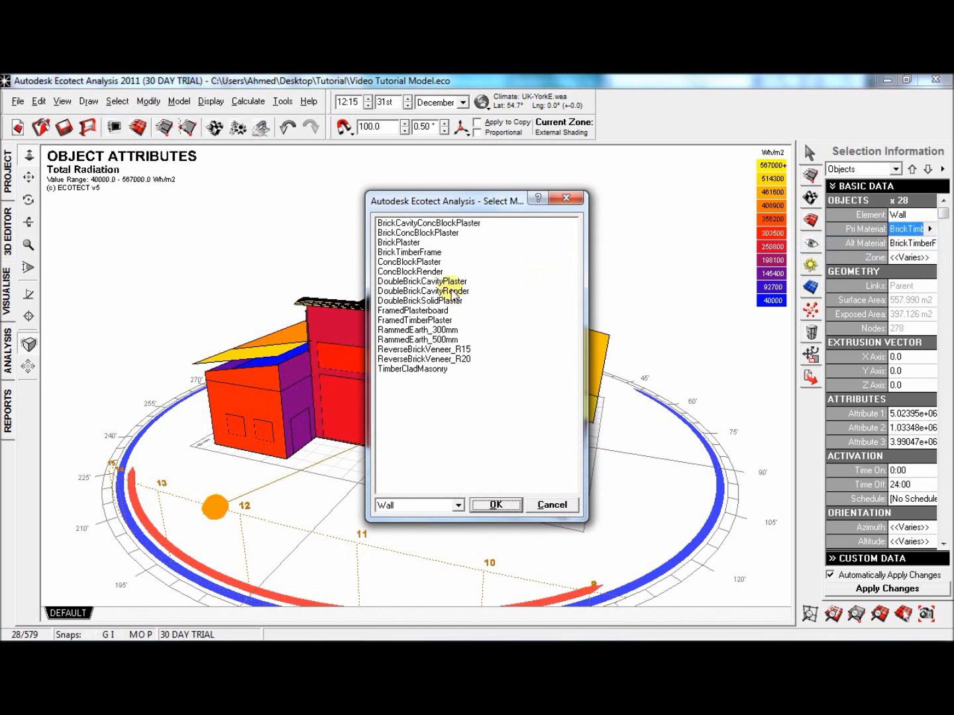
{"action": "left_click", "coordinate": [433, 293]}
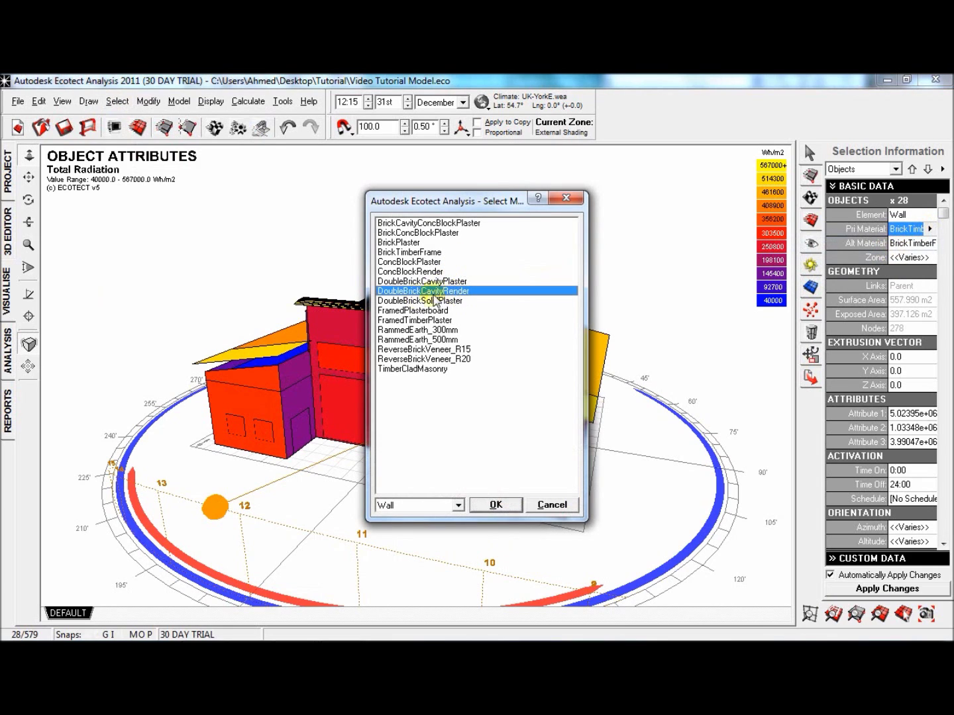
{"action": "left_click", "coordinate": [495, 505]}
Step: Set the alternate material of the selected walls to DoubleBrickCavityRender too
{"action": "left_click", "coordinate": [930, 243]}
{"action": "left_click", "coordinate": [930, 243]}
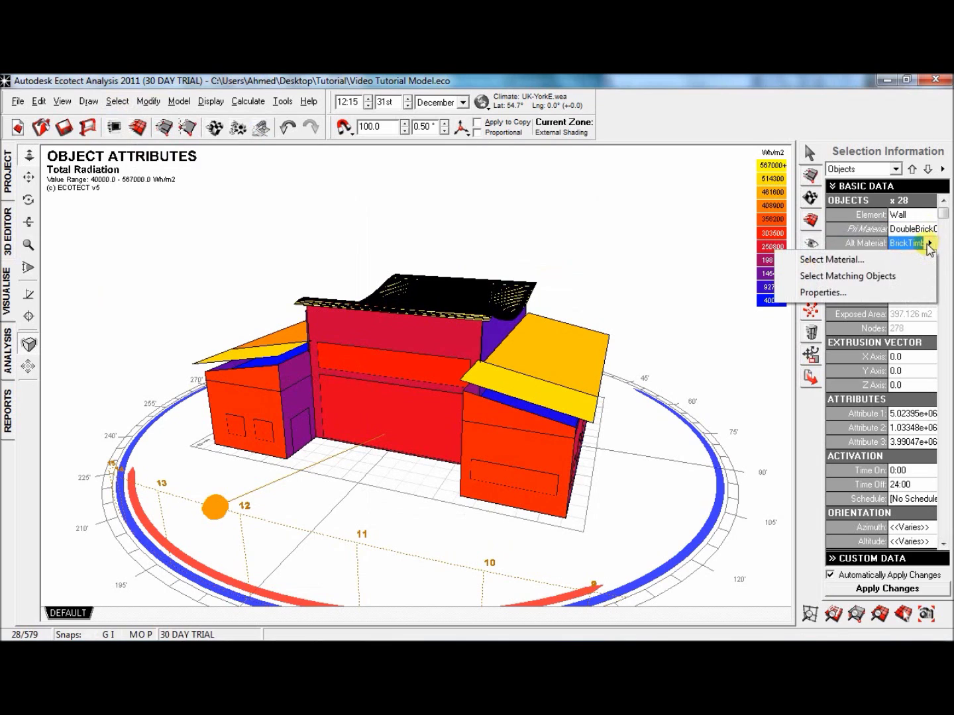
{"action": "left_click", "coordinate": [889, 264]}
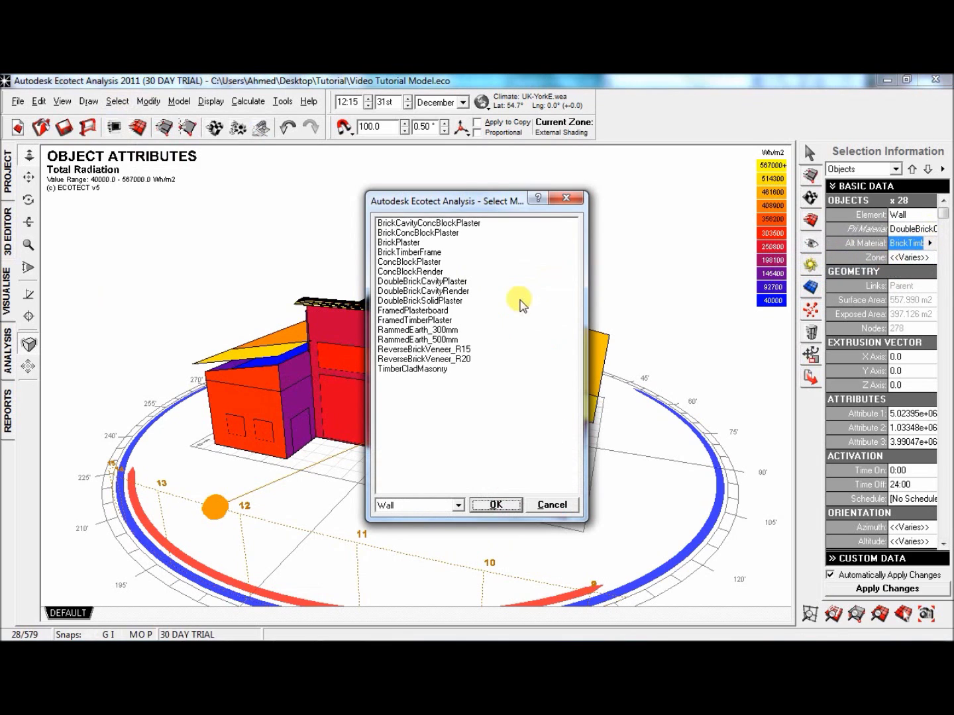
{"action": "left_click", "coordinate": [441, 292]}
{"action": "left_click", "coordinate": [502, 505]}
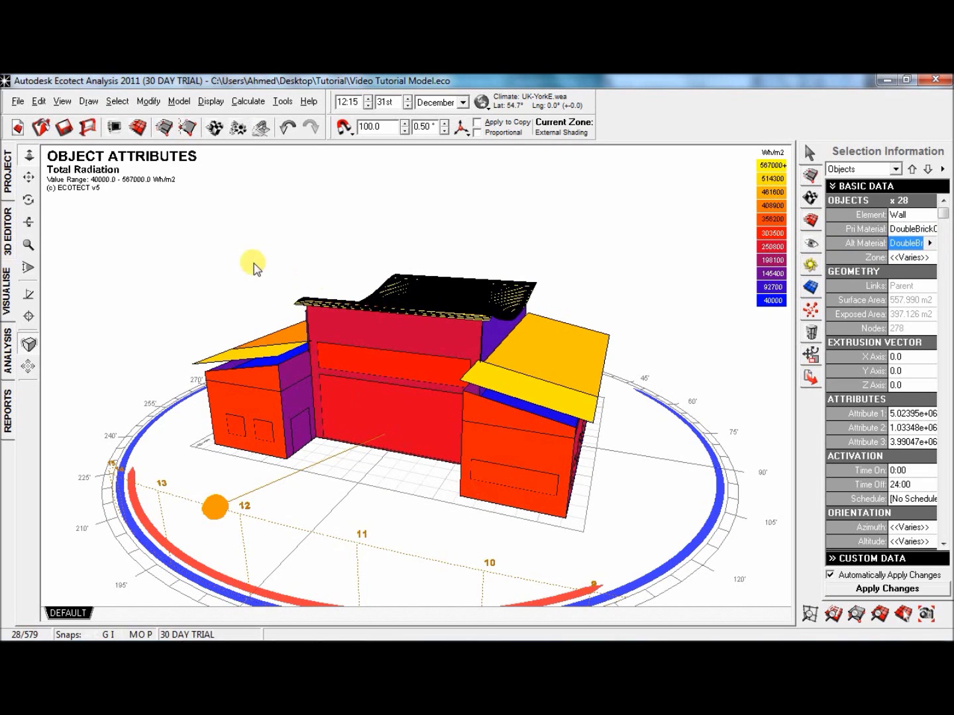
Step: Return to the thermal analysis, show the Monthly Loads/Discomfort results and examine the yearly total load in the table
{"action": "left_click", "coordinate": [12, 344]}
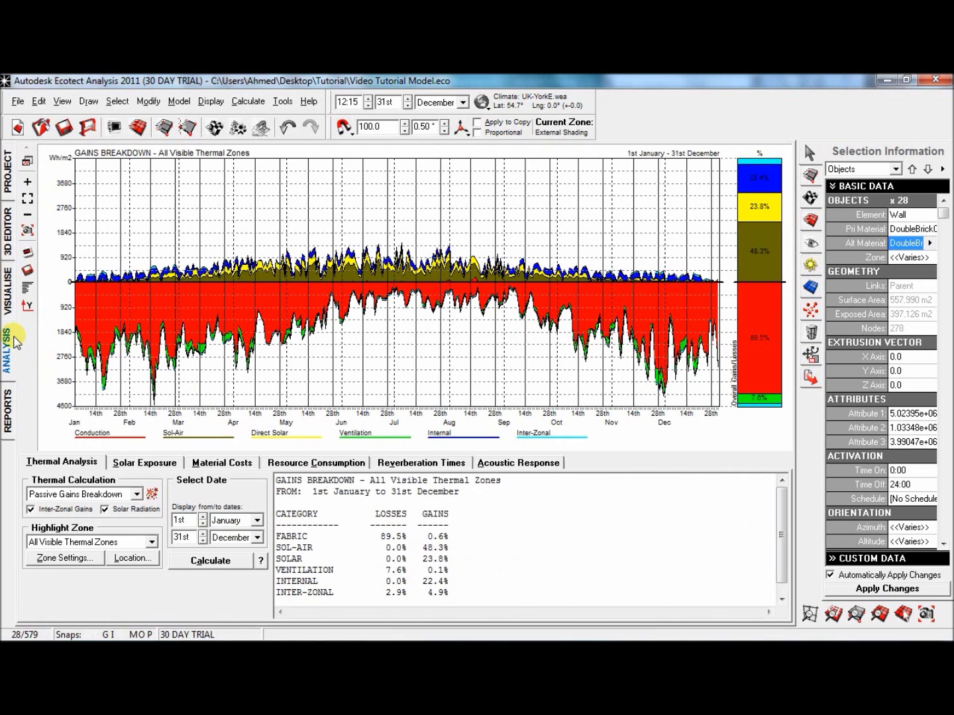
{"action": "left_click", "coordinate": [135, 494]}
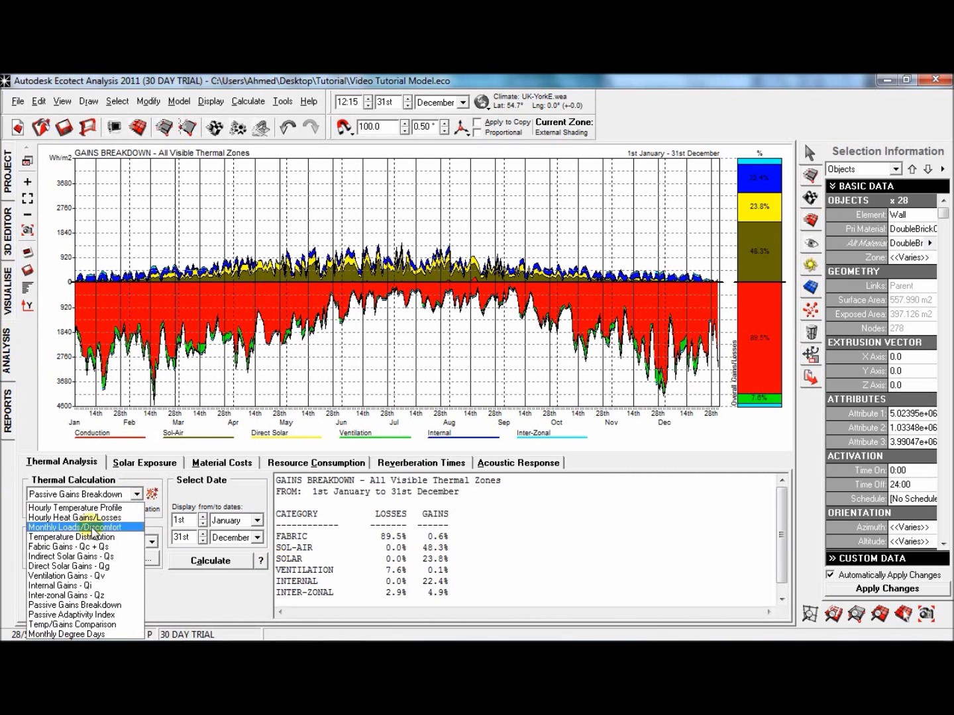
{"action": "left_click", "coordinate": [93, 527]}
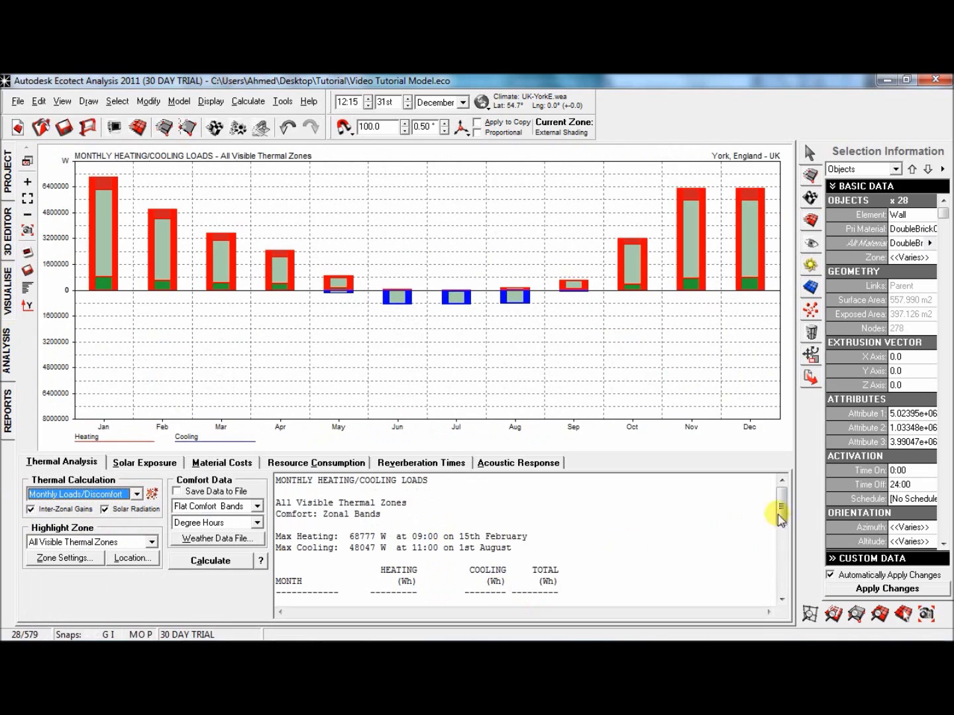
{"action": "left_click", "coordinate": [782, 571]}
{"action": "left_click_drag", "start_coordinate": [781, 566], "coordinate": [782, 585]}
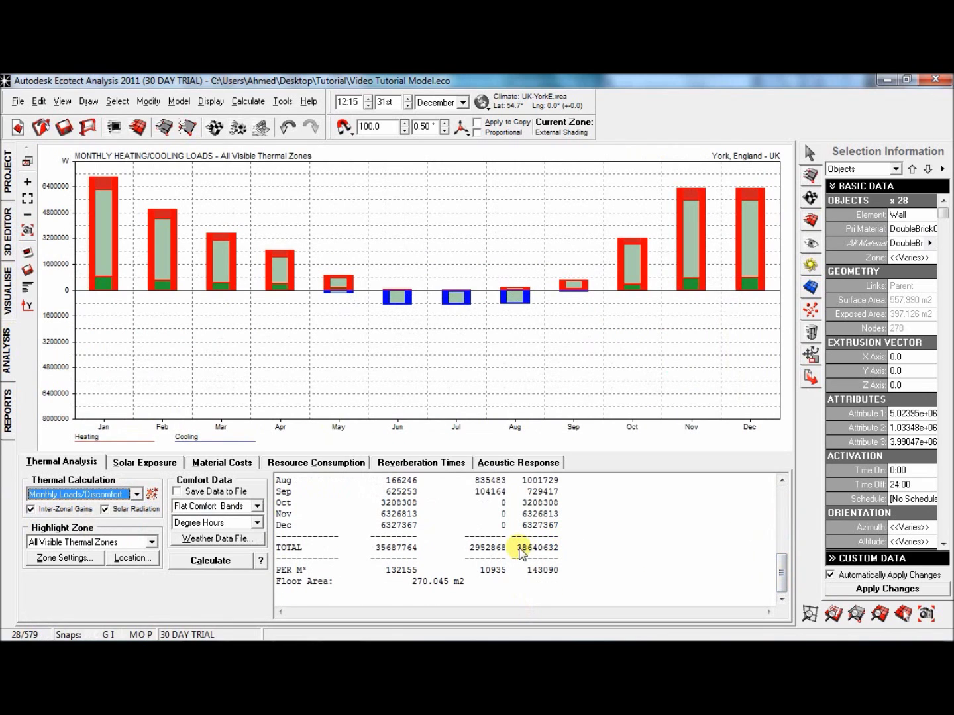
{"action": "left_click_drag", "start_coordinate": [527, 549], "coordinate": [558, 549]}
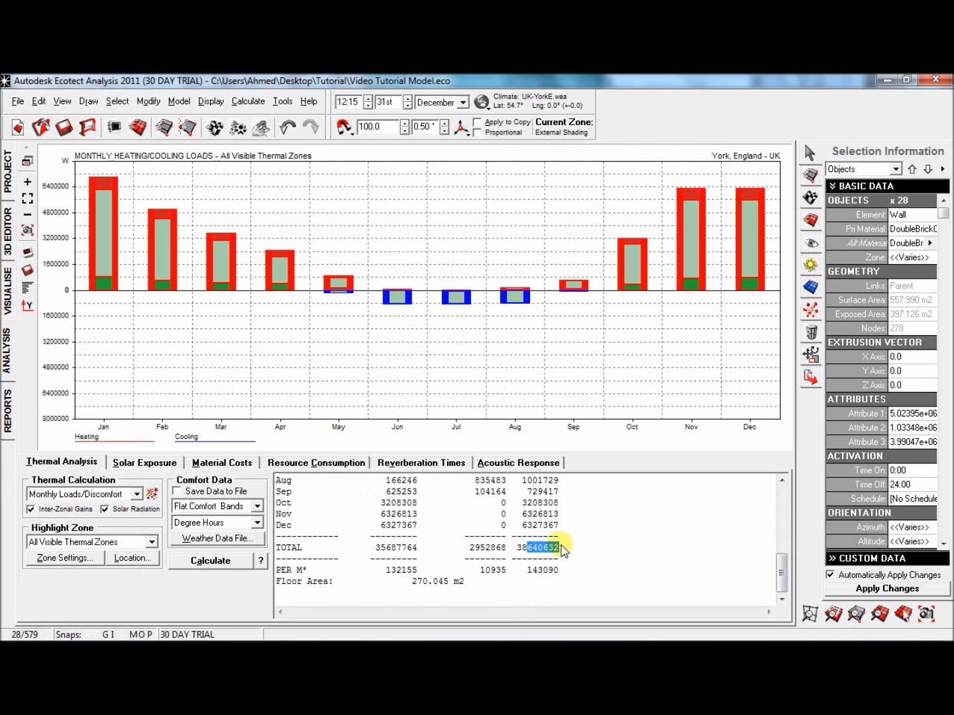
{"action": "left_click", "coordinate": [531, 550]}
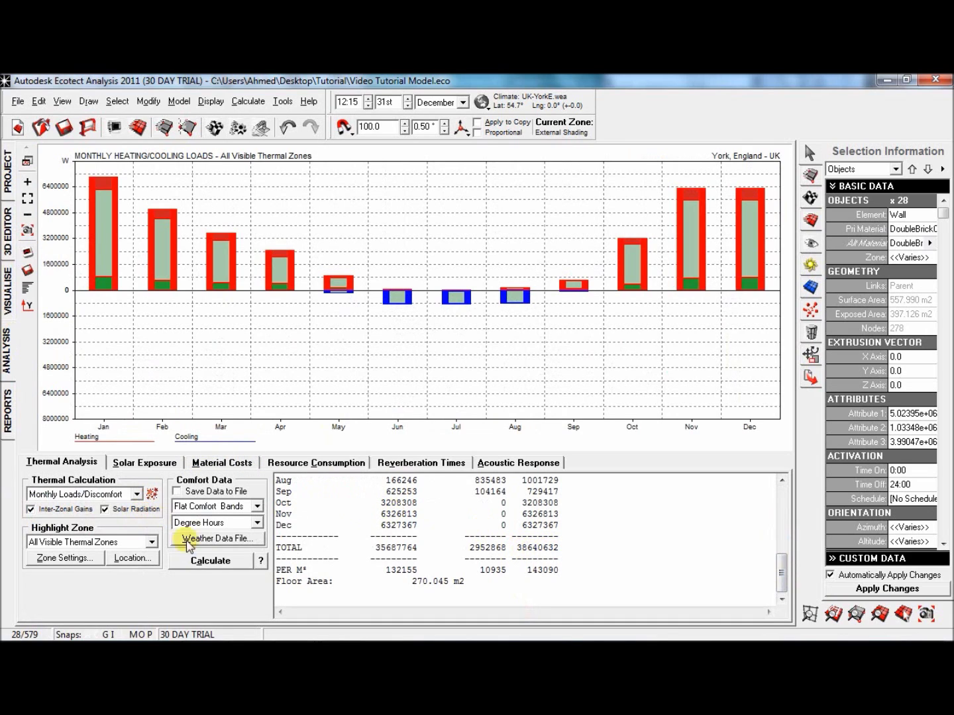
Step: Recalculate the monthly heating and cooling loads for all visible thermal zones and examine the yearly total
{"action": "left_click", "coordinate": [207, 561]}
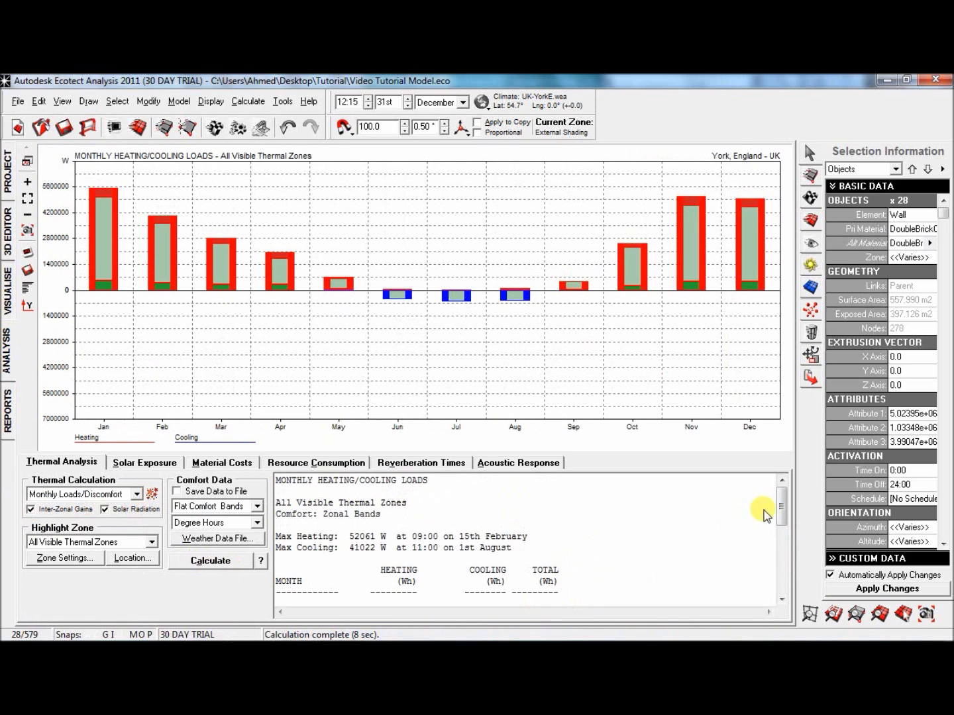
{"action": "left_click_drag", "start_coordinate": [782, 512], "coordinate": [780, 592]}
{"action": "left_click_drag", "start_coordinate": [528, 549], "coordinate": [559, 549]}
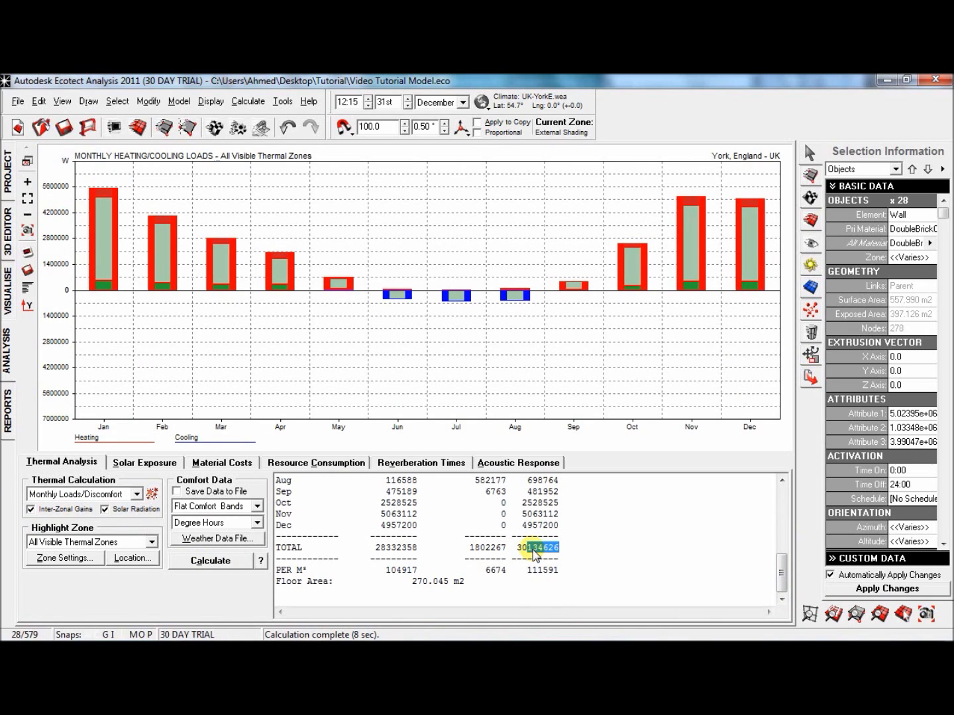
{"action": "left_click", "coordinate": [579, 553]}
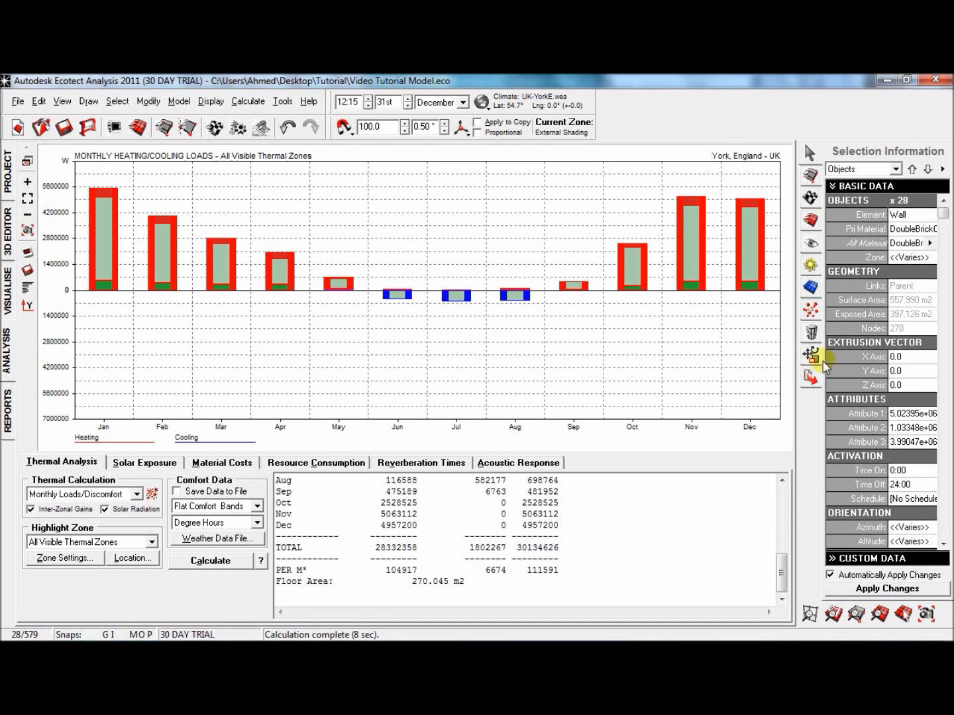
Step: Select all wall elements by element type and set their primary material to ConcBlockRender
{"action": "left_click", "coordinate": [117, 101]}
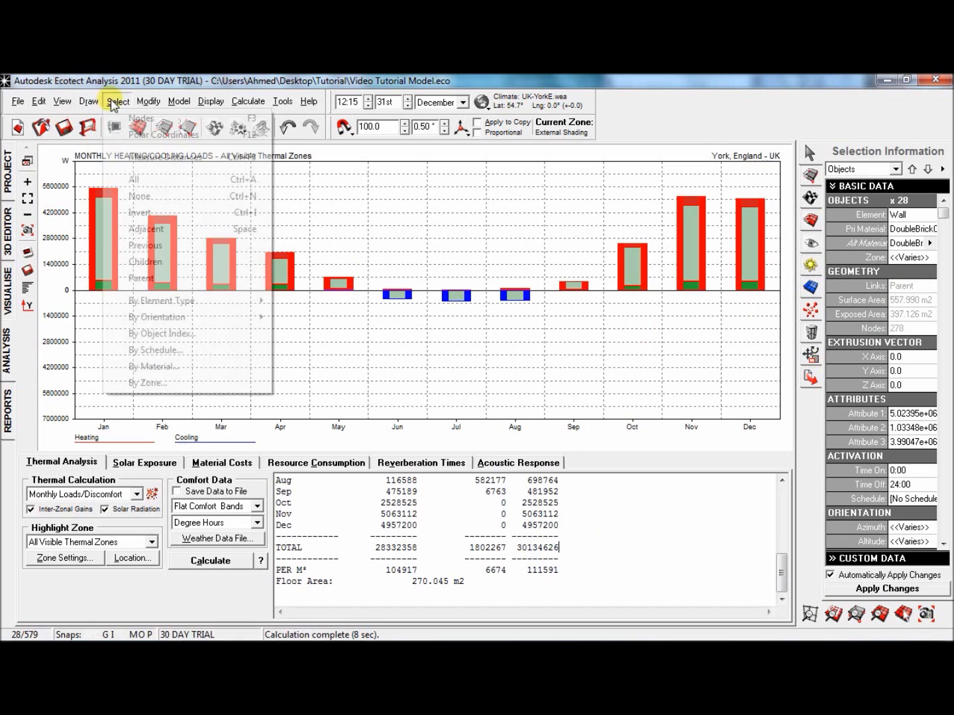
{"action": "mouse_move", "coordinate": [170, 300]}
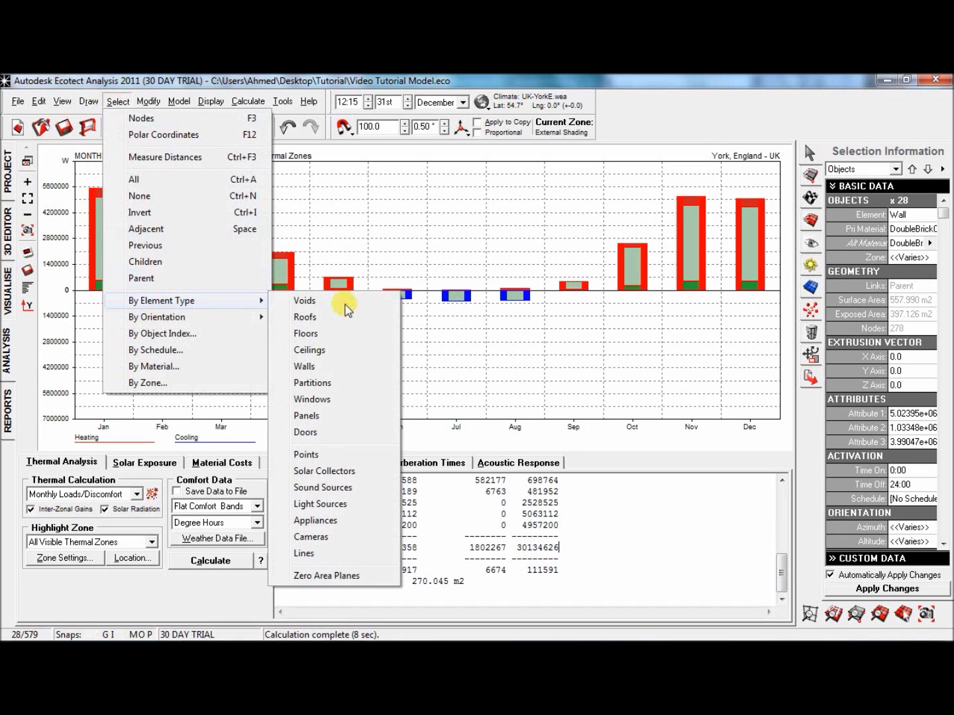
{"action": "left_click", "coordinate": [343, 366]}
{"action": "left_click", "coordinate": [930, 230]}
{"action": "left_click", "coordinate": [930, 230]}
{"action": "left_click", "coordinate": [826, 245]}
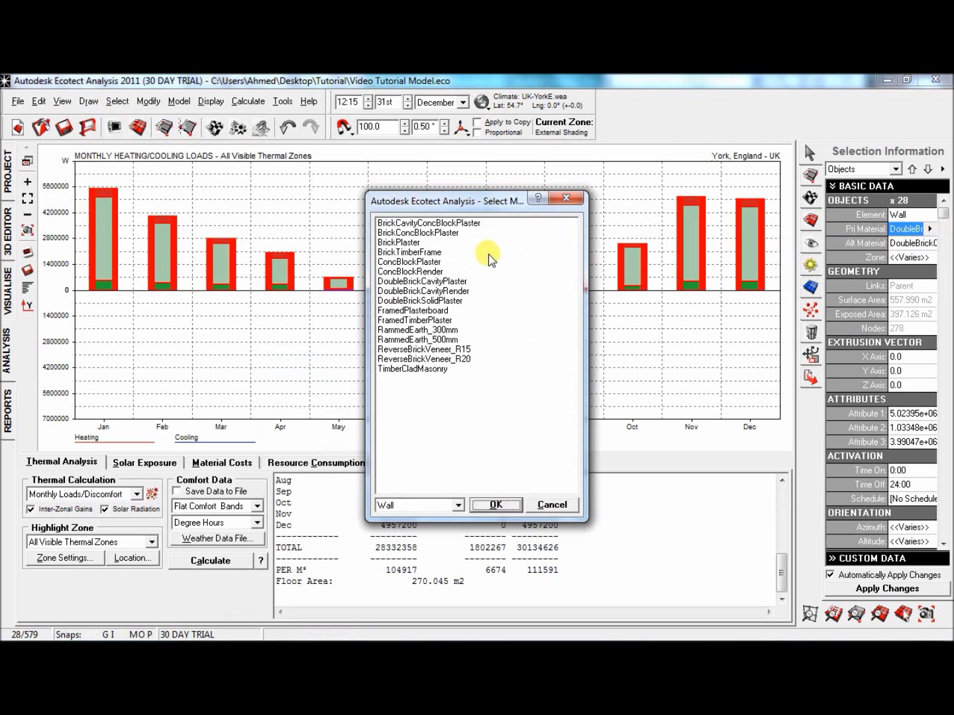
{"action": "left_click", "coordinate": [435, 271]}
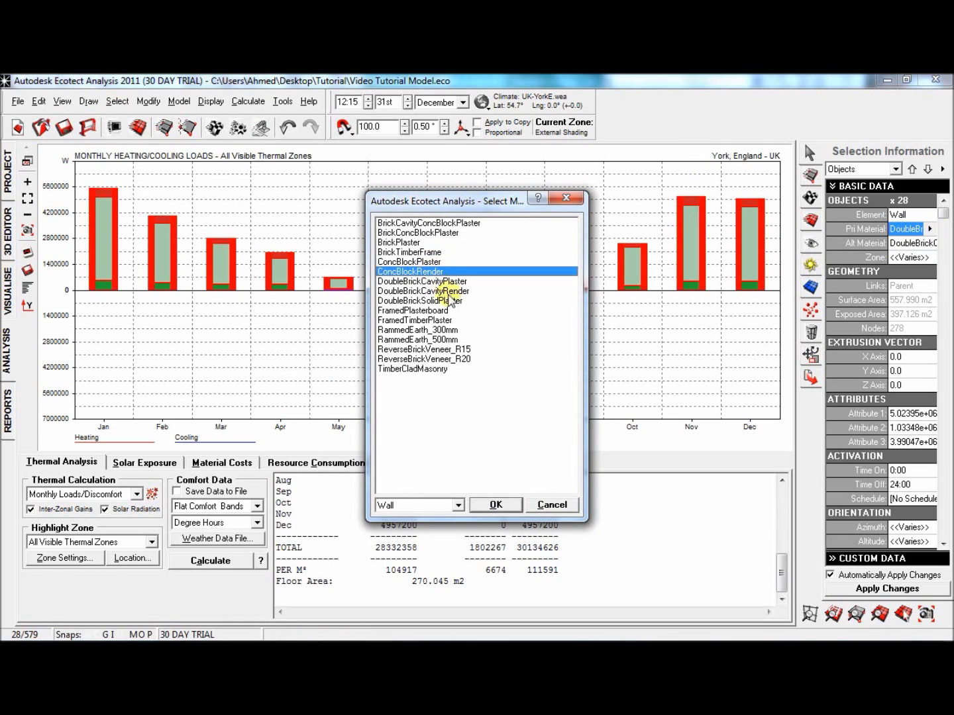
{"action": "left_click", "coordinate": [495, 505]}
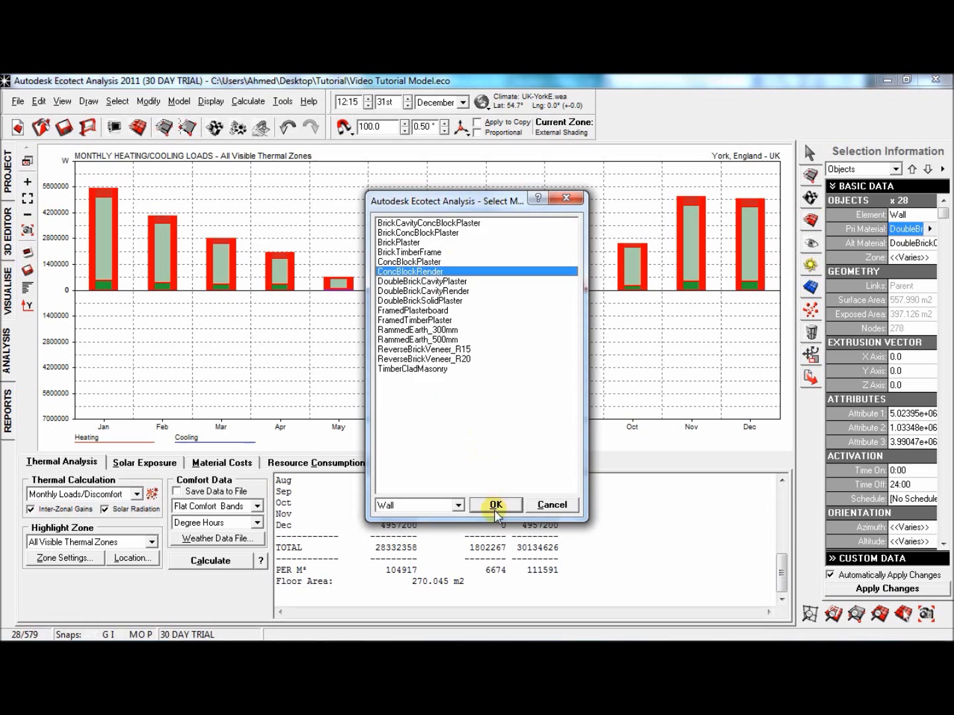
Step: Set the alternate material of the selected walls to ConcBlockRender as well
{"action": "left_click", "coordinate": [930, 243]}
{"action": "left_click", "coordinate": [930, 243]}
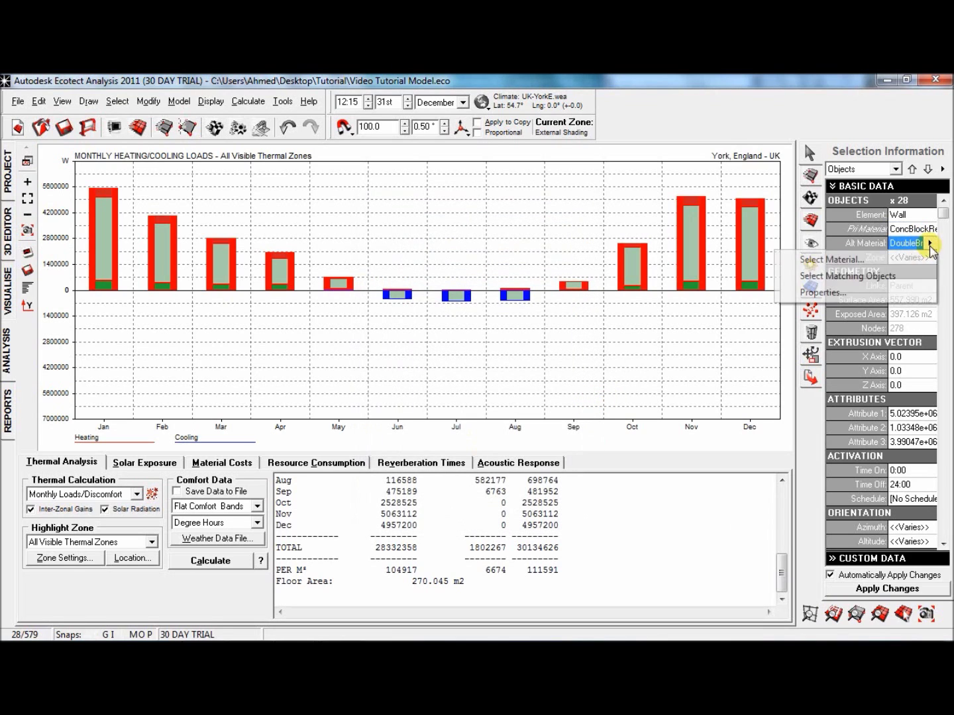
{"action": "left_click", "coordinate": [828, 258]}
{"action": "left_click", "coordinate": [435, 272]}
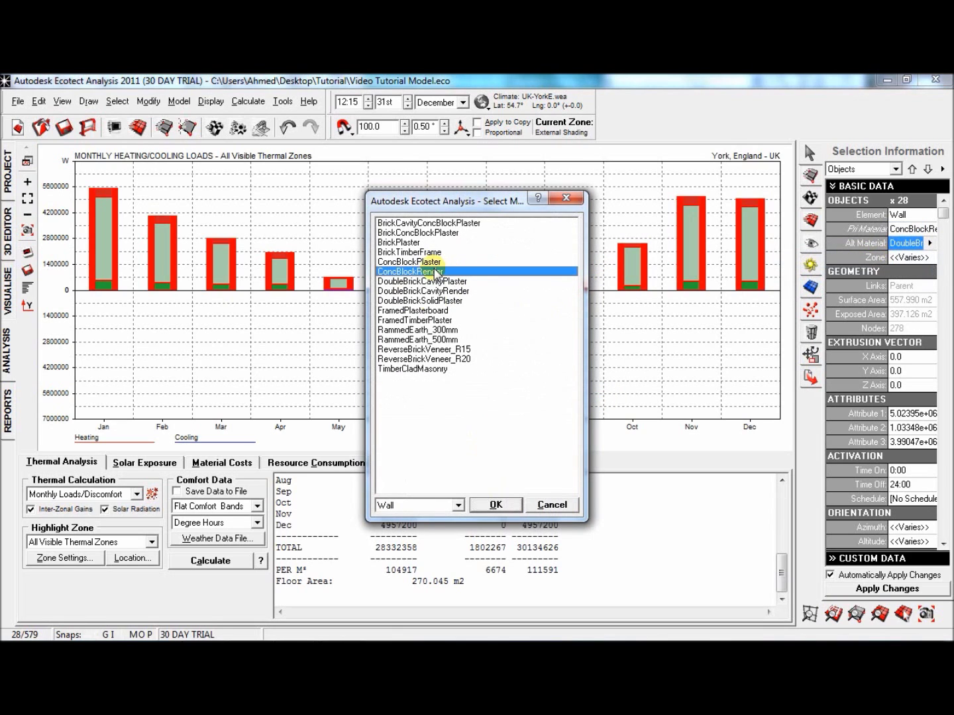
{"action": "left_click", "coordinate": [496, 505]}
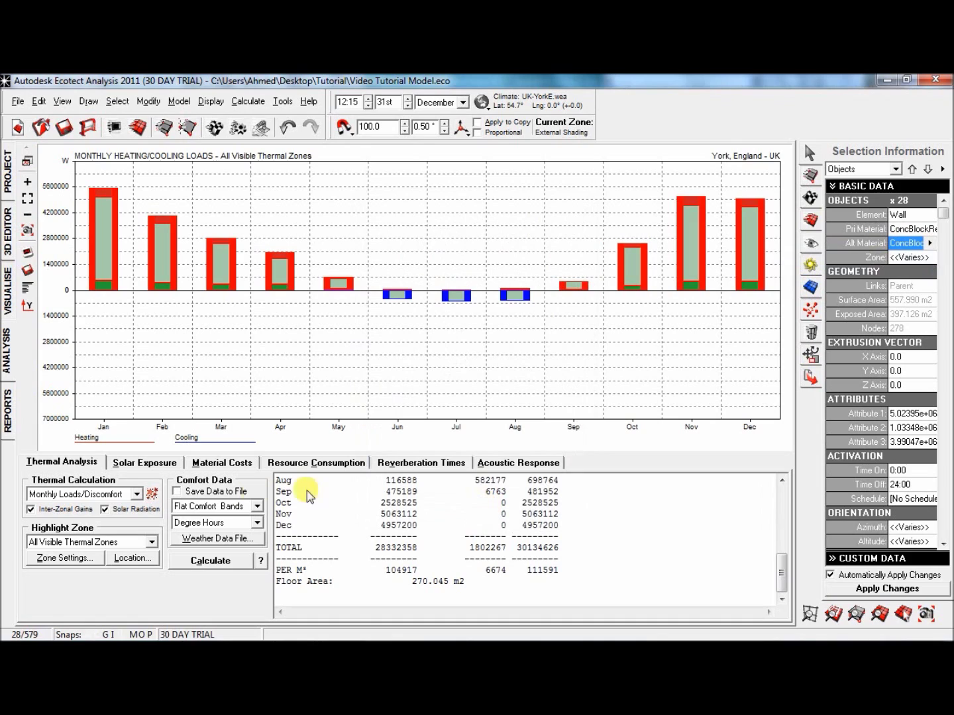
Step: Recalculate the monthly loads with the concrete block walls and compare the yearly total with the double brick result
{"action": "left_click", "coordinate": [228, 561]}
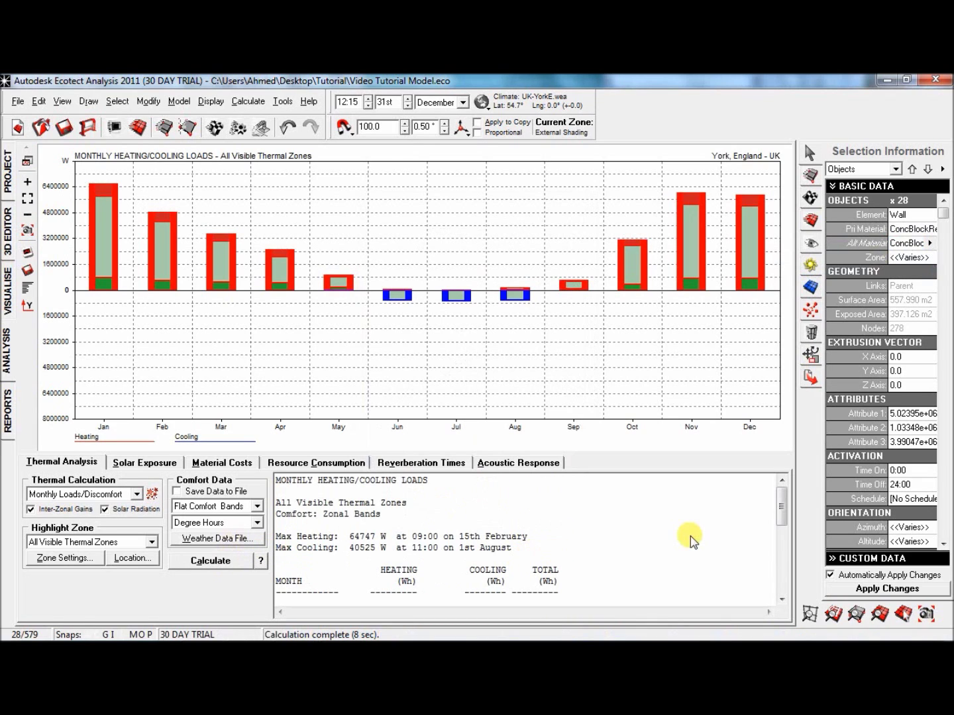
{"action": "left_click_drag", "start_coordinate": [783, 504], "coordinate": [784, 588]}
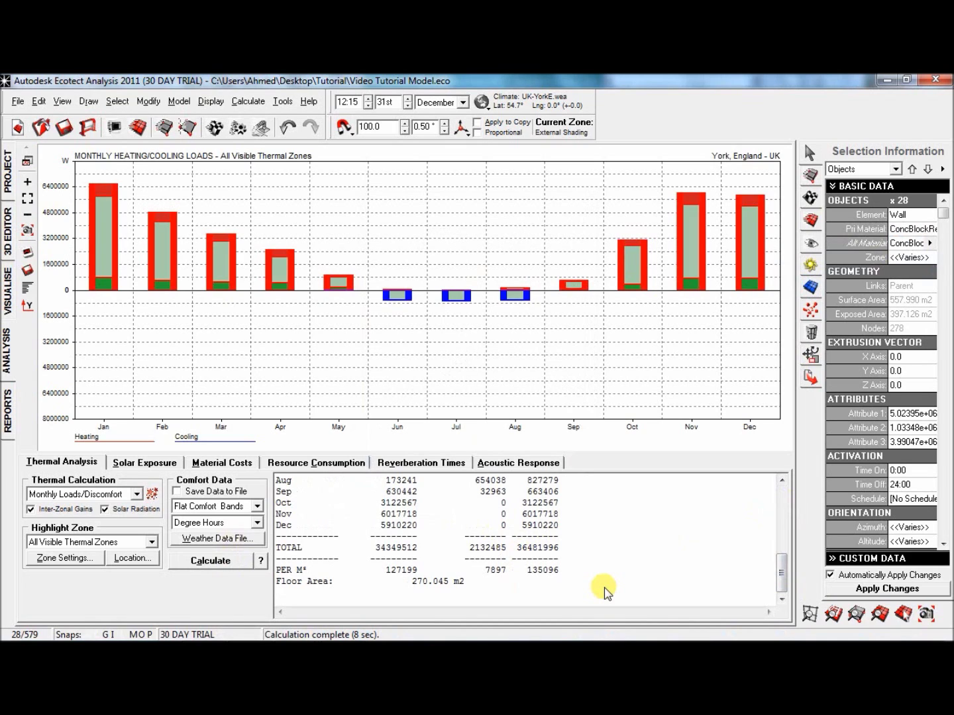
{"action": "left_click_drag", "start_coordinate": [784, 563], "coordinate": [783, 555]}
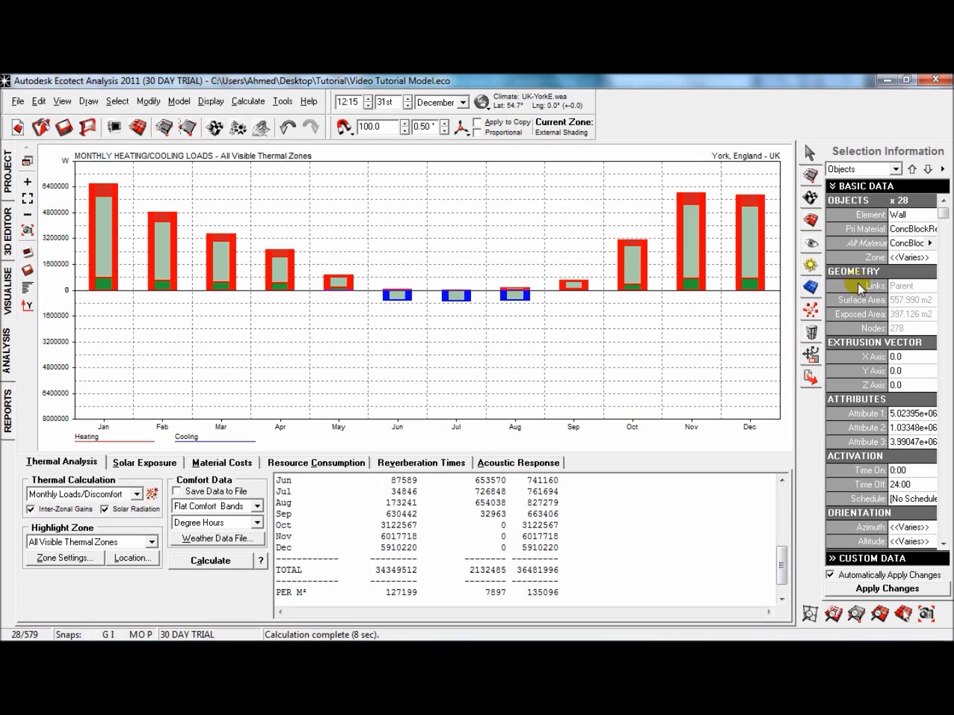
Step: Change the primary material of the selected walls back to DoubleBrickCavityRender
{"action": "left_click", "coordinate": [924, 229]}
{"action": "left_click", "coordinate": [930, 229]}
{"action": "left_click", "coordinate": [833, 245]}
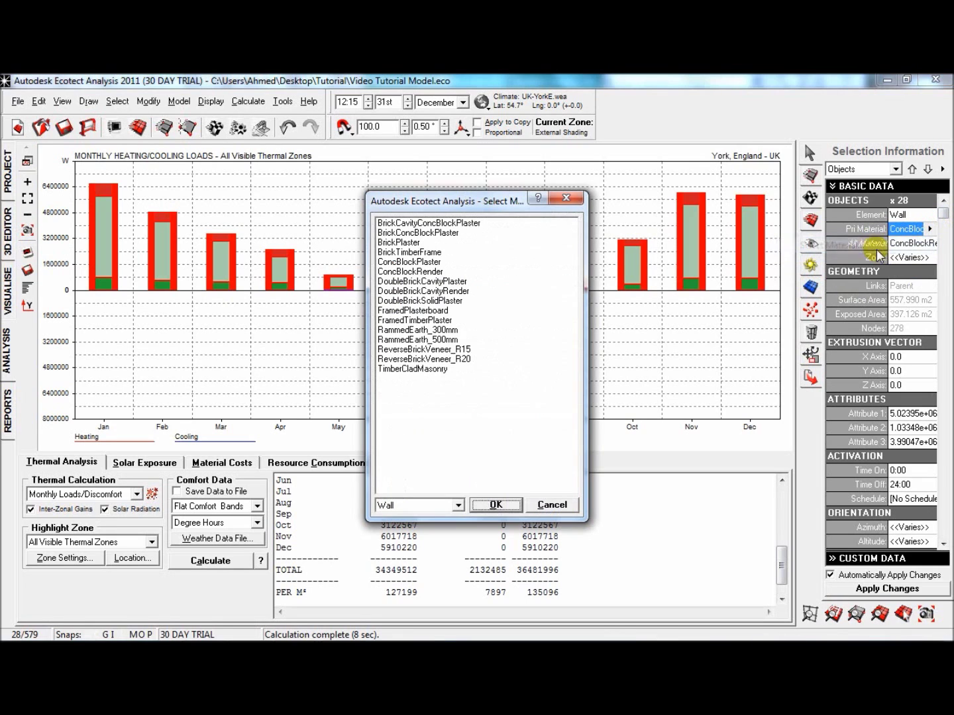
{"action": "left_click", "coordinate": [457, 291]}
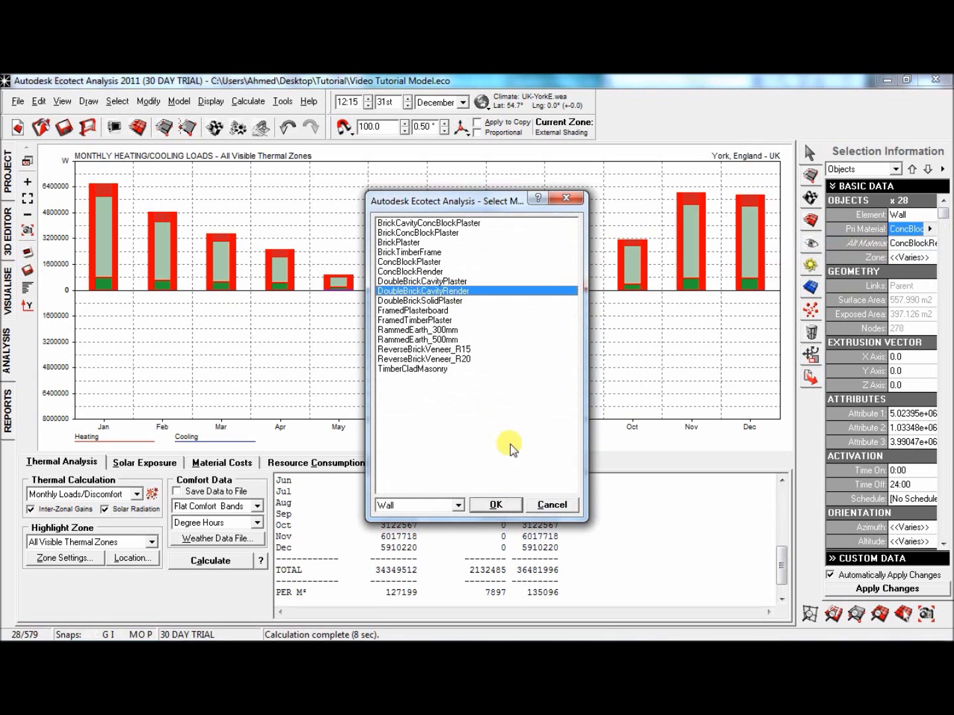
{"action": "left_click", "coordinate": [493, 505]}
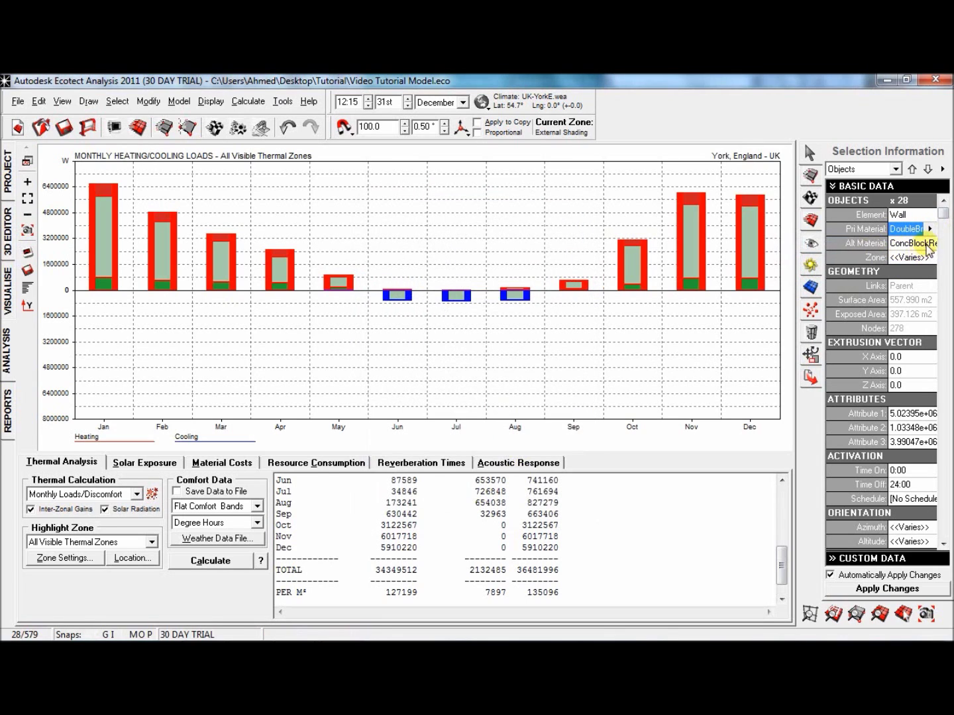
Step: Change the alternate material of the walls back to DoubleBrickCavityRender and recalculate the monthly loads to check the yearly total
{"action": "left_click", "coordinate": [926, 243]}
{"action": "left_click", "coordinate": [928, 244]}
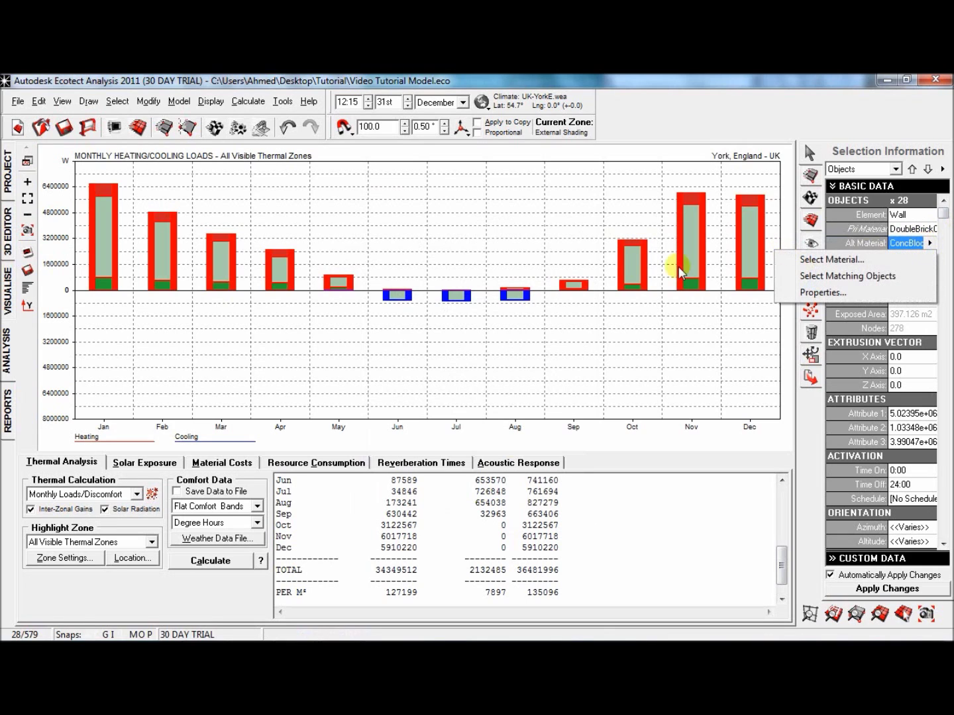
{"action": "left_click", "coordinate": [843, 260]}
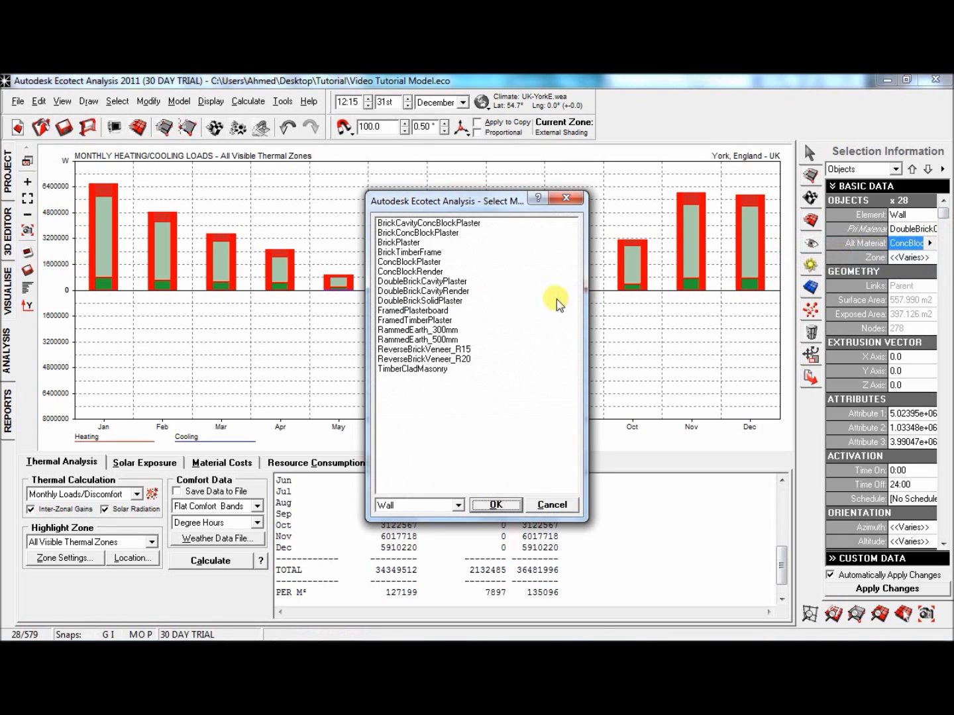
{"action": "left_click", "coordinate": [451, 291]}
{"action": "left_click", "coordinate": [494, 504]}
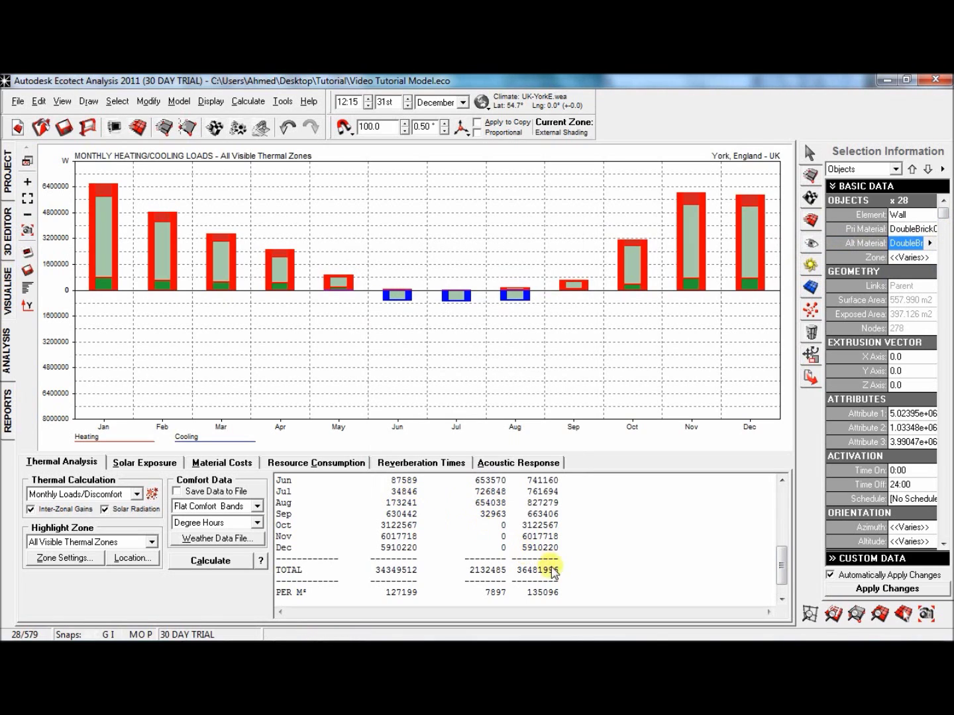
{"action": "left_click", "coordinate": [212, 560]}
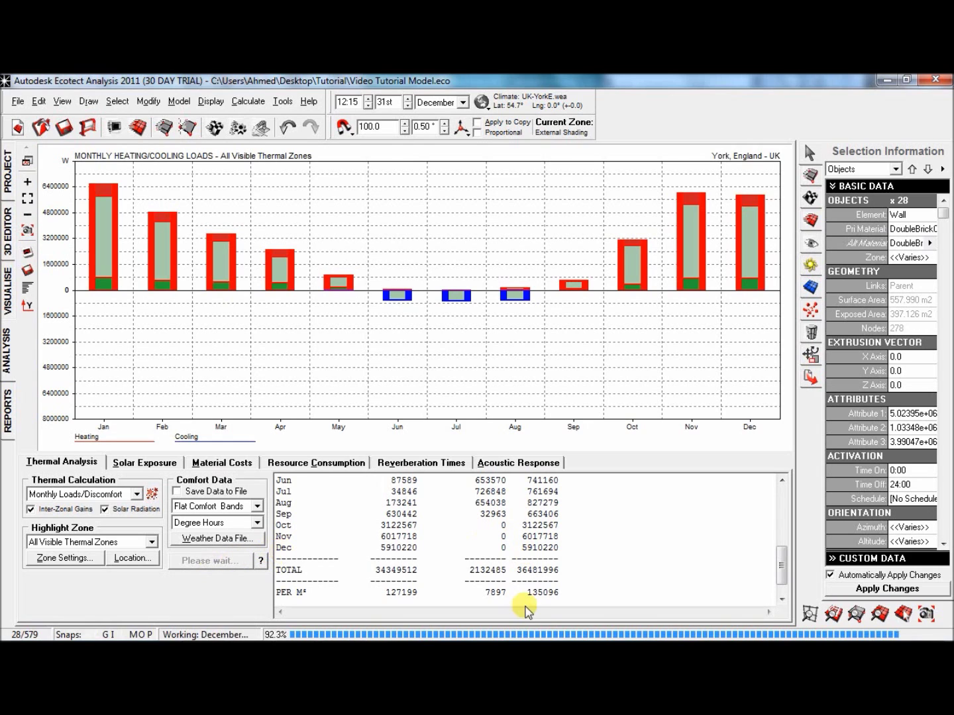
{"action": "left_click_drag", "start_coordinate": [782, 507], "coordinate": [788, 576]}
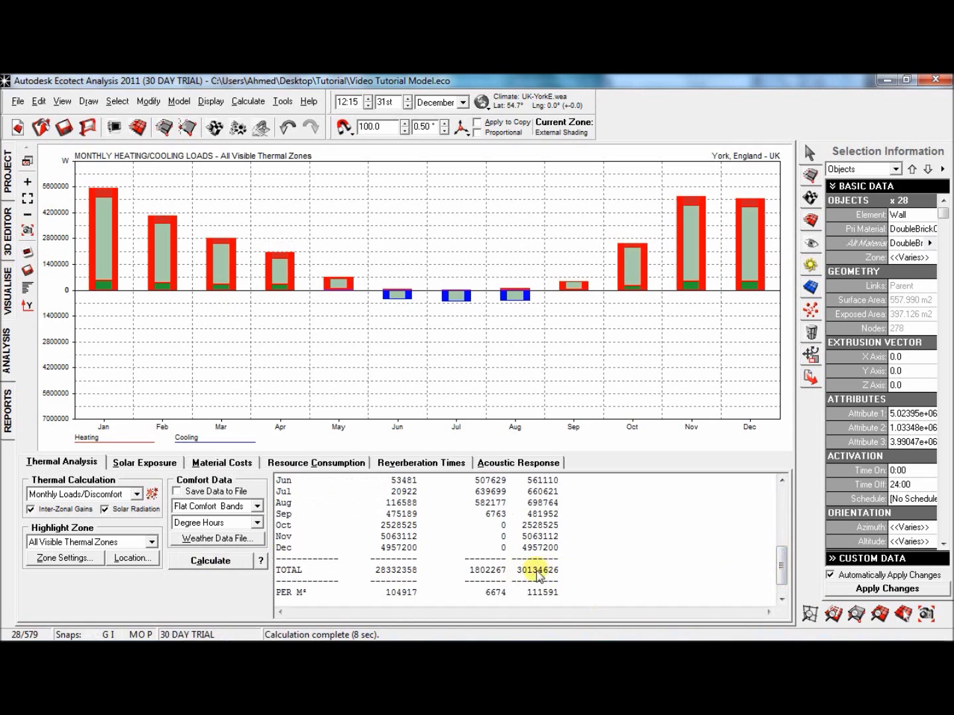
Step: Return to the editable 3D model and delete the two large windows, upper and lower, from the front wall of the central room
{"action": "left_click", "coordinate": [11, 253]}
{"action": "right_click_drag", "start_coordinate": [319, 489], "coordinate": [330, 485]}
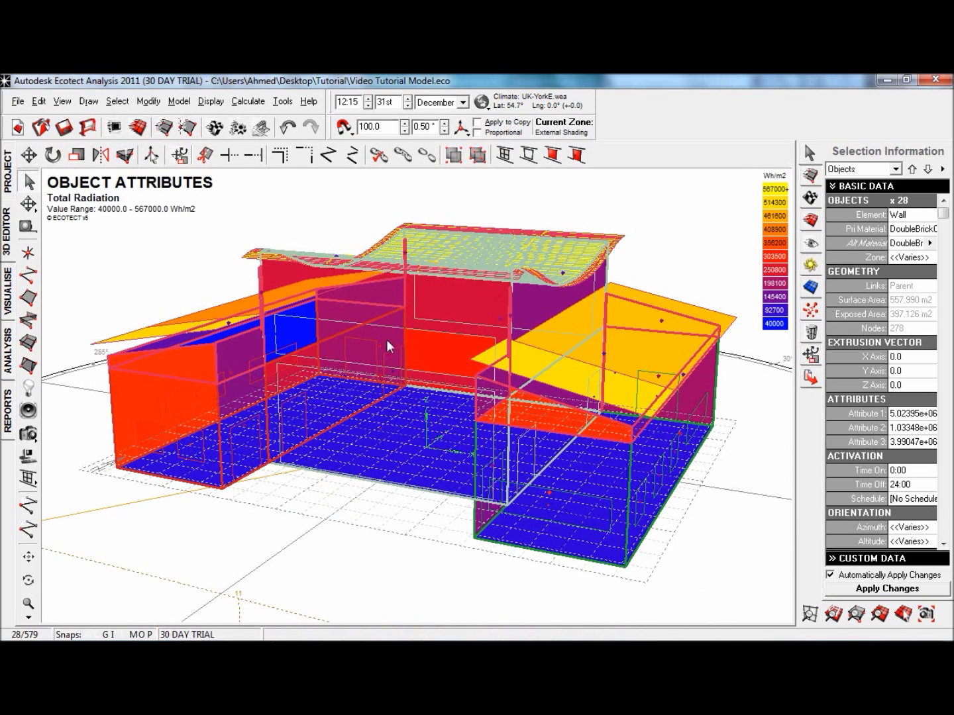
{"action": "left_click", "coordinate": [375, 326]}
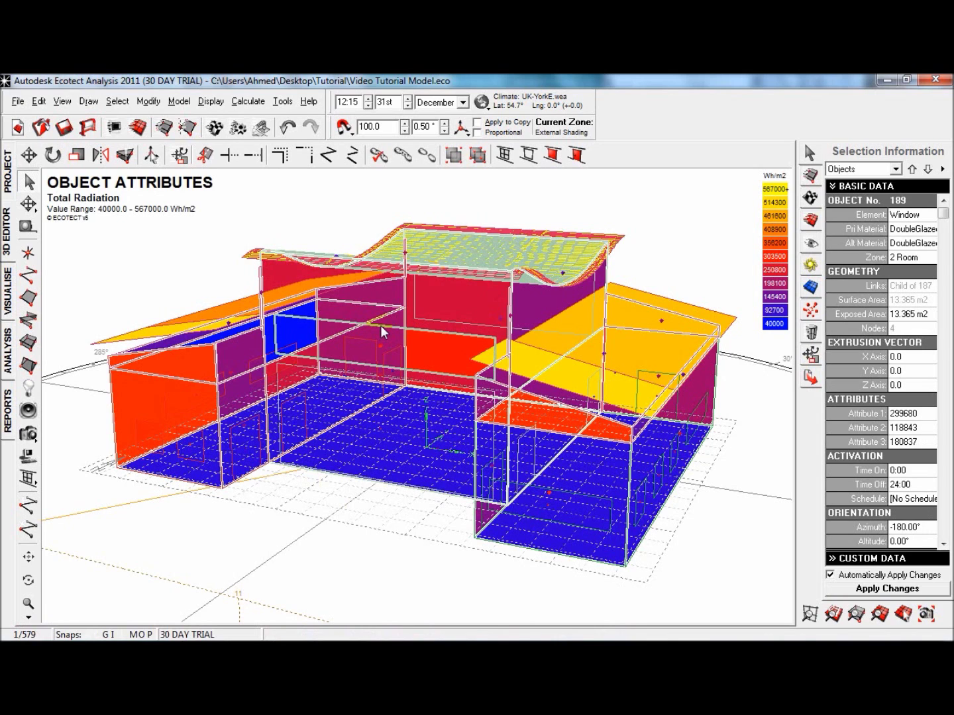
{"action": "key", "text": "Delete"}
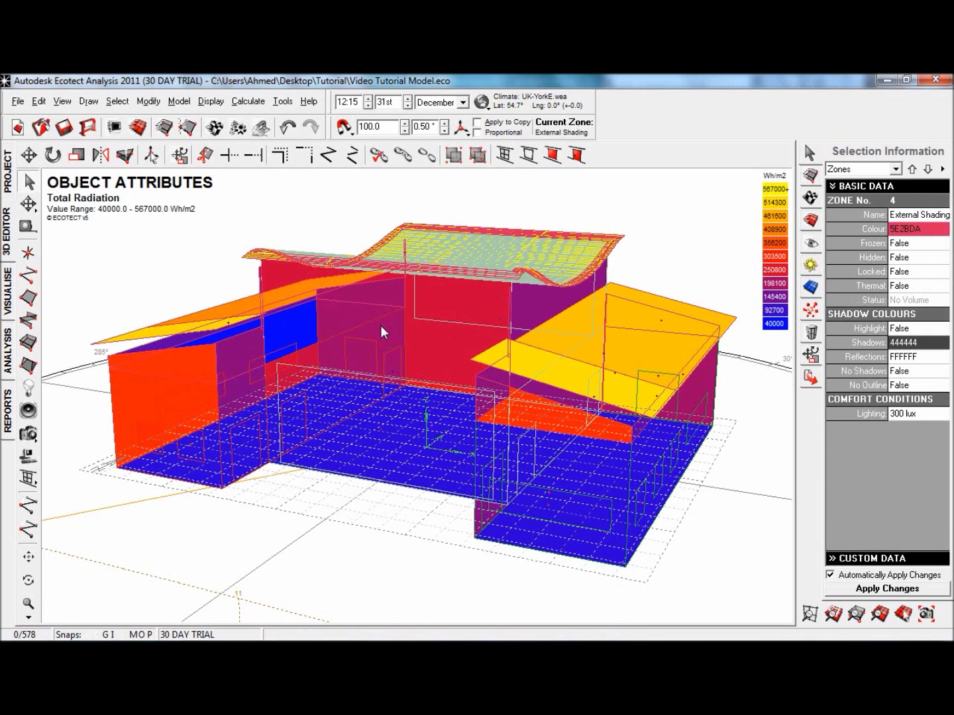
{"action": "left_click", "coordinate": [387, 378]}
{"action": "key", "text": "Delete"}
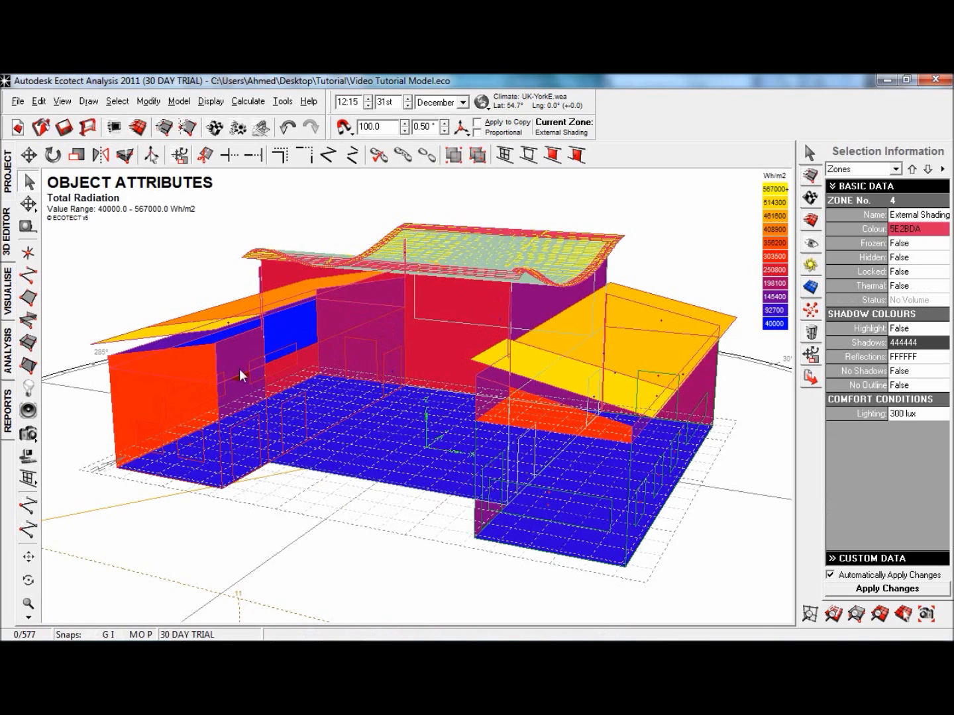
Step: Recalculate the monthly loads with updated inter-zonal adjacencies and overshadowing, and examine the yearly total without the two windows
{"action": "left_click", "coordinate": [9, 361]}
{"action": "left_click", "coordinate": [226, 561]}
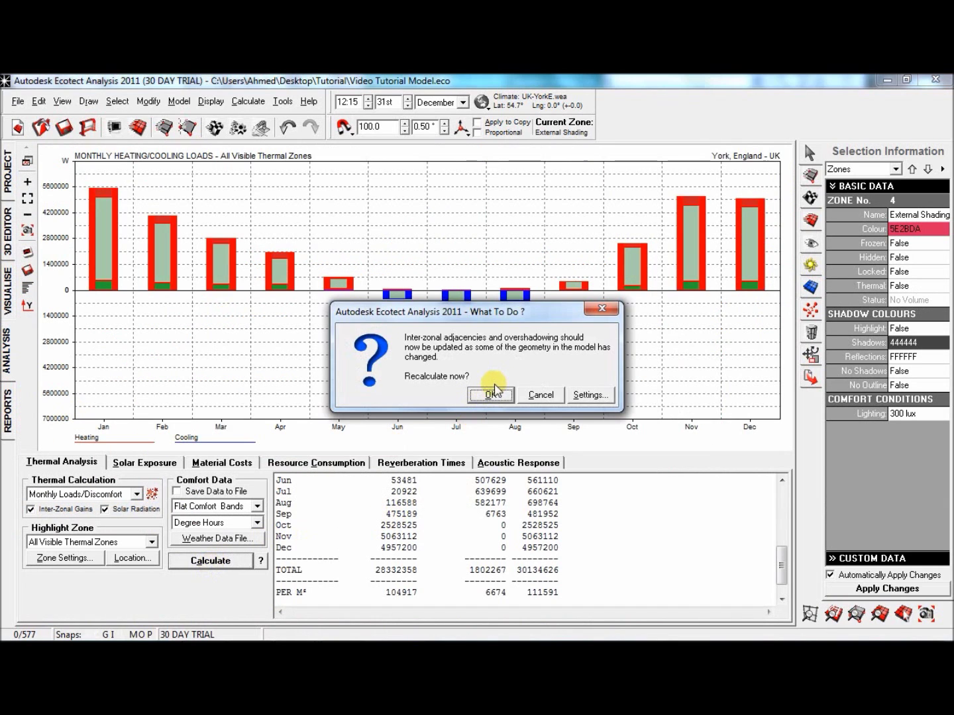
{"action": "left_click", "coordinate": [492, 394]}
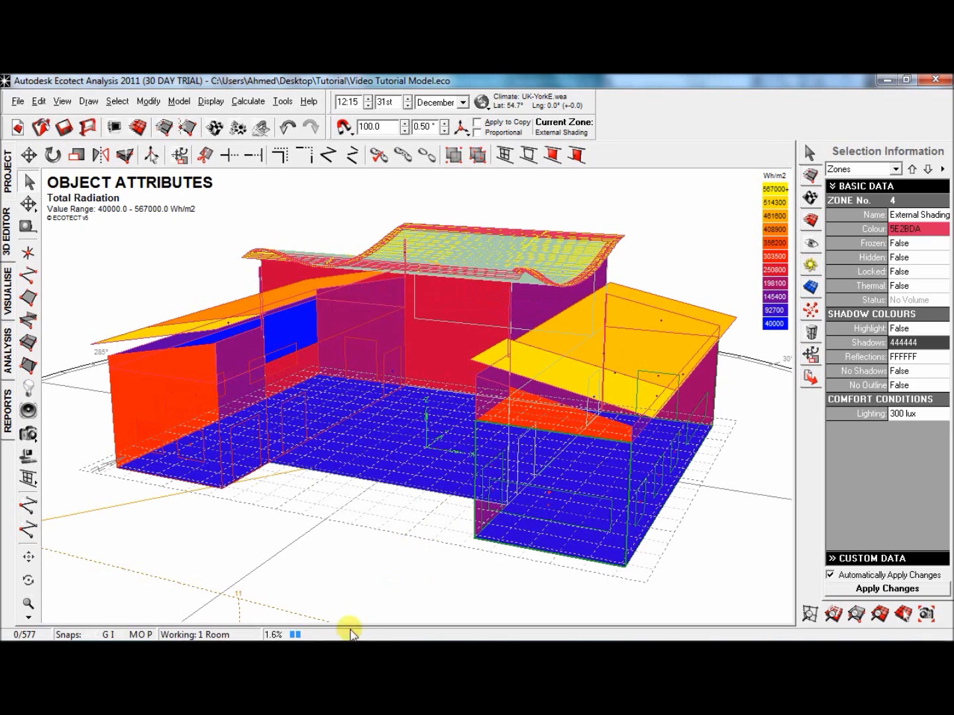
{"action": "left_click", "coordinate": [345, 649]}
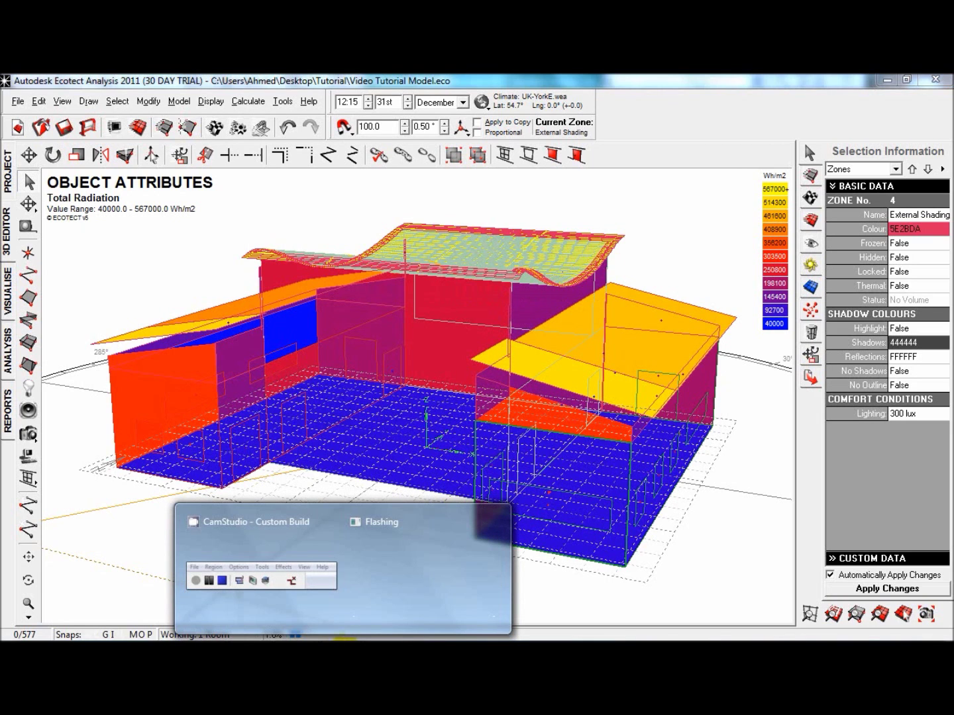
{"action": "left_click", "coordinate": [298, 578]}
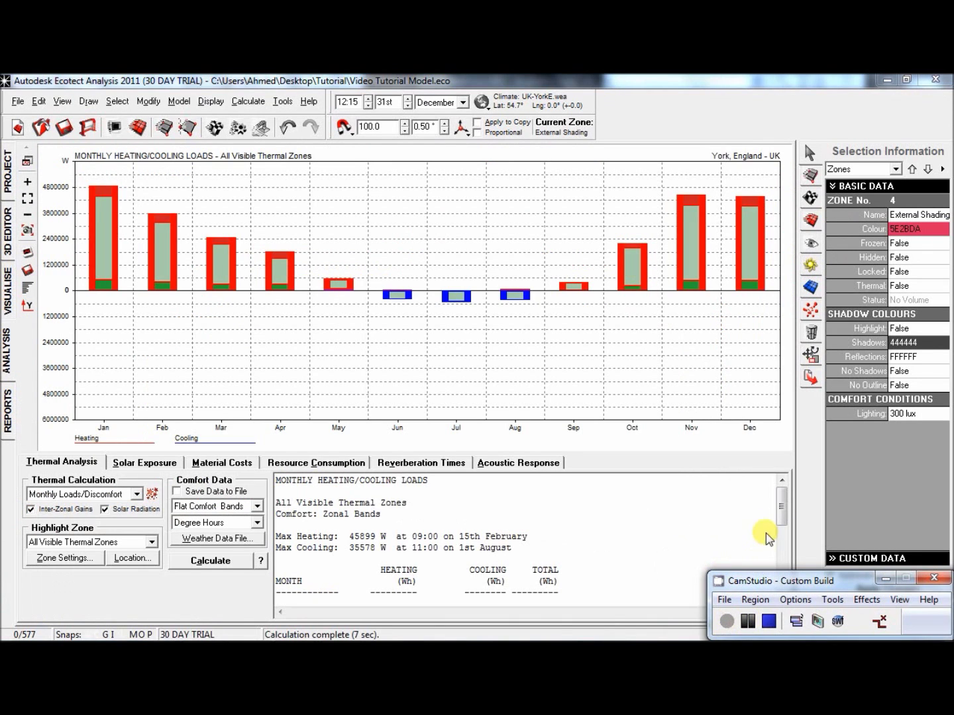
{"action": "left_click", "coordinate": [783, 509]}
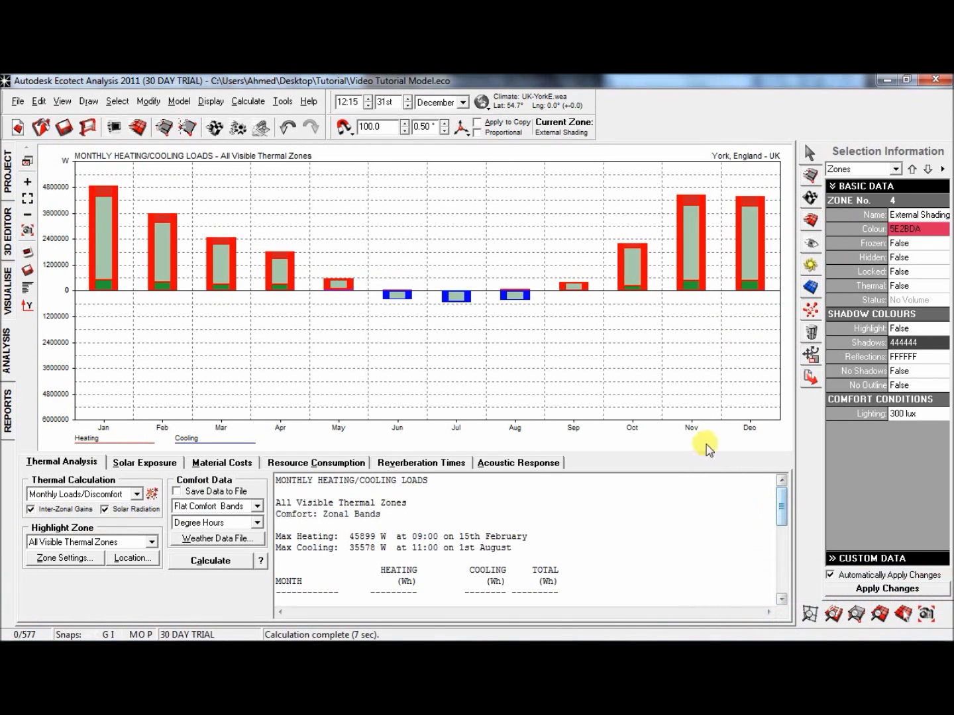
{"action": "left_click_drag", "start_coordinate": [779, 511], "coordinate": [782, 584]}
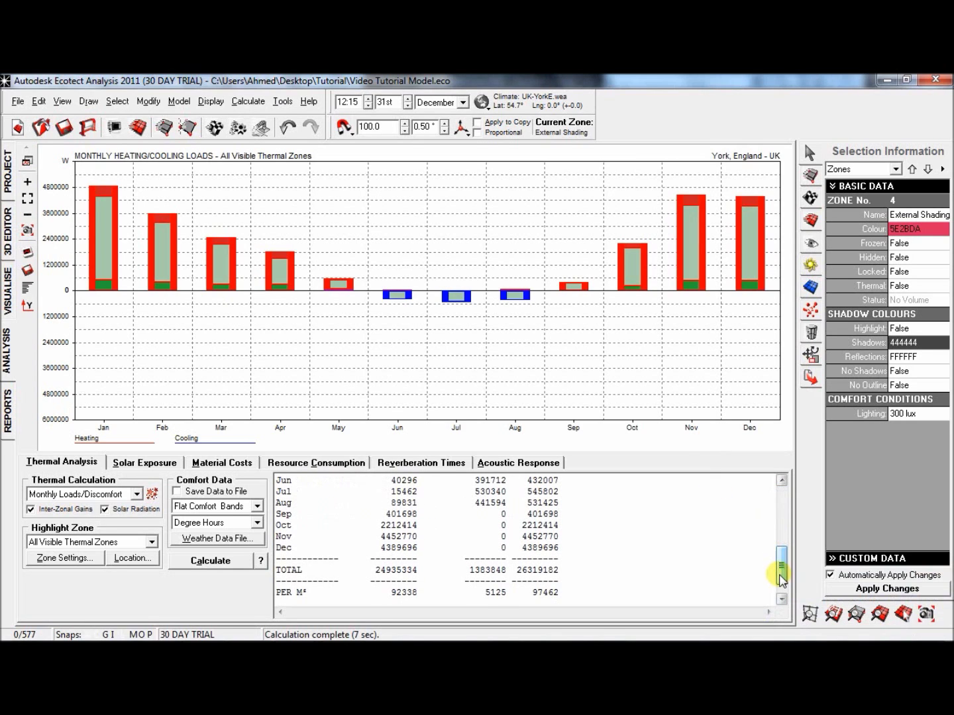
{"action": "left_click", "coordinate": [519, 573]}
{"action": "left_click_drag", "start_coordinate": [519, 573], "coordinate": [533, 574]}
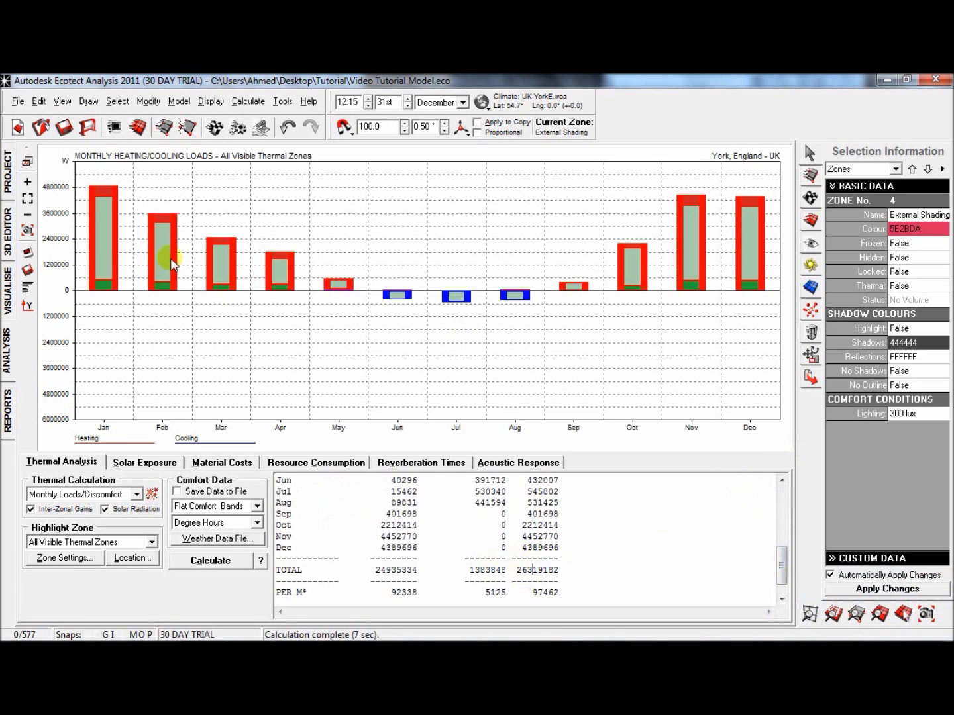
Step: Return to the visualised 3D model, select all roofs by element type and set their primary material to ConcreteRoof_Asphalt
{"action": "left_click", "coordinate": [11, 290]}
{"action": "right_click_drag", "start_coordinate": [495, 497], "coordinate": [433, 502]}
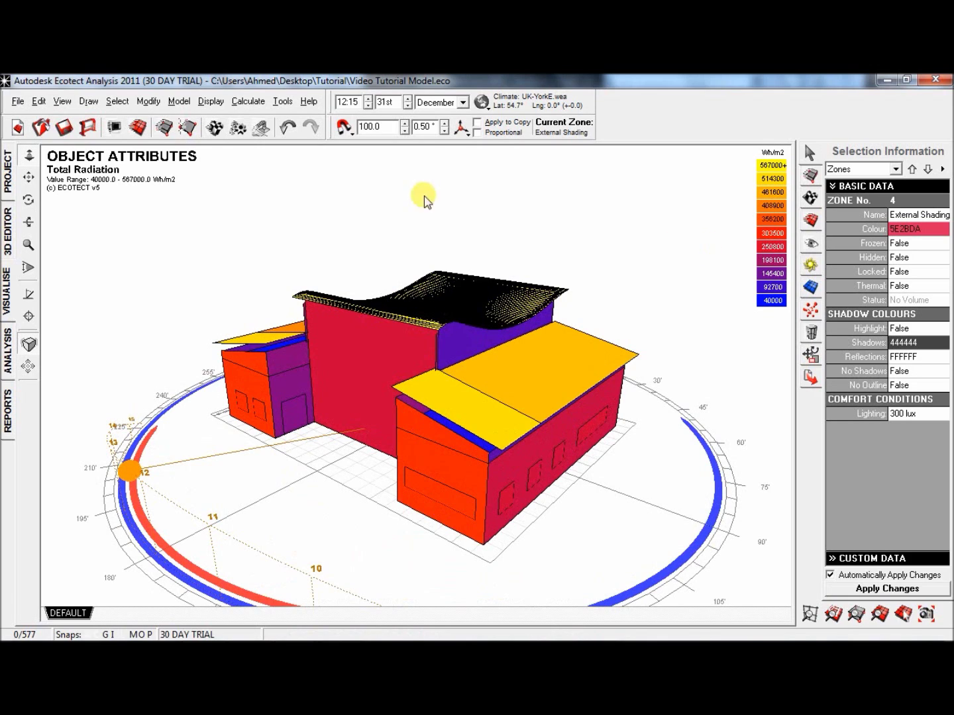
{"action": "left_click", "coordinate": [116, 102]}
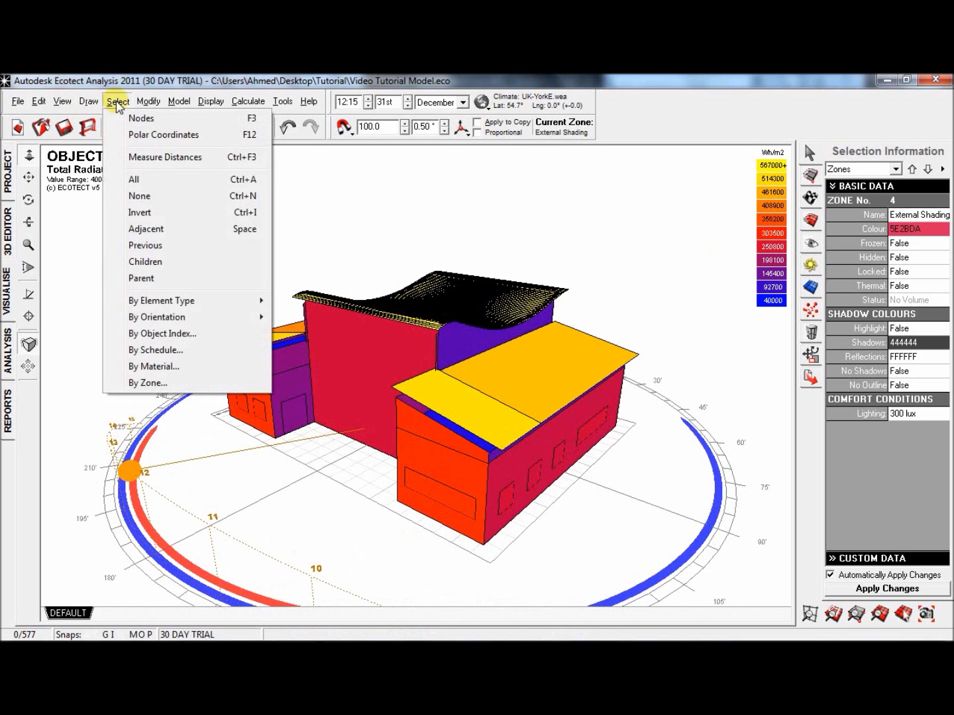
{"action": "mouse_move", "coordinate": [170, 301]}
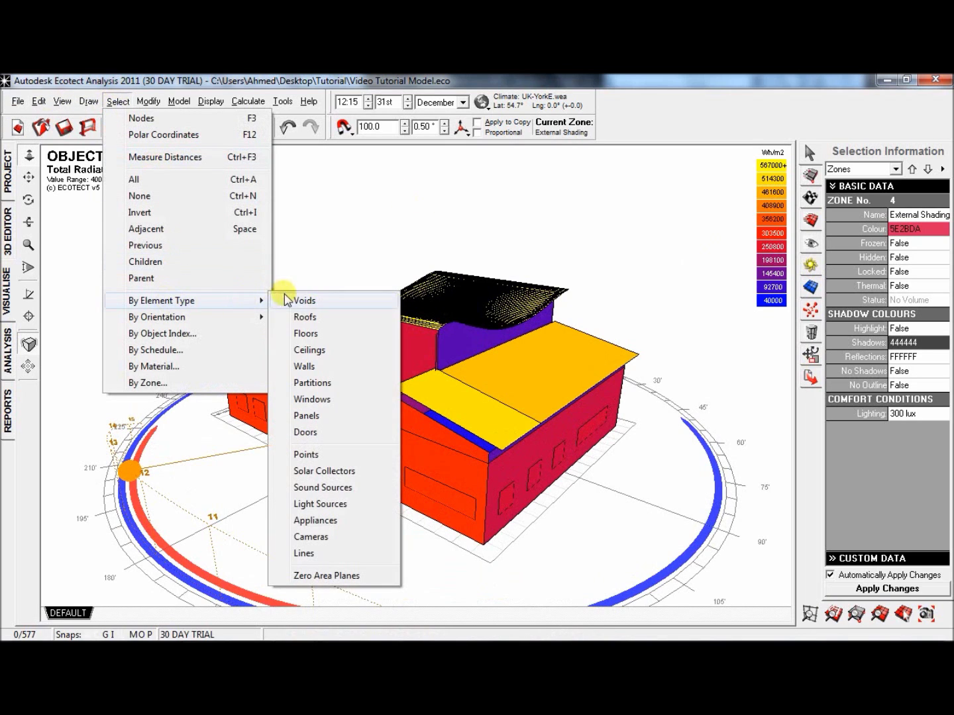
{"action": "left_click", "coordinate": [330, 318]}
{"action": "left_click", "coordinate": [926, 230]}
{"action": "left_click", "coordinate": [929, 229]}
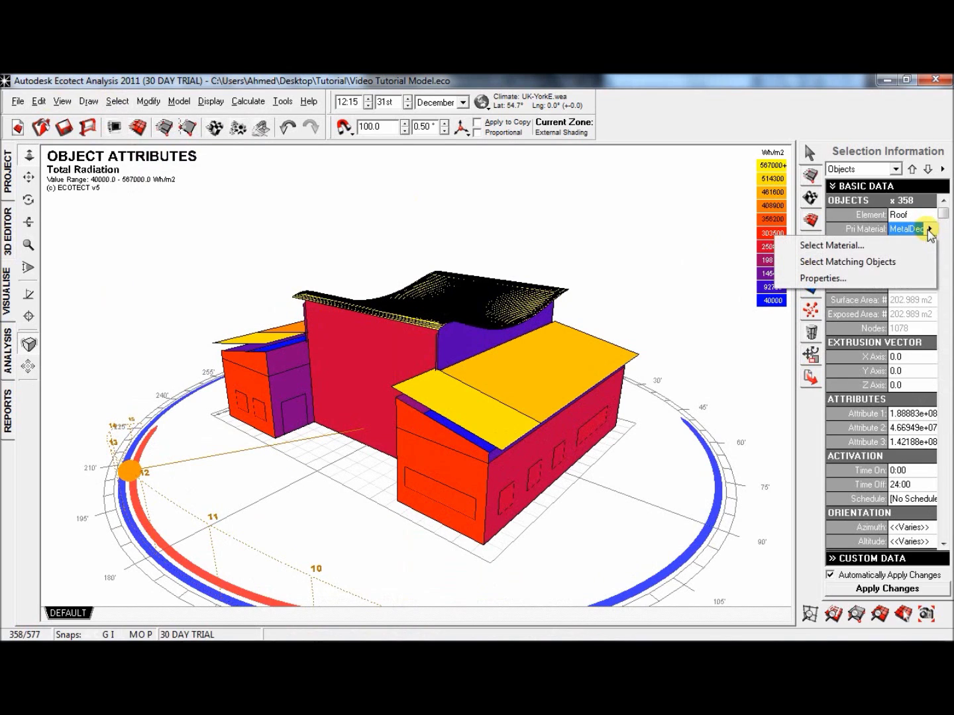
{"action": "left_click", "coordinate": [895, 246]}
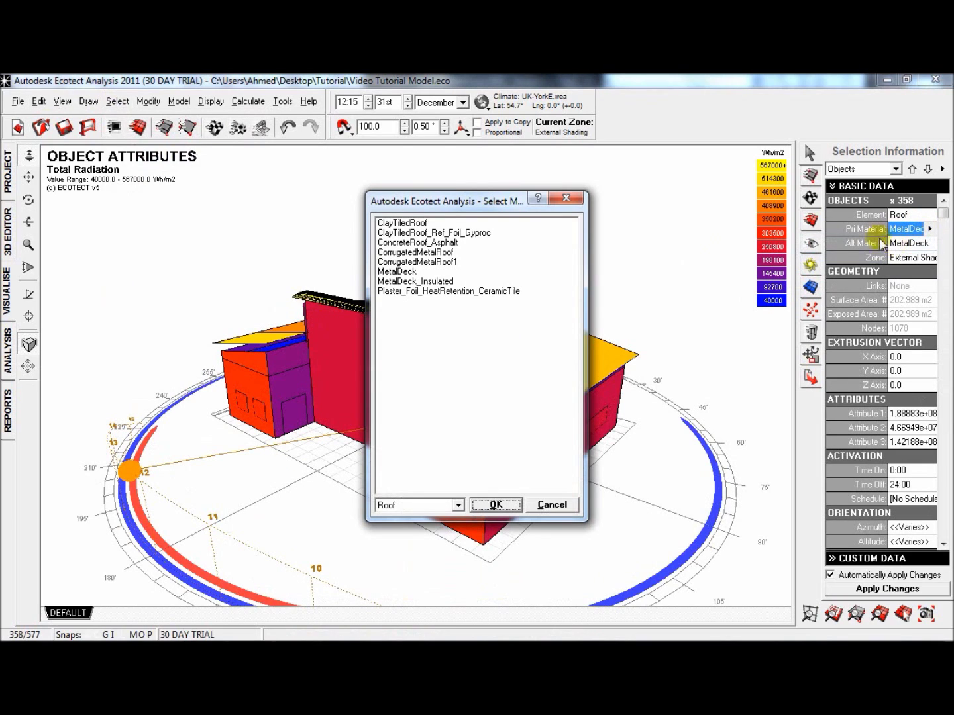
{"action": "left_click", "coordinate": [474, 243]}
{"action": "left_click", "coordinate": [496, 504]}
Step: Set the alternate material of the selected roofs to ConcreteRoof_Asphalt
{"action": "left_click", "coordinate": [931, 244]}
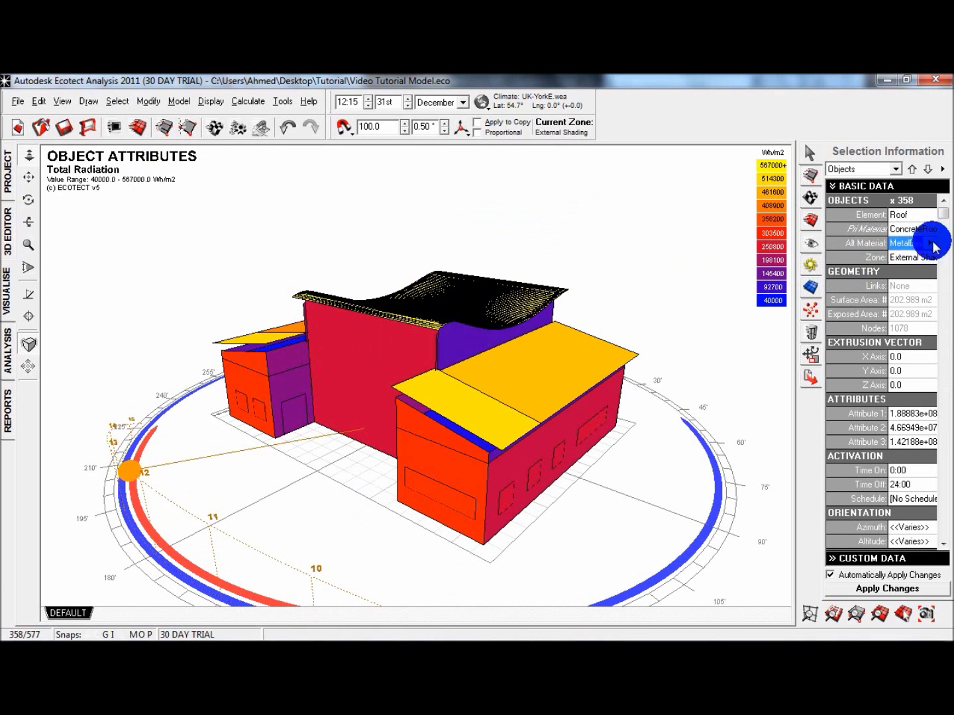
{"action": "left_click", "coordinate": [929, 243]}
{"action": "left_click", "coordinate": [855, 263]}
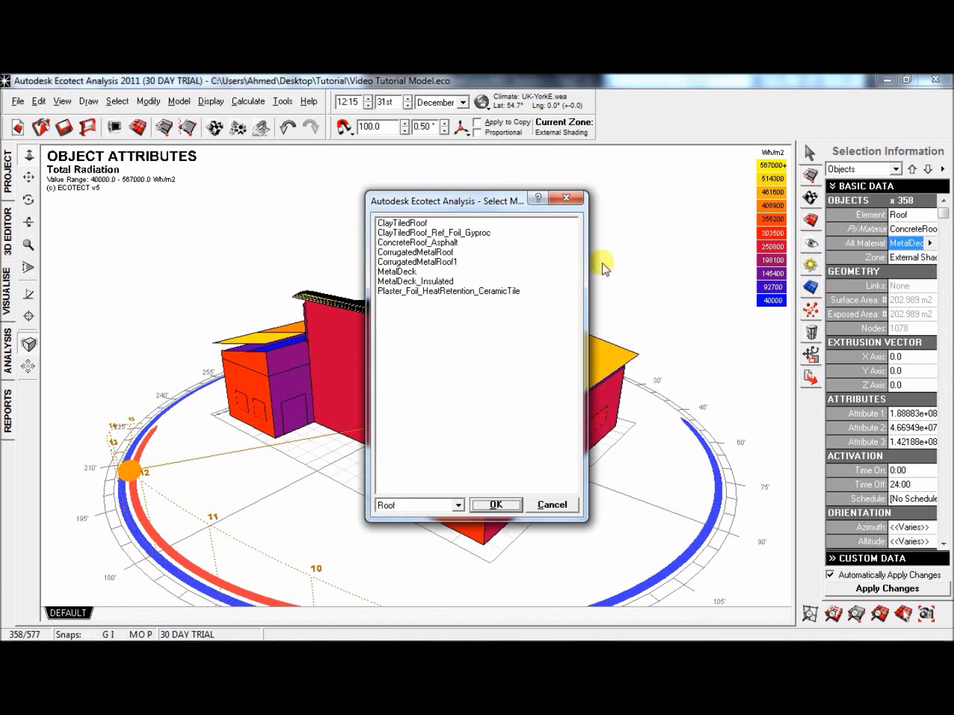
{"action": "left_click", "coordinate": [452, 242]}
{"action": "left_click", "coordinate": [498, 505]}
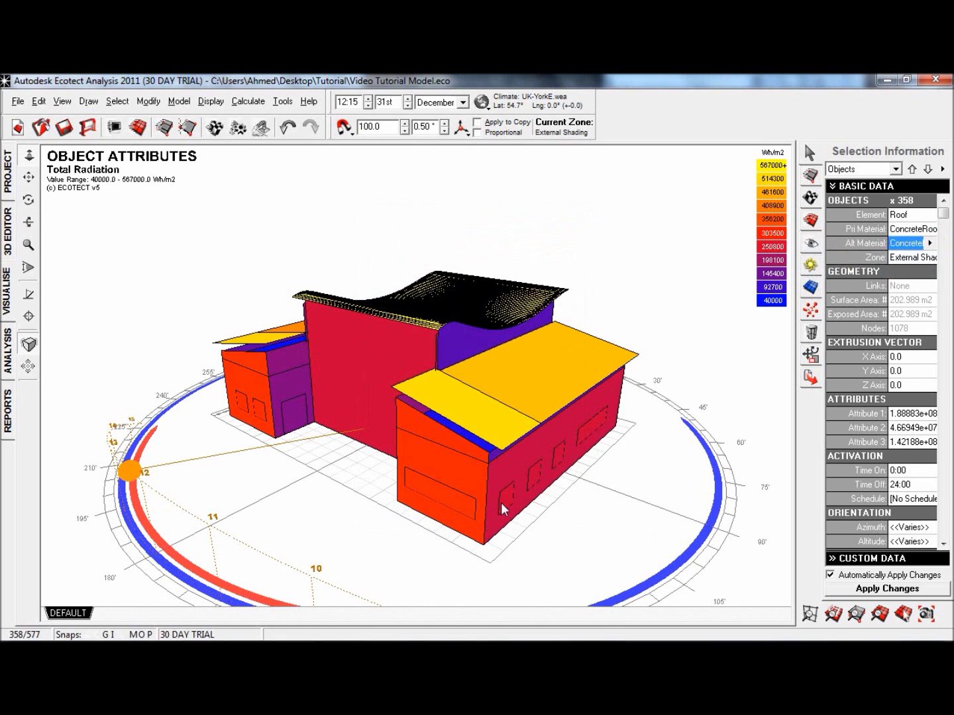
Step: Select all ceilings by element type and set their primary material to ConcreteRoof_Asphalt from the Roof material category
{"action": "left_click", "coordinate": [114, 101]}
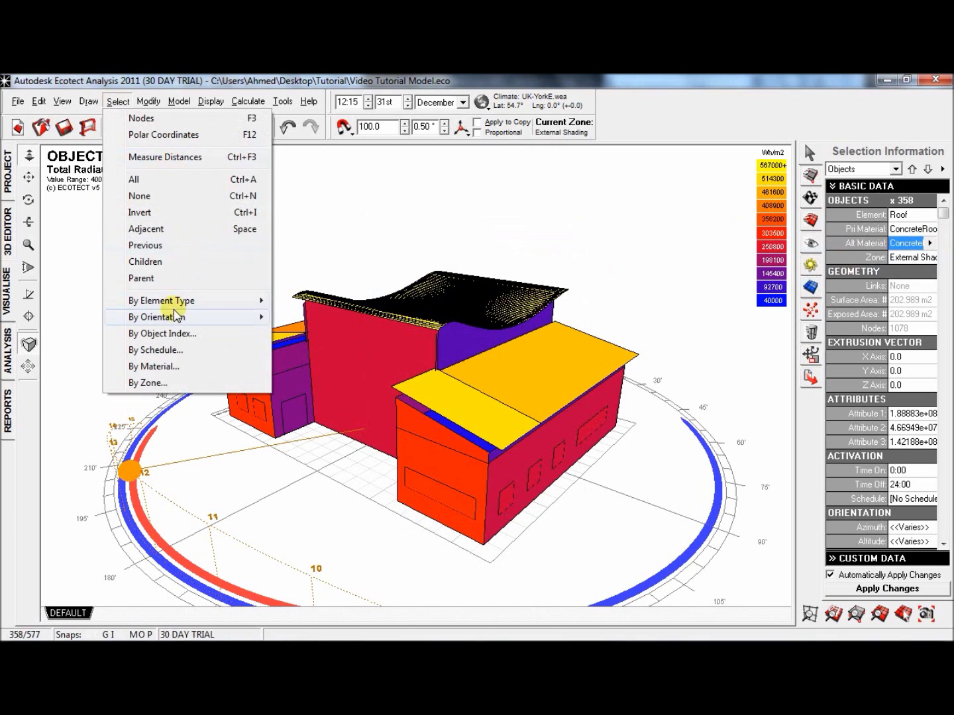
{"action": "mouse_move", "coordinate": [174, 305]}
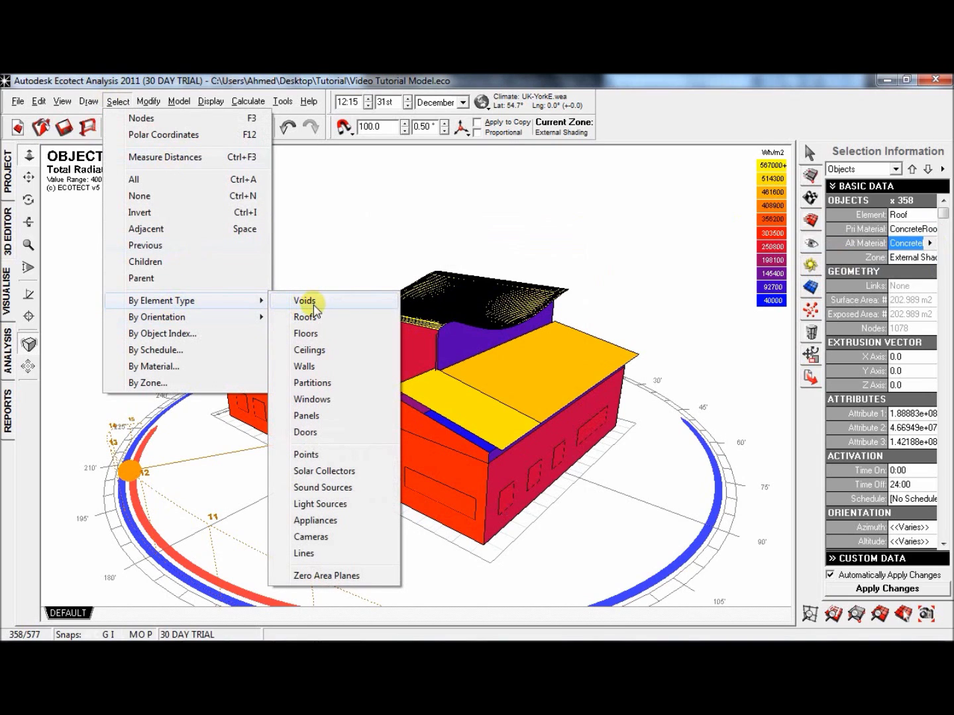
{"action": "left_click", "coordinate": [312, 350]}
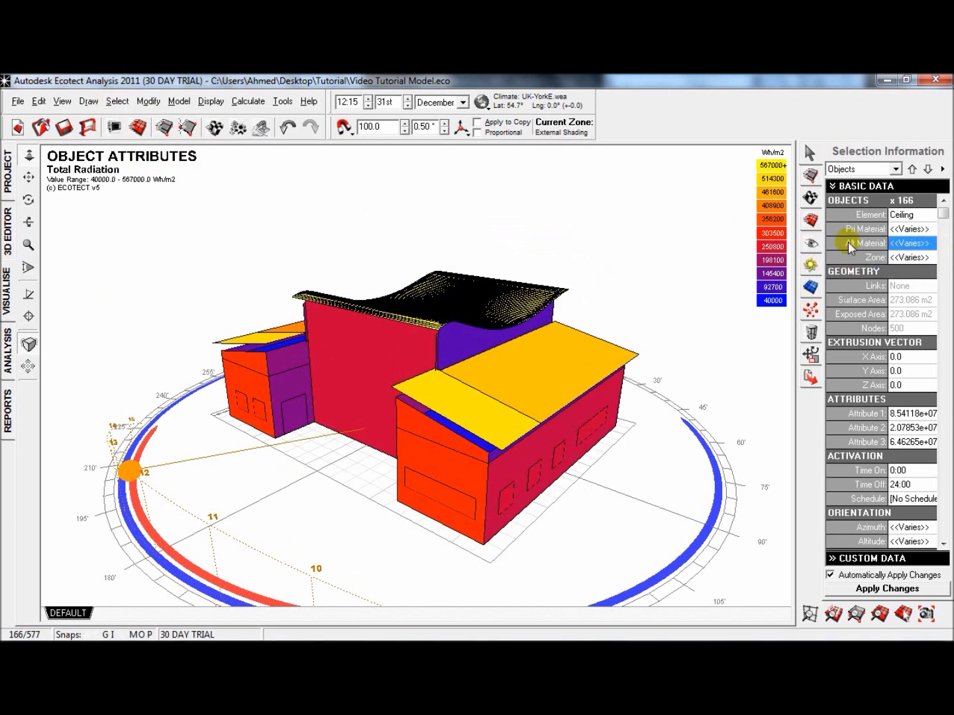
{"action": "left_click", "coordinate": [921, 229]}
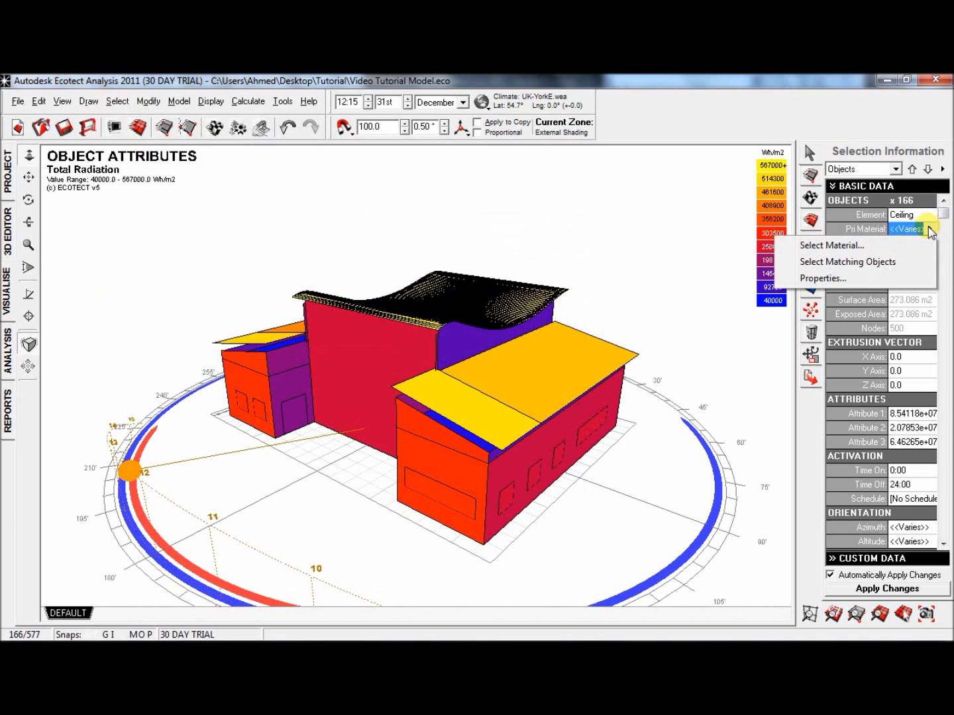
{"action": "left_click", "coordinate": [898, 247]}
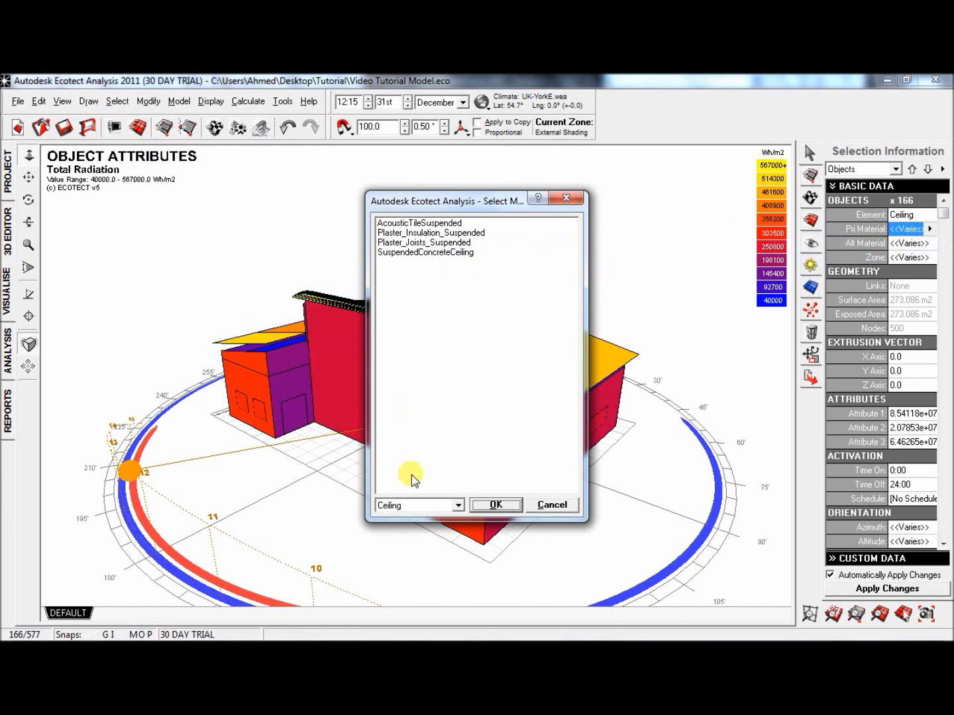
{"action": "left_click", "coordinate": [458, 506]}
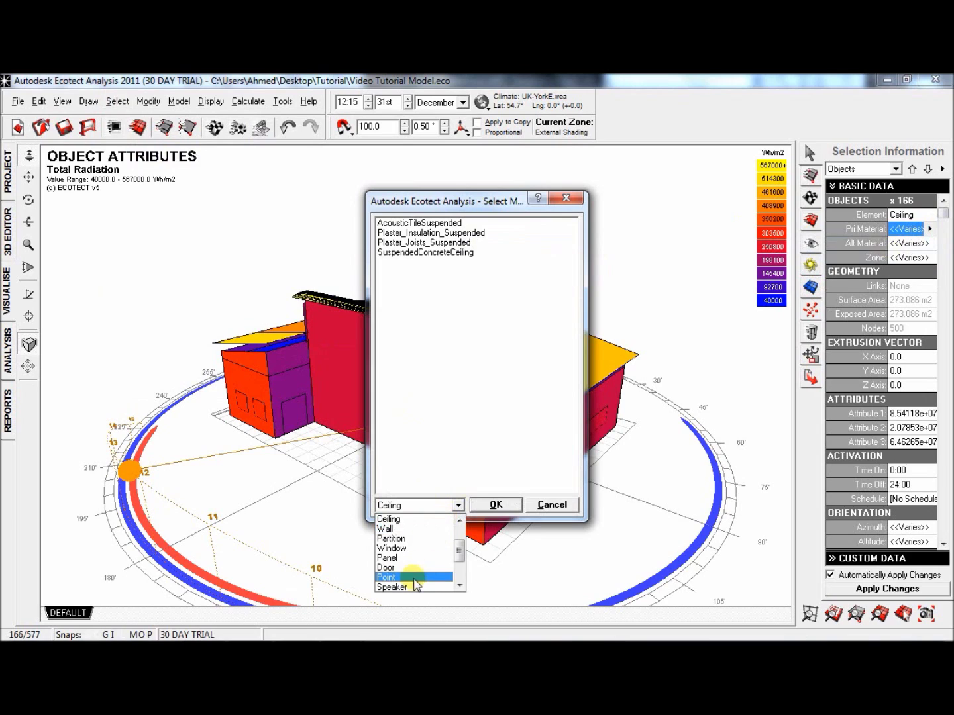
{"action": "scroll", "coordinate": [430, 557], "scroll_direction": "up", "scroll_amount": 2}
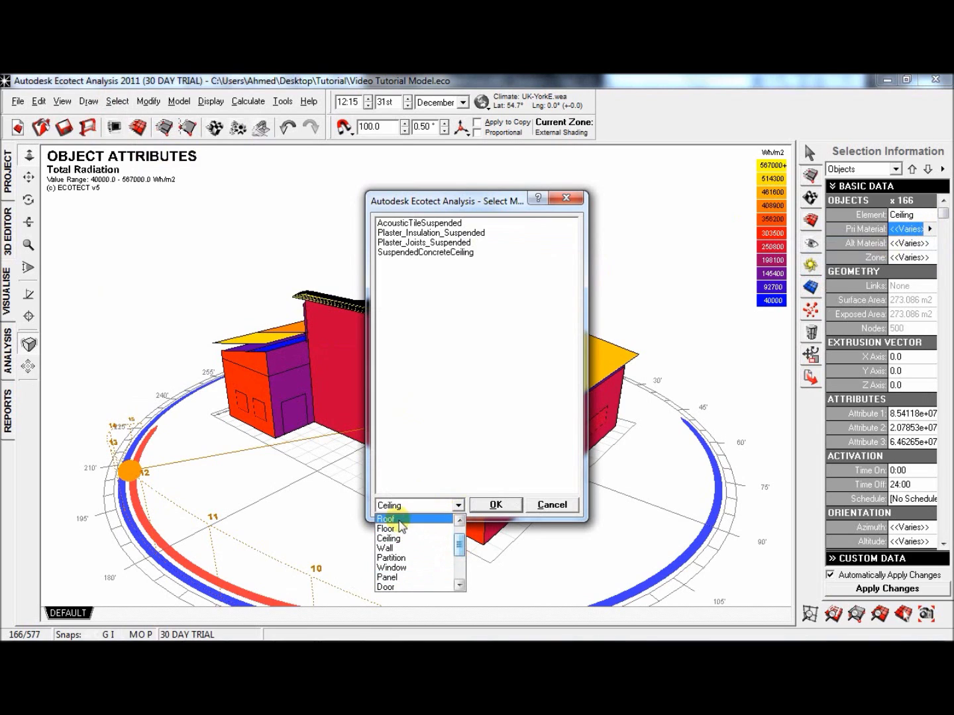
{"action": "left_click", "coordinate": [394, 519]}
{"action": "left_click", "coordinate": [434, 244]}
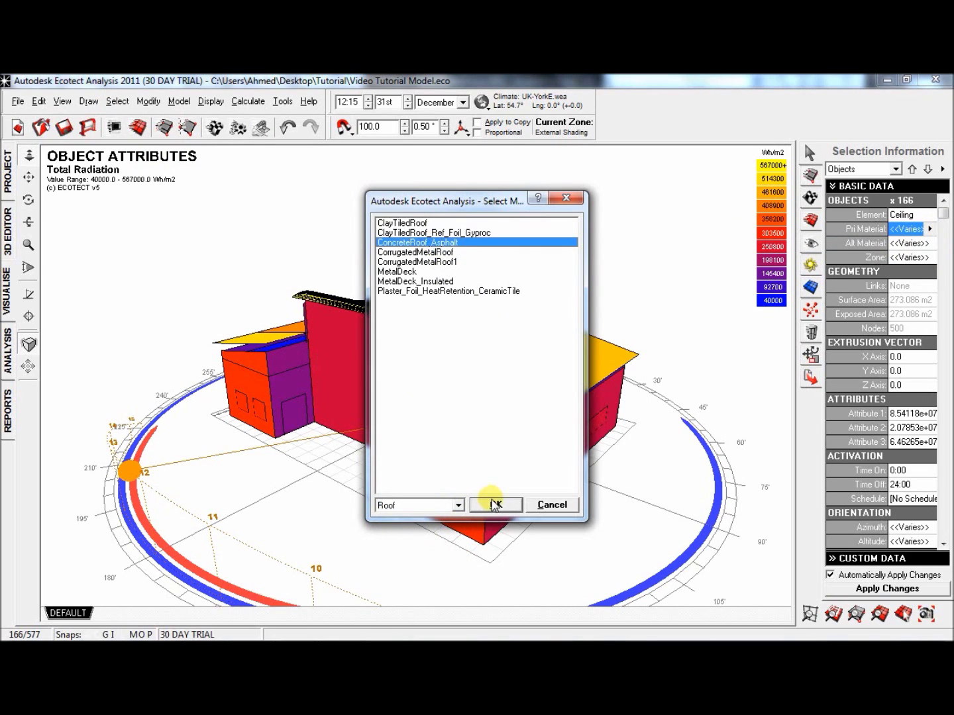
{"action": "left_click", "coordinate": [494, 505]}
Step: Set the alternate material of the selected ceilings to ConcreteRoof_Asphalt from the Roof material category
{"action": "left_click", "coordinate": [909, 243]}
{"action": "left_click", "coordinate": [930, 242]}
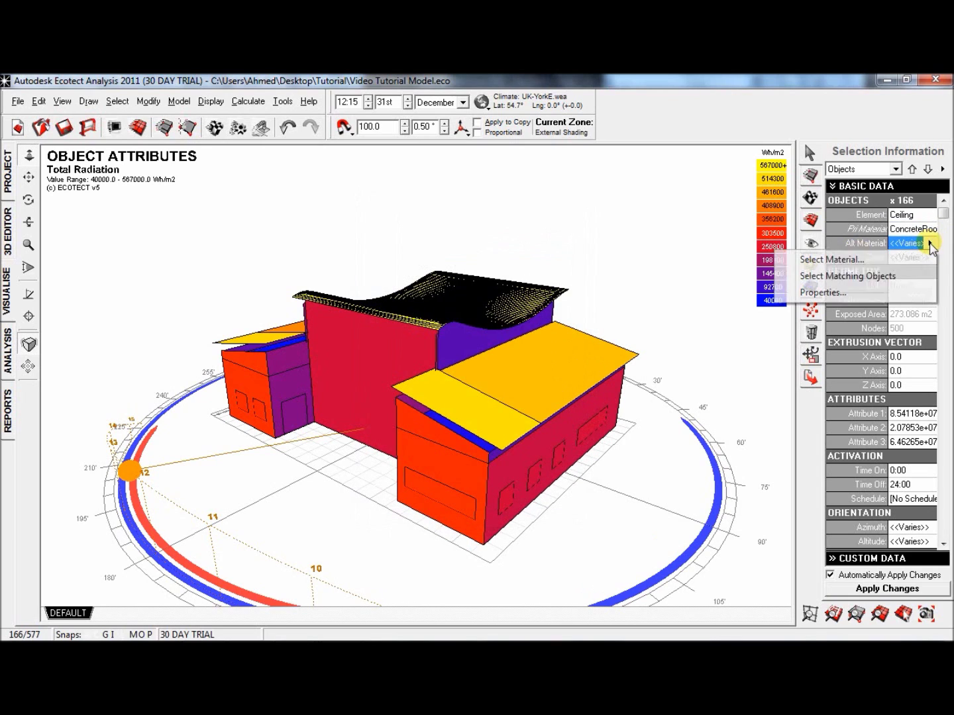
{"action": "left_click", "coordinate": [901, 260]}
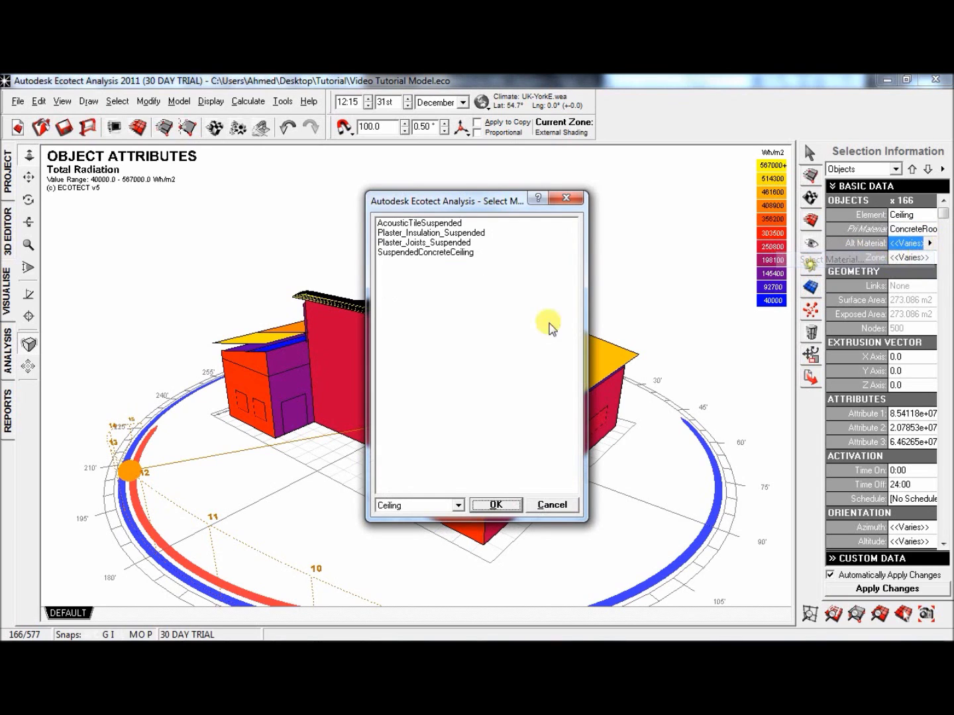
{"action": "left_click", "coordinate": [458, 505]}
{"action": "left_click", "coordinate": [460, 520]}
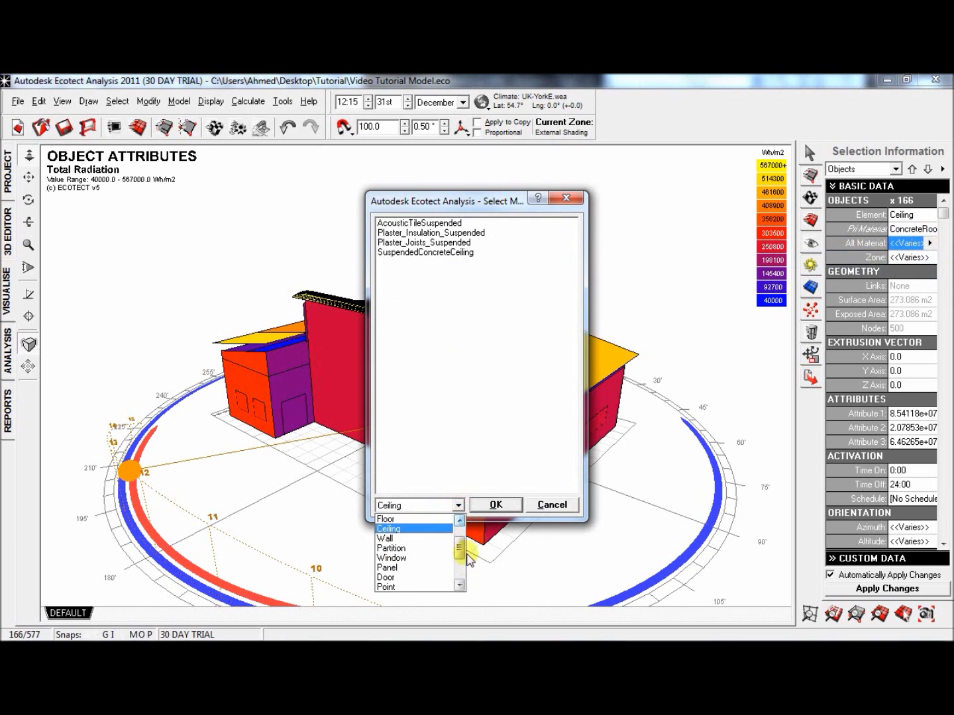
{"action": "left_click", "coordinate": [459, 521]}
{"action": "left_click", "coordinate": [445, 519]}
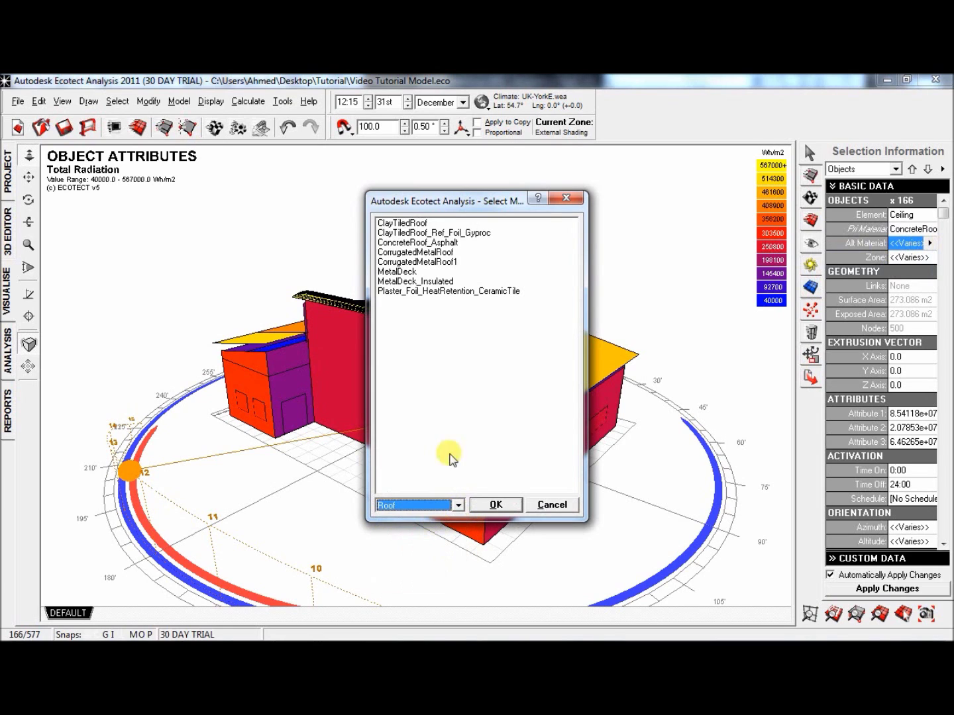
{"action": "left_click", "coordinate": [438, 243]}
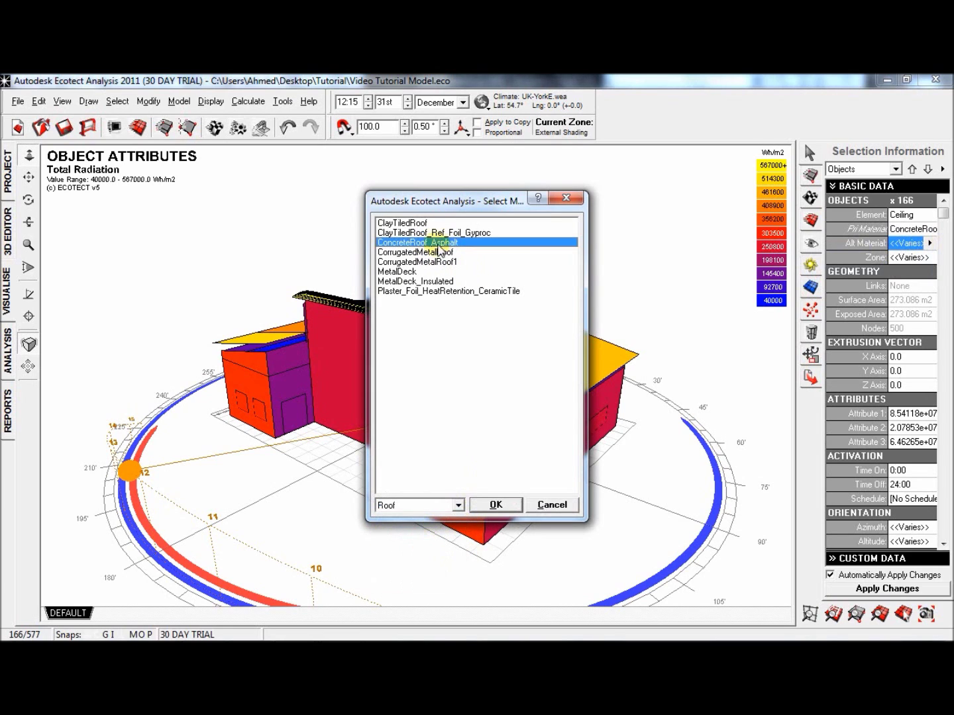
{"action": "left_click", "coordinate": [494, 505]}
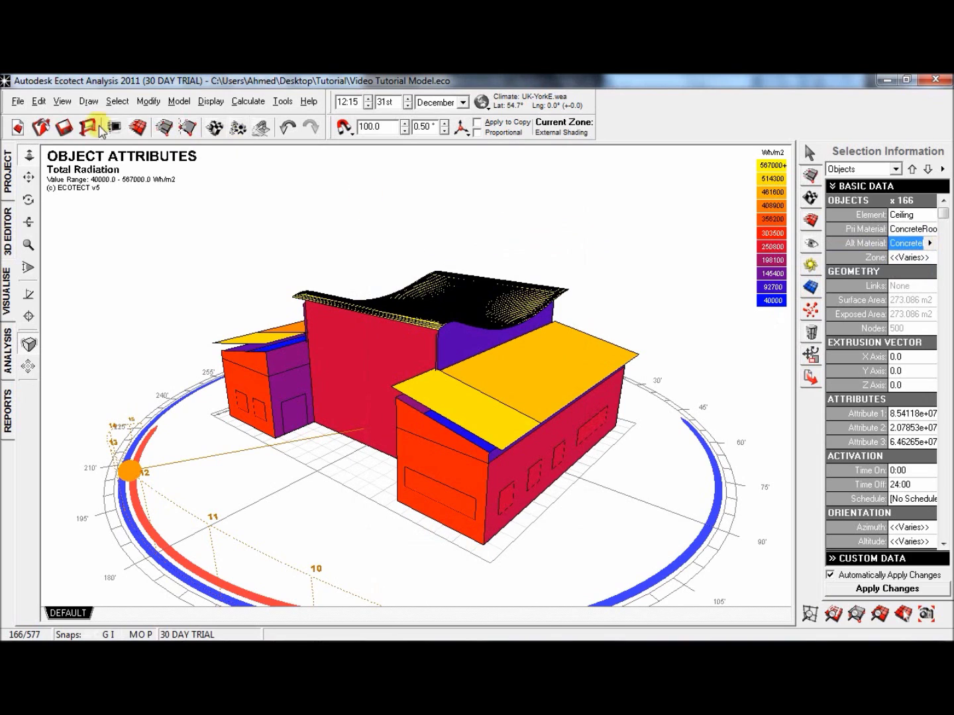
Step: Check the walls' assigned materials, select all windows by element type and set their primary material to DoubleGlazed_AlumFrame
{"action": "left_click", "coordinate": [116, 102]}
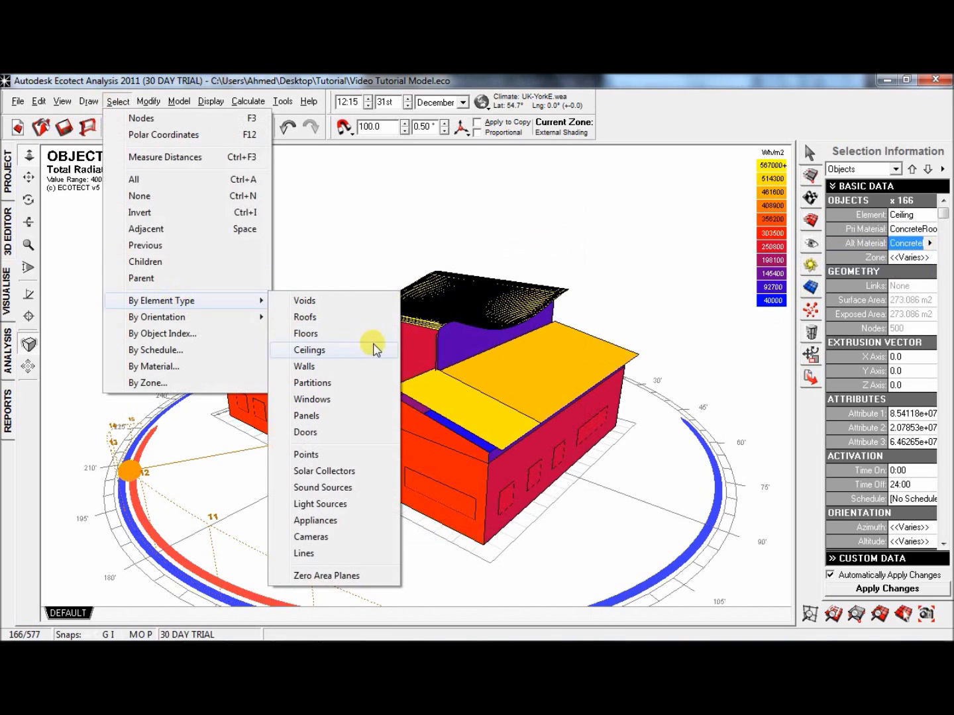
{"action": "left_click", "coordinate": [319, 367]}
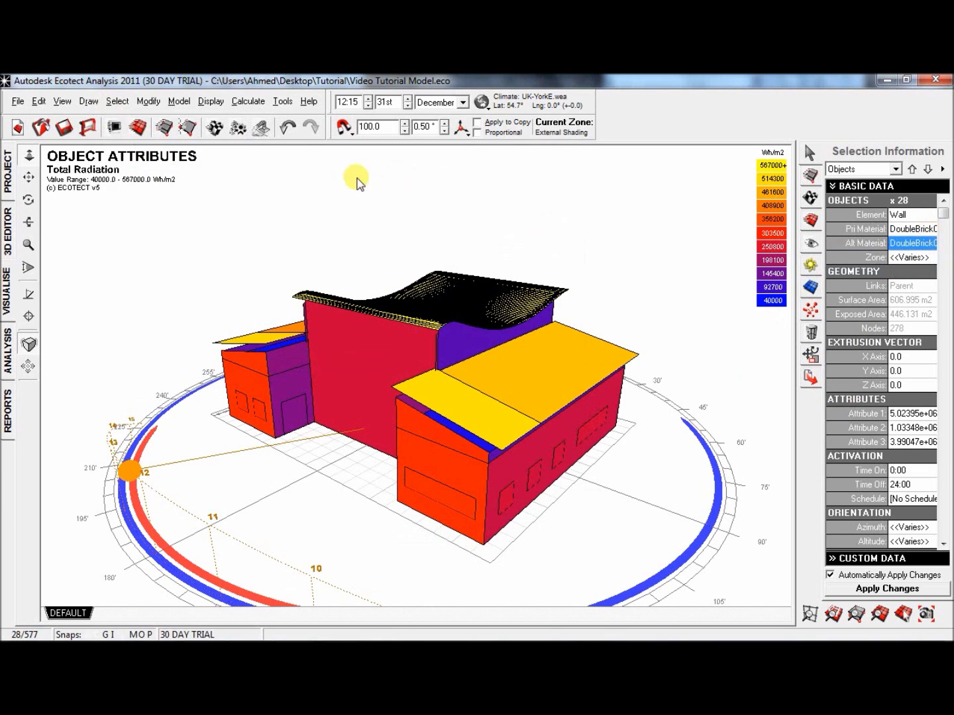
{"action": "left_click", "coordinate": [118, 101]}
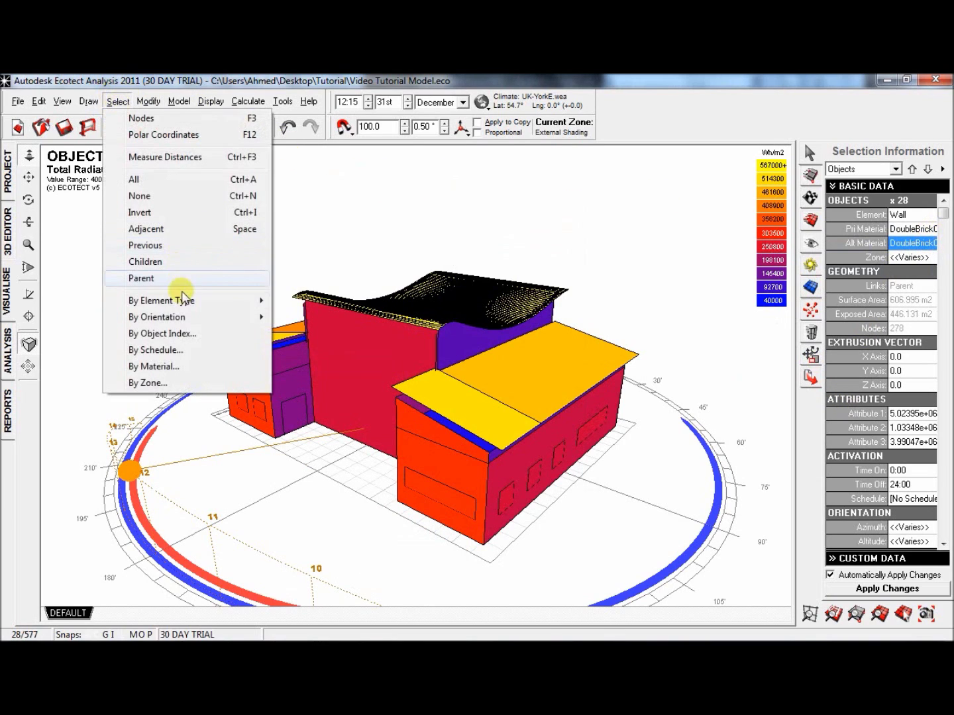
{"action": "mouse_move", "coordinate": [216, 310]}
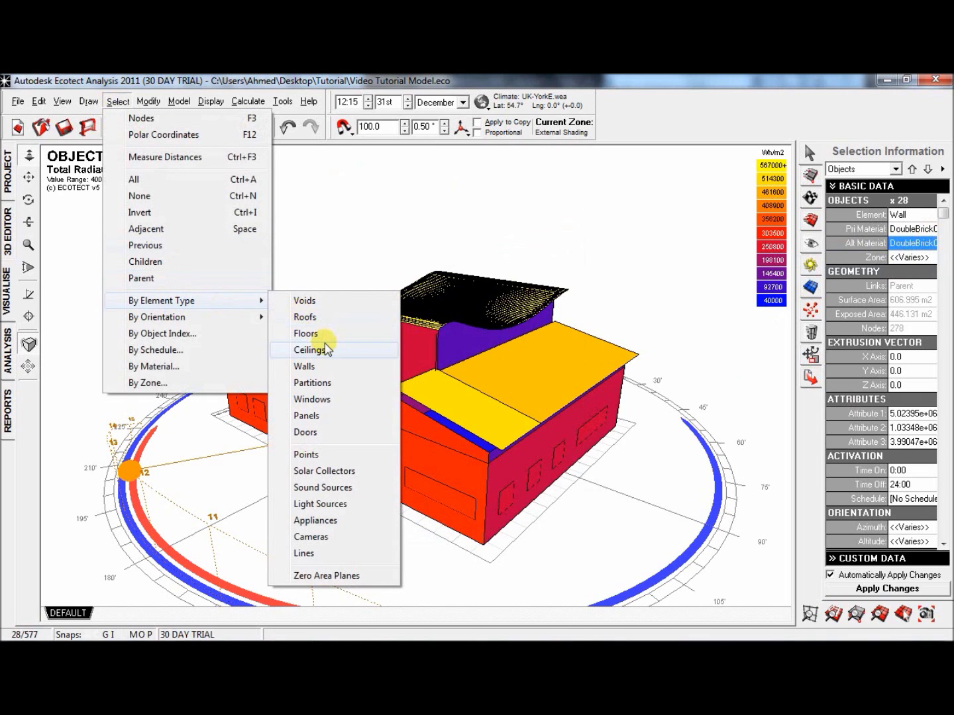
{"action": "left_click", "coordinate": [334, 398]}
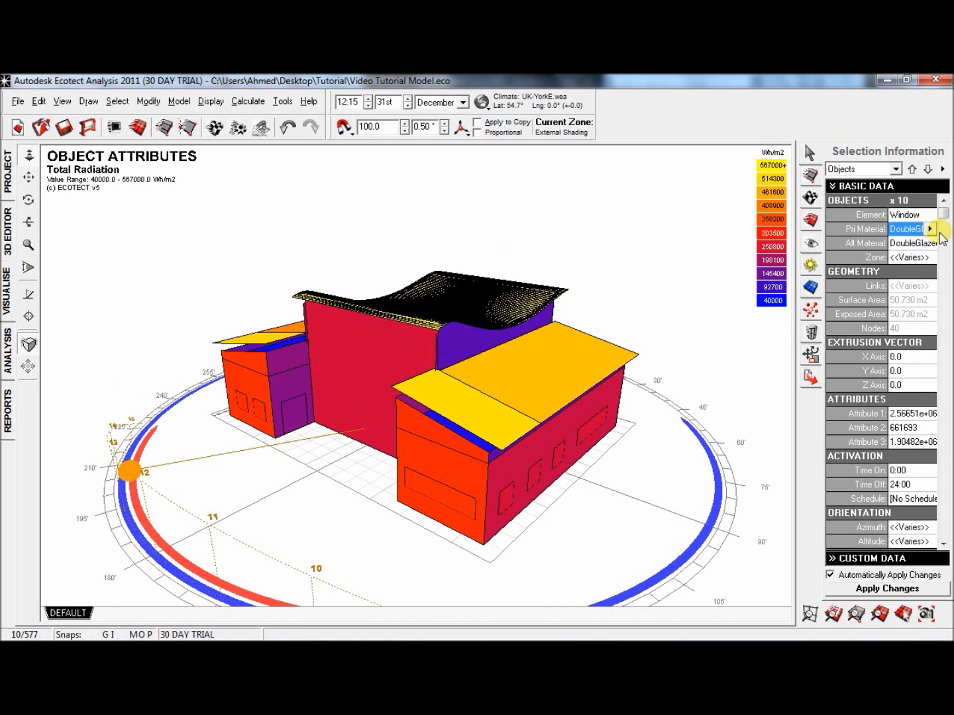
{"action": "scroll", "coordinate": [929, 231], "scroll_direction": "down", "scroll_amount": 4}
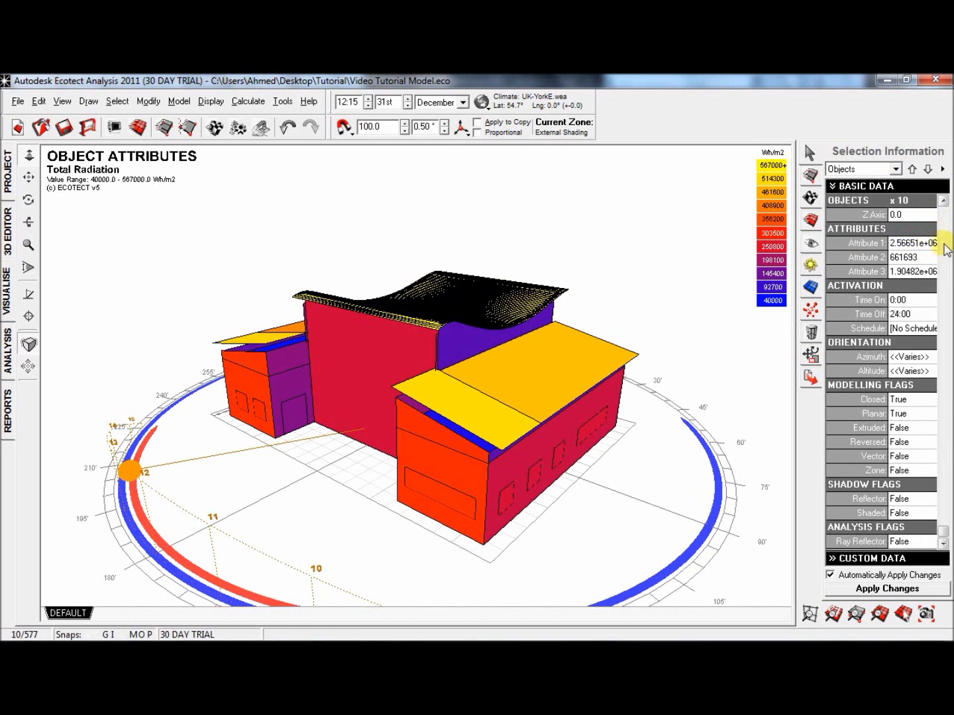
{"action": "scroll", "coordinate": [938, 218], "scroll_direction": "up", "scroll_amount": 4}
{"action": "left_click", "coordinate": [930, 229]}
{"action": "left_click", "coordinate": [931, 229]}
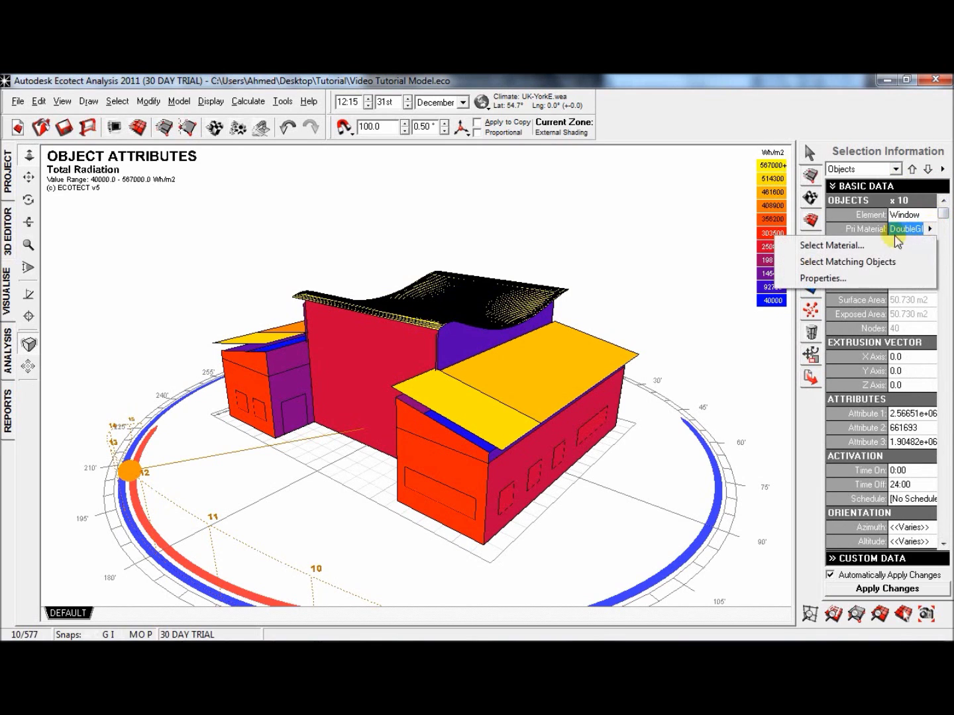
{"action": "left_click", "coordinate": [890, 244]}
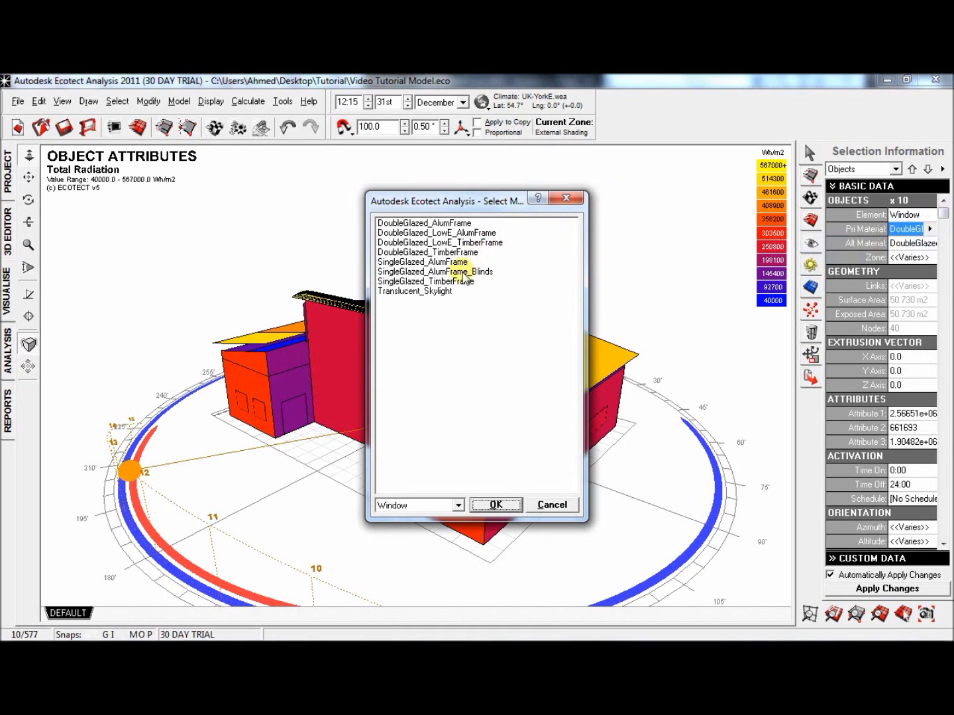
{"action": "left_click", "coordinate": [450, 224]}
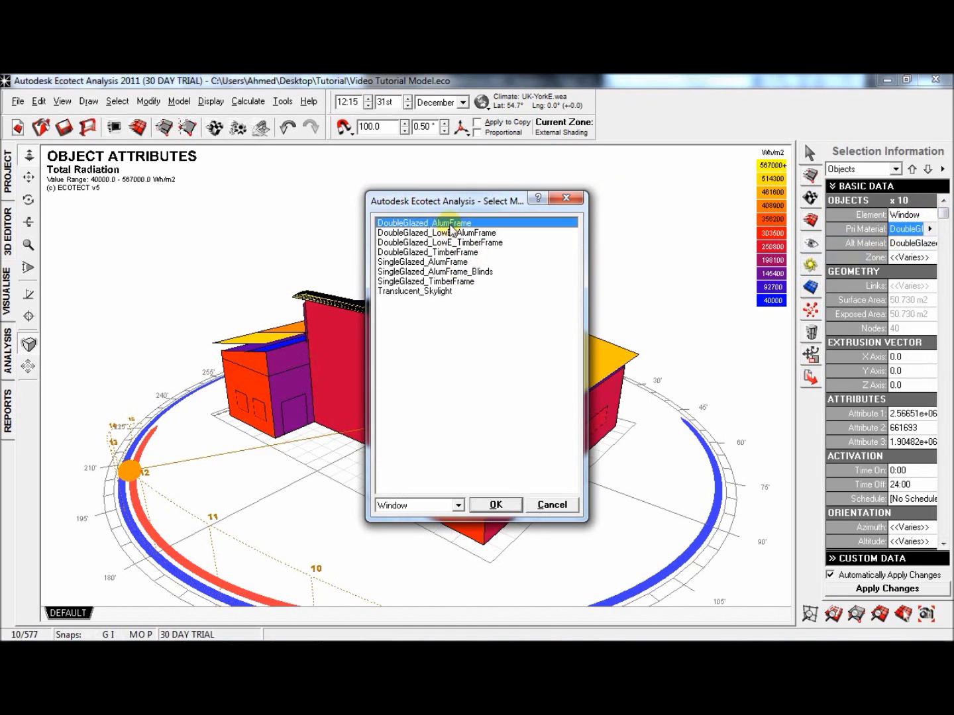
{"action": "left_click", "coordinate": [490, 505]}
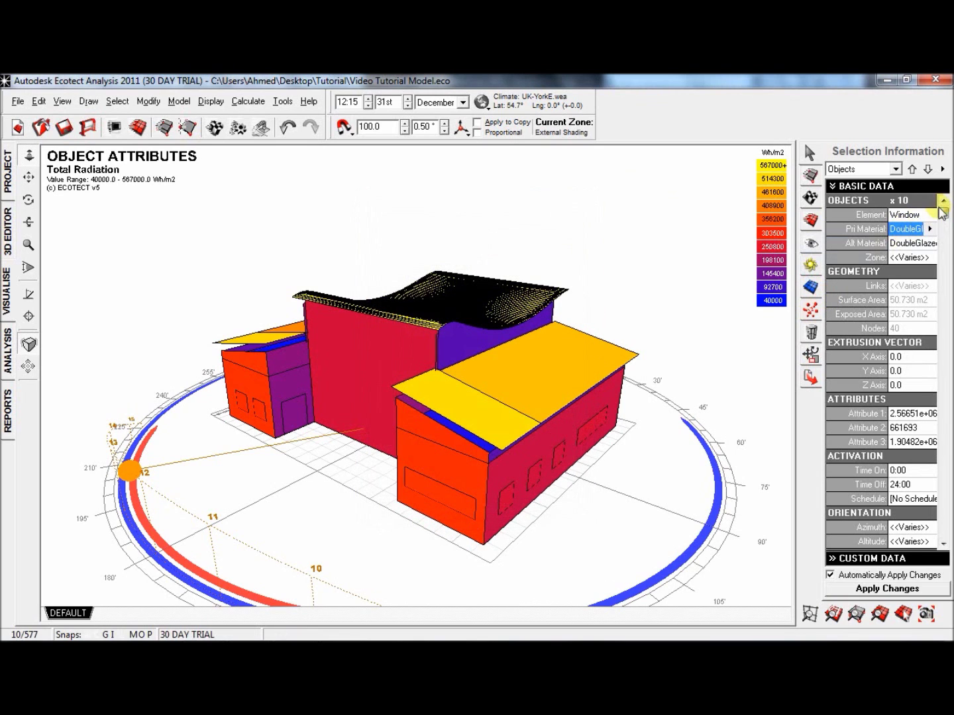
Step: Set the alternate material of the selected windows to DoubleGlazed_AlumFrame
{"action": "left_click", "coordinate": [921, 242]}
{"action": "left_click", "coordinate": [930, 246]}
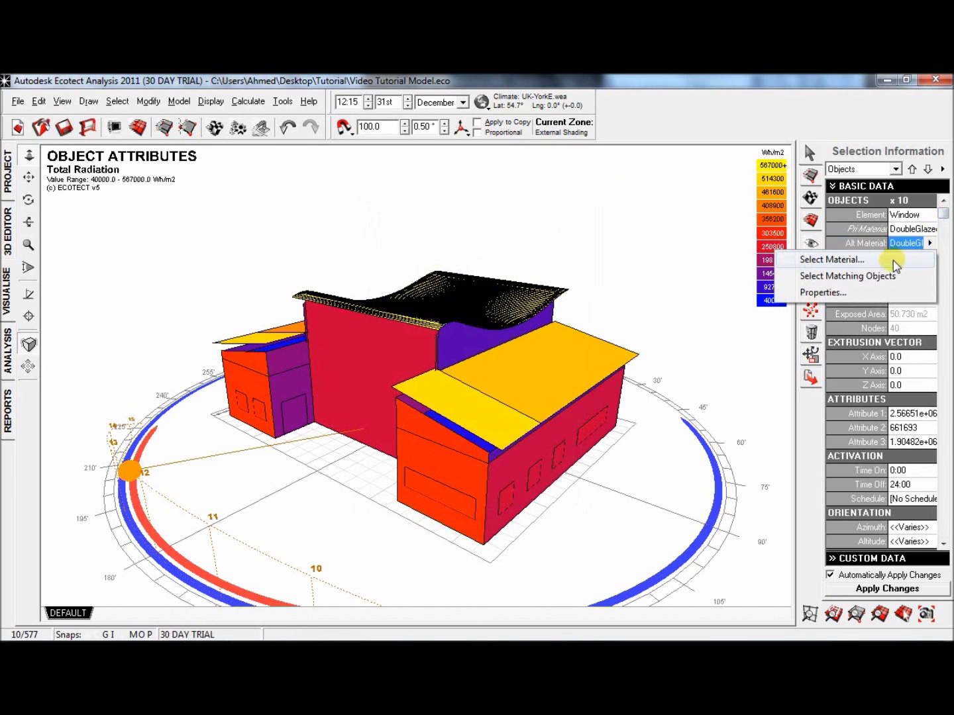
{"action": "left_click", "coordinate": [834, 258]}
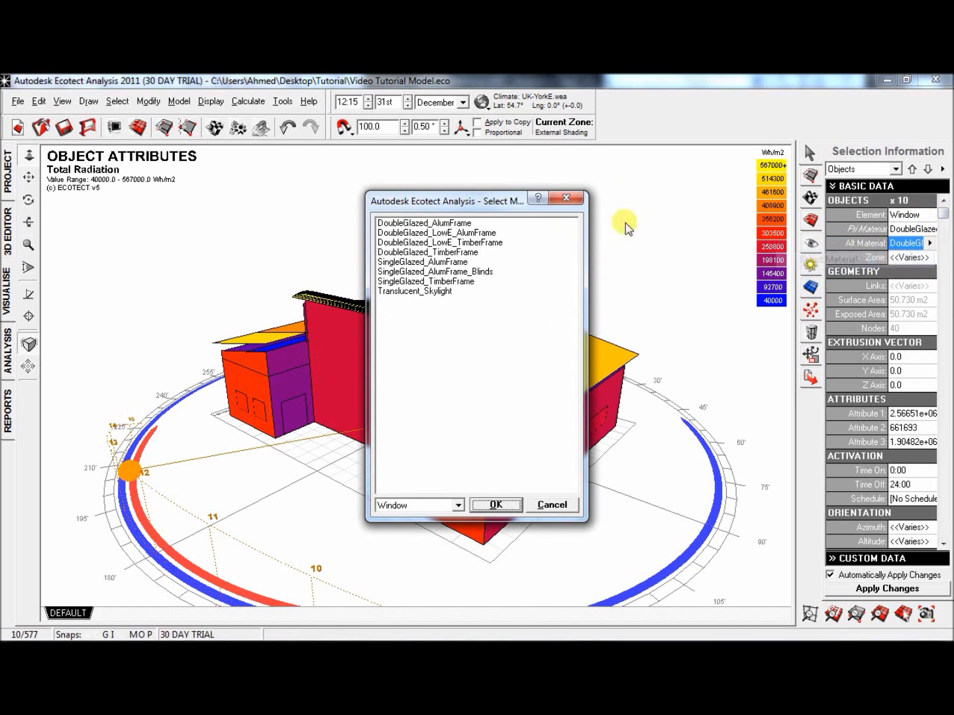
{"action": "left_click", "coordinate": [442, 223]}
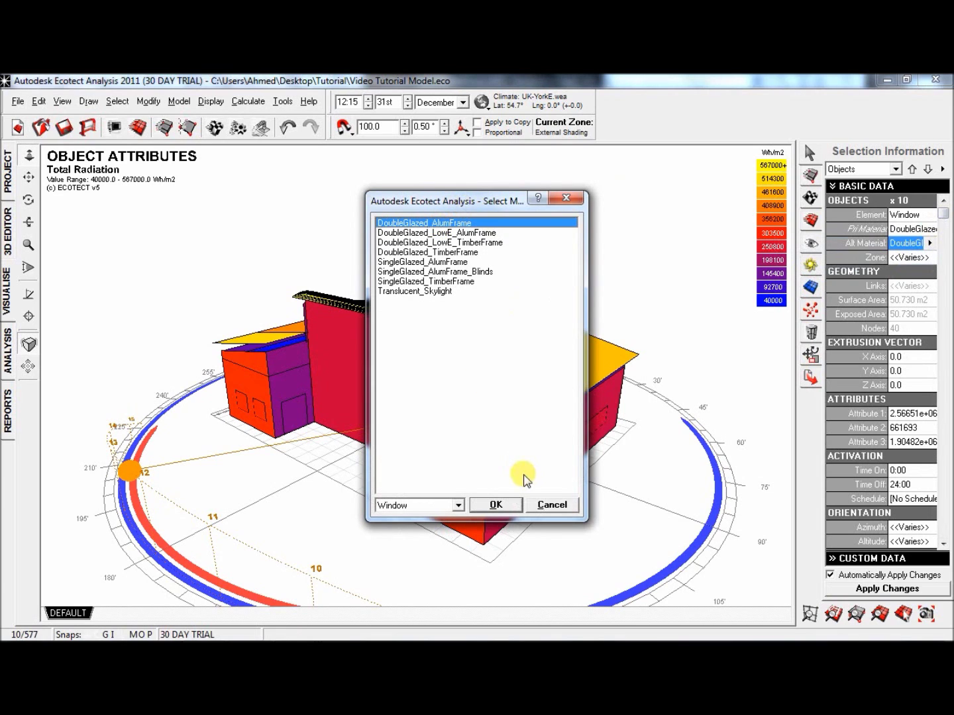
{"action": "left_click", "coordinate": [497, 505]}
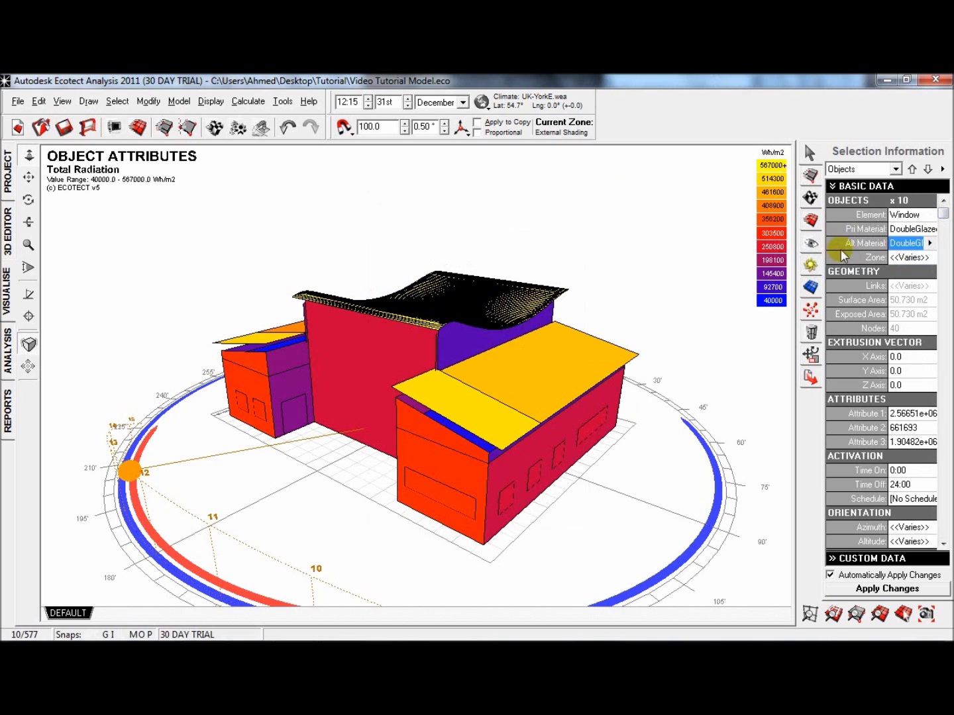
Step: Select all doors by element type and set their primary material to GlassSlidingDoor
{"action": "left_click", "coordinate": [118, 101]}
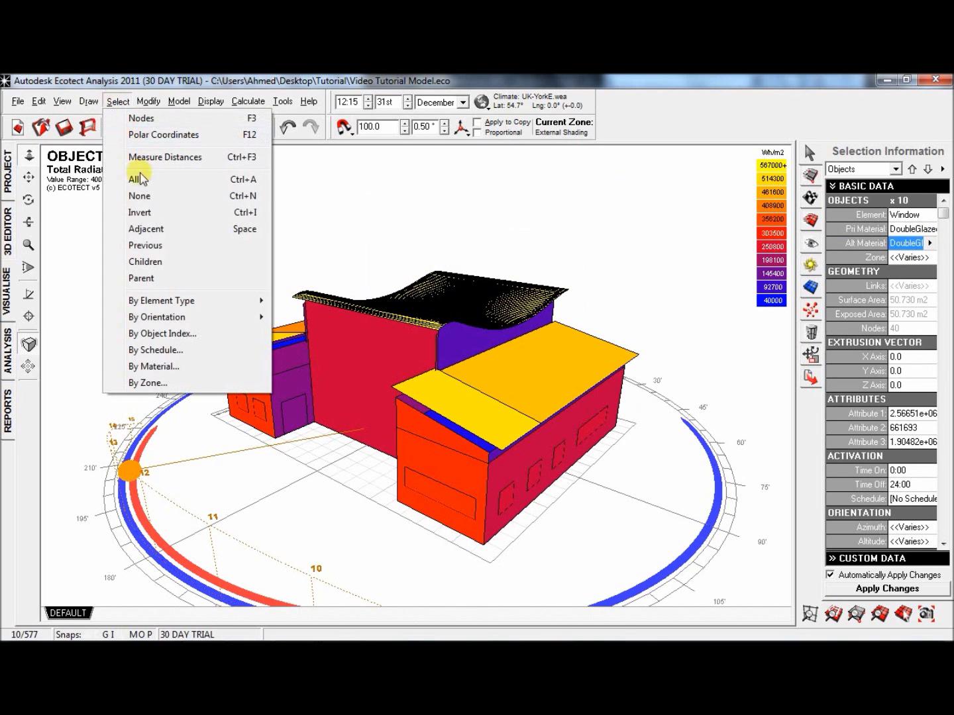
{"action": "left_click", "coordinate": [151, 180]}
{"action": "left_click", "coordinate": [117, 102]}
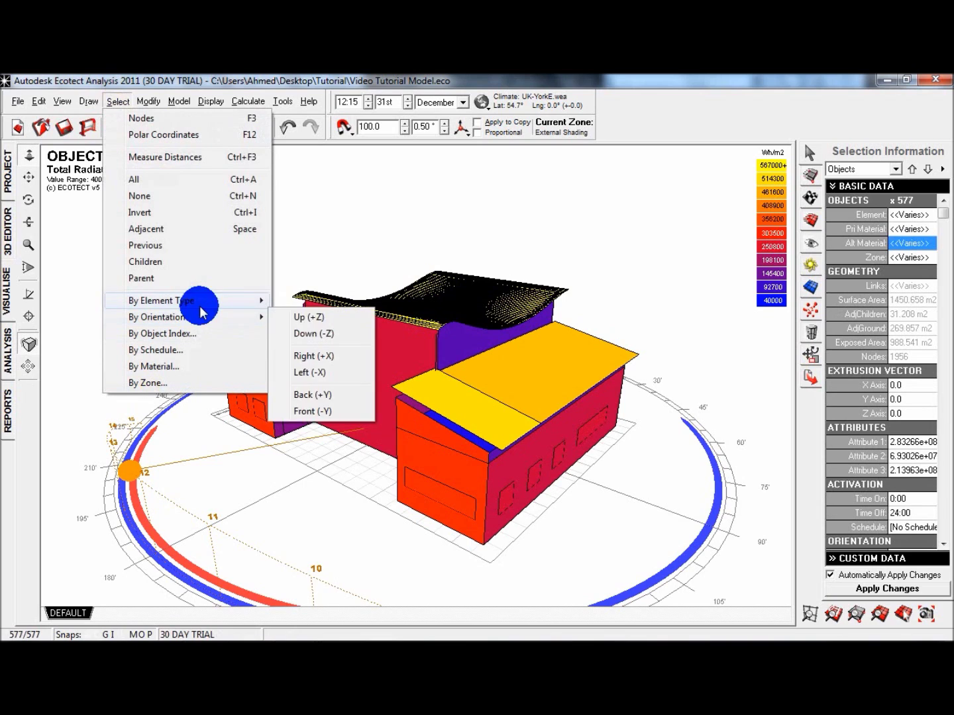
{"action": "mouse_move", "coordinate": [199, 300]}
{"action": "left_click", "coordinate": [317, 435]}
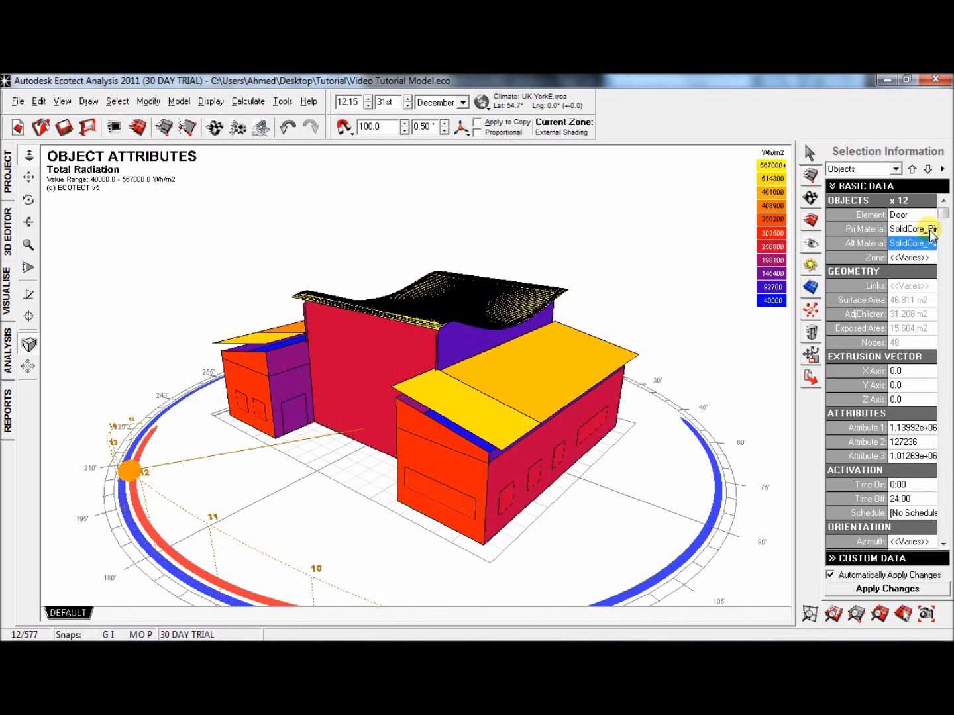
{"action": "left_click", "coordinate": [930, 229]}
{"action": "left_click", "coordinate": [930, 230]}
{"action": "left_click", "coordinate": [904, 244]}
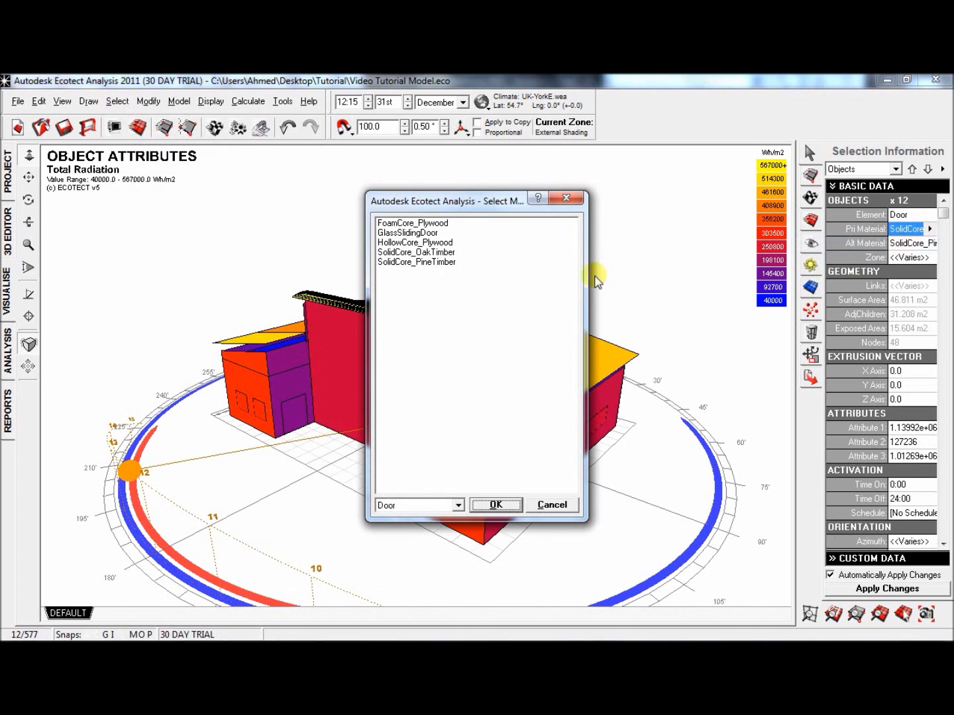
{"action": "left_click", "coordinate": [424, 232]}
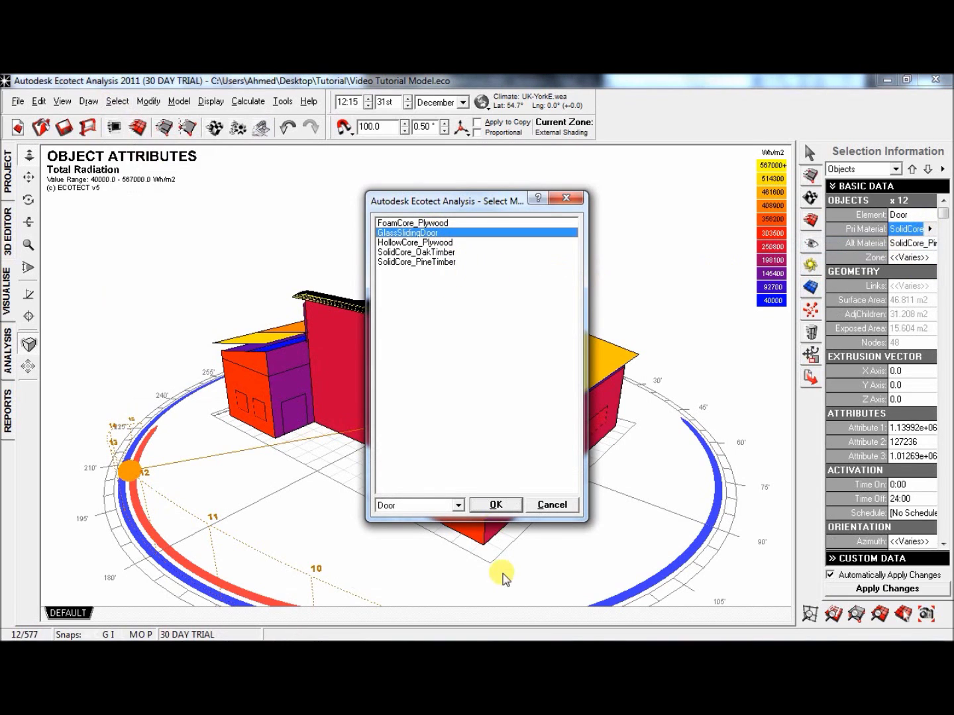
{"action": "left_click", "coordinate": [494, 505]}
Step: Set the alternate material of the selected doors to GlassSlidingDoor
{"action": "left_click", "coordinate": [930, 243]}
{"action": "left_click", "coordinate": [930, 244]}
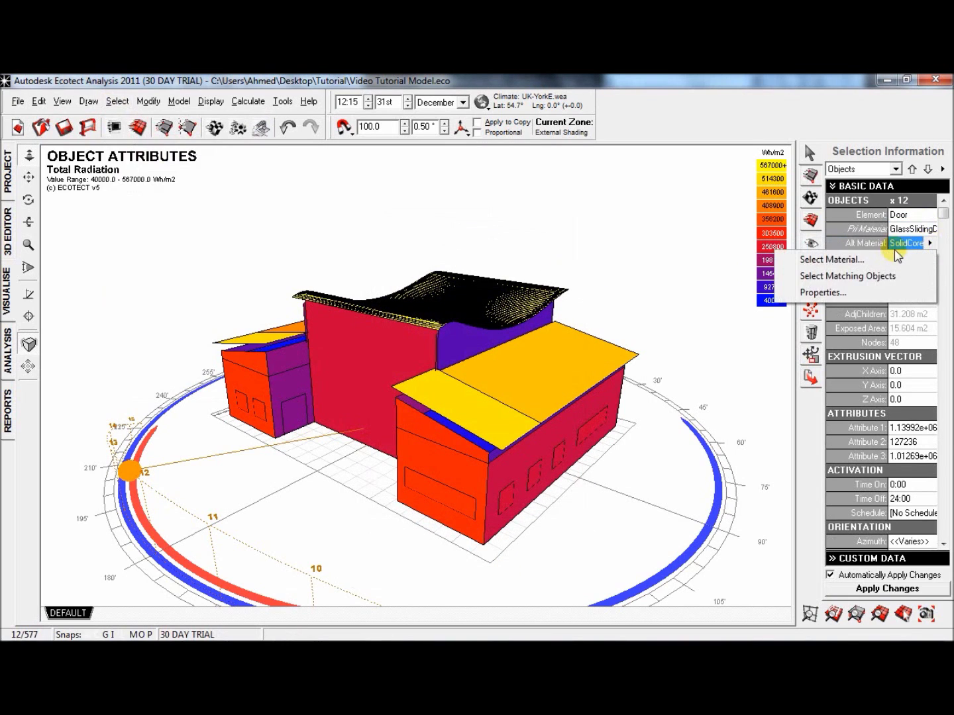
{"action": "left_click", "coordinate": [805, 257]}
{"action": "left_click", "coordinate": [433, 233]}
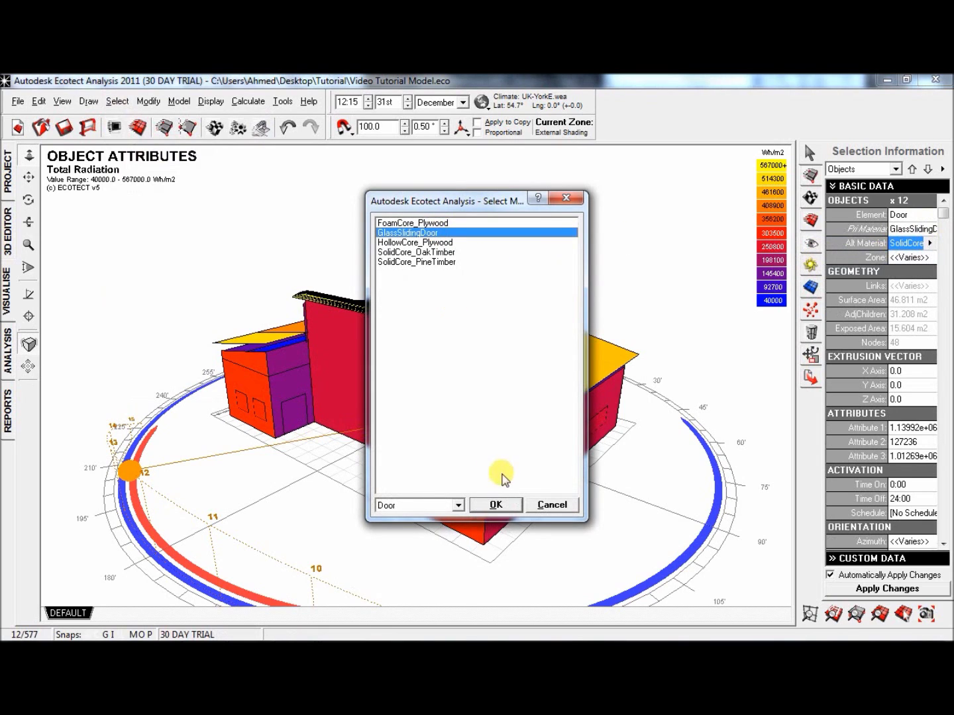
{"action": "left_click", "coordinate": [496, 504]}
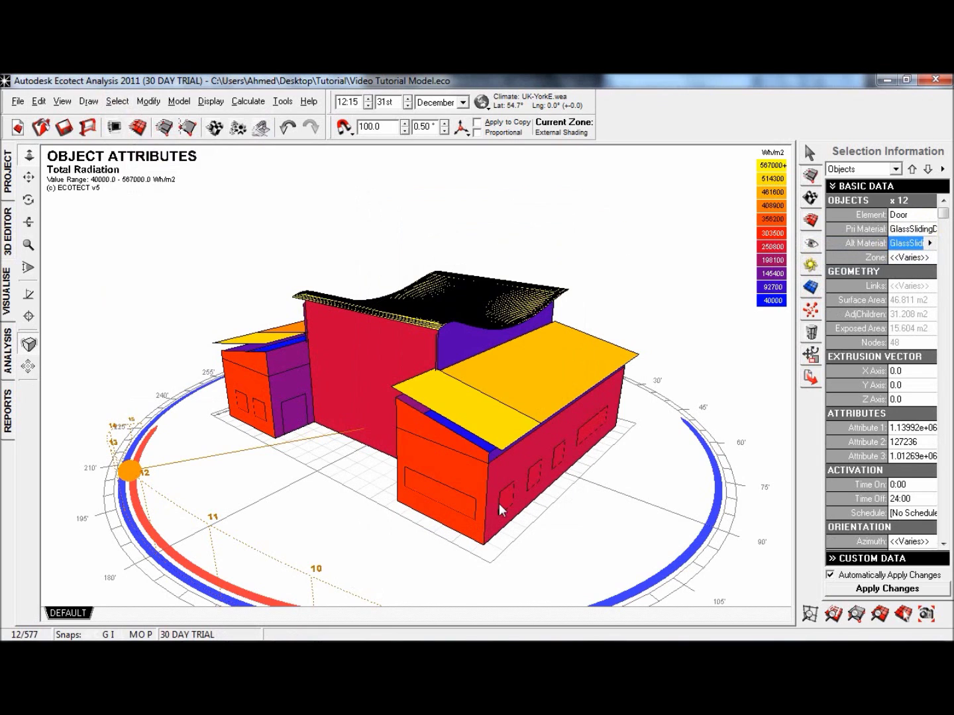
Step: Select all floors by element type and set their primary material to ConcSlab_Timber_OnGround
{"action": "left_click", "coordinate": [118, 101]}
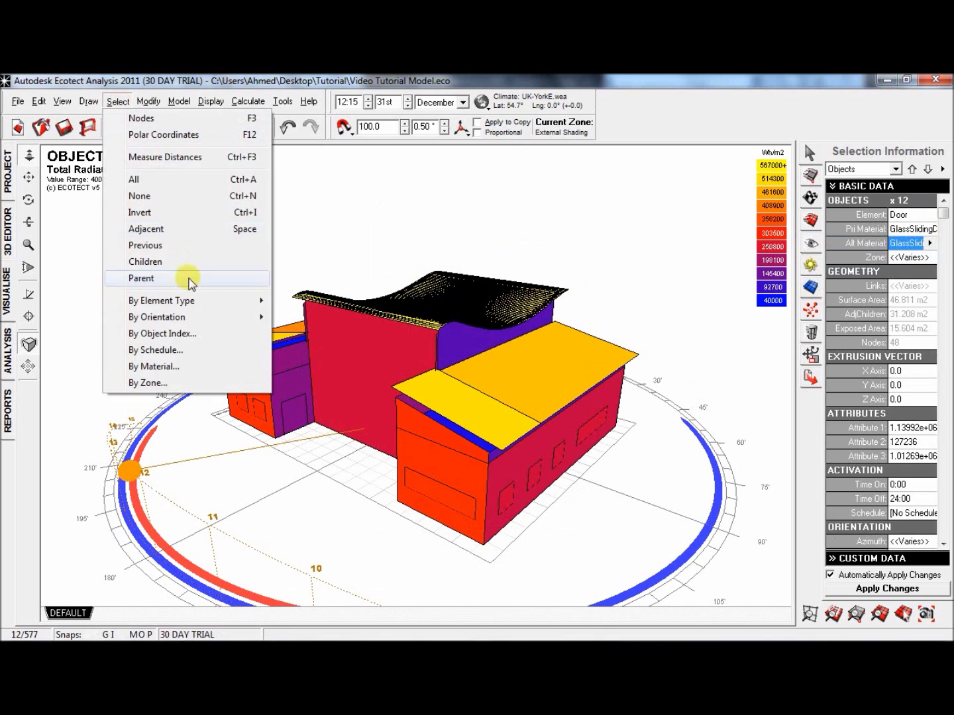
{"action": "mouse_move", "coordinate": [190, 302]}
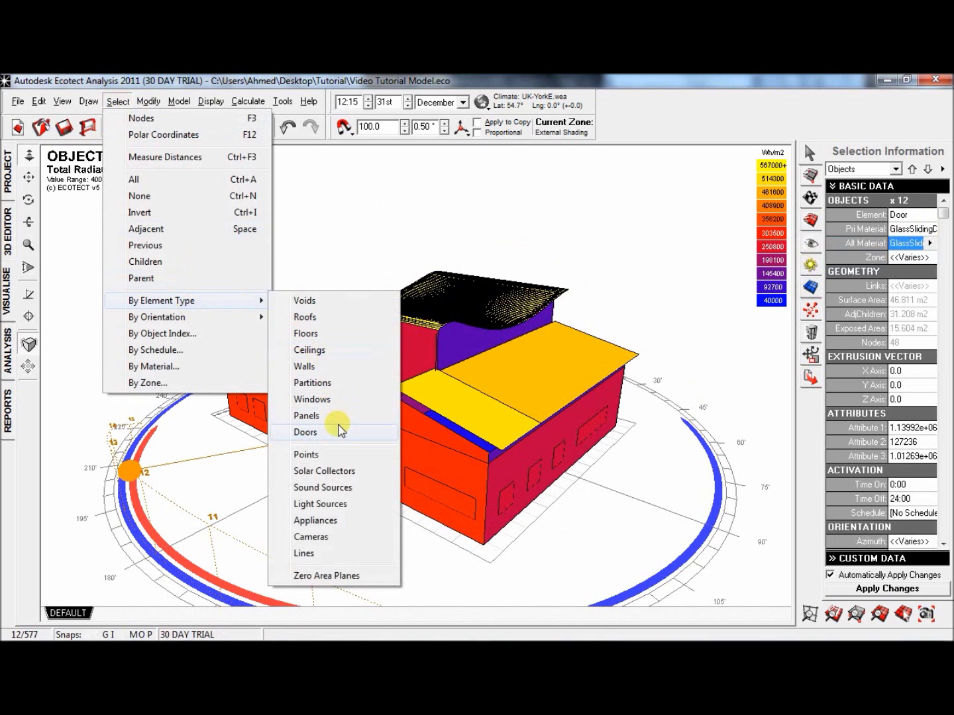
{"action": "left_click", "coordinate": [326, 333]}
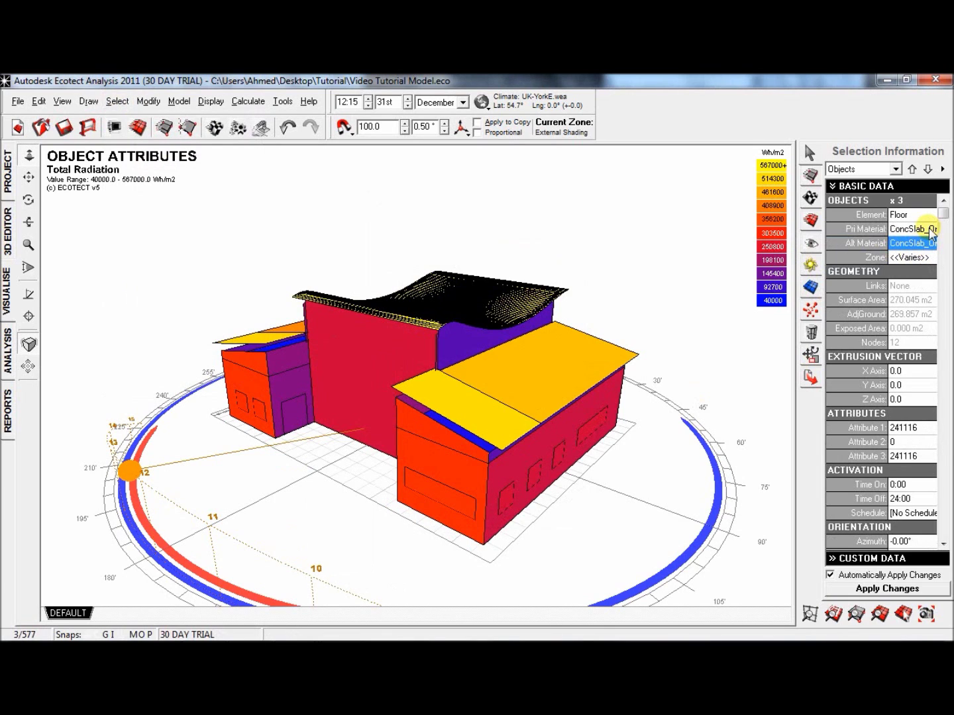
{"action": "left_click", "coordinate": [932, 230]}
{"action": "left_click", "coordinate": [931, 229]}
{"action": "left_click", "coordinate": [894, 246]}
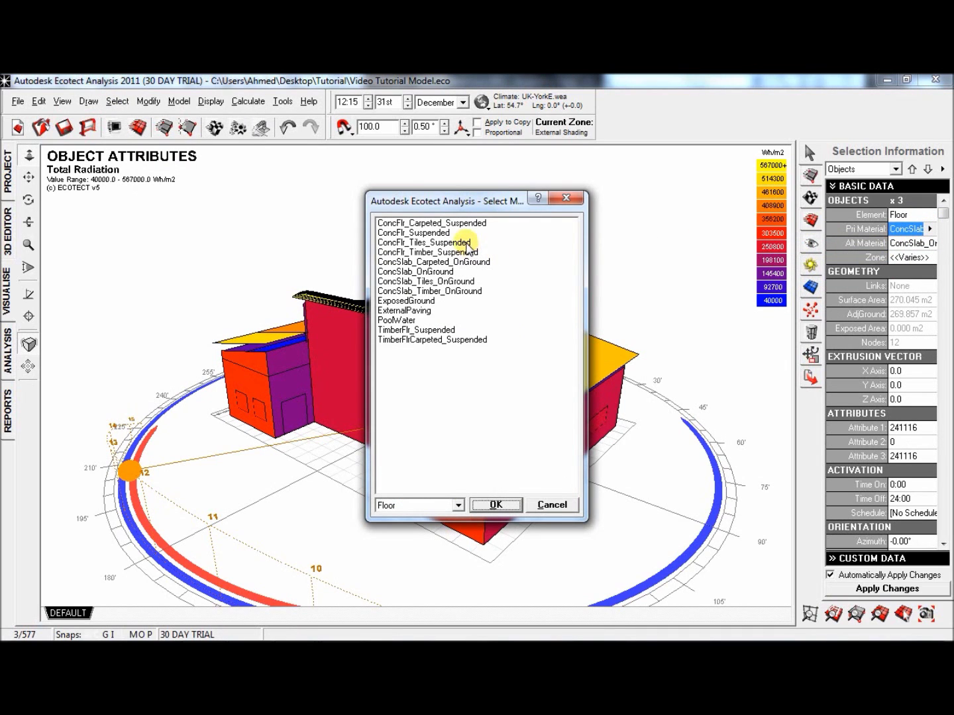
{"action": "left_click", "coordinate": [445, 292]}
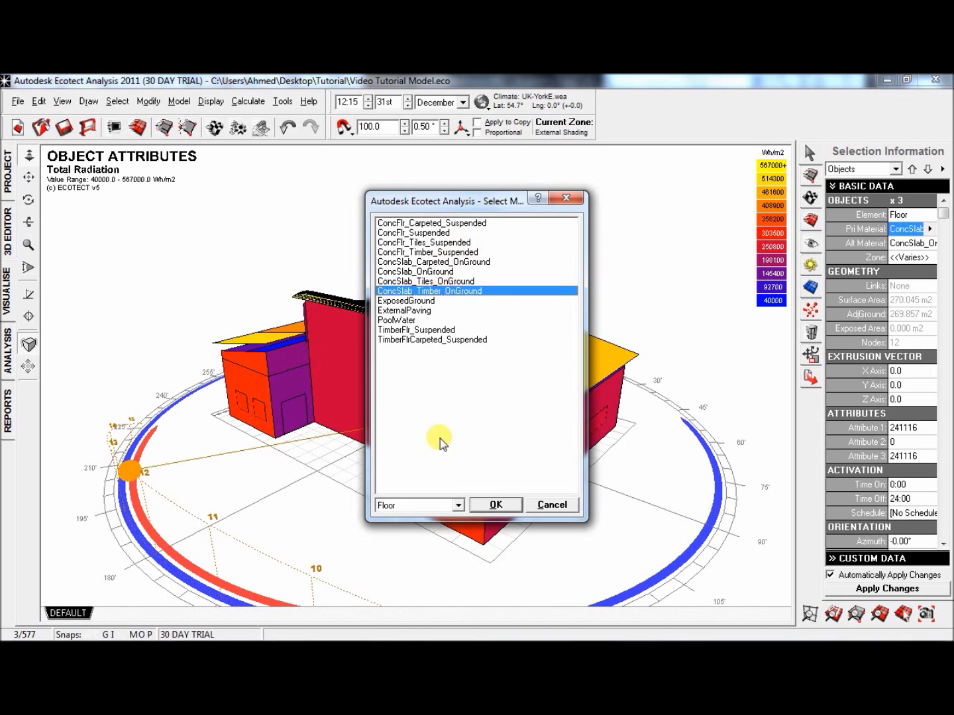
{"action": "left_click", "coordinate": [495, 505]}
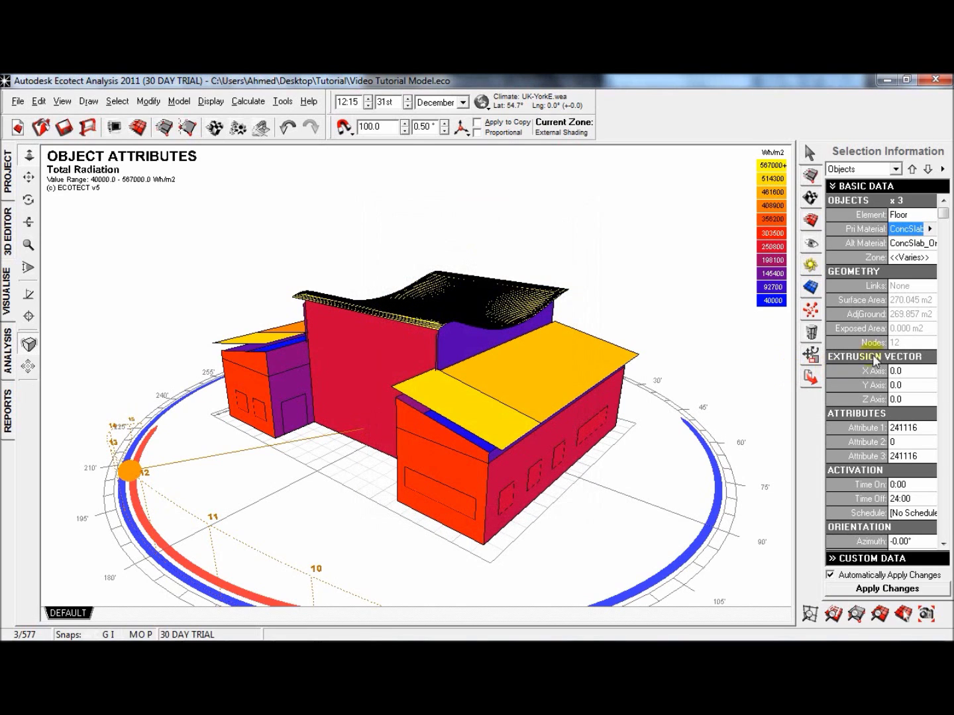
Step: Set the alternate material of the selected floors to ConcSlab_Timber_OnGround
{"action": "left_click", "coordinate": [931, 243]}
{"action": "left_click", "coordinate": [930, 243]}
{"action": "left_click", "coordinate": [862, 258]}
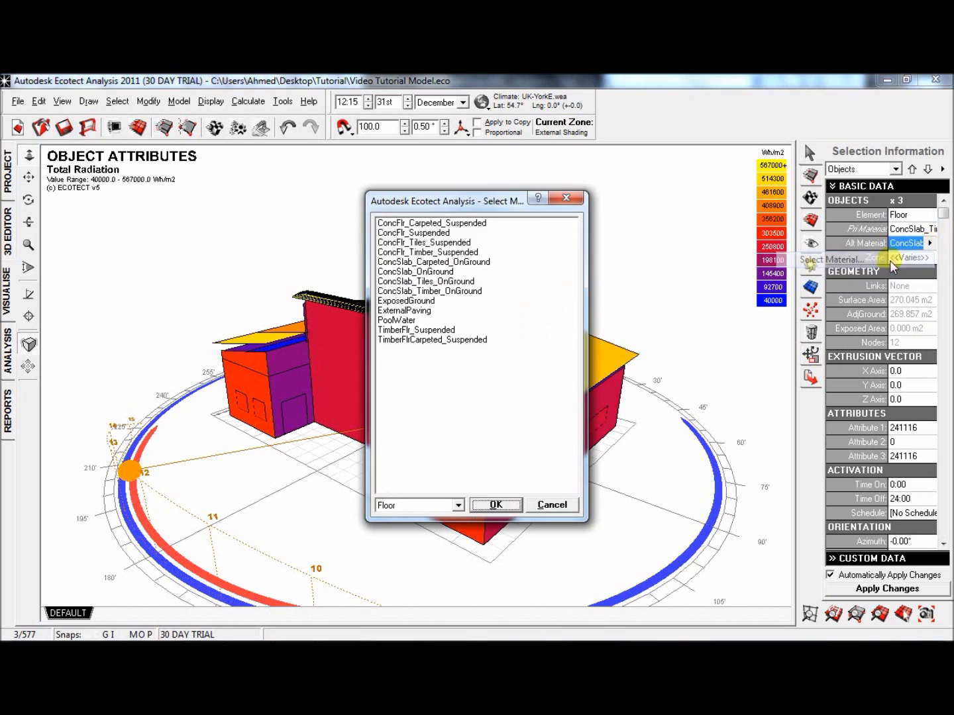
{"action": "left_click", "coordinate": [439, 292]}
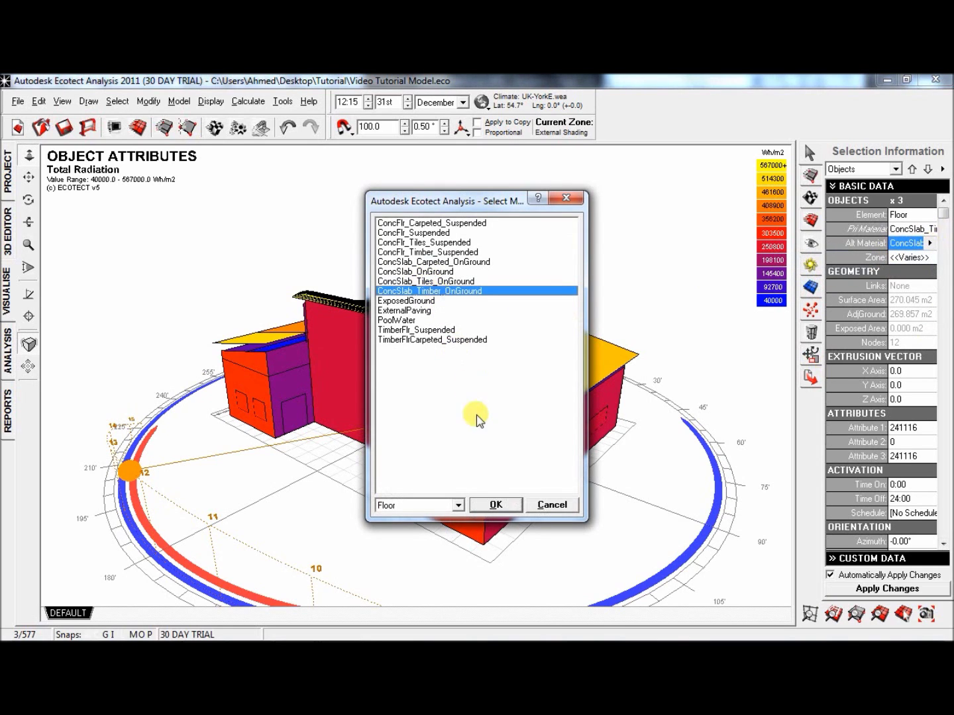
{"action": "left_click", "coordinate": [490, 504]}
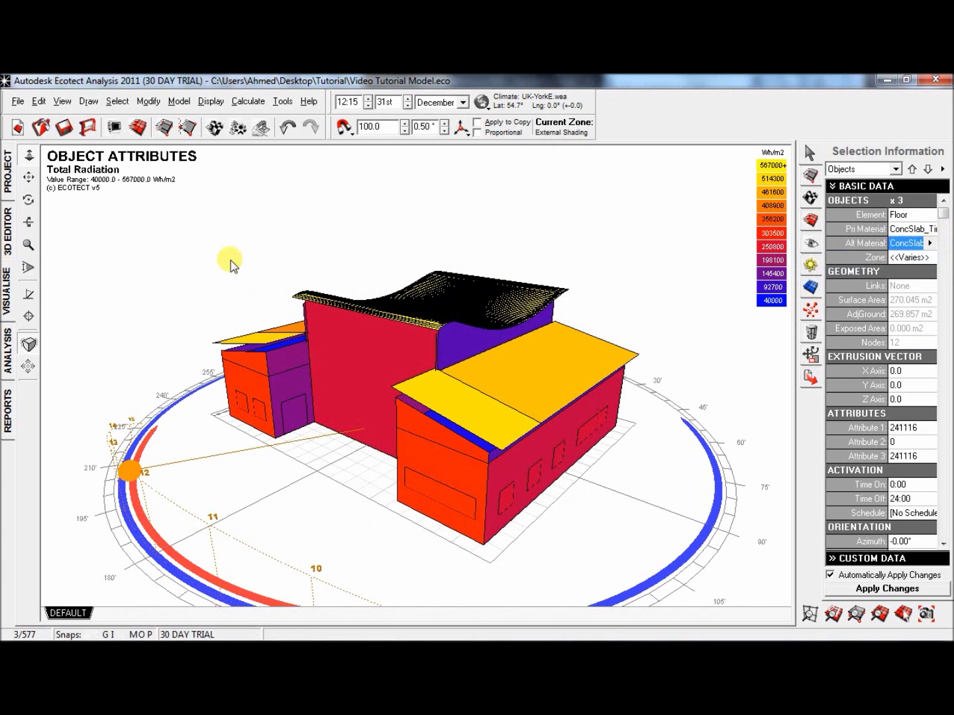
Step: Recalculate the monthly heating and cooling loads for all visible thermal zones and check the combined yearly total
{"action": "left_click", "coordinate": [9, 351]}
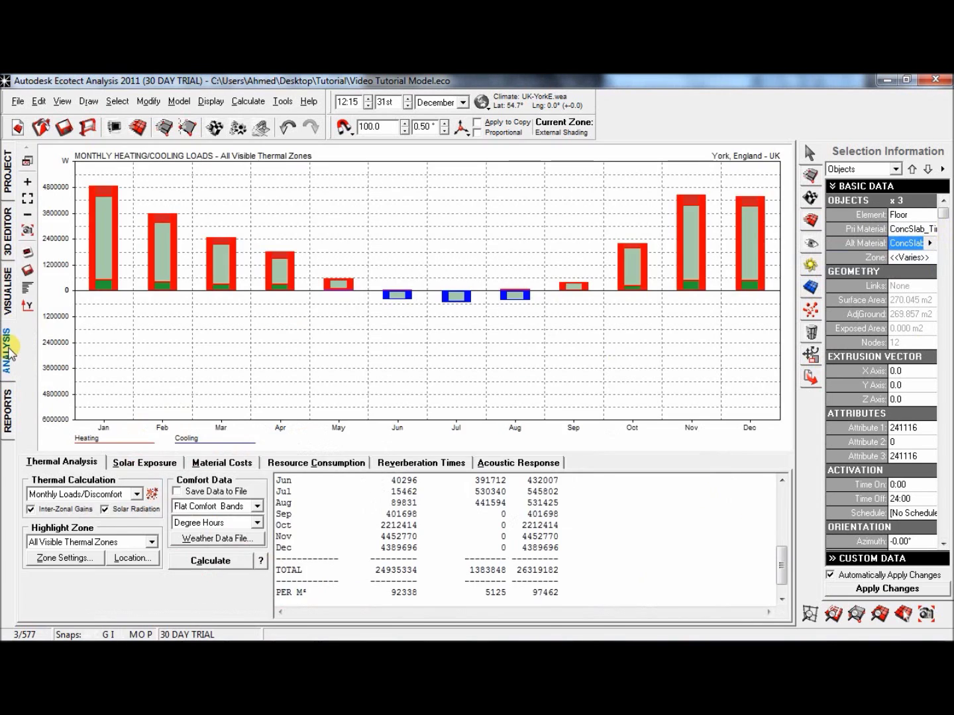
{"action": "left_click", "coordinate": [207, 562]}
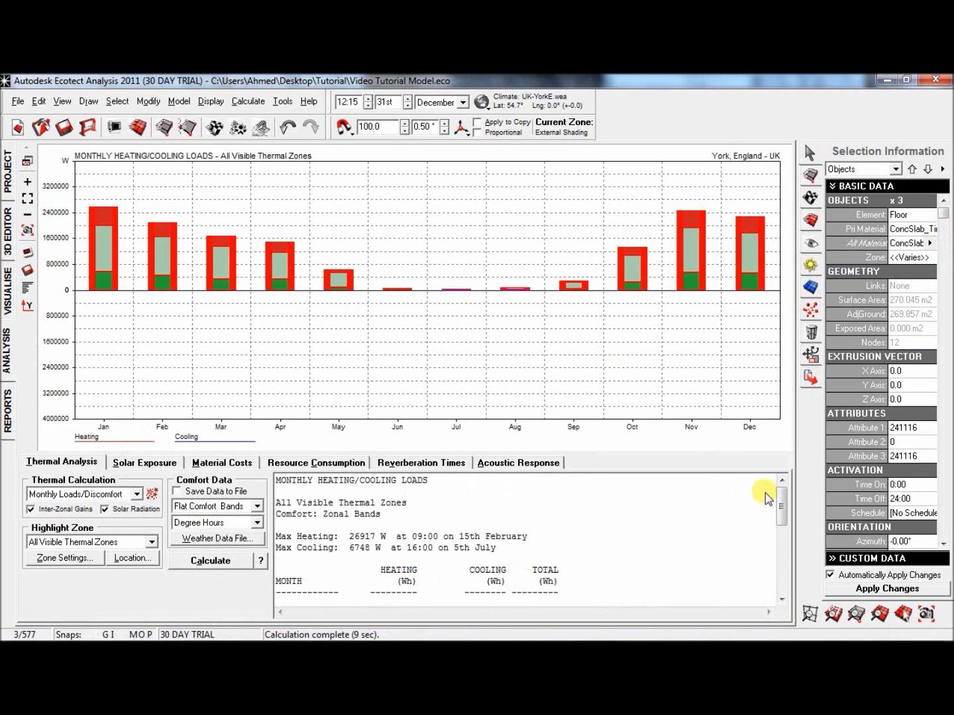
{"action": "left_click_drag", "start_coordinate": [782, 503], "coordinate": [783, 573]}
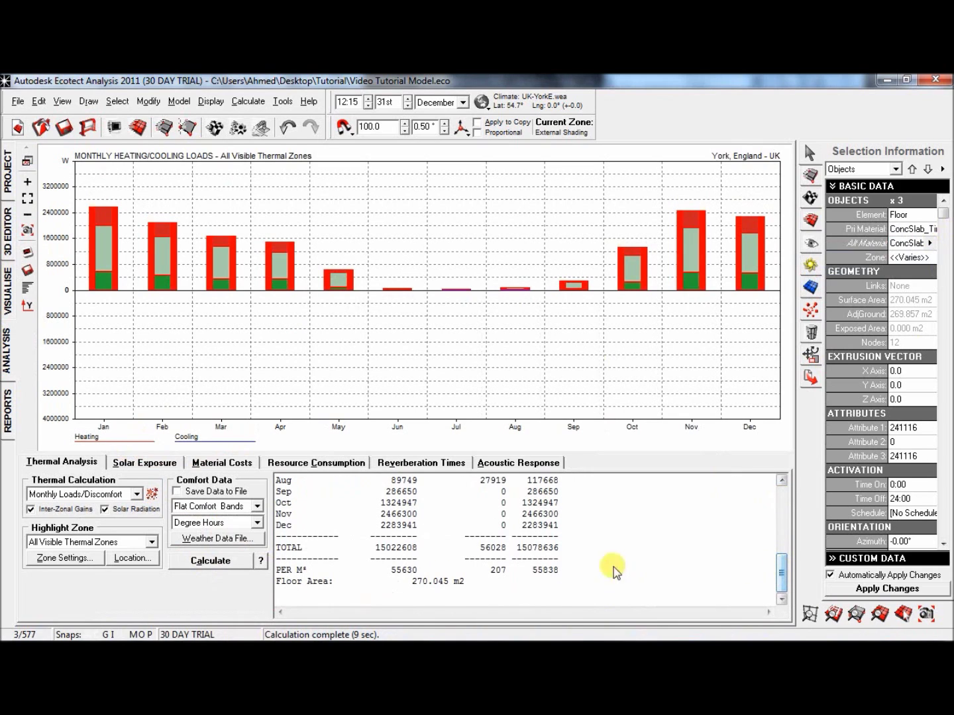
{"action": "left_click", "coordinate": [522, 549]}
{"action": "mouse_move", "coordinate": [524, 547]}
{"action": "left_mouse_down"}
{"action": "mouse_move", "coordinate": [556, 546]}
{"action": "mouse_move", "coordinate": [527, 547]}
{"action": "left_mouse_up"}
{"action": "left_click", "coordinate": [557, 547]}
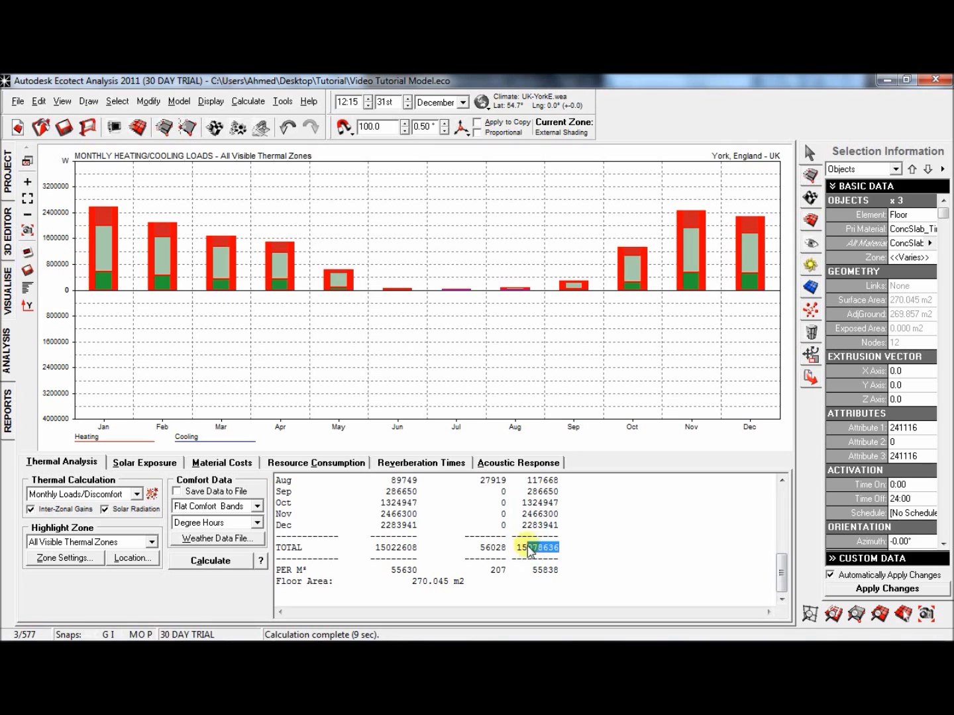
{"action": "left_click", "coordinate": [580, 547]}
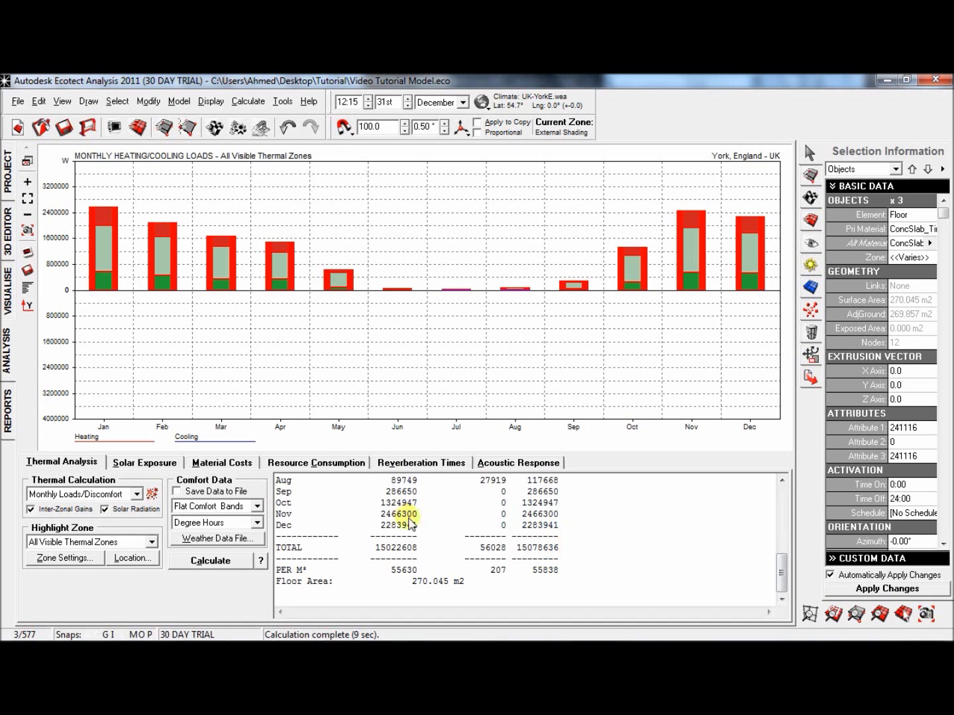
Step: Calculate the Passive Gains Breakdown for all visible thermal zones from 1st January to 31st December and check the fabric losses
{"action": "left_click", "coordinate": [134, 495]}
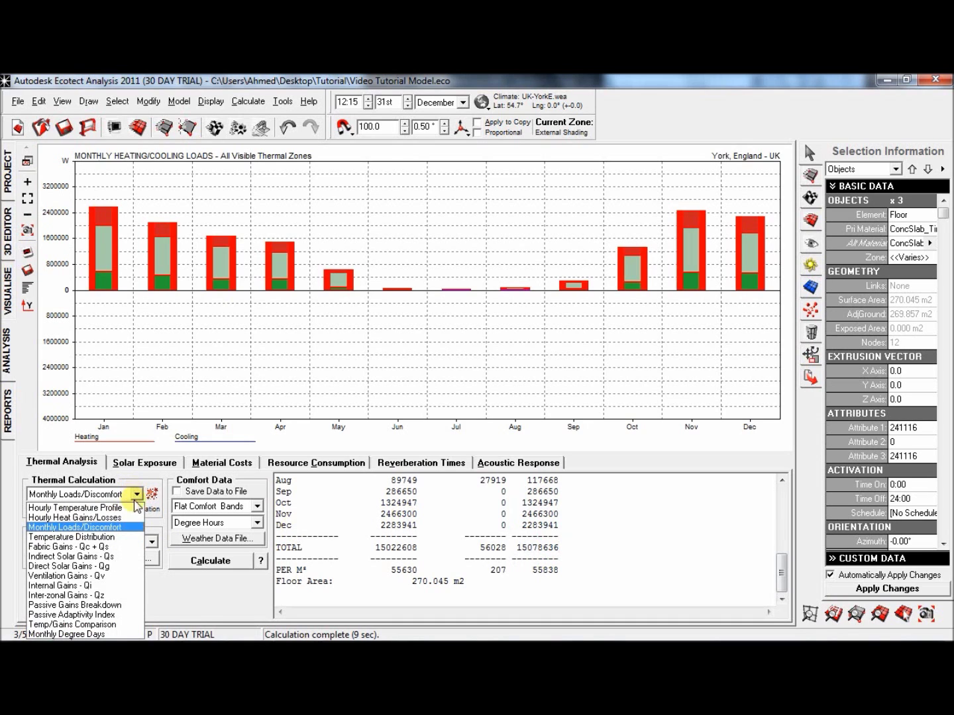
{"action": "left_click", "coordinate": [125, 606]}
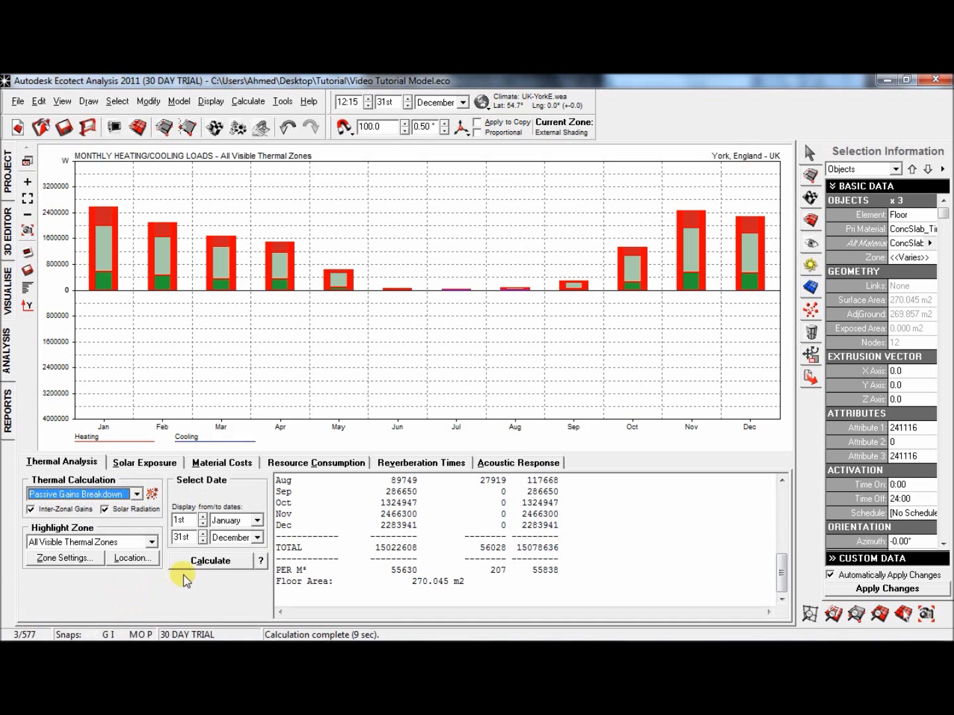
{"action": "left_click", "coordinate": [186, 565]}
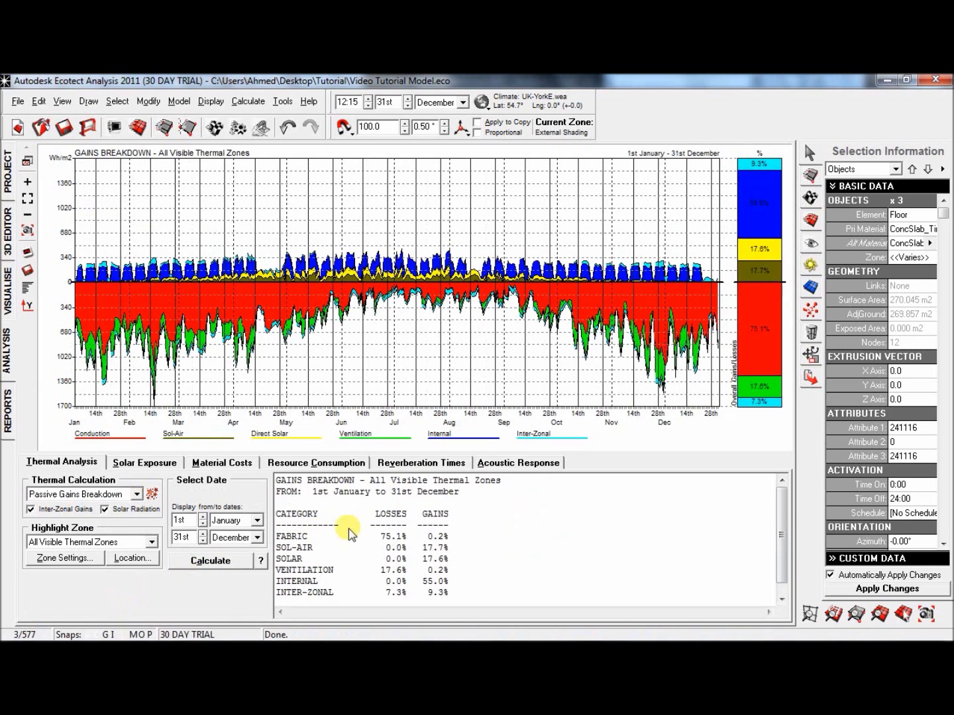
{"action": "left_click_drag", "start_coordinate": [403, 537], "coordinate": [382, 538]}
{"action": "left_click", "coordinate": [387, 537]}
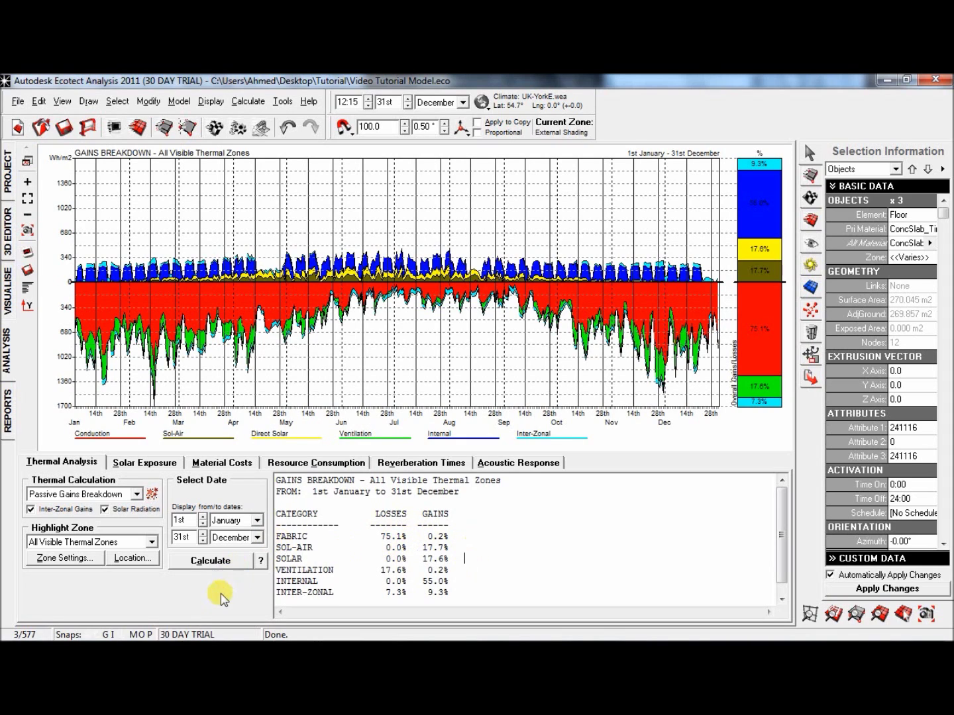
Step: Return to the visualised 3D view of the building model
{"action": "left_click", "coordinate": [7, 275]}
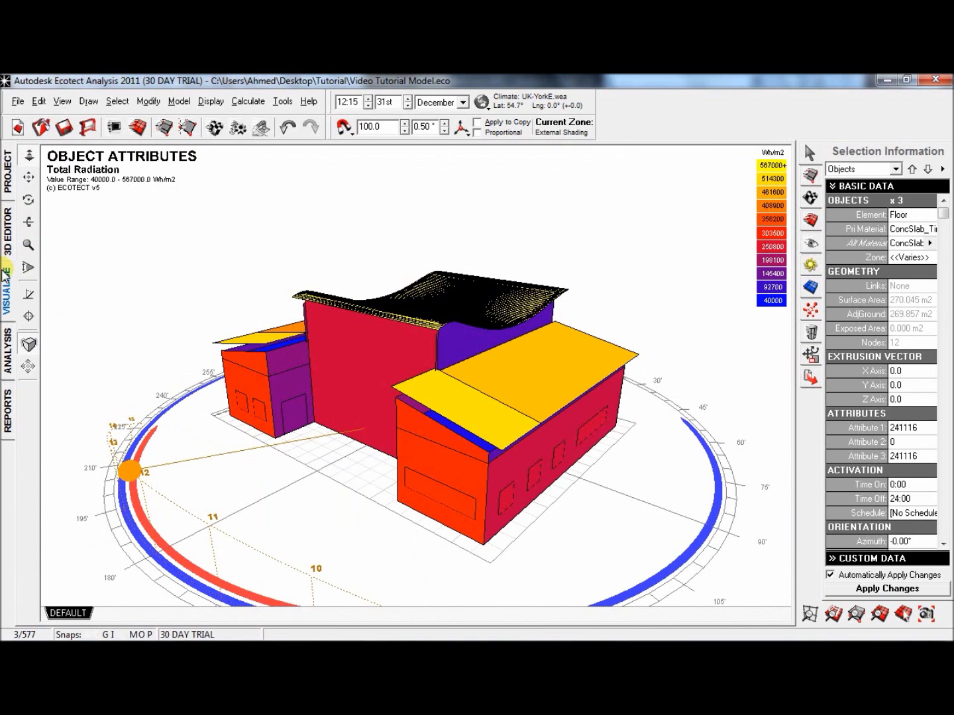
{"action": "left_click", "coordinate": [243, 439]}
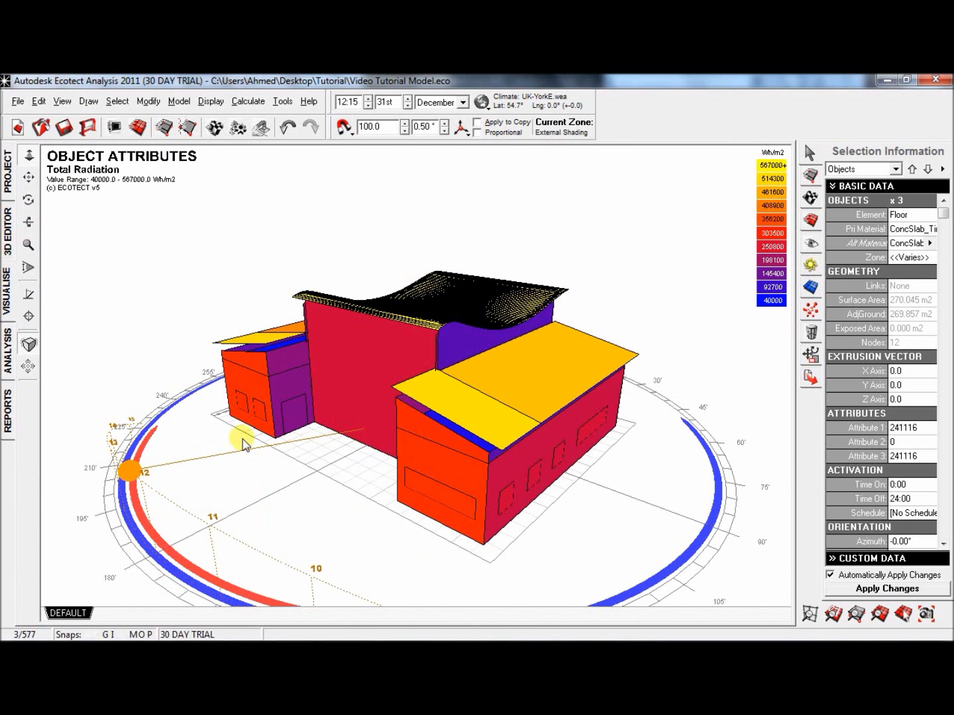